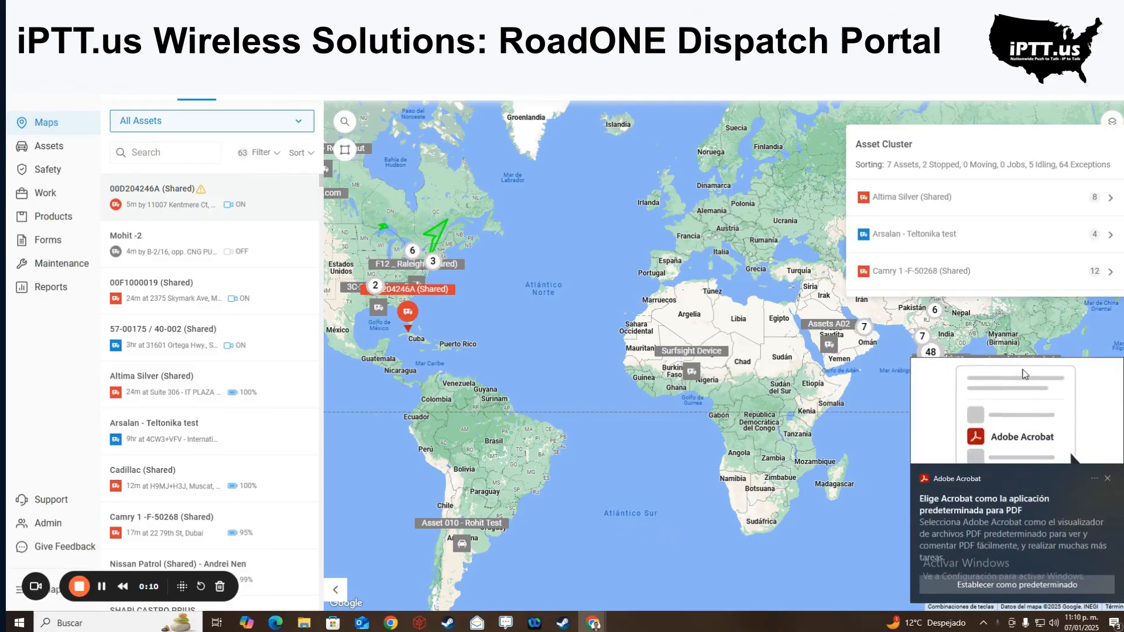
- Dismiss the Adobe Acrobat default-app notification covering the asset map
click(1107, 478)
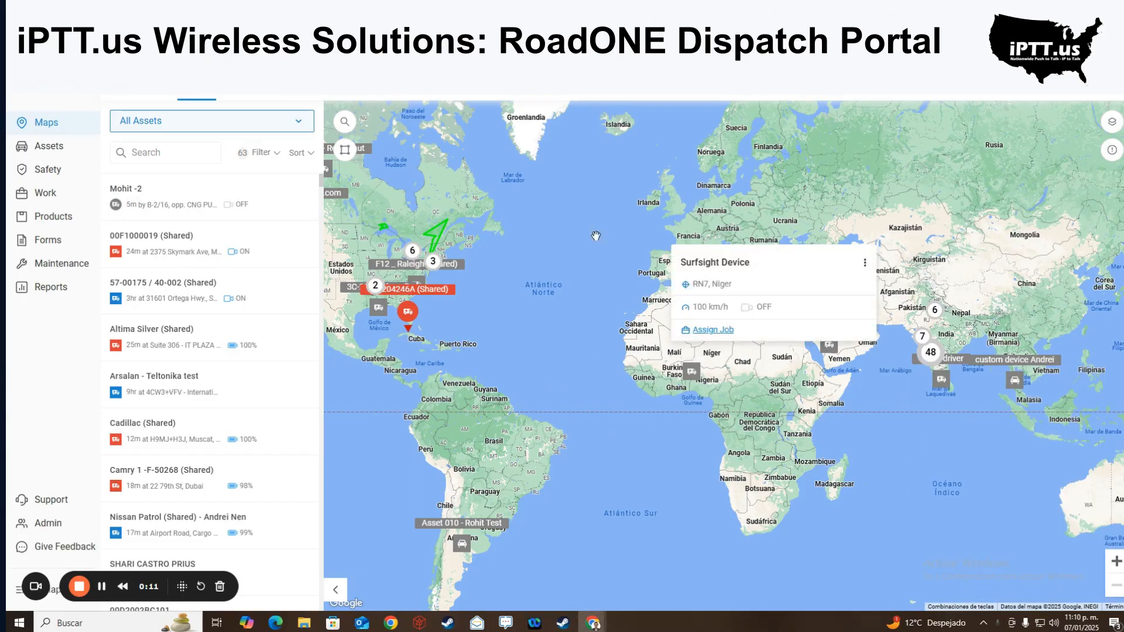
- Switch the map base to Satellite and browse the Custom and Overlay layer lists
click(1112, 124)
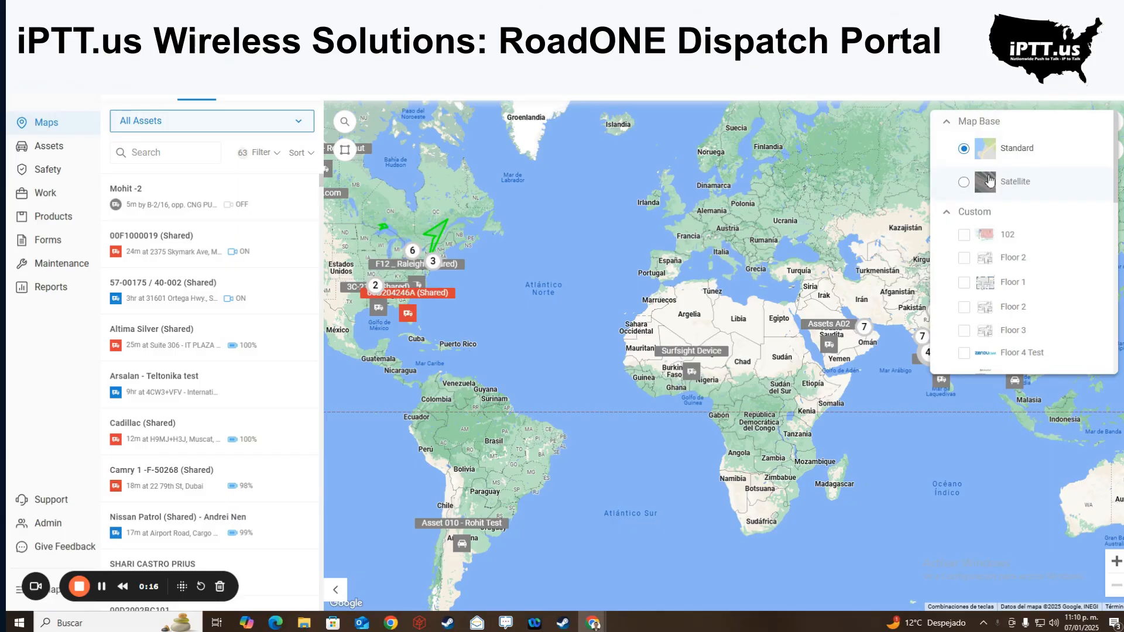
click(964, 183)
scroll(968, 188, down, 2)
scroll(968, 189, up, 2)
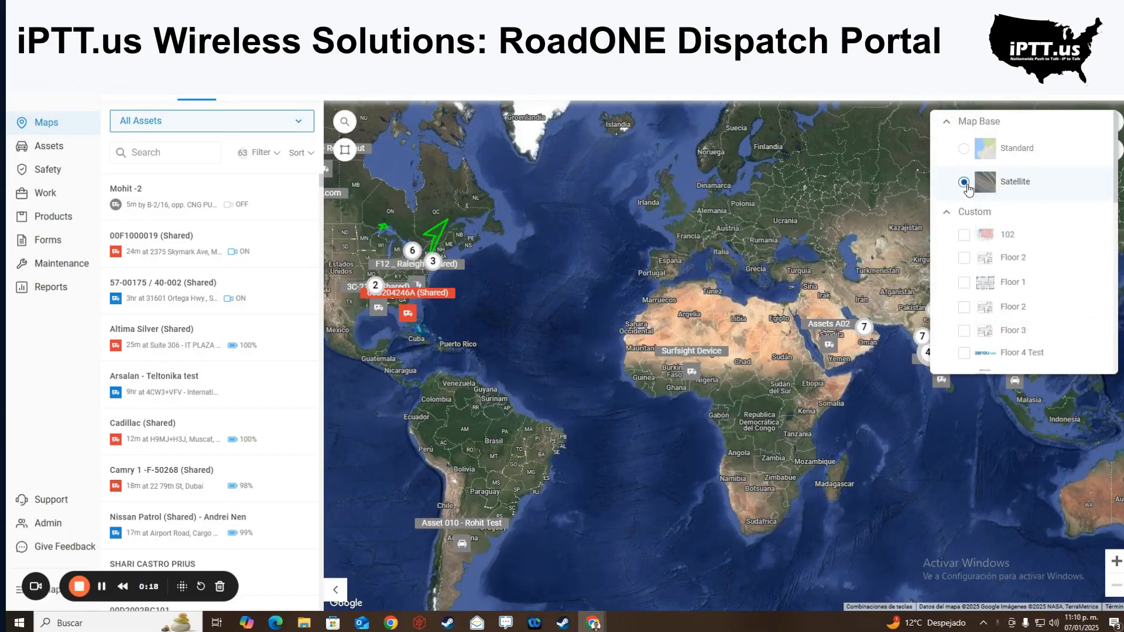
scroll(968, 189, down, 6)
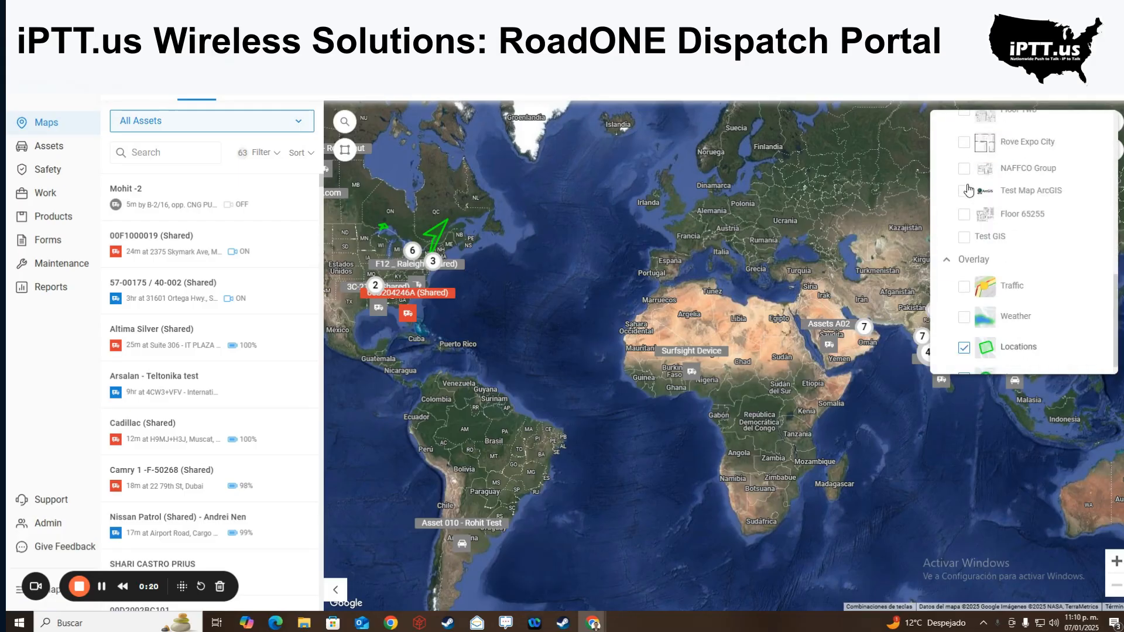
scroll(966, 246, down, 1)
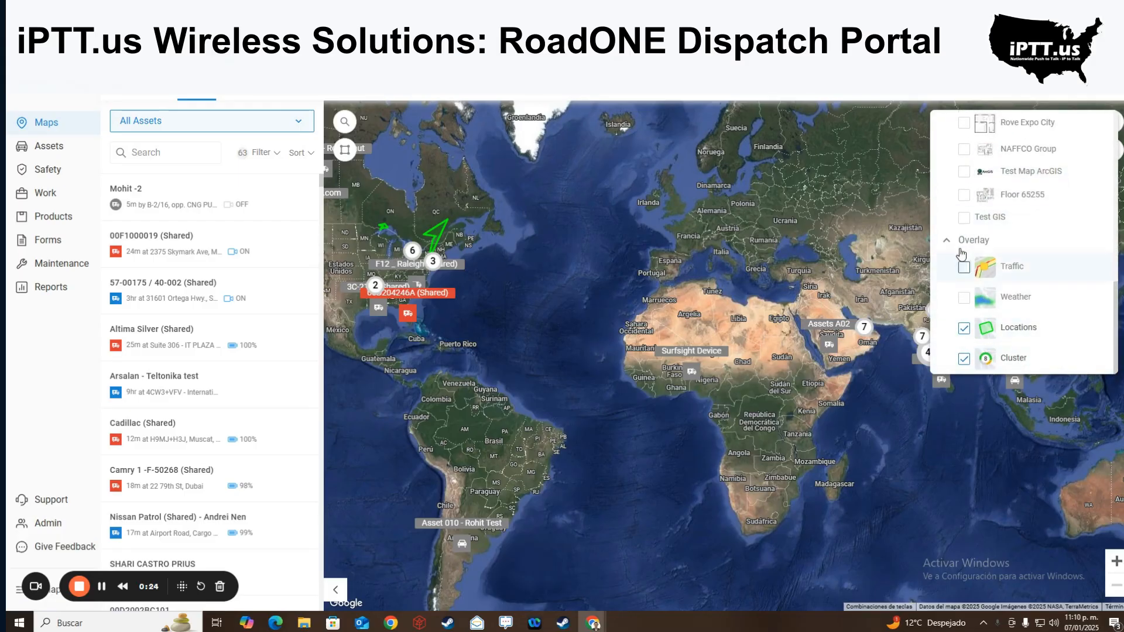
scroll(946, 220, up, 6)
click(903, 162)
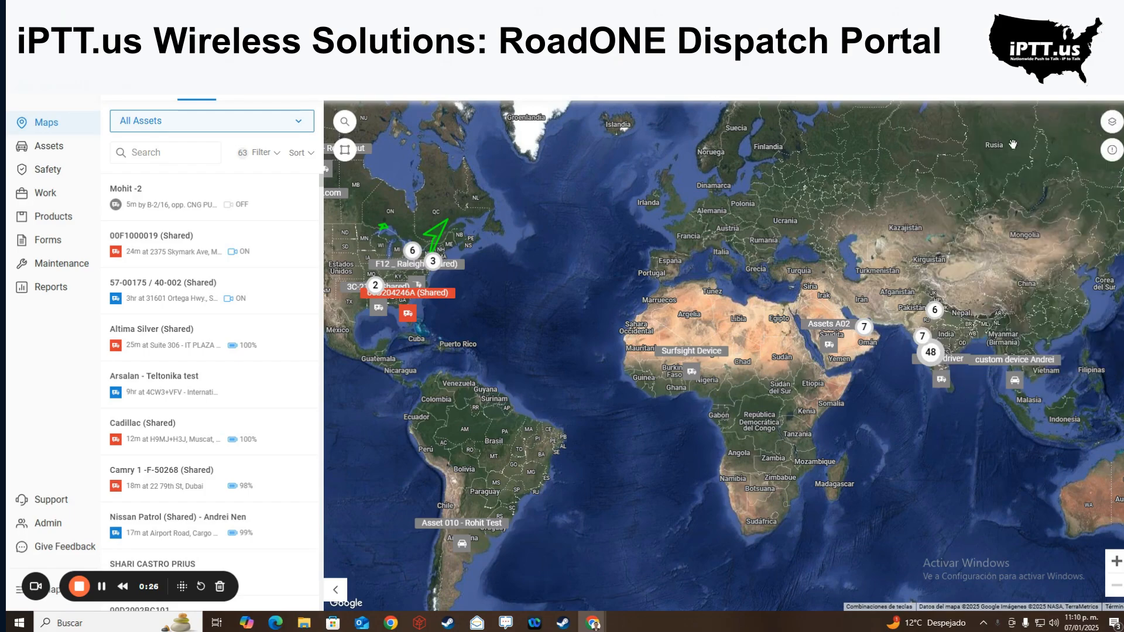
- Review the map layer lists once more, then return to the satellite map
click(1111, 122)
scroll(996, 196, down, 5)
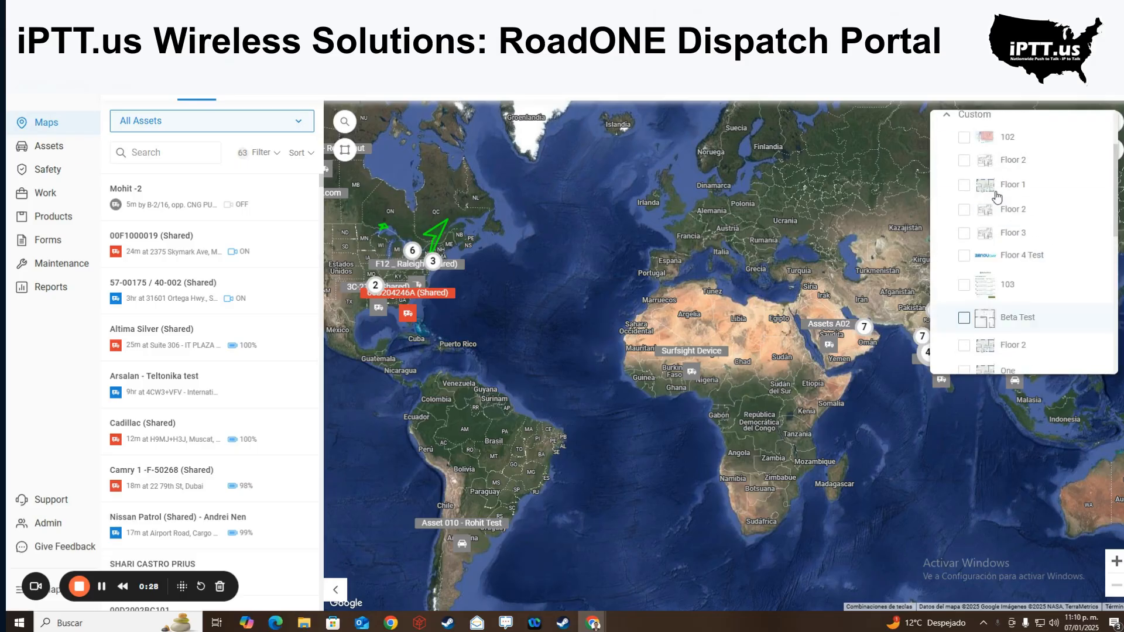
scroll(997, 197, up, 2)
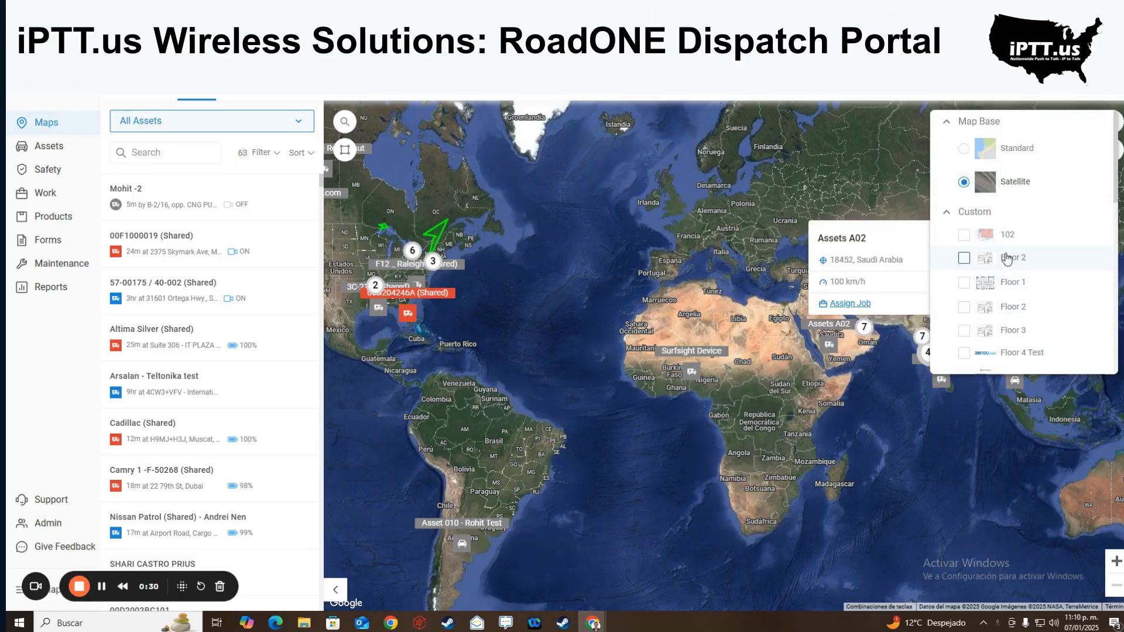
click(806, 181)
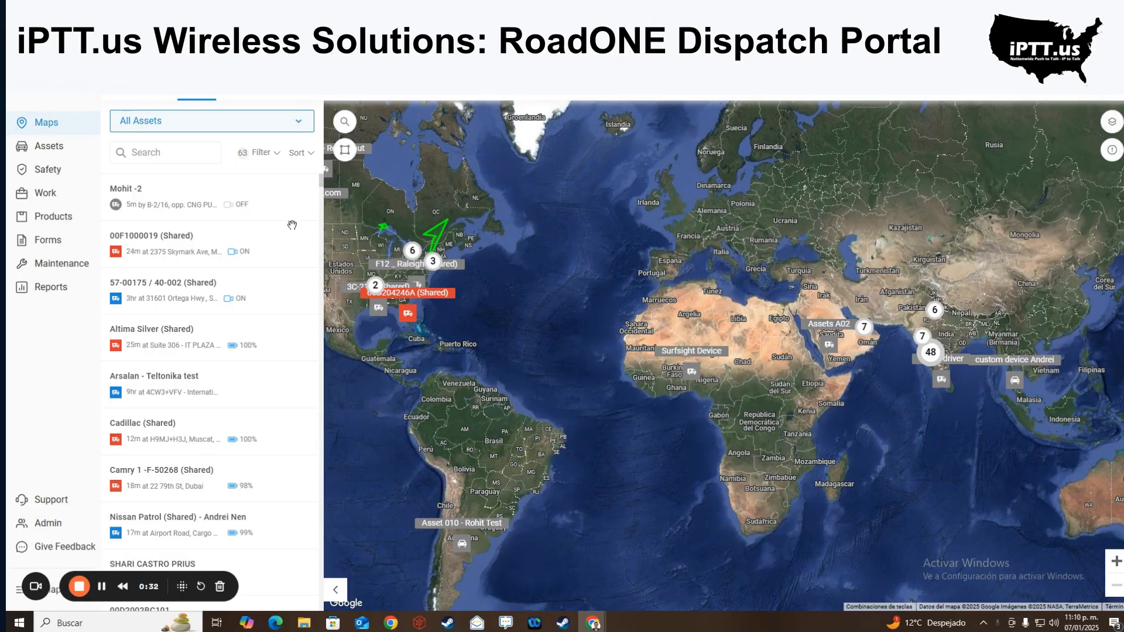
- Pan the map to the eastern United States and open 00F1000019 (Shared)'s trip summary
click(414, 268)
drag(415, 269, 640, 254)
scroll(635, 281, up, 3)
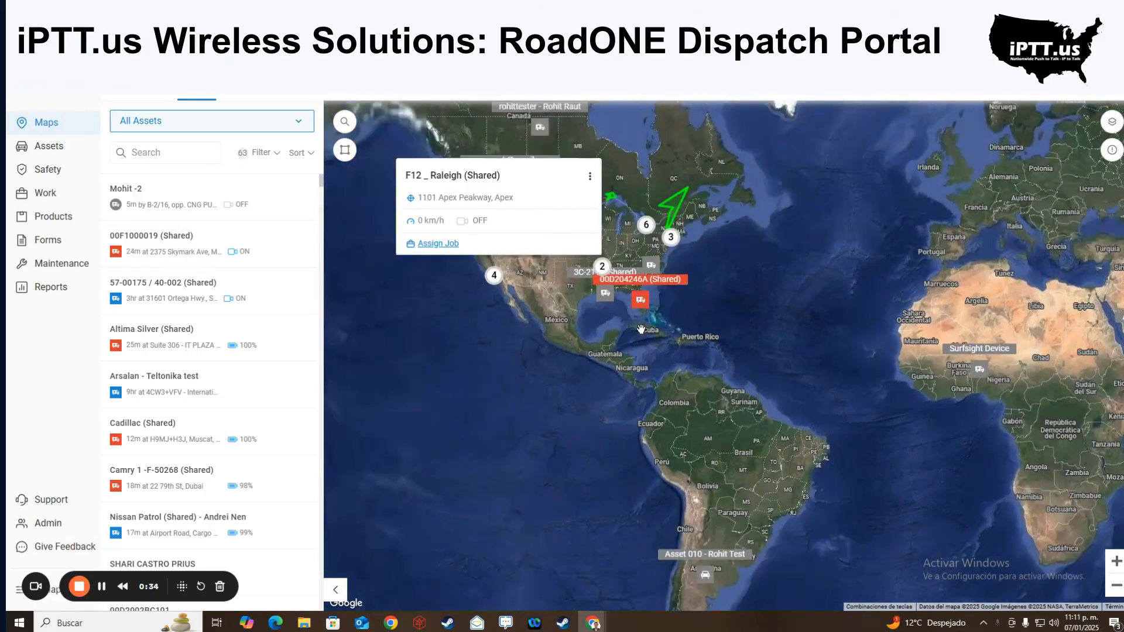
drag(556, 334, 581, 400)
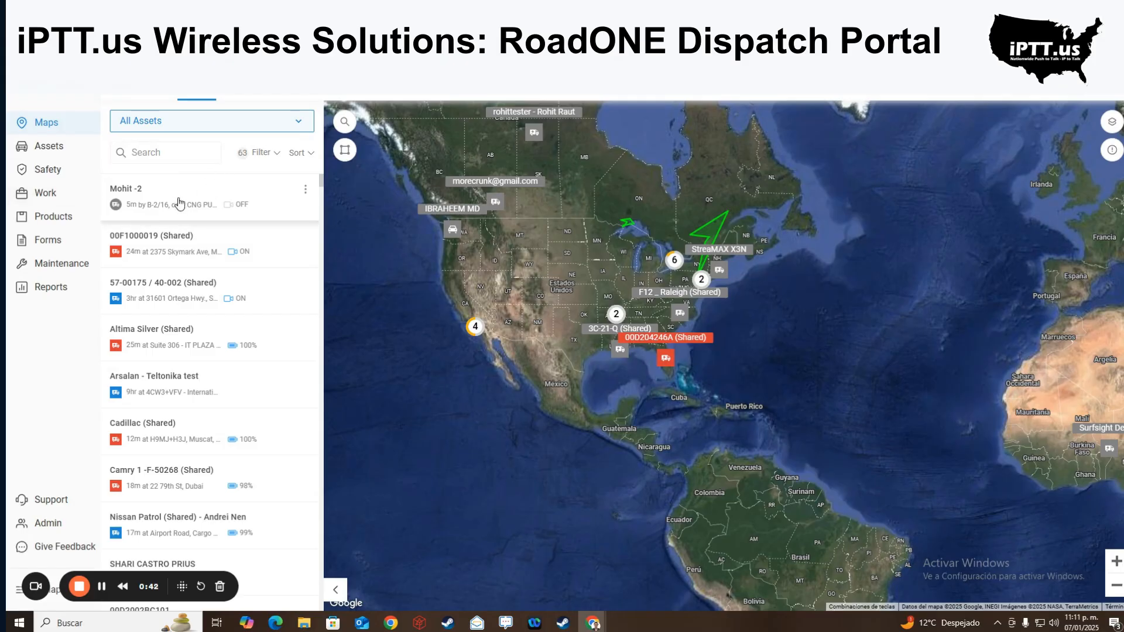
click(223, 290)
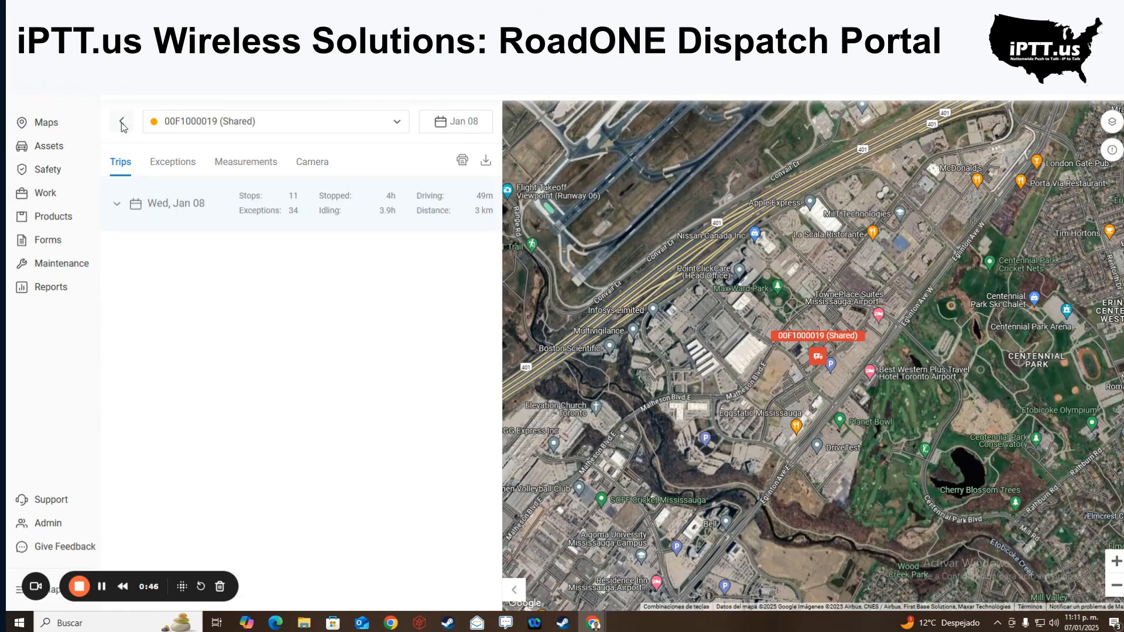
- View 57-00175 / 40-002 (Shared)'s trip summary, then return to the All Assets list
click(121, 121)
click(206, 341)
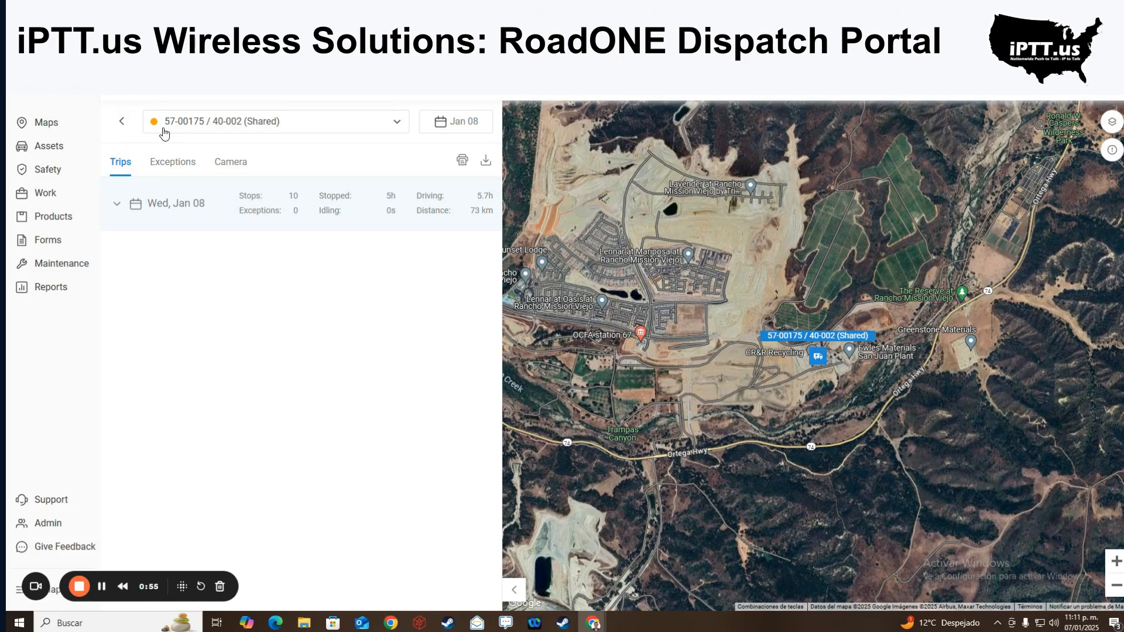
click(122, 121)
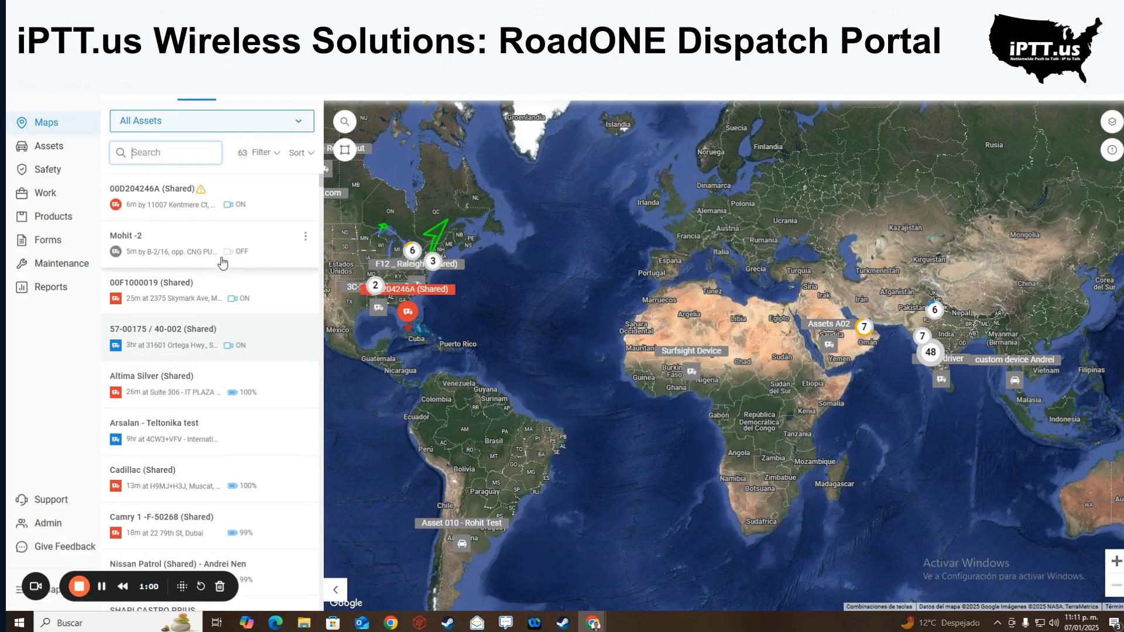
- Open 00D204246A (Shared)'s trips, try a custom date range, then cancel to keep Jan 08
click(266, 199)
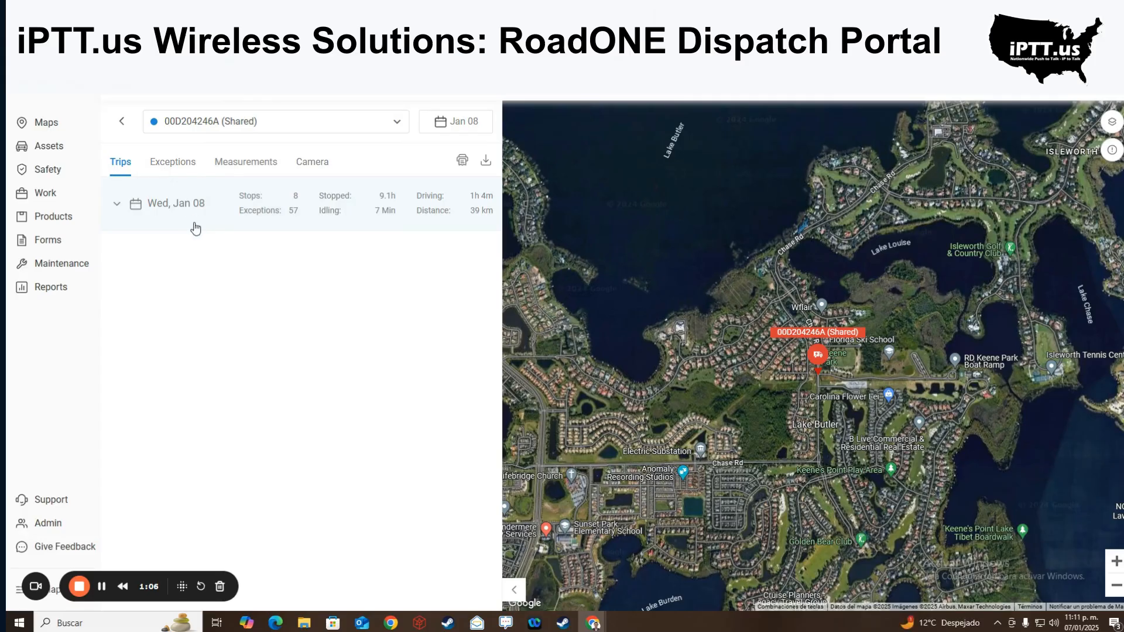
mouse_move(805, 355)
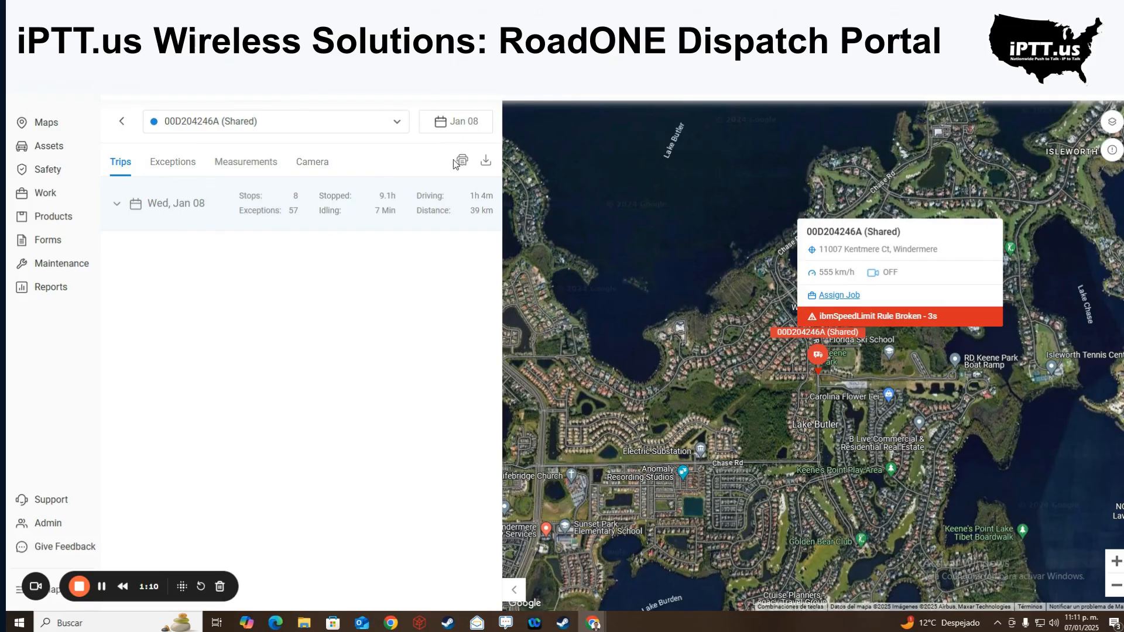
click(456, 127)
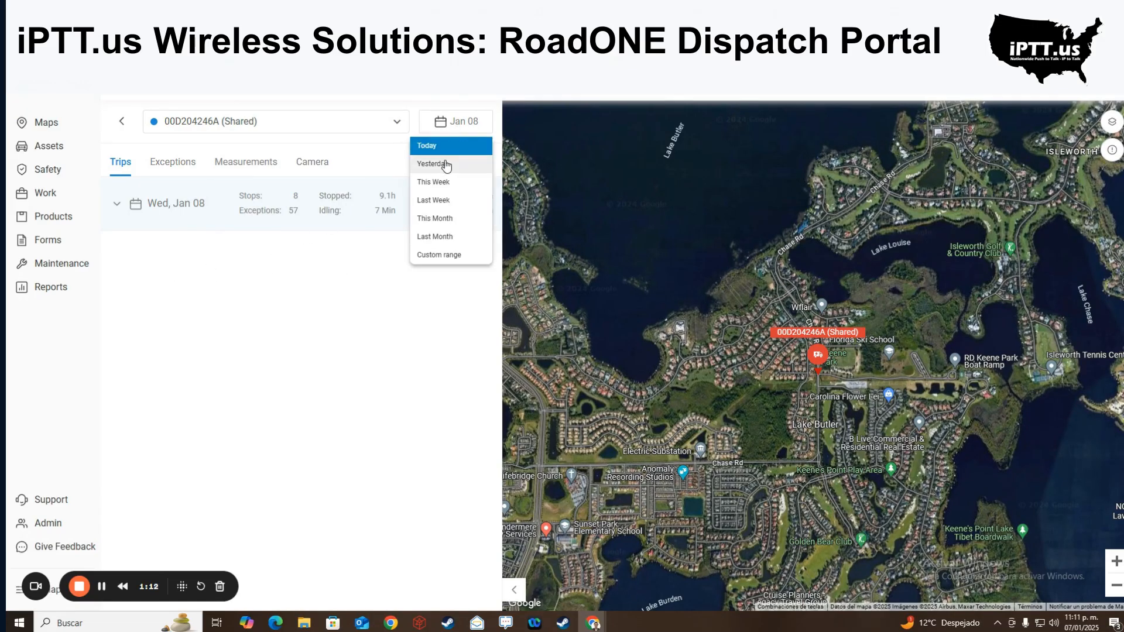
click(452, 255)
click(402, 352)
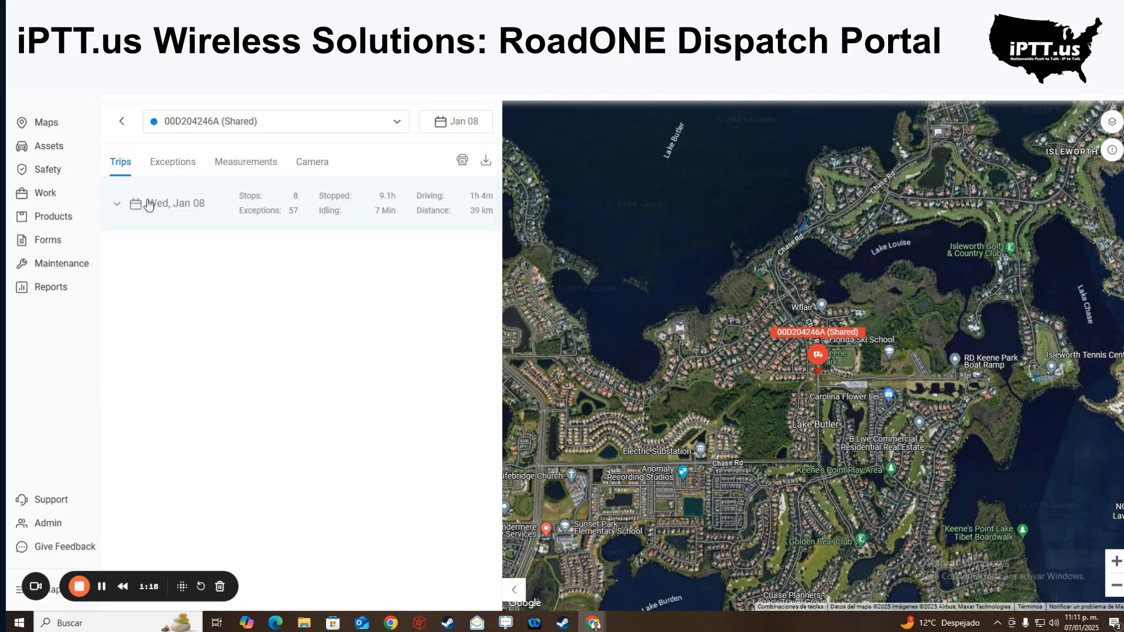
- Expand the Wed, Jan 08 trip into its stops and drives, collapsing and re-expanding it
click(191, 217)
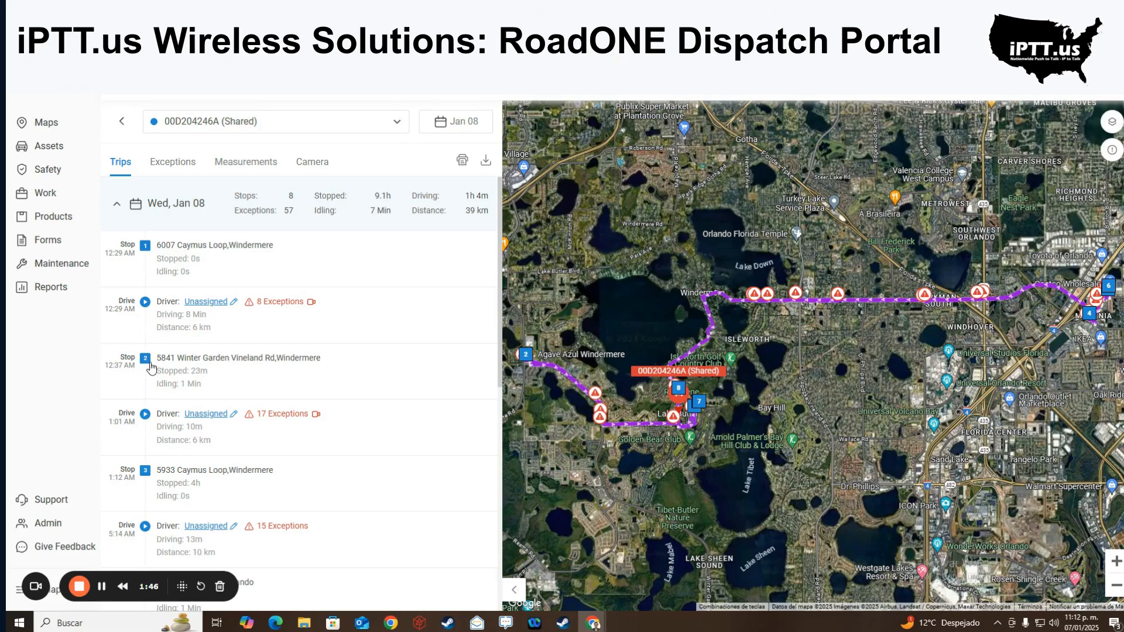
scroll(150, 260, down, 8)
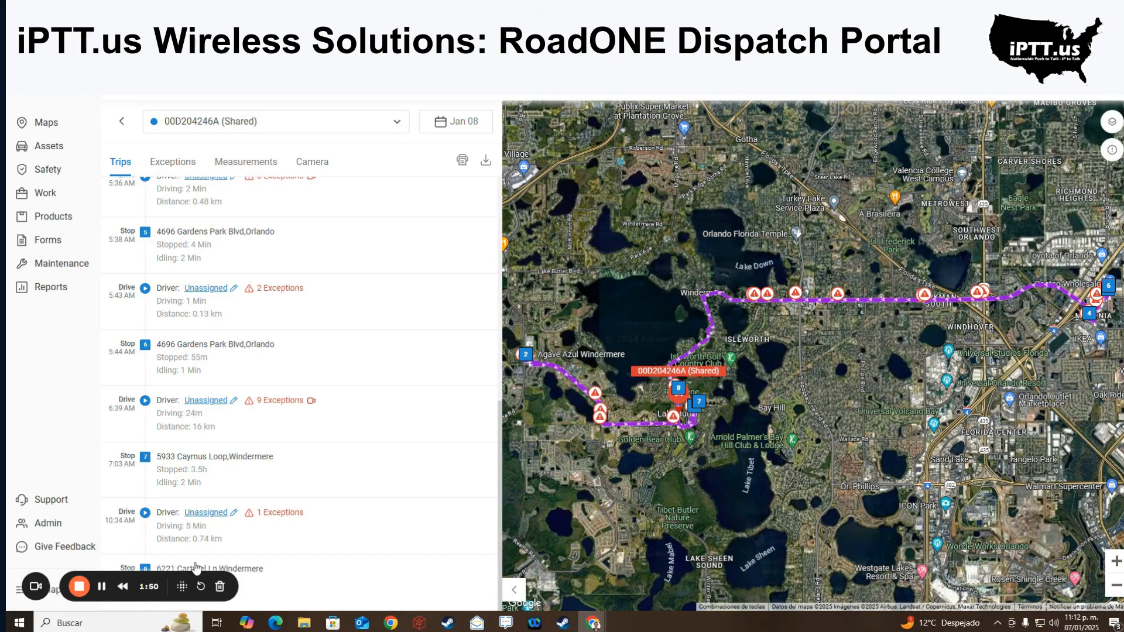
scroll(254, 577, up, 8)
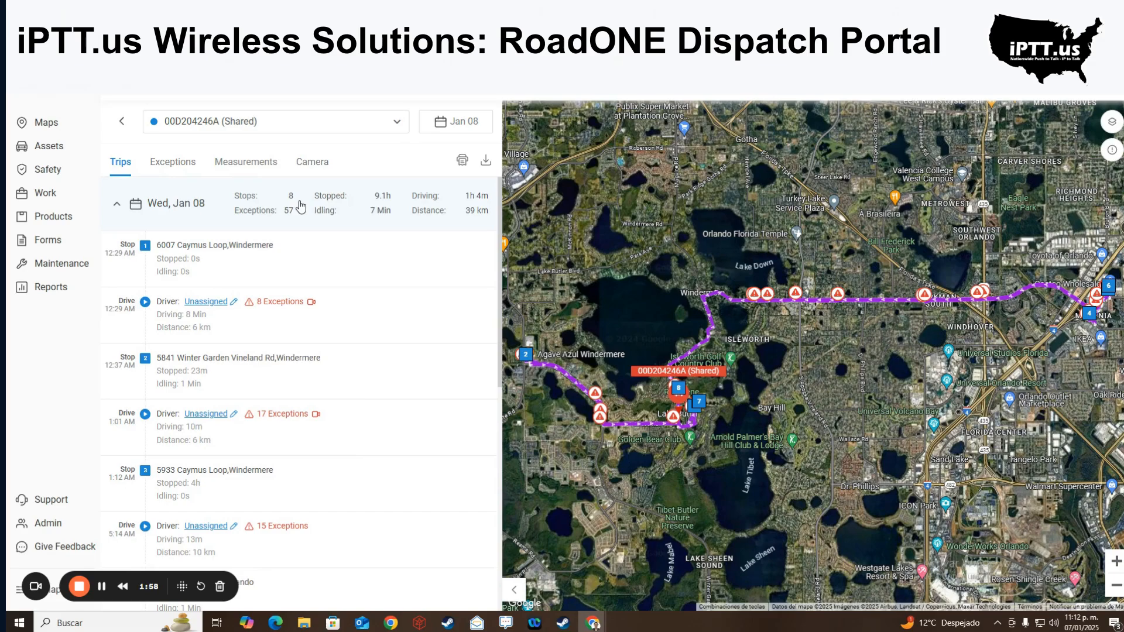
click(117, 206)
click(117, 206)
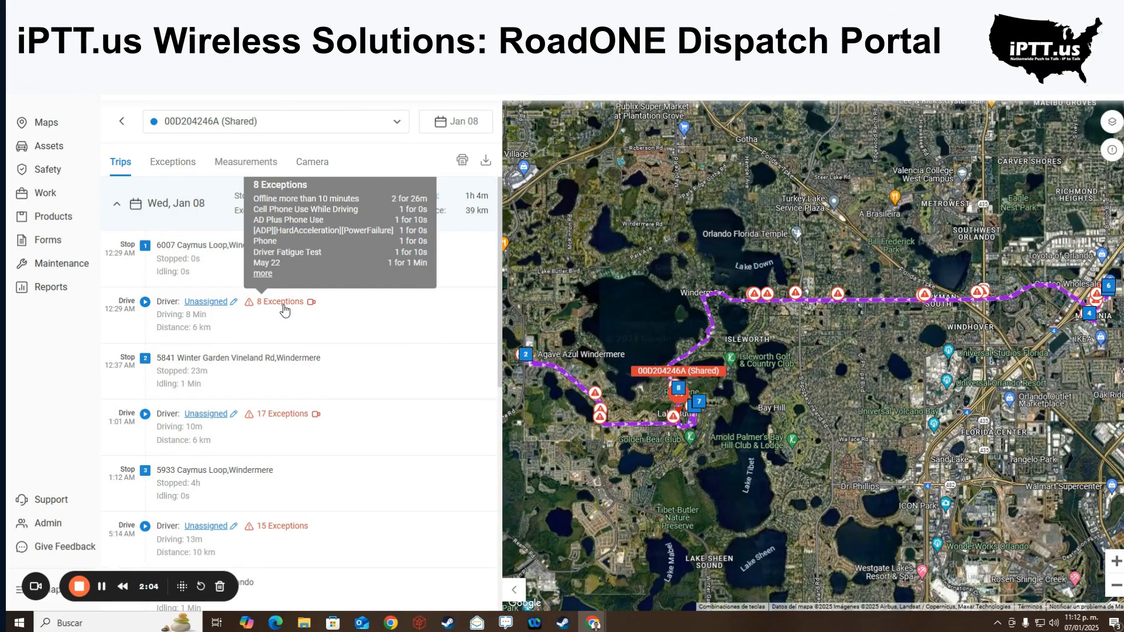
click(284, 311)
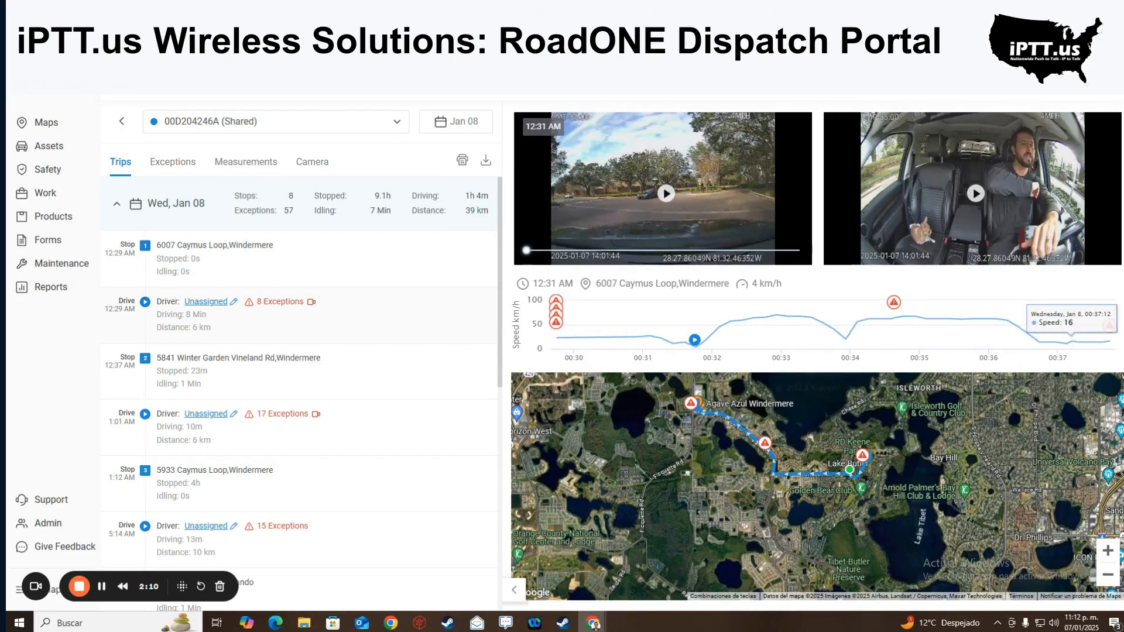
mouse_move(298, 306)
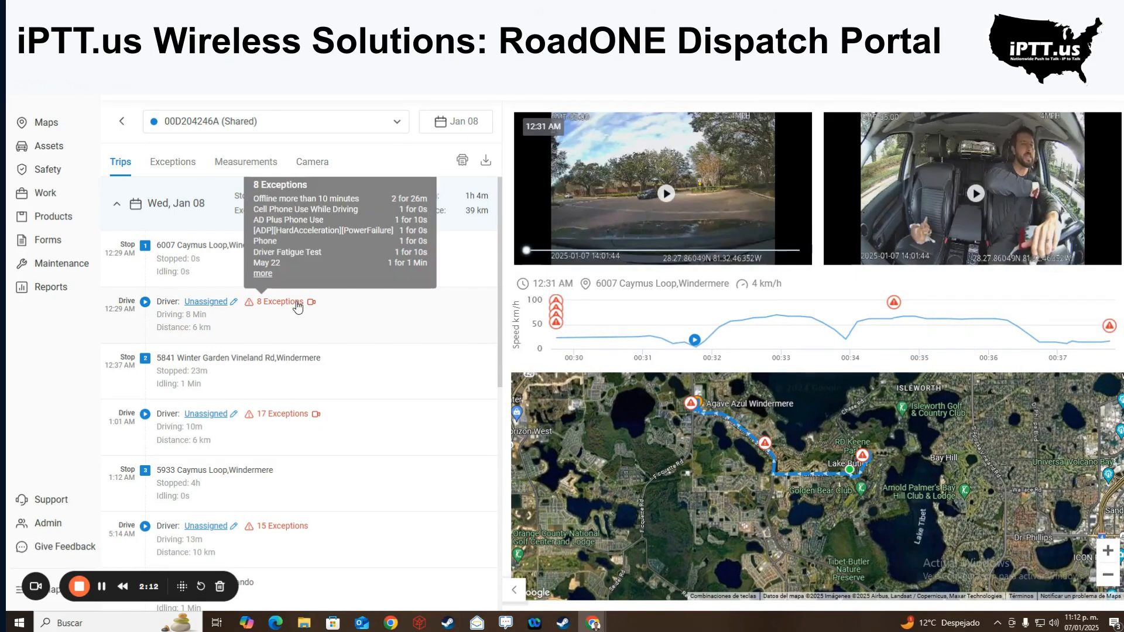
click(265, 275)
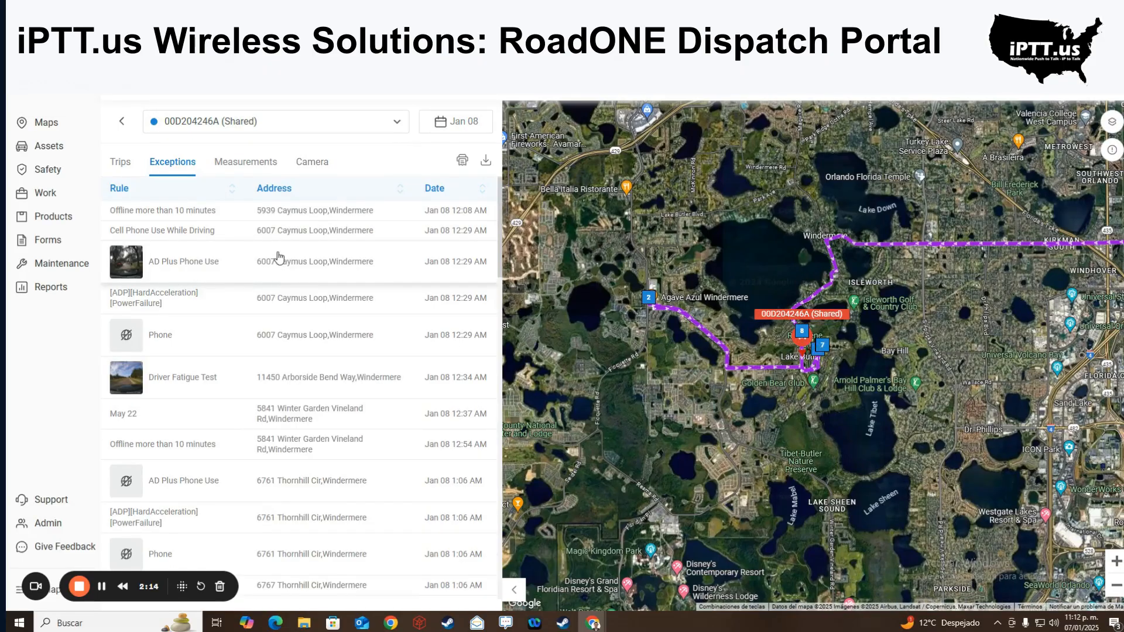
scroll(243, 381, down, 8)
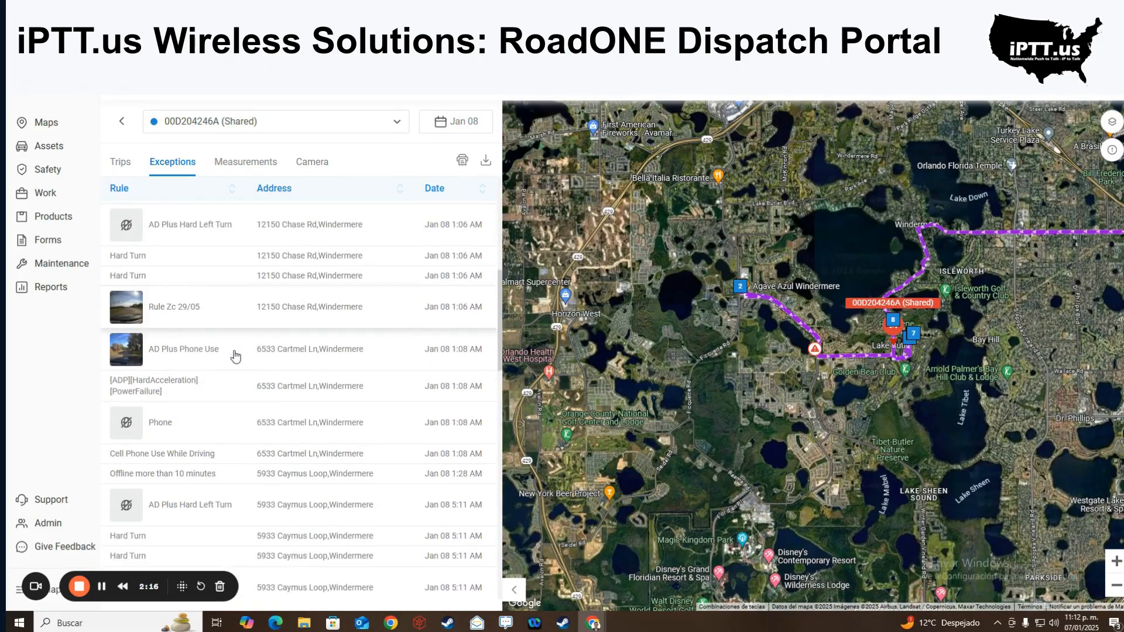
scroll(235, 356, down, 10)
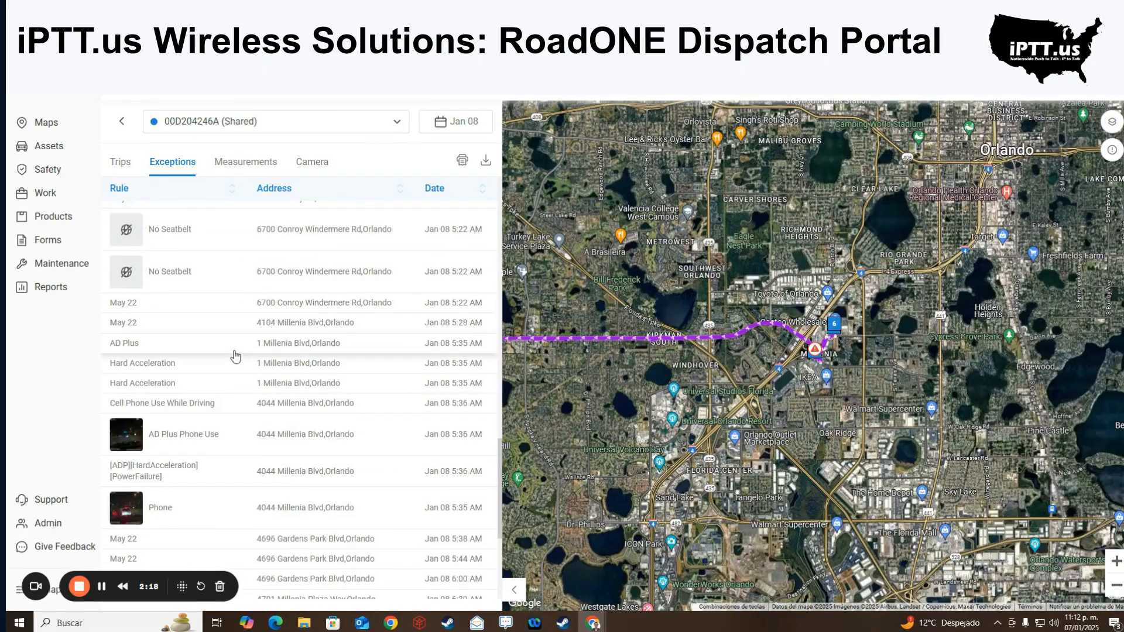
scroll(235, 356, down, 5)
click(212, 278)
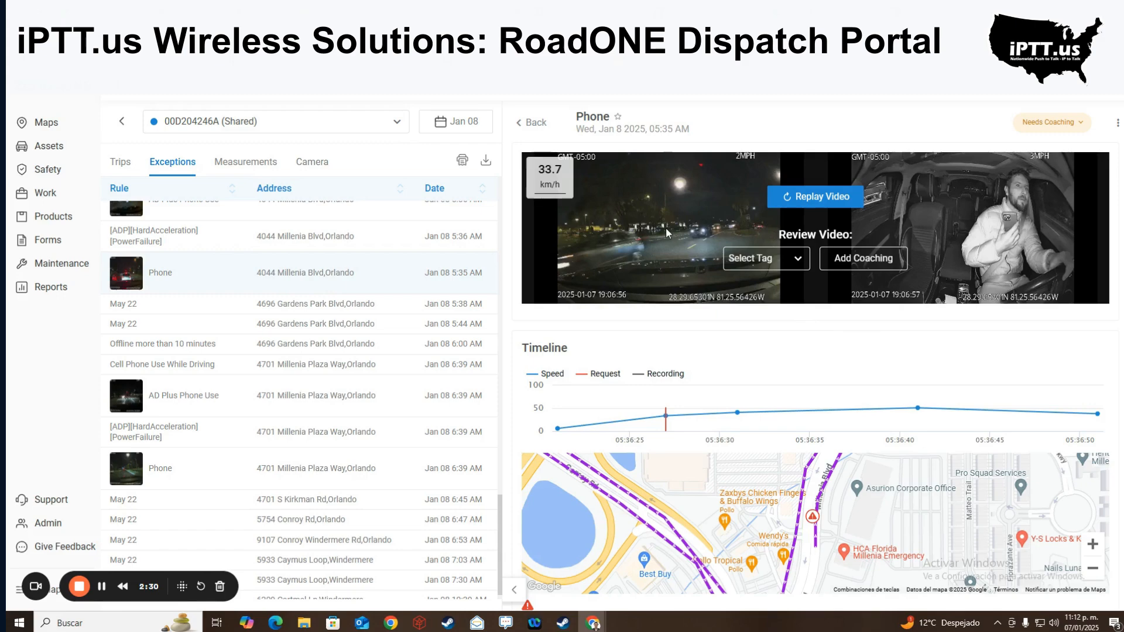
scroll(710, 319, down, 3)
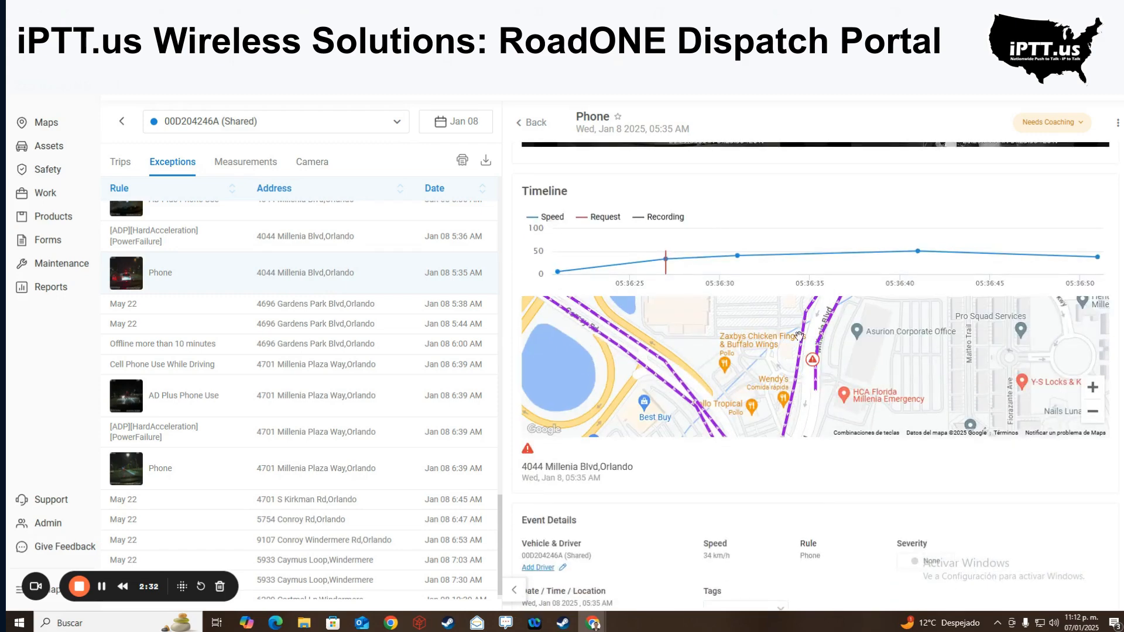
scroll(815, 375, down, 1)
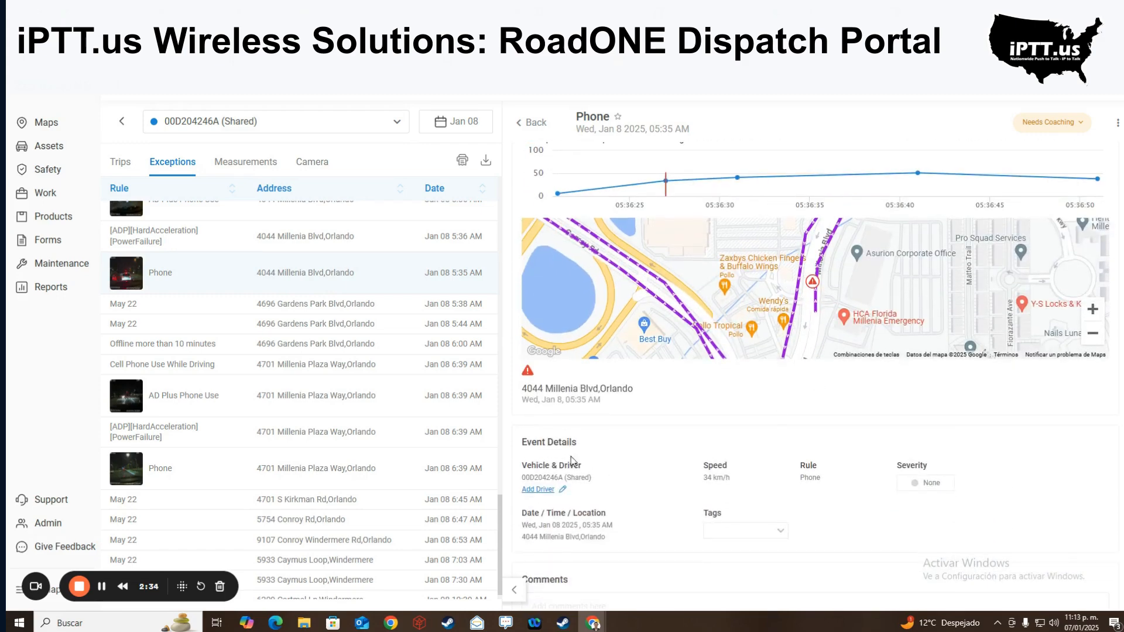
drag(522, 477, 596, 481)
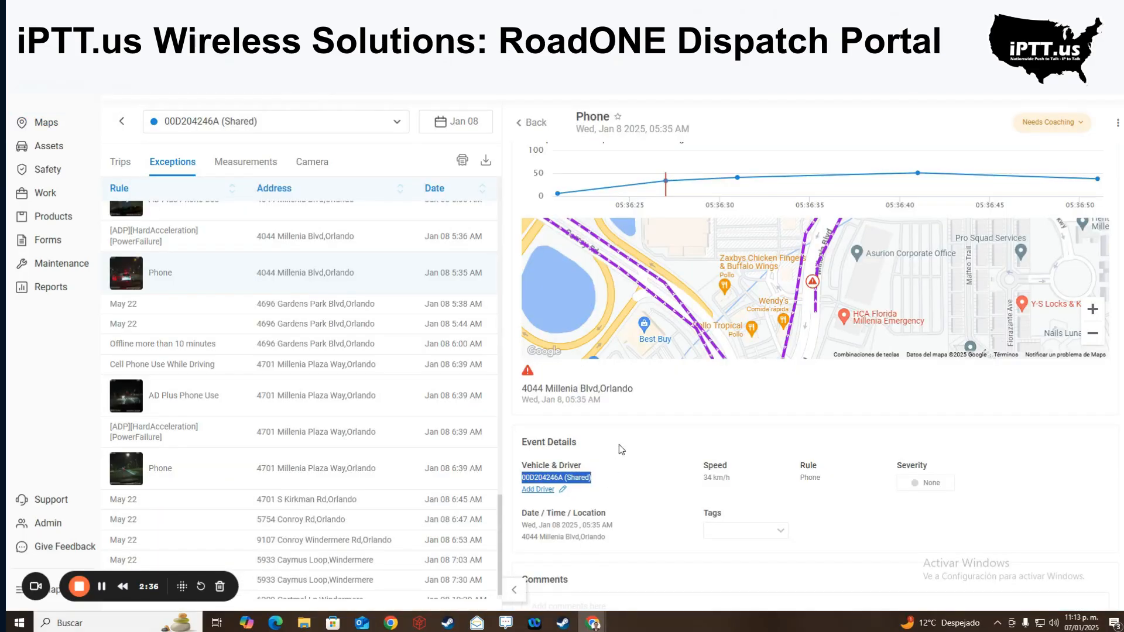
scroll(619, 449, down, 1)
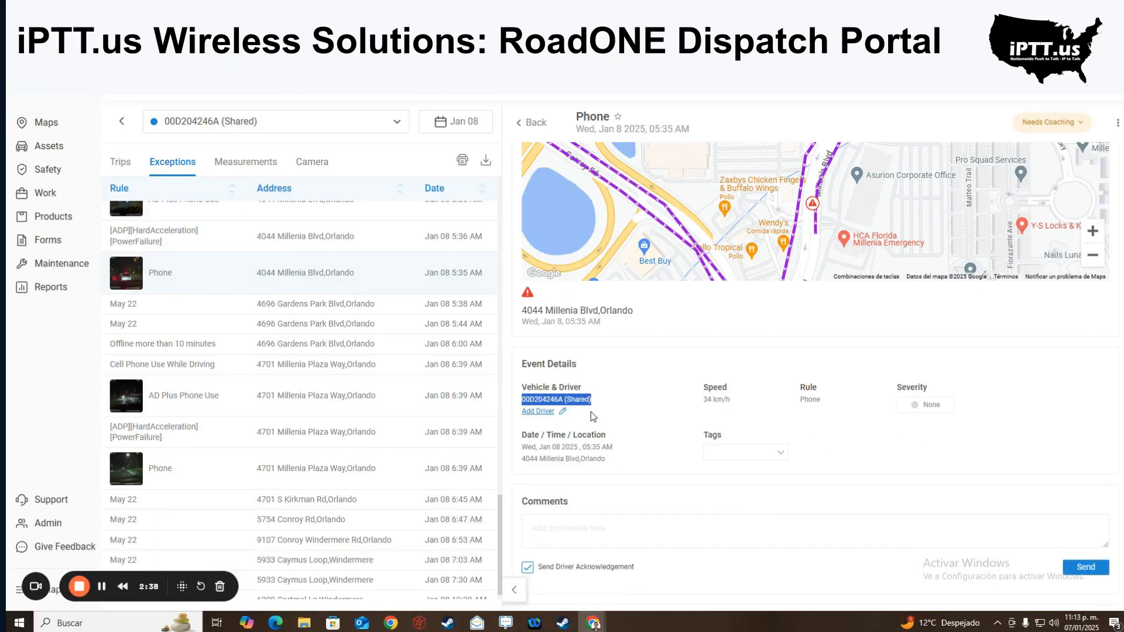
drag(577, 413, 527, 420)
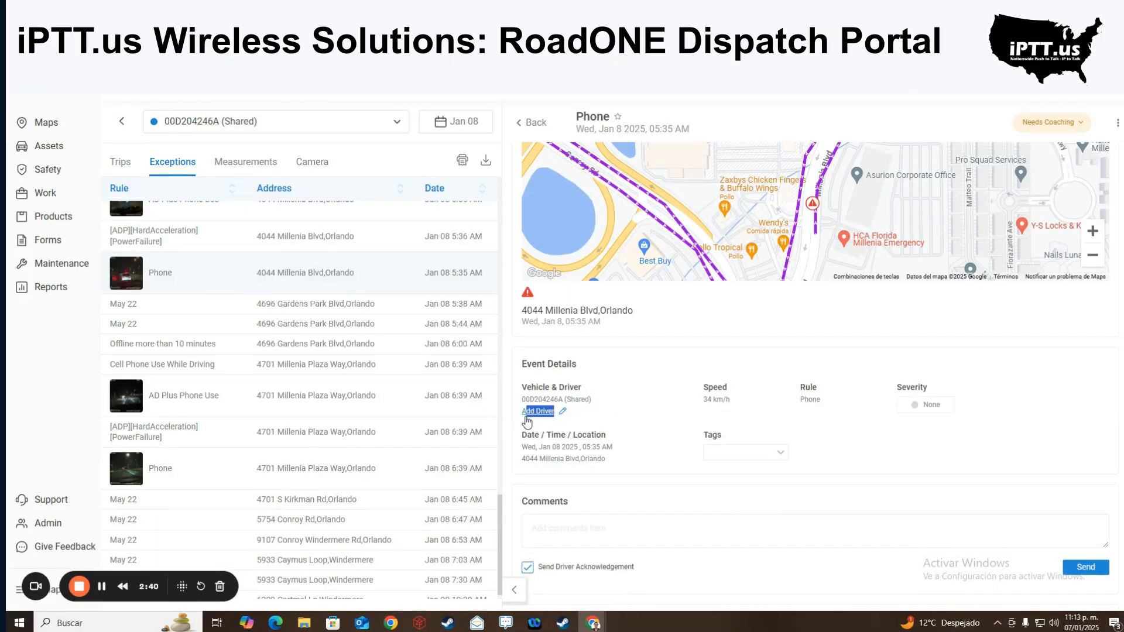
drag(736, 402, 703, 408)
drag(840, 392, 790, 402)
drag(991, 405, 917, 410)
scroll(735, 458, down, 2)
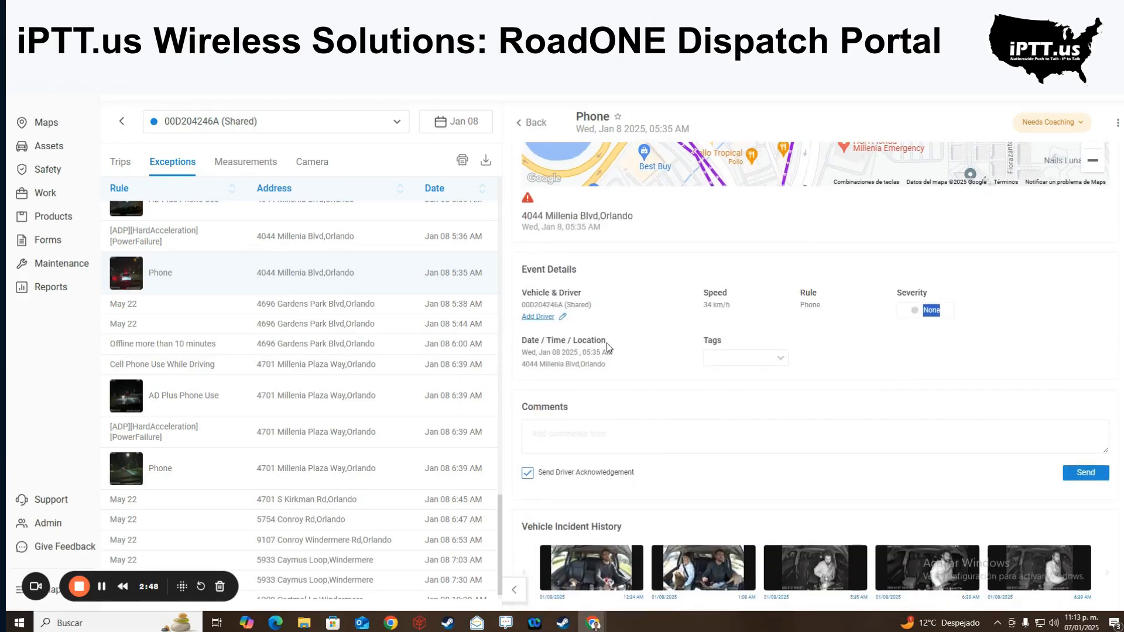
click(690, 436)
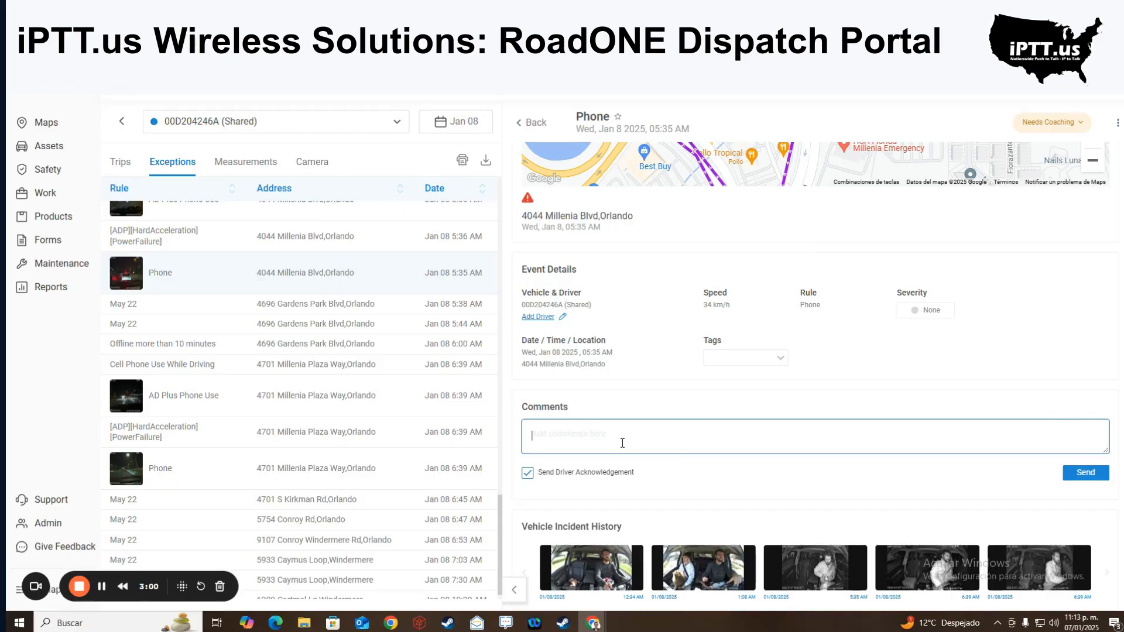
click(127, 169)
- Return to the vehicle's Exceptions list and scroll through it
click(175, 165)
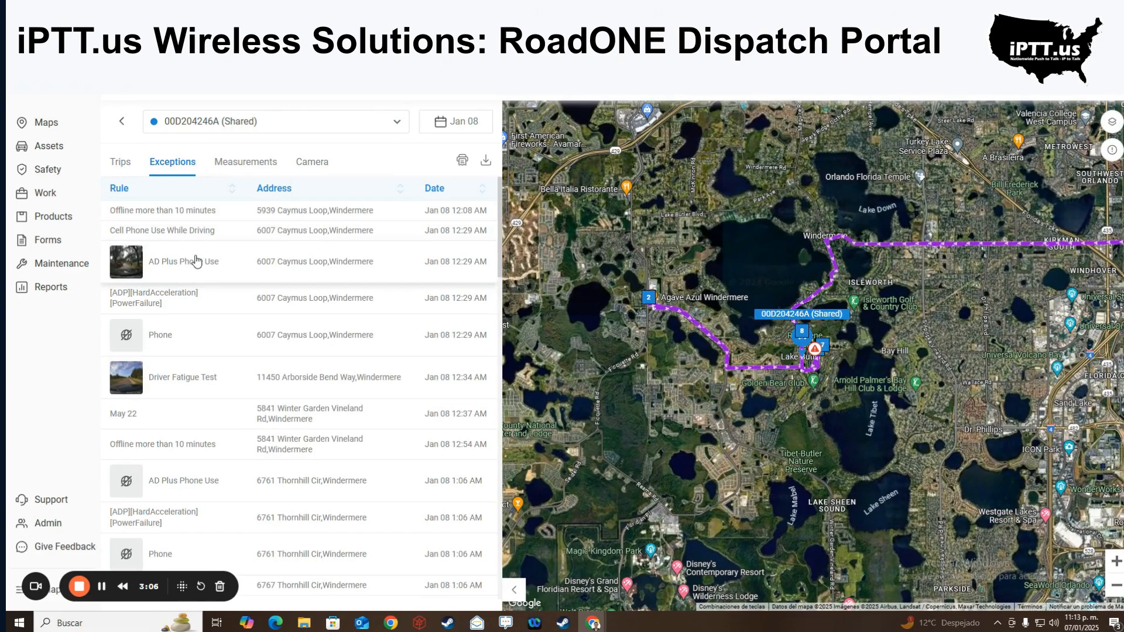
scroll(196, 261, down, 4)
scroll(196, 262, down, 10)
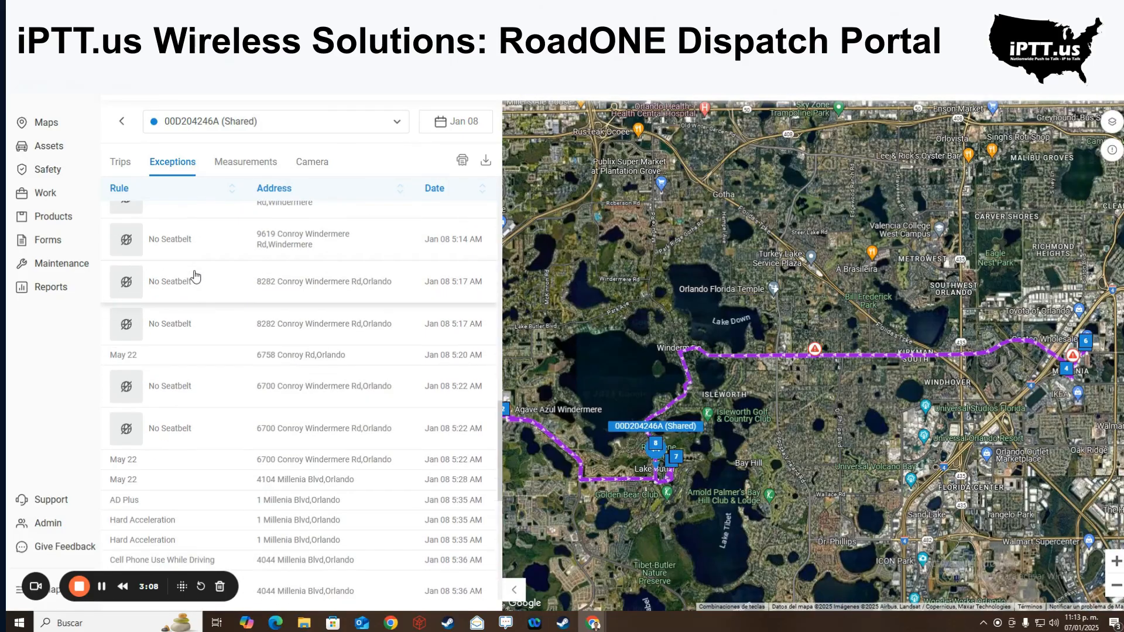
scroll(195, 276, down, 1)
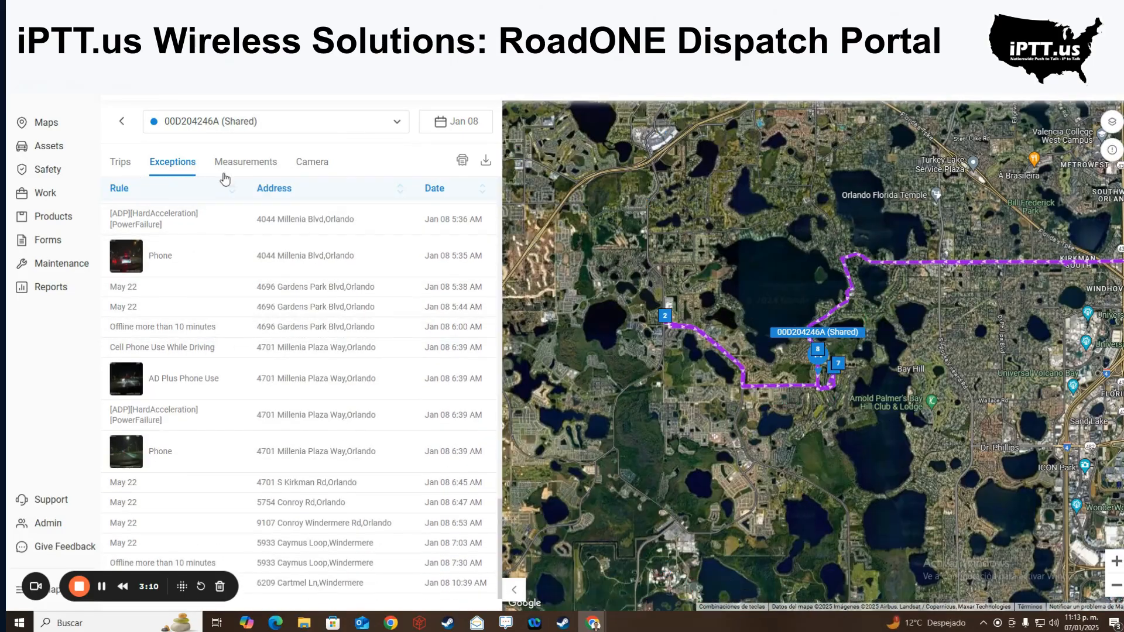
- Check the engine Measurements, then bring up the Camera tab's Live view
click(230, 168)
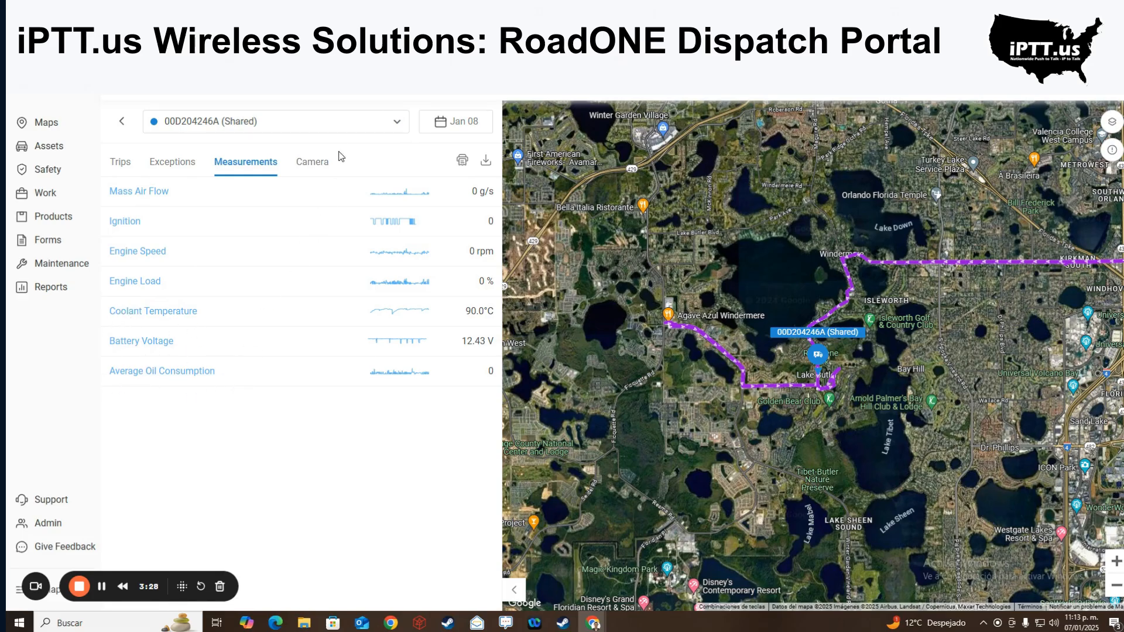
click(316, 168)
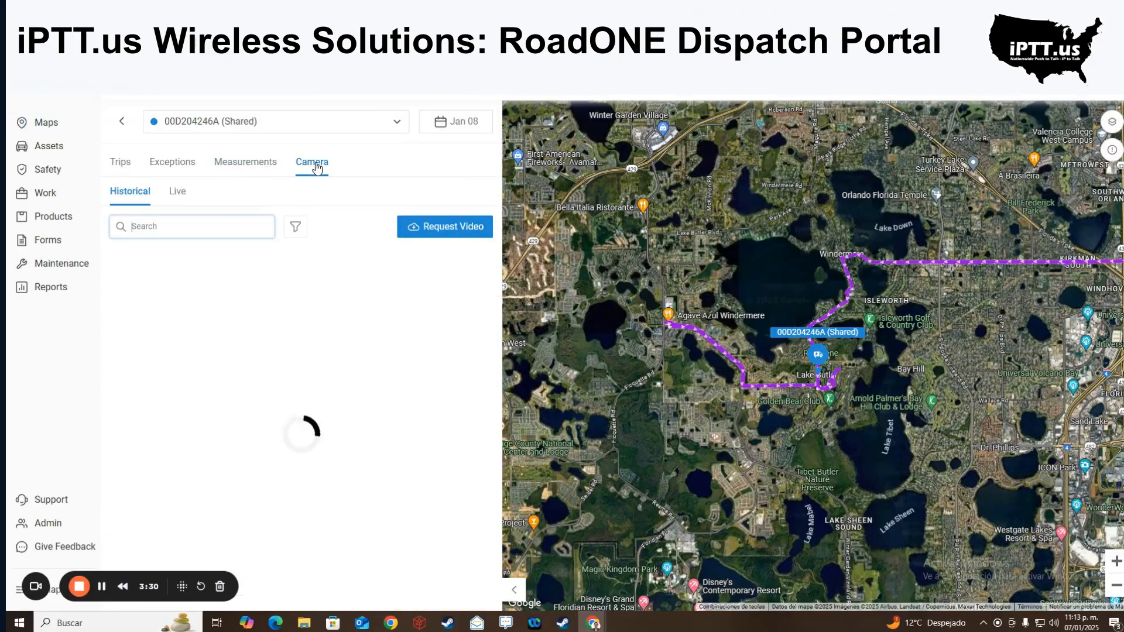
click(177, 198)
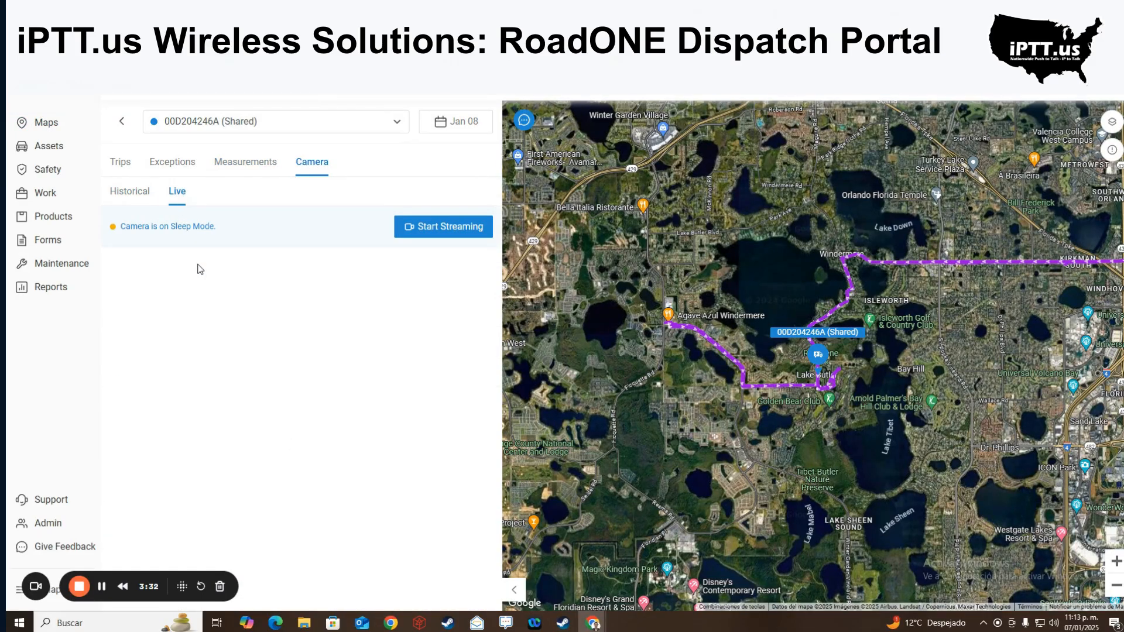
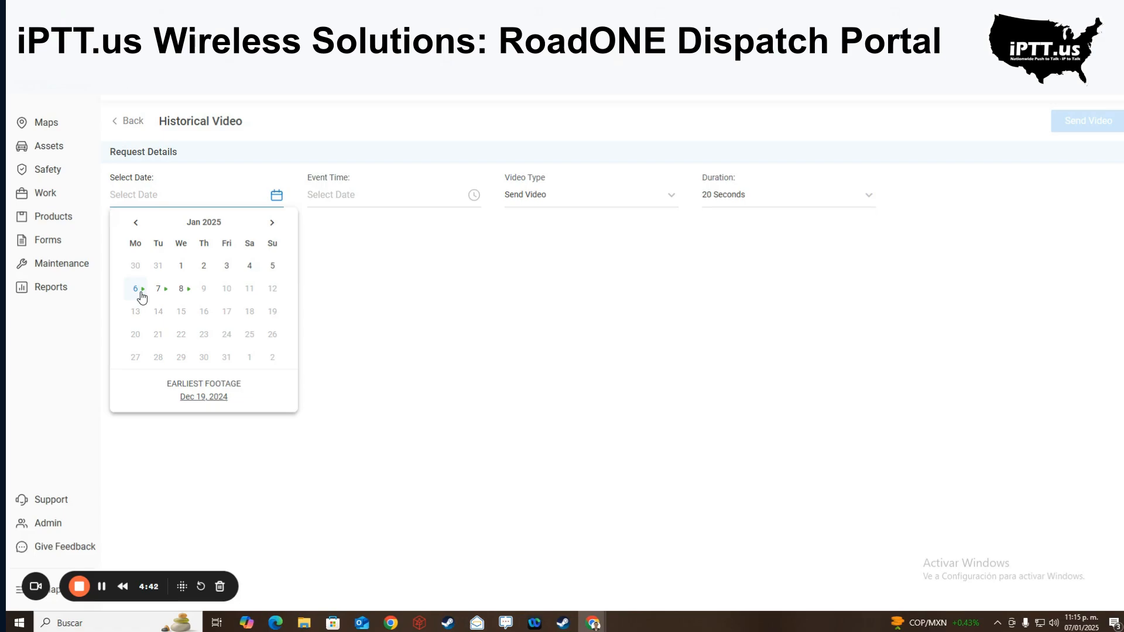
- Request historical footage for 6 Jan 2025 at 10:20 PM, 20 Seconds, and start the stream
click(139, 292)
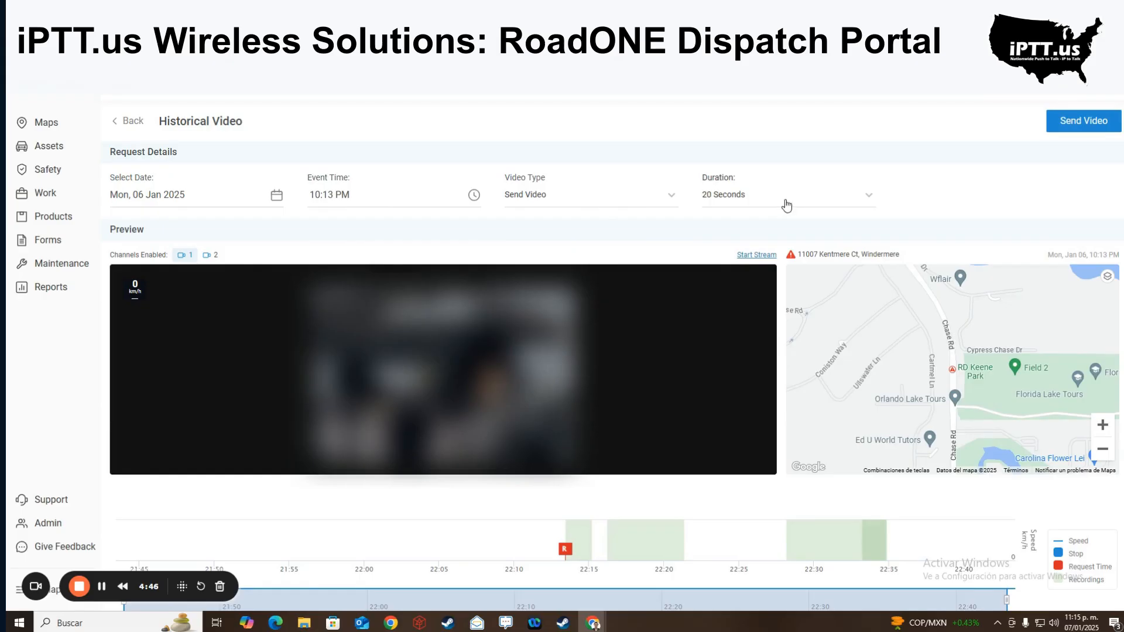
click(827, 199)
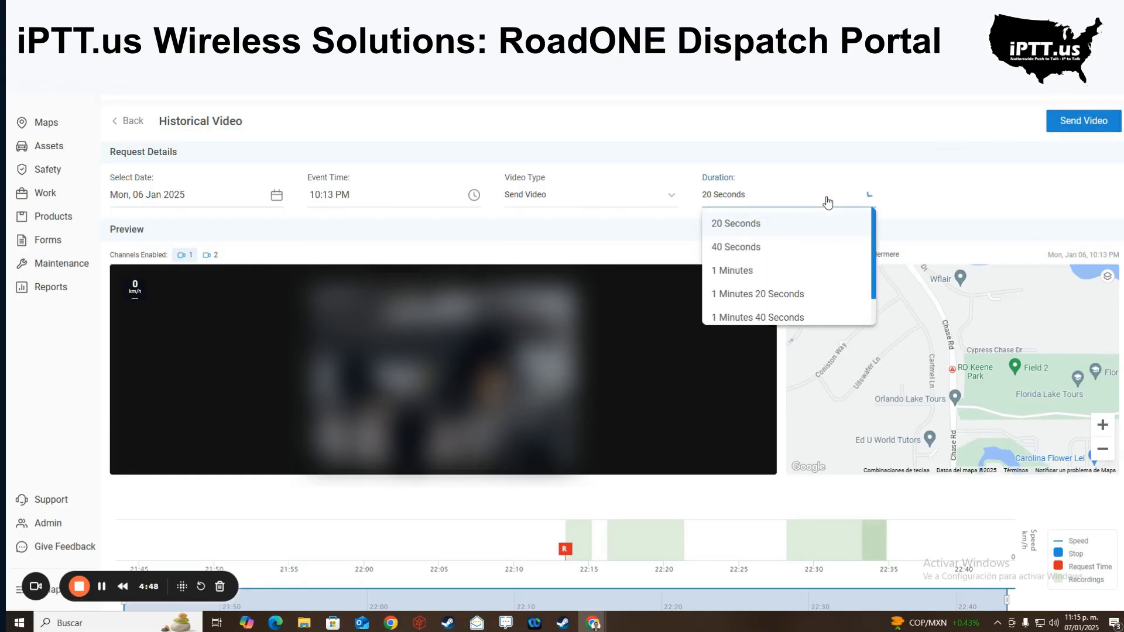
scroll(819, 276, down, 1)
click(410, 236)
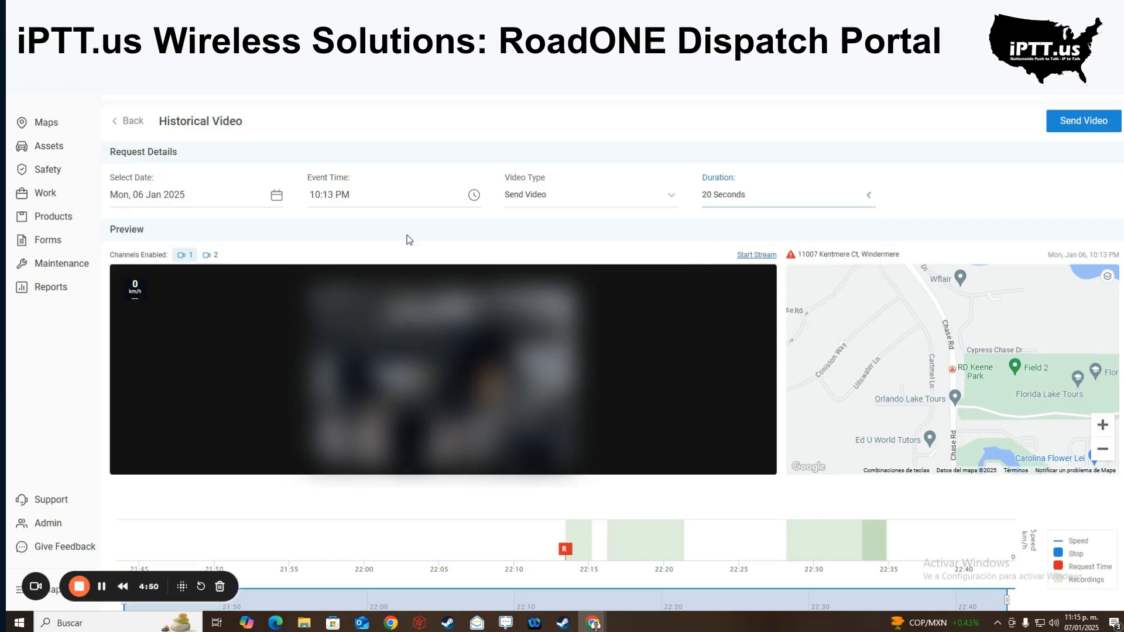
click(474, 195)
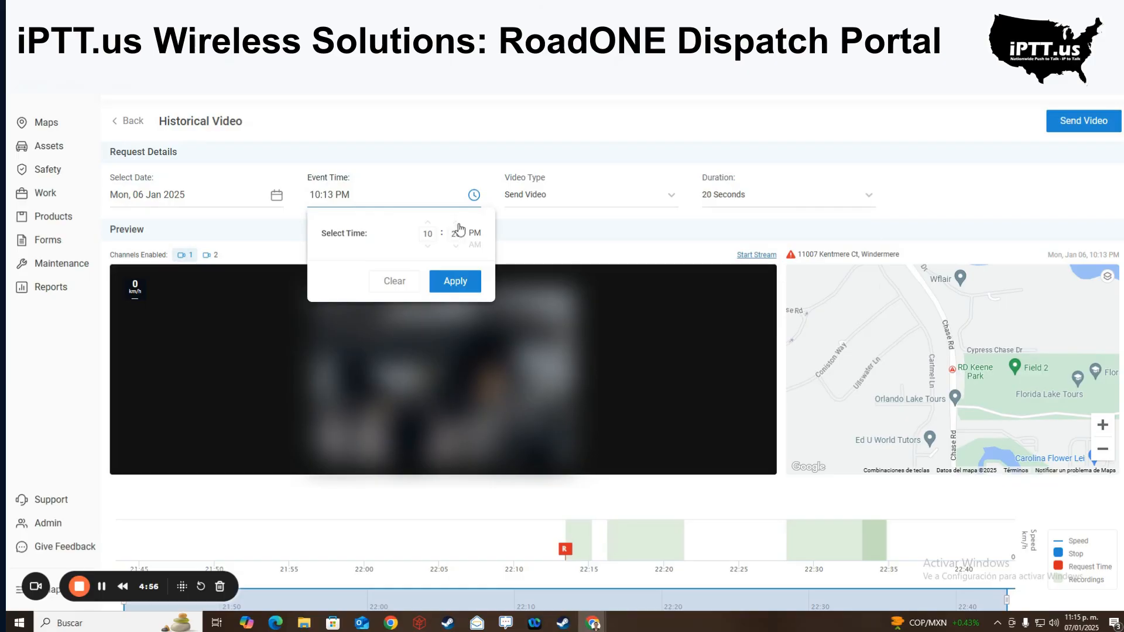
click(456, 281)
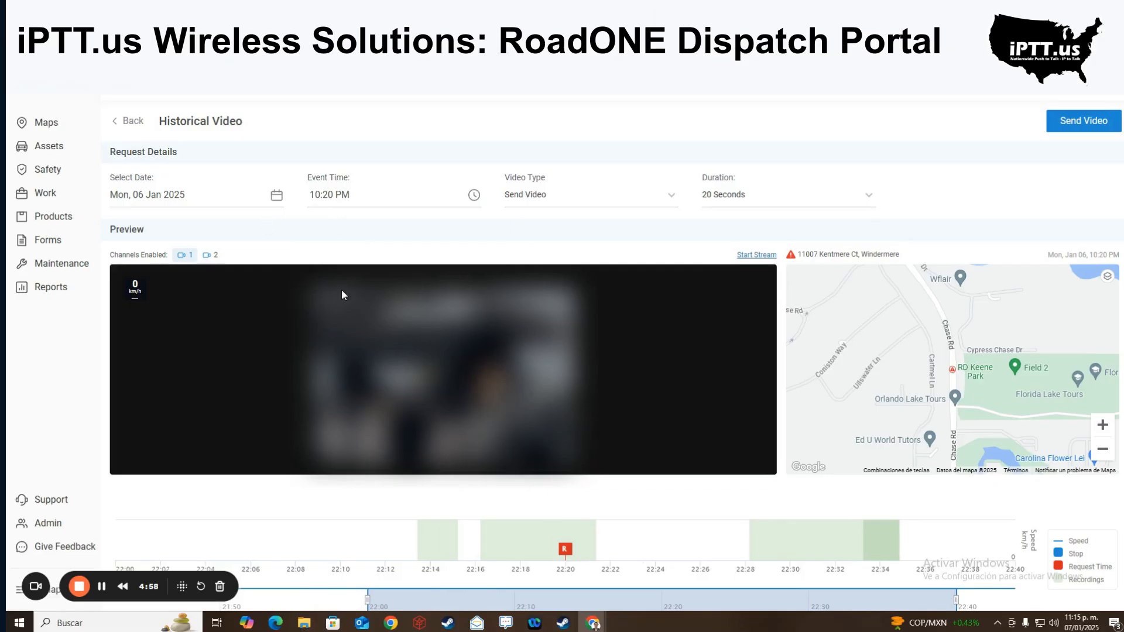
scroll(433, 325, down, 1)
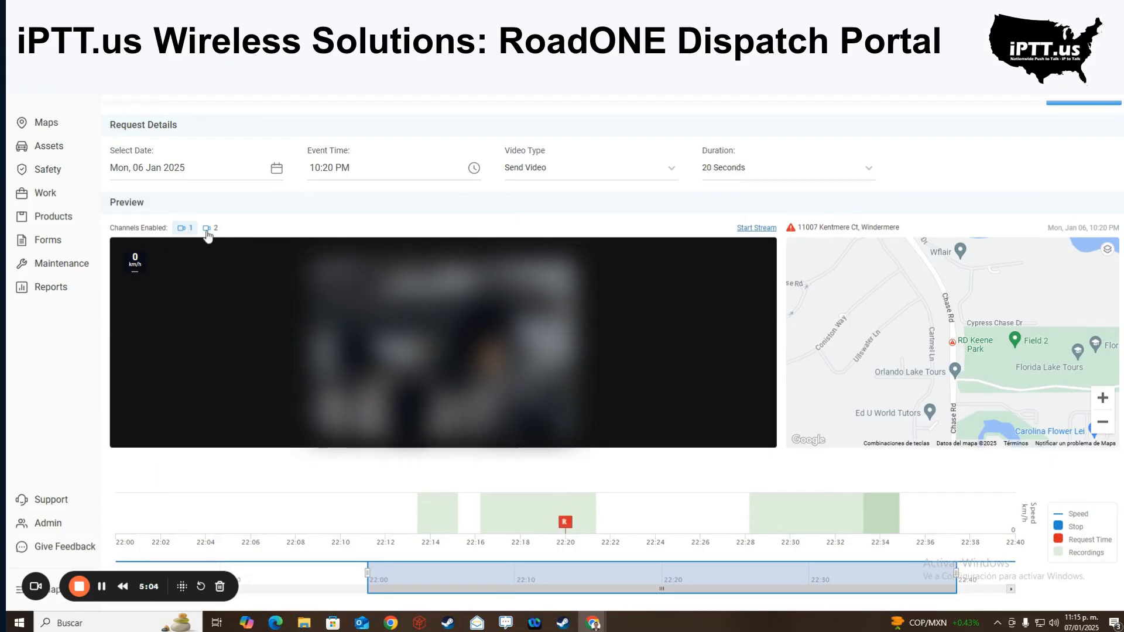
click(756, 229)
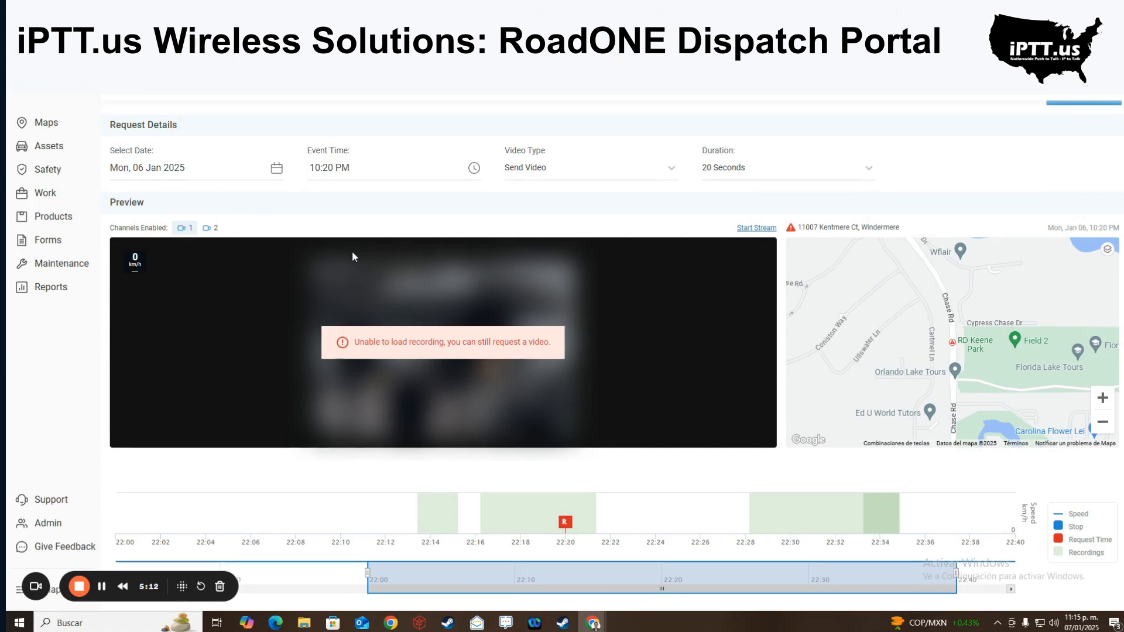
- Recheck the event time and clip duration options, then return to the camera recordings
click(349, 171)
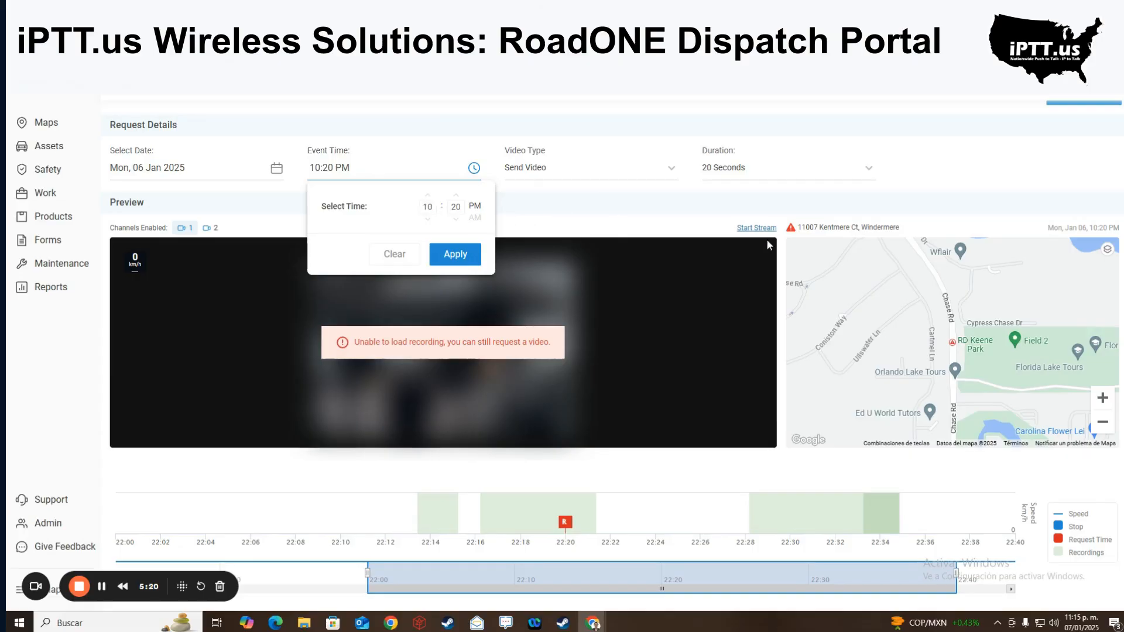
click(867, 170)
scroll(761, 257, down, 2)
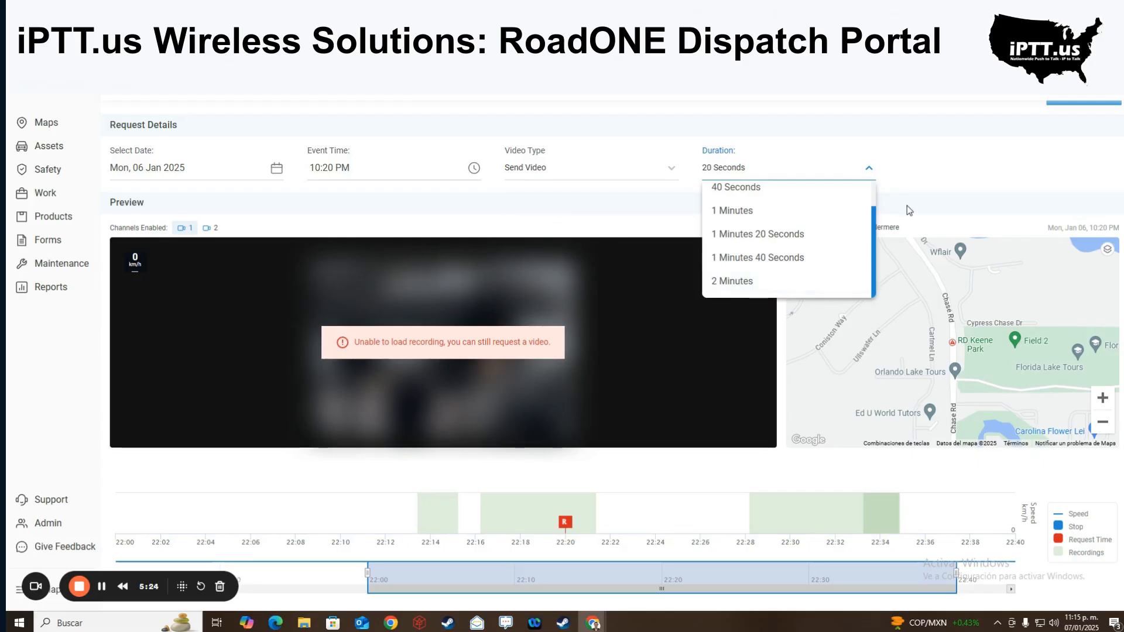
scroll(907, 205, up, 1)
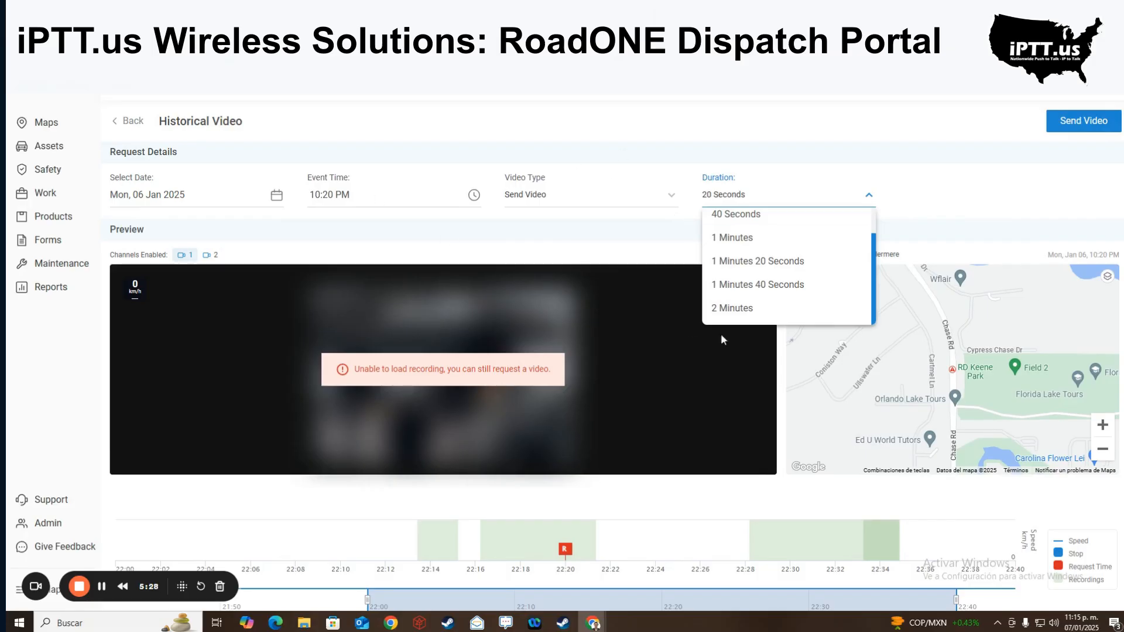
scroll(116, 245, down, 1)
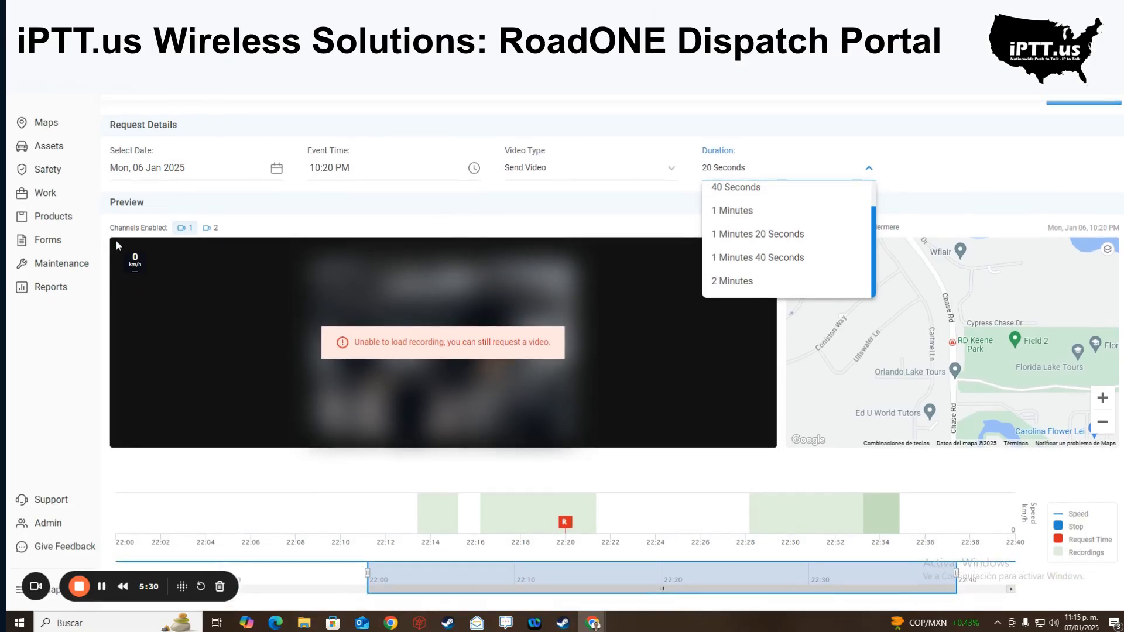
scroll(130, 237, up, 1)
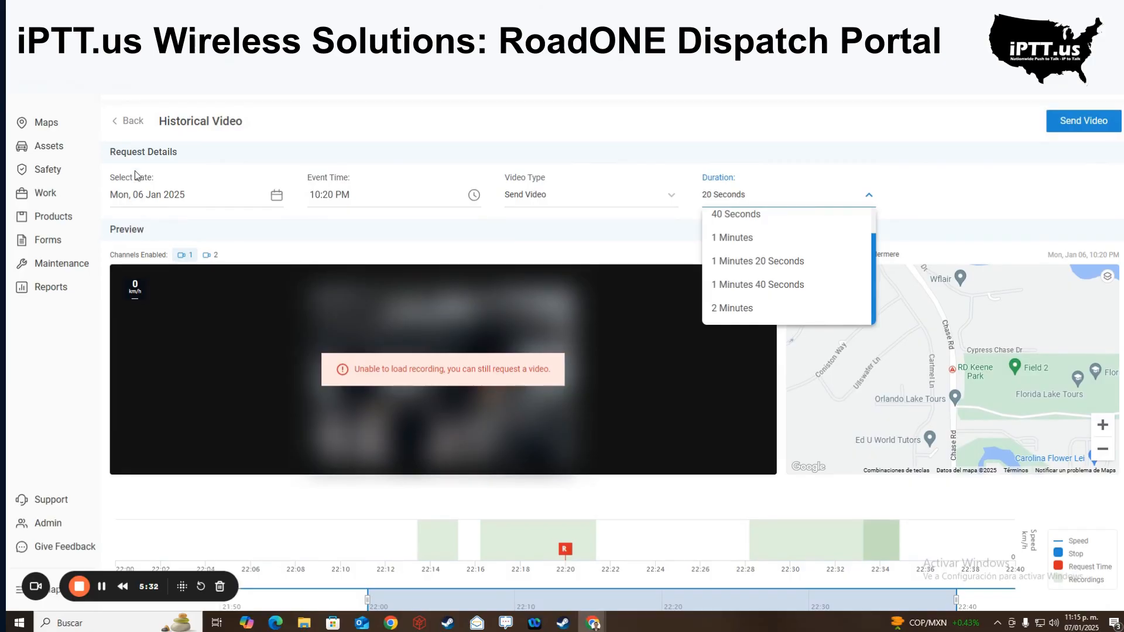
click(130, 121)
- Leave the recordings for the asset map and open the 338-device Assets table
click(202, 227)
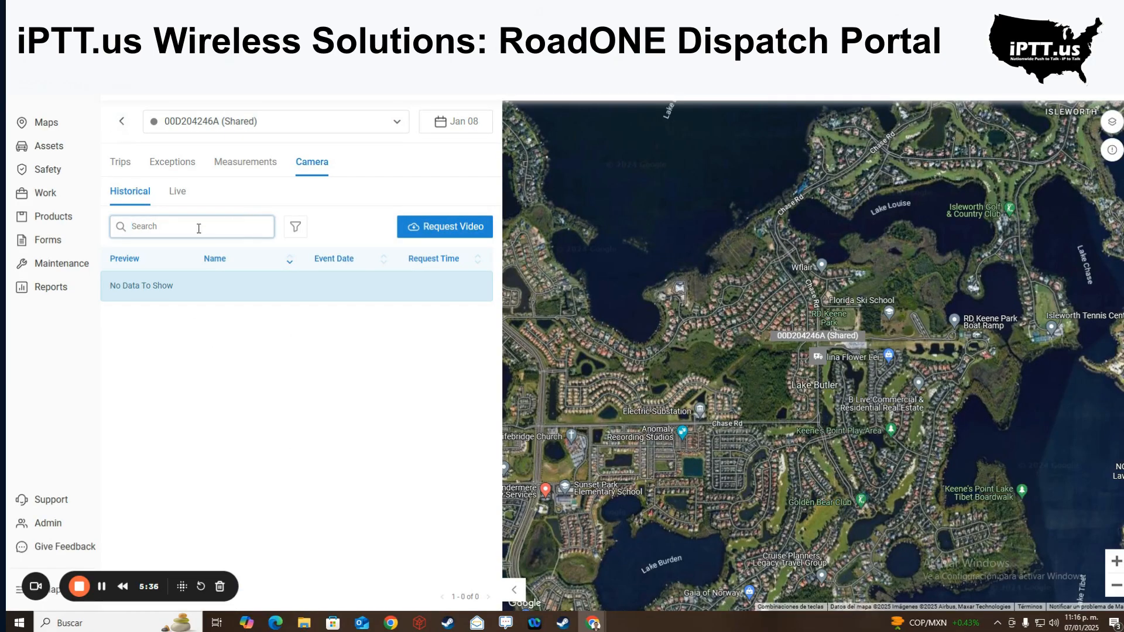
click(122, 122)
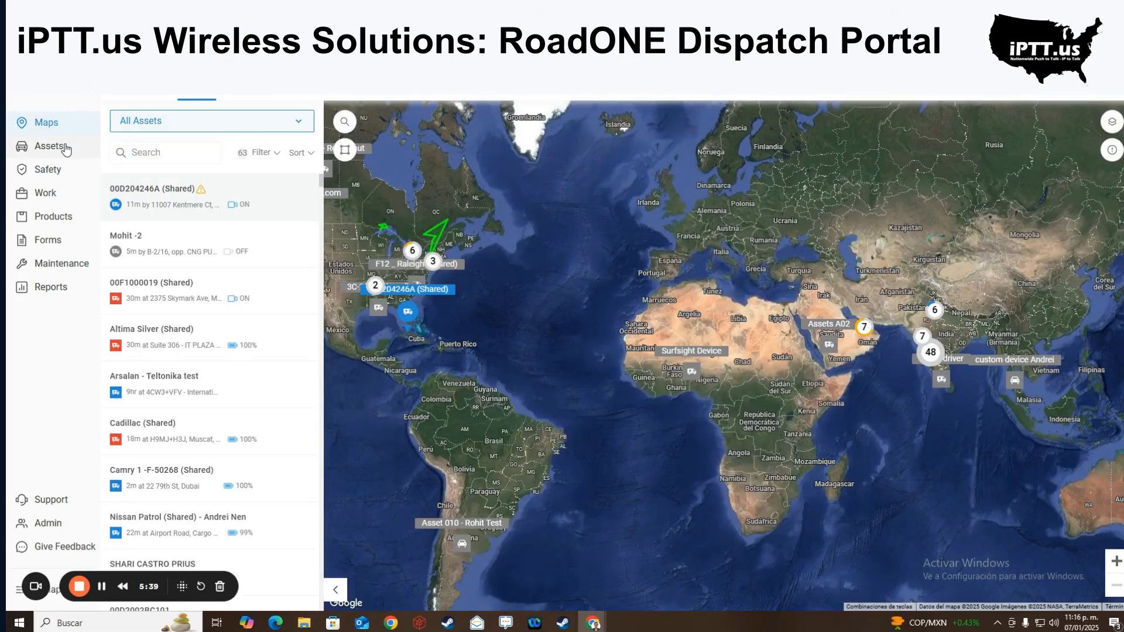
click(62, 147)
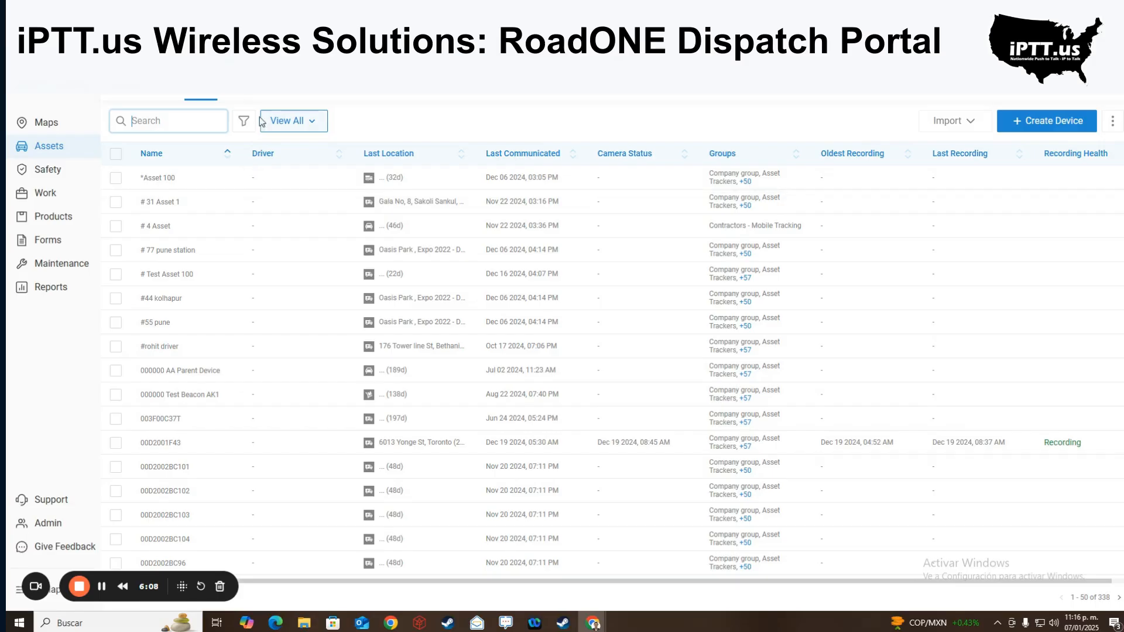
- Open the Assets Overview and read the communication failures, recording health and data usage charts
click(267, 96)
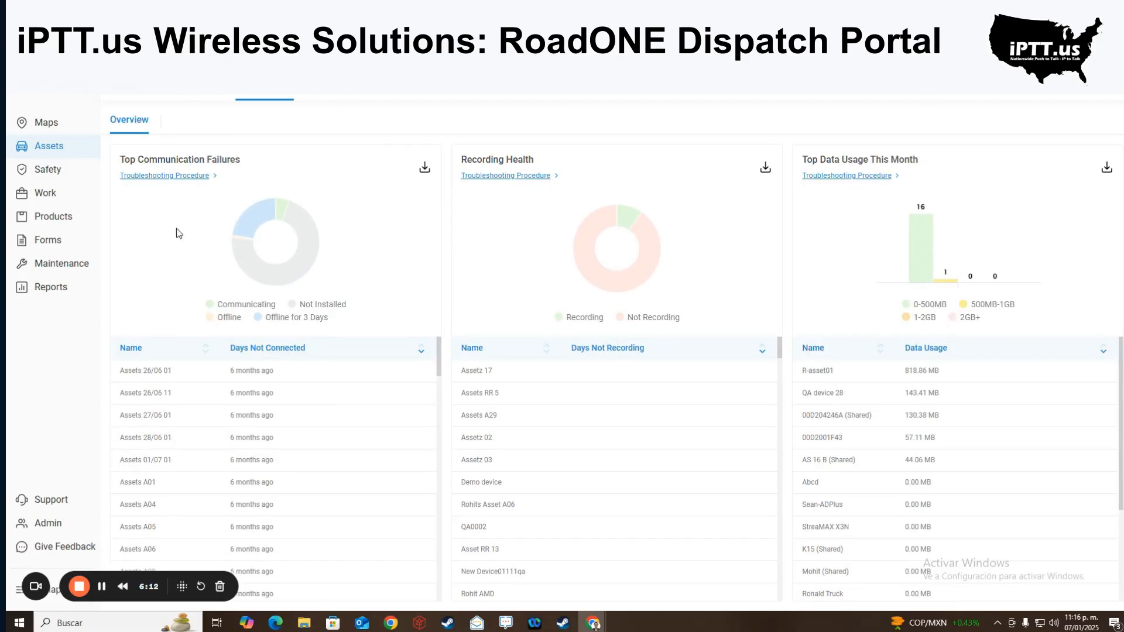
mouse_move(297, 221)
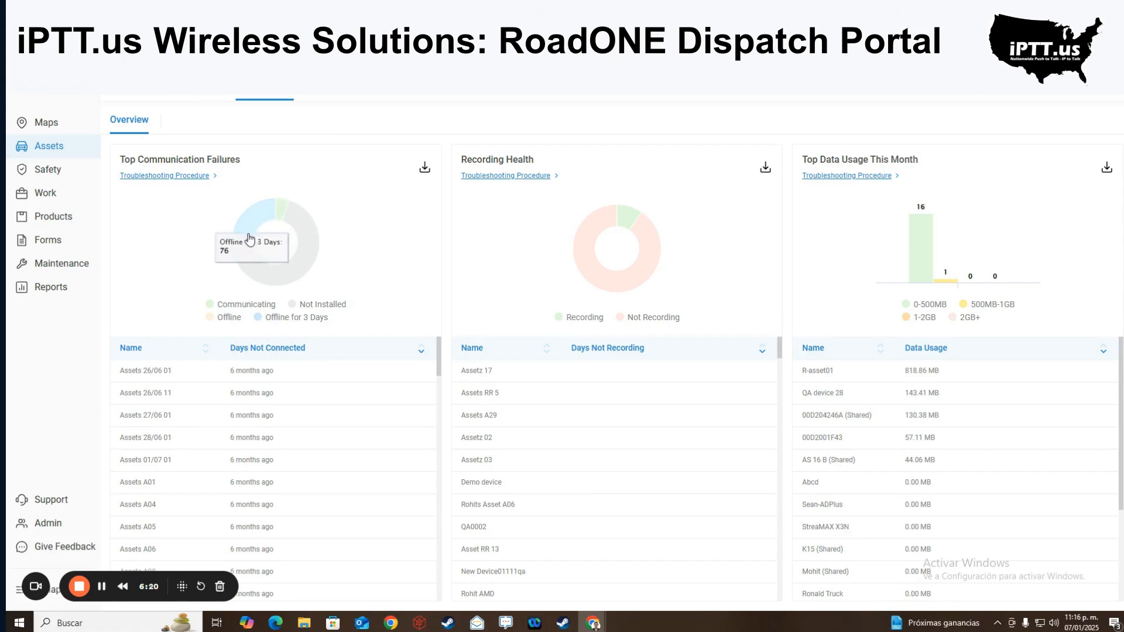
mouse_move(236, 254)
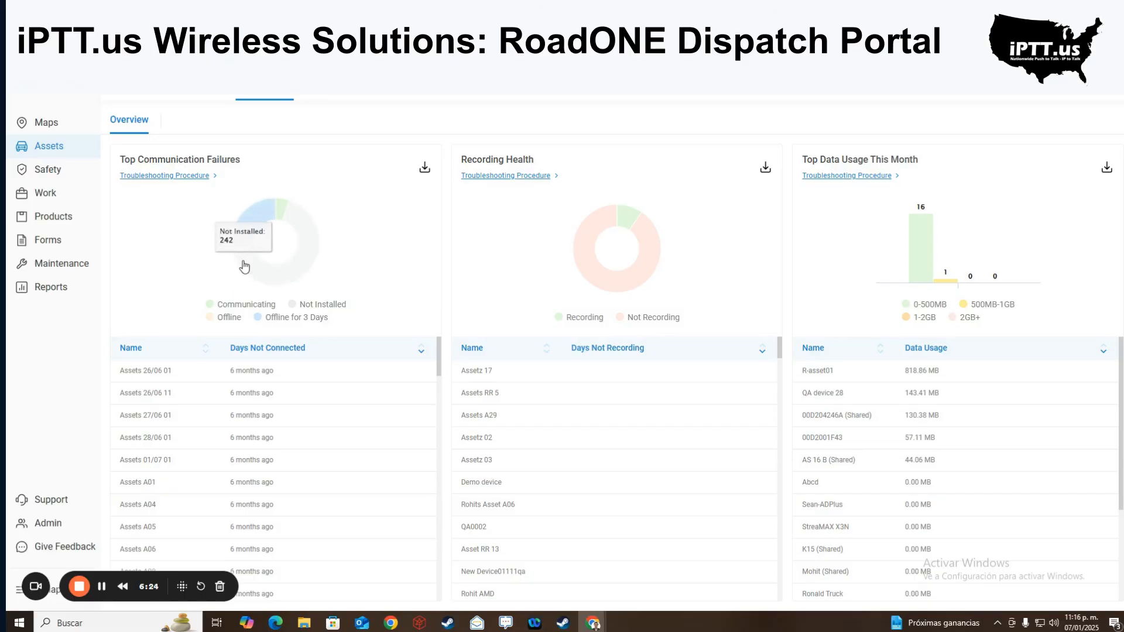
mouse_move(655, 245)
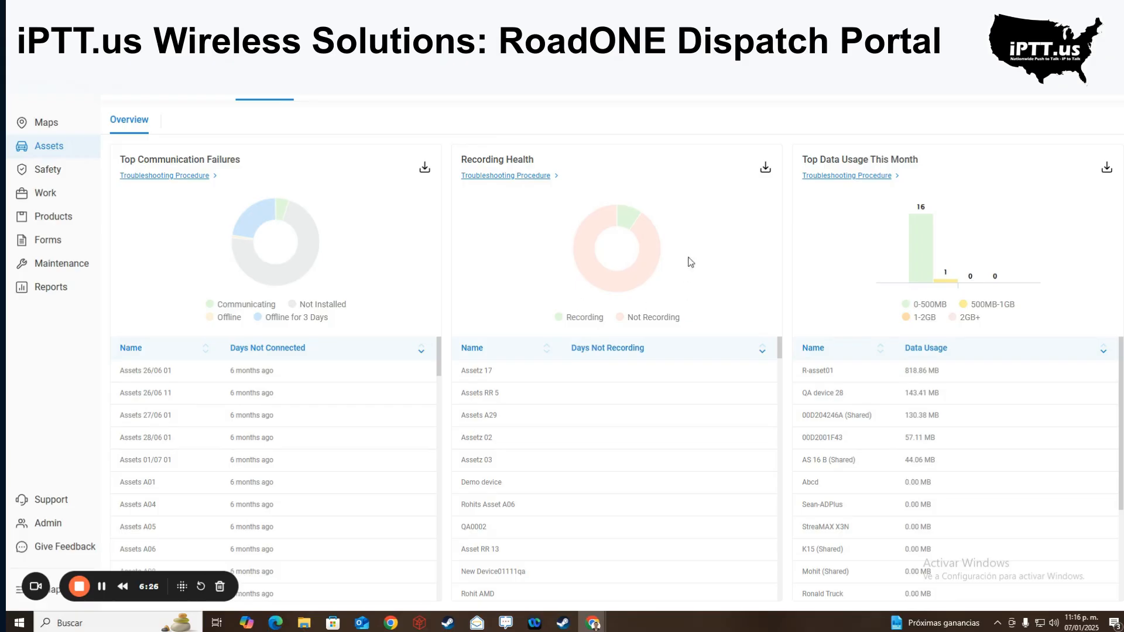
mouse_move(651, 280)
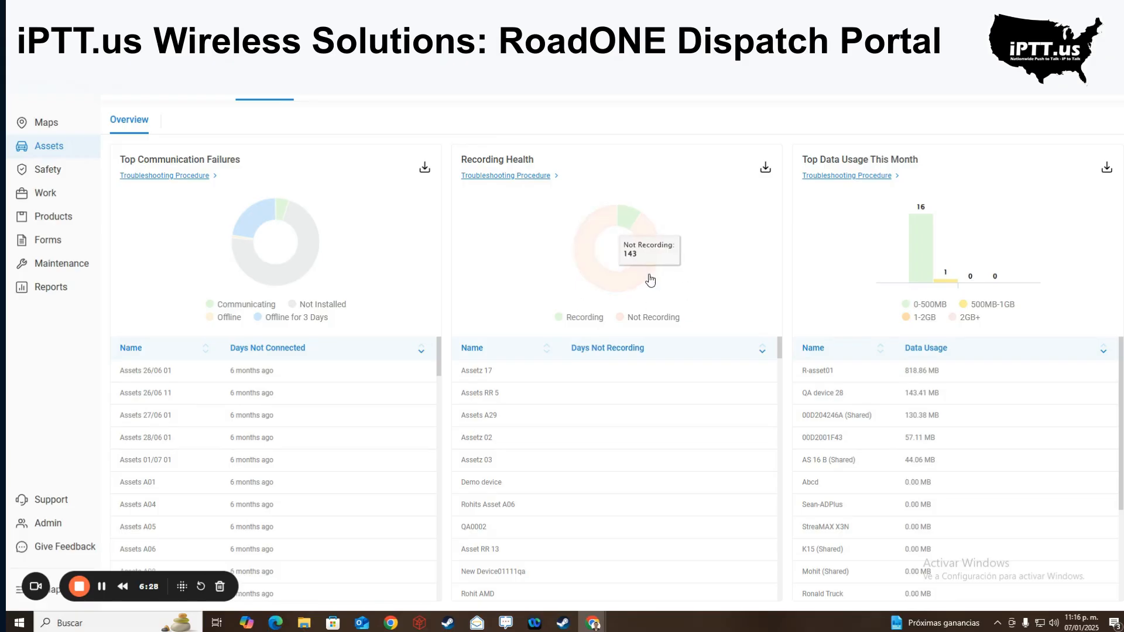
mouse_move(631, 221)
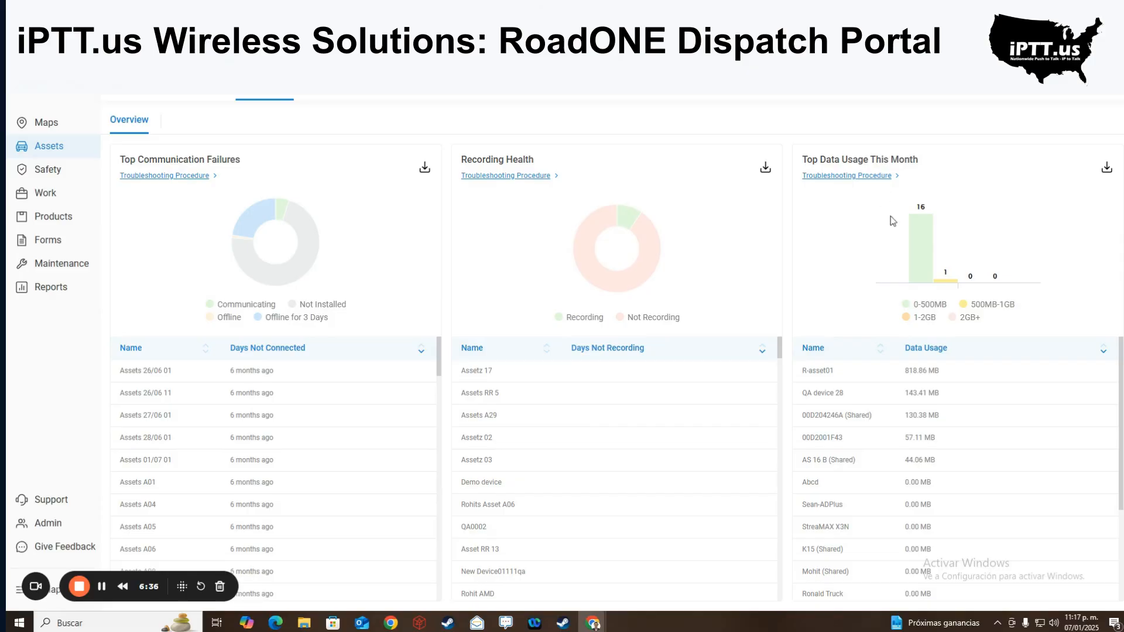
mouse_move(911, 182)
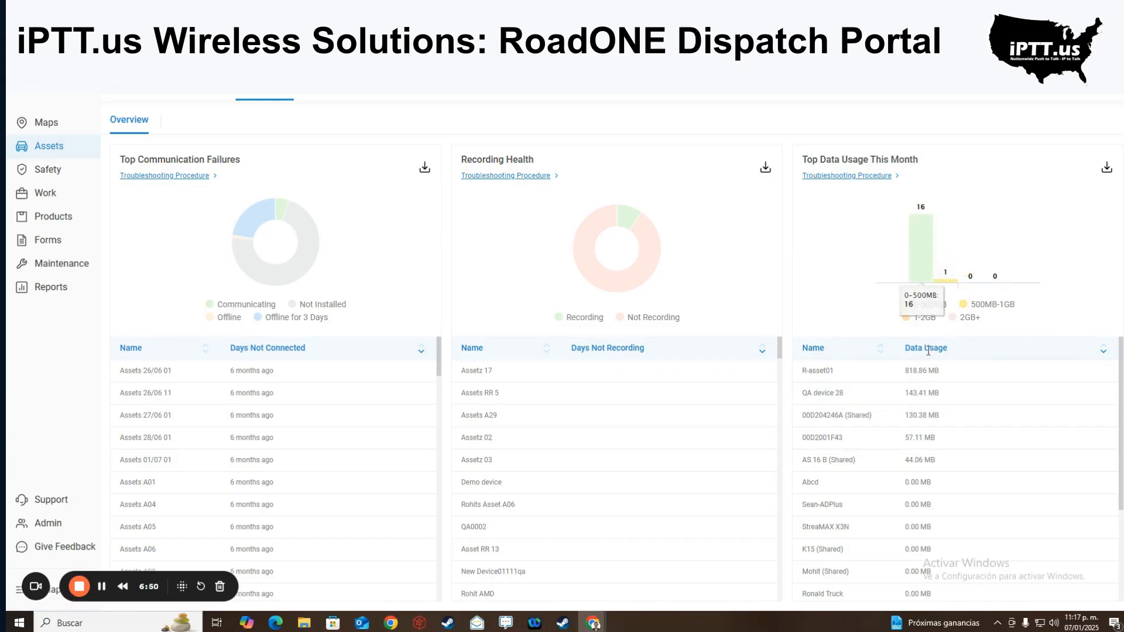
- Open Safety, compare Vehicles and Drivers figures, and highlight the incidents and days-to-coach headings
click(49, 169)
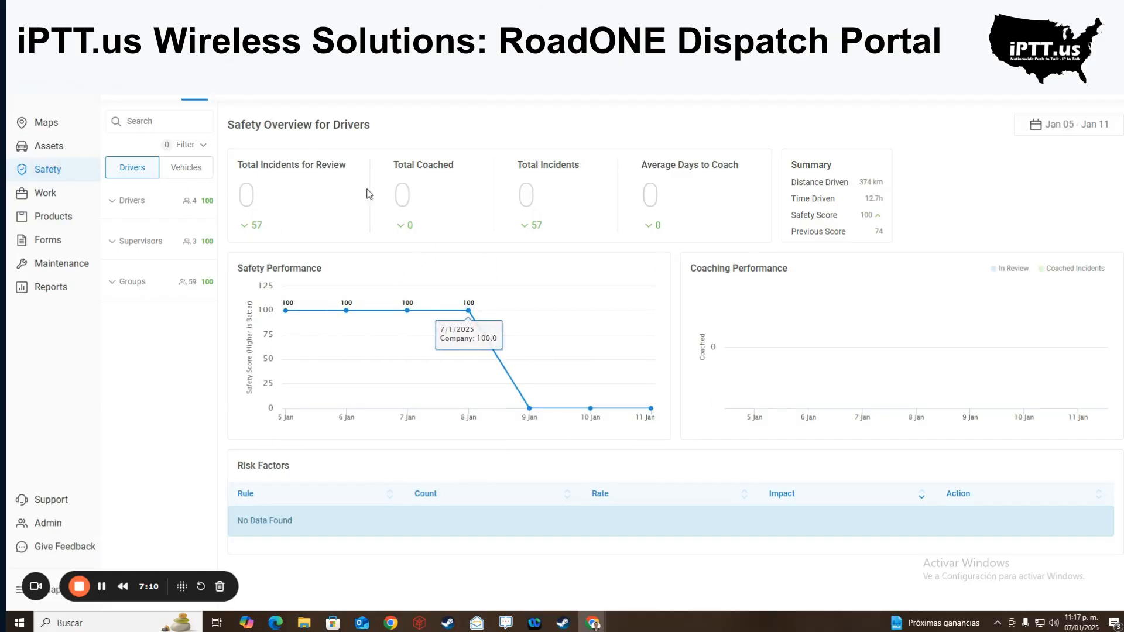
click(178, 172)
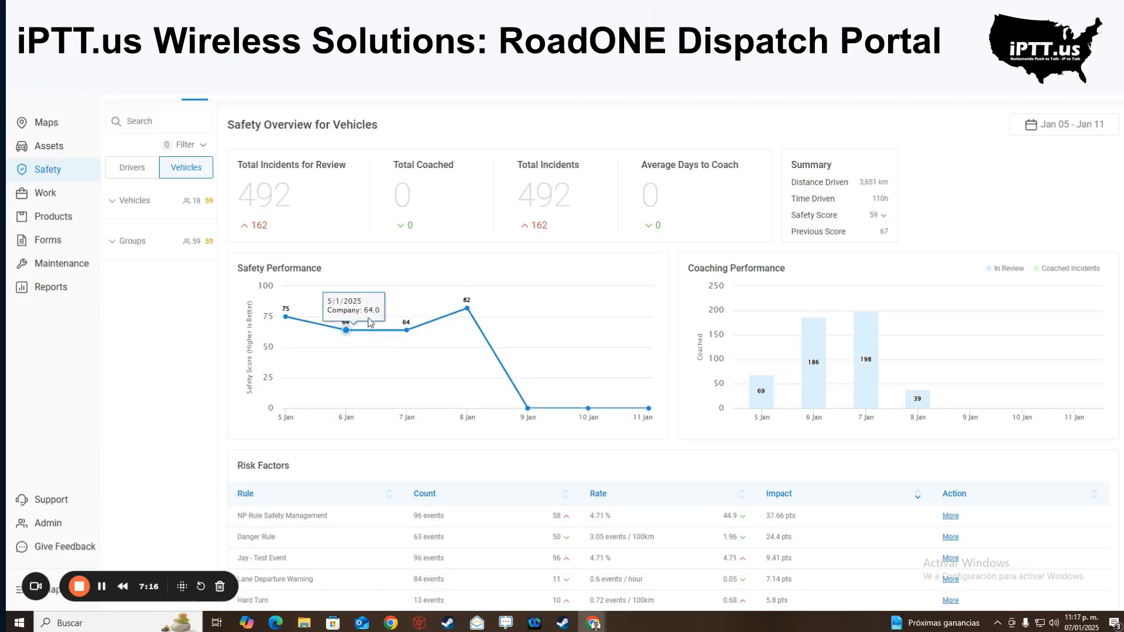
click(130, 170)
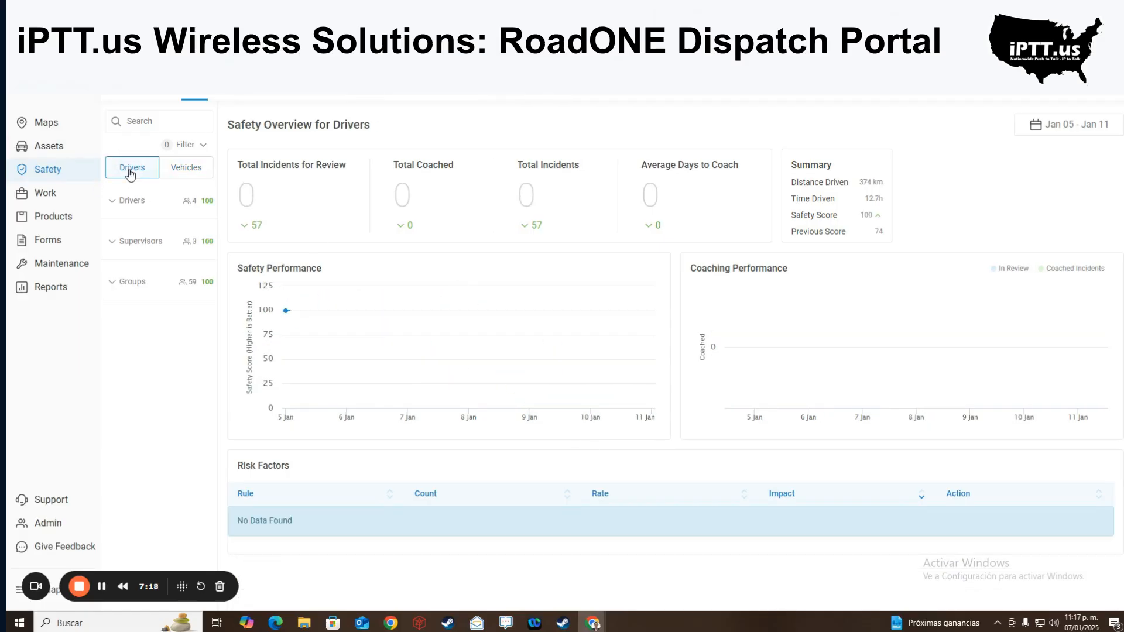
click(114, 203)
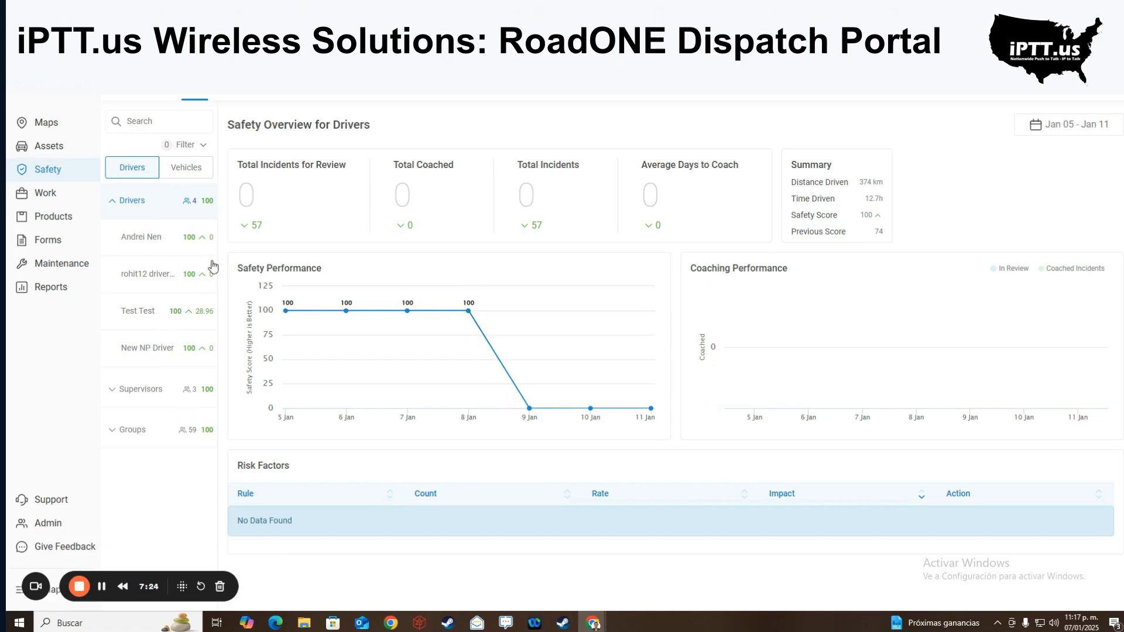
drag(269, 165, 479, 170)
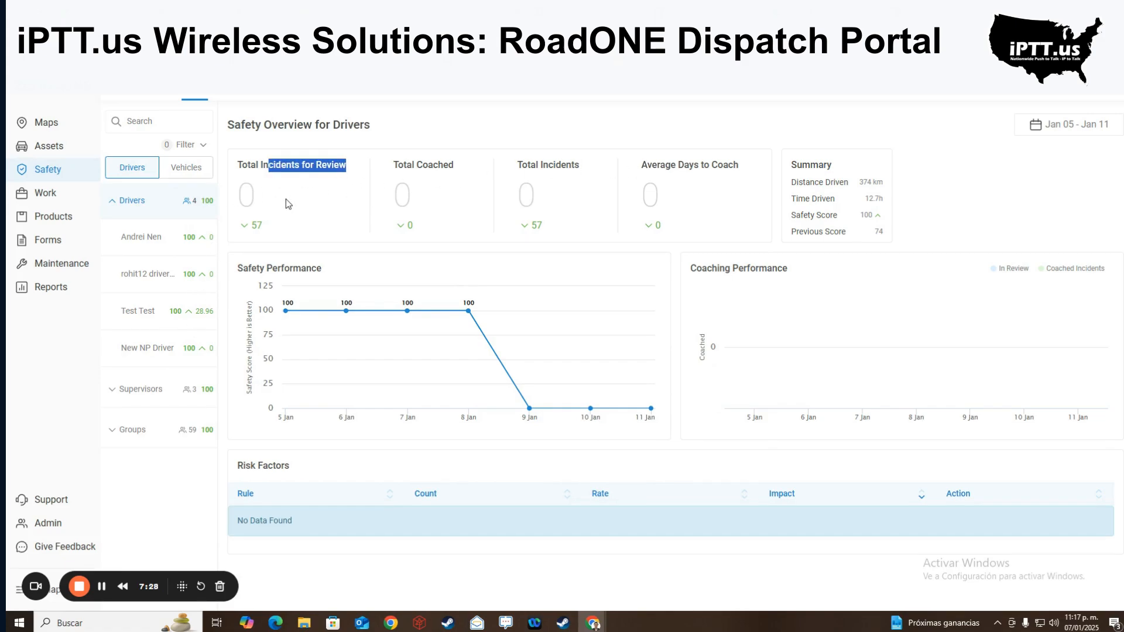
drag(589, 195, 712, 186)
click(712, 185)
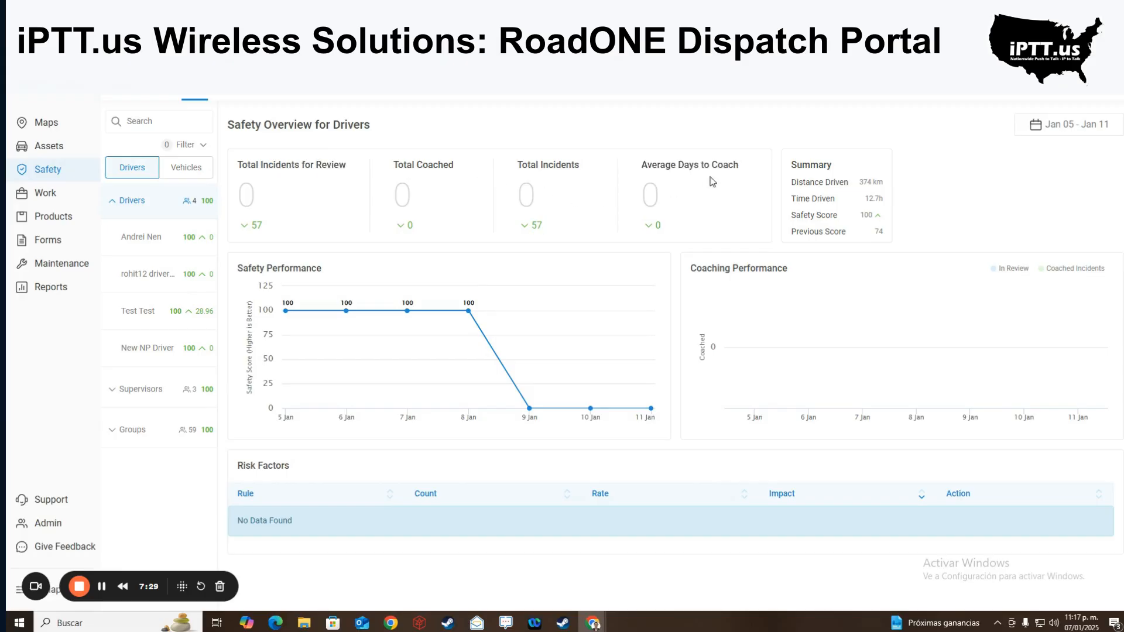
- For Vehicles, highlight the 492 total incidents and the Average Days to Coach and Summary headings
click(174, 168)
click(112, 201)
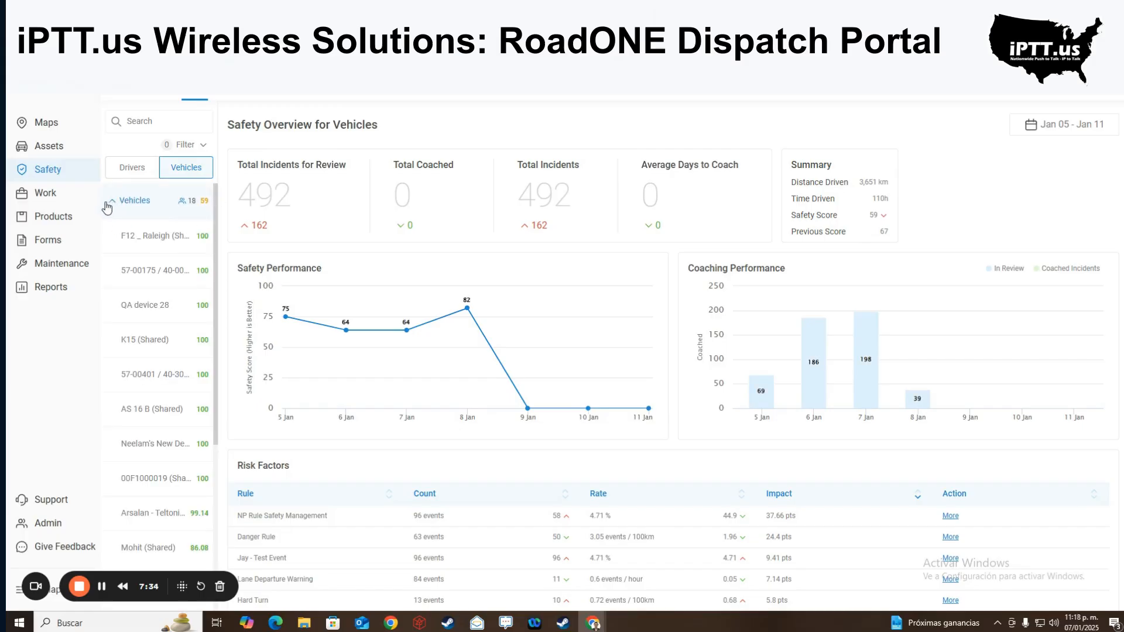
click(111, 202)
double_click(537, 184)
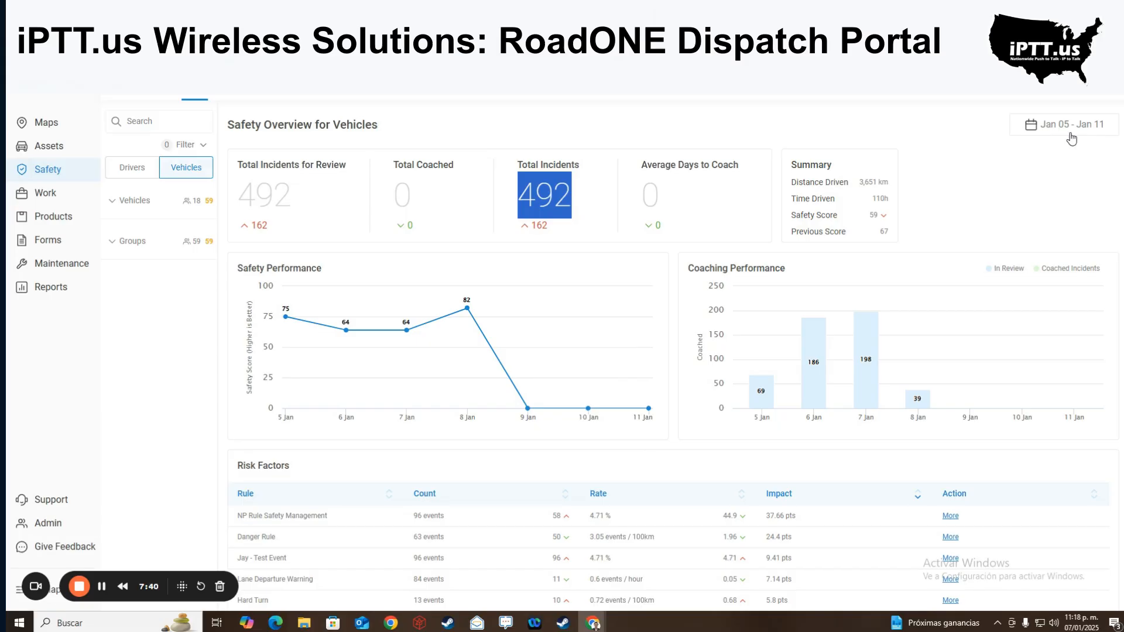
click(1084, 136)
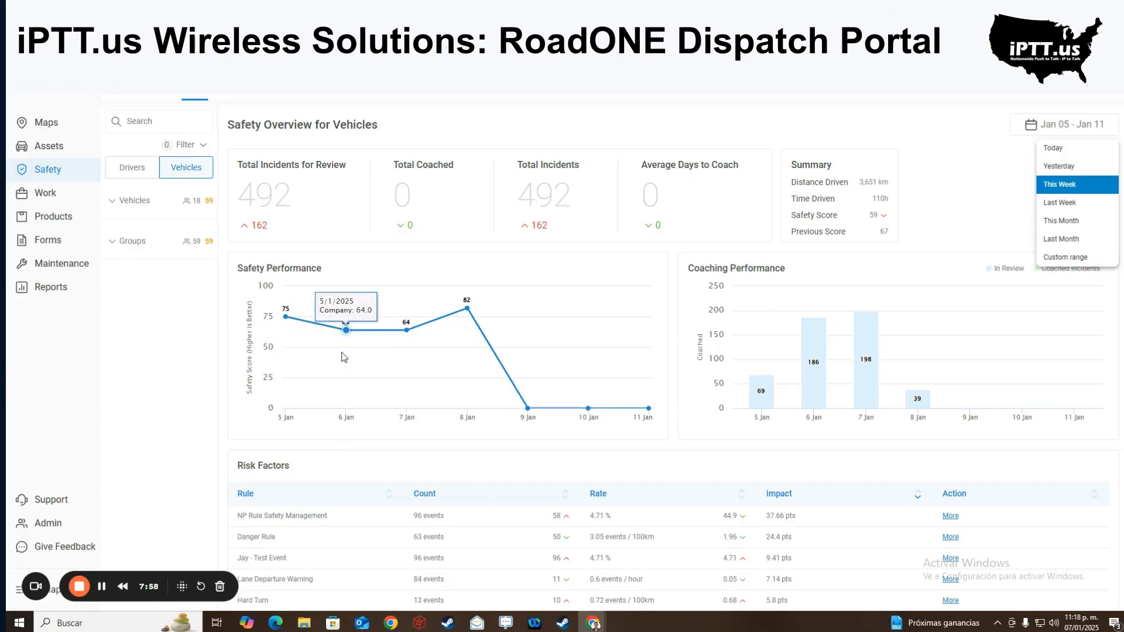
drag(241, 165, 458, 170)
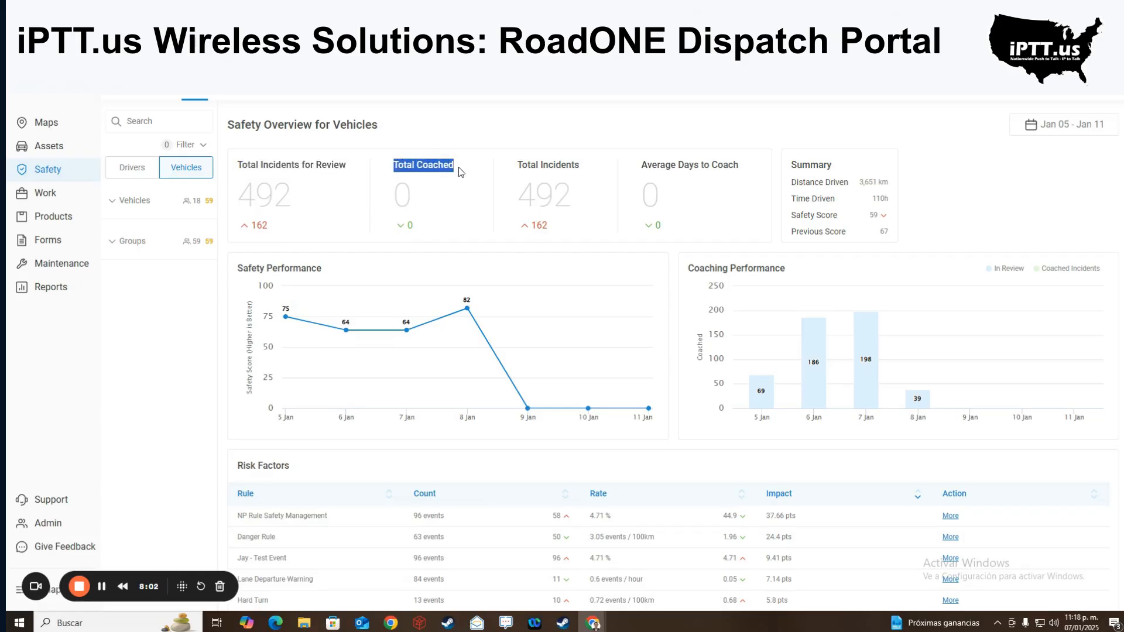
drag(647, 167, 755, 170)
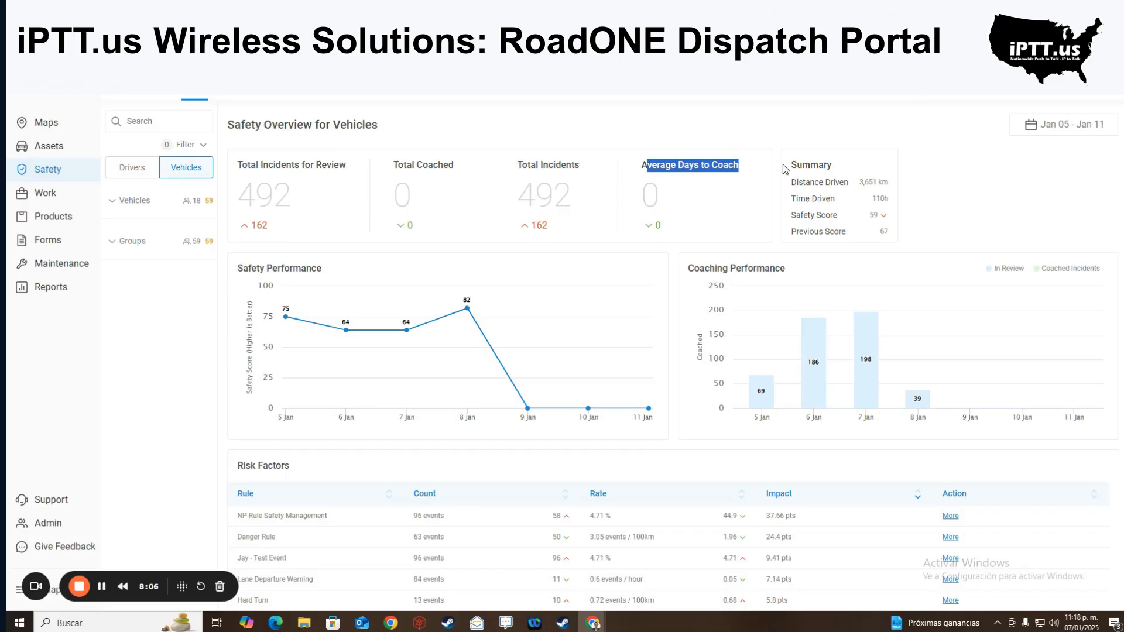
drag(789, 166, 851, 232)
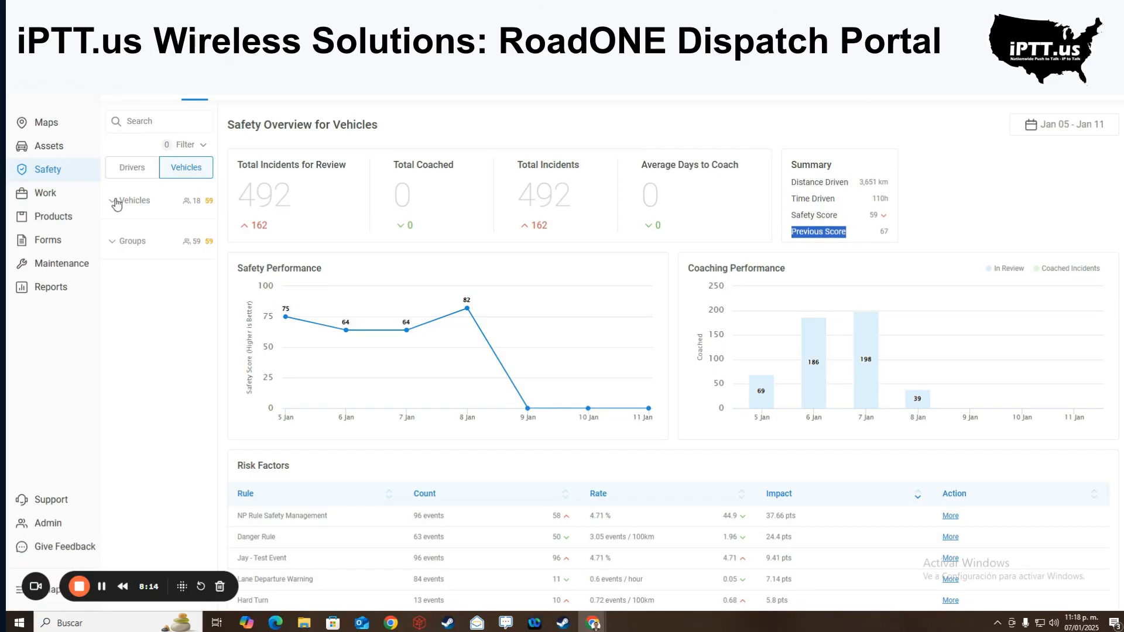
- Browse safety overviews for F12 _ Raleigh, 57-00175 / 40-002 and Arsalan - Teltonika Test
click(116, 204)
click(162, 250)
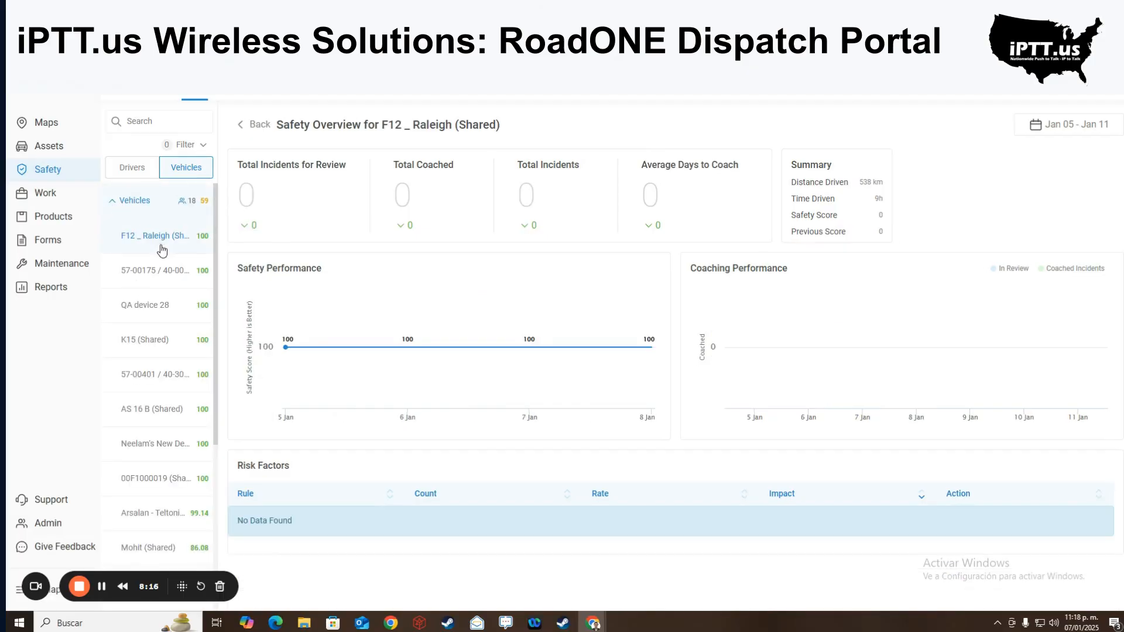
click(167, 270)
scroll(157, 340, down, 1)
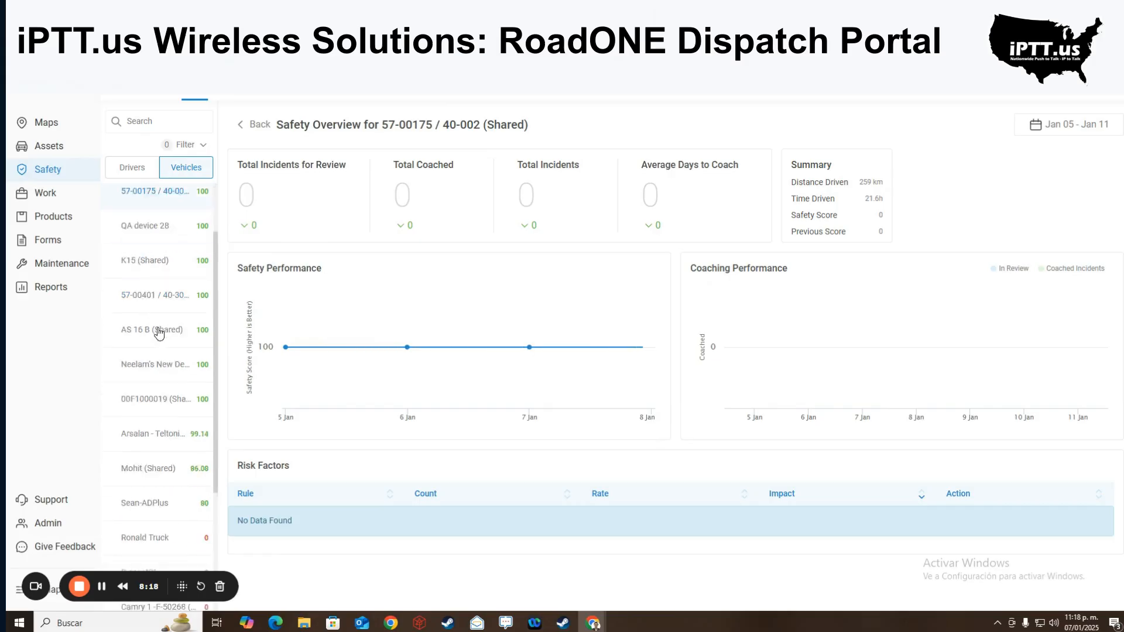
scroll(158, 332, down, 3)
click(158, 245)
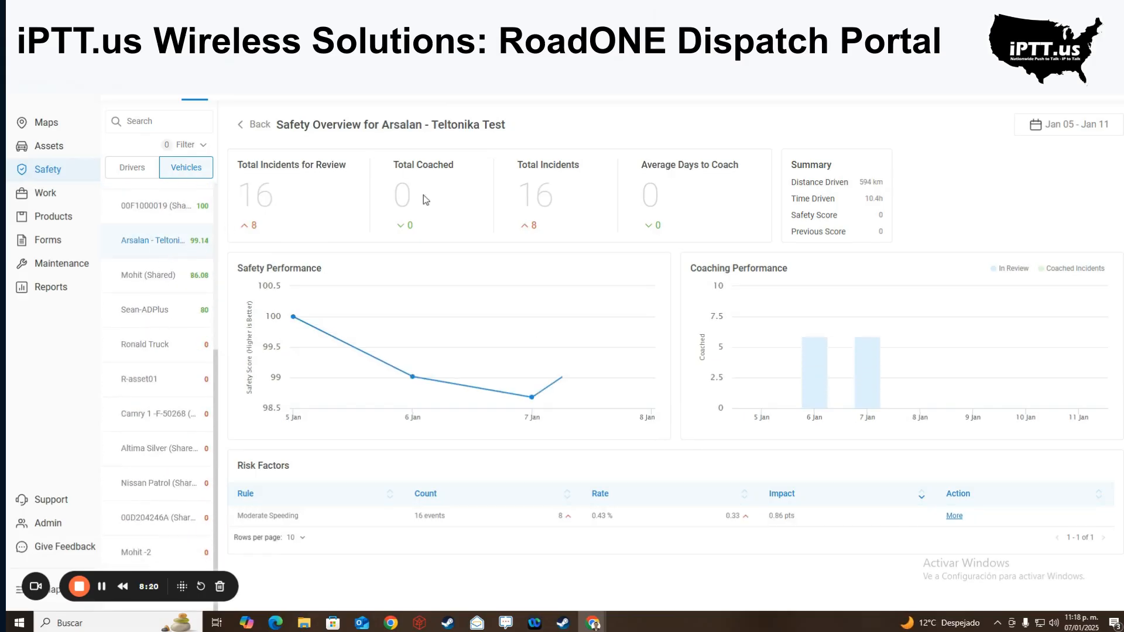
scroll(155, 235, up, 5)
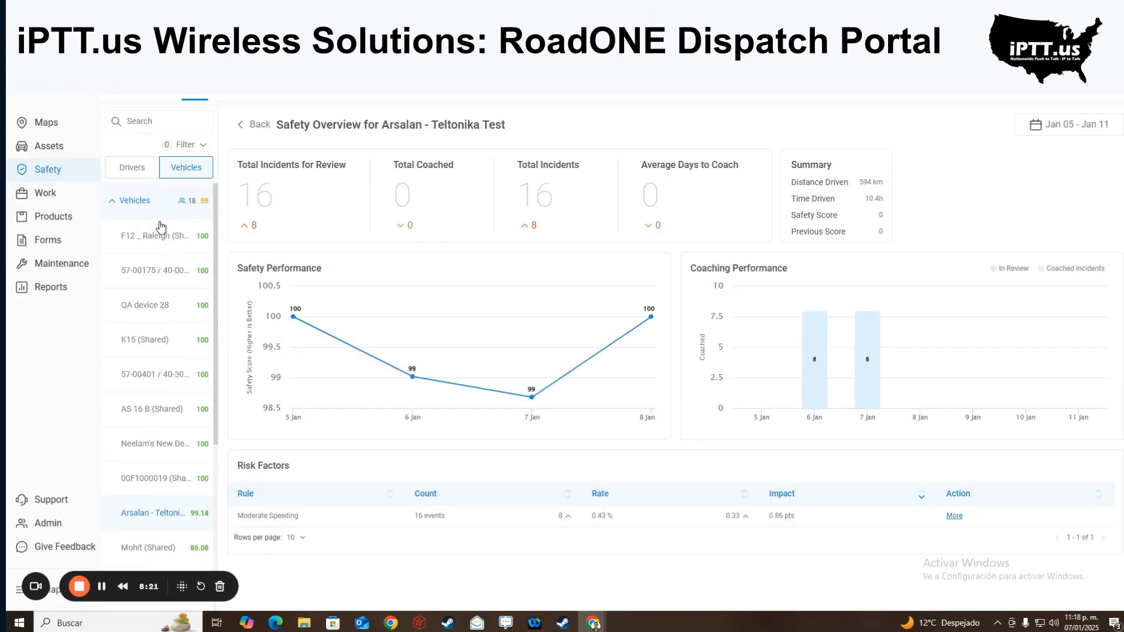
click(109, 204)
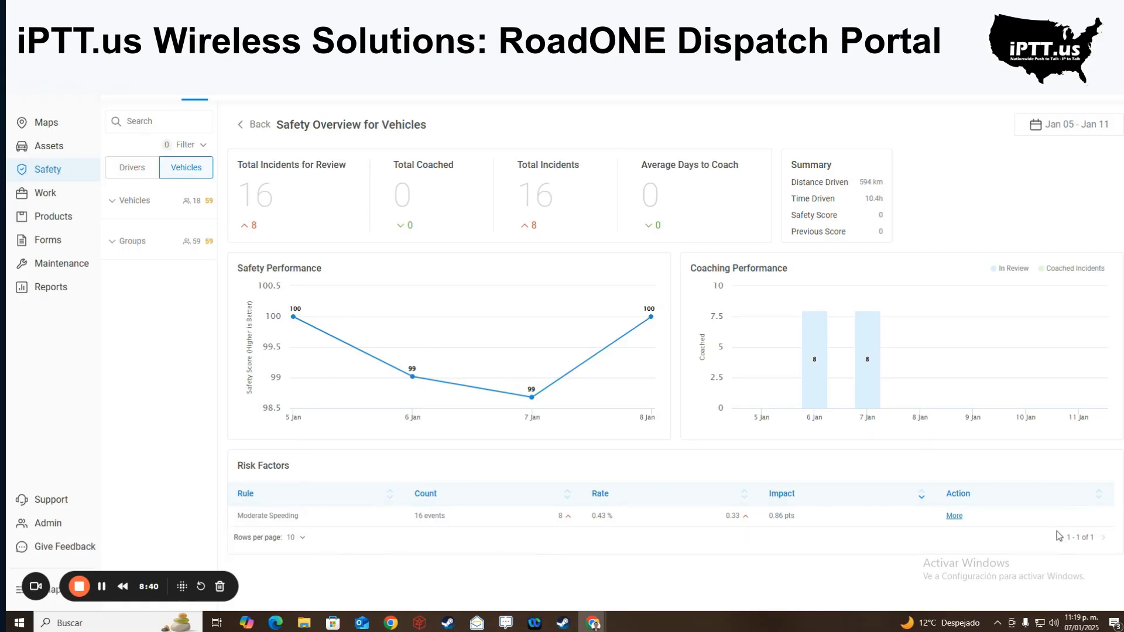
- Open Mohit (Shared) and view the events behind its Cell Phone Use While Driving rule
click(151, 209)
scroll(171, 316, down, 3)
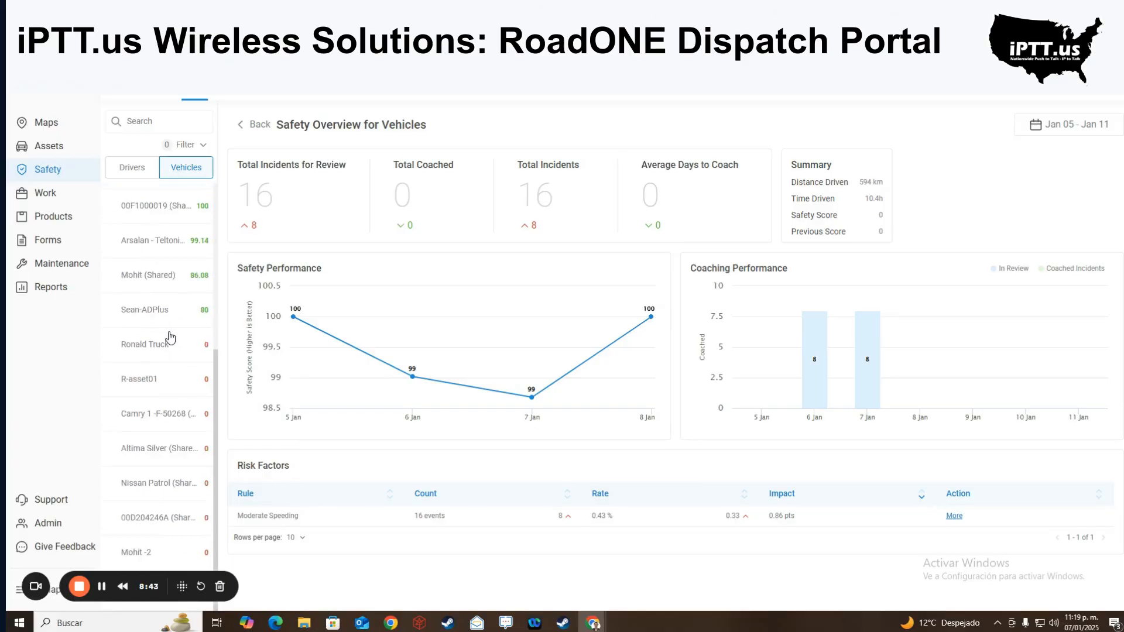
click(161, 278)
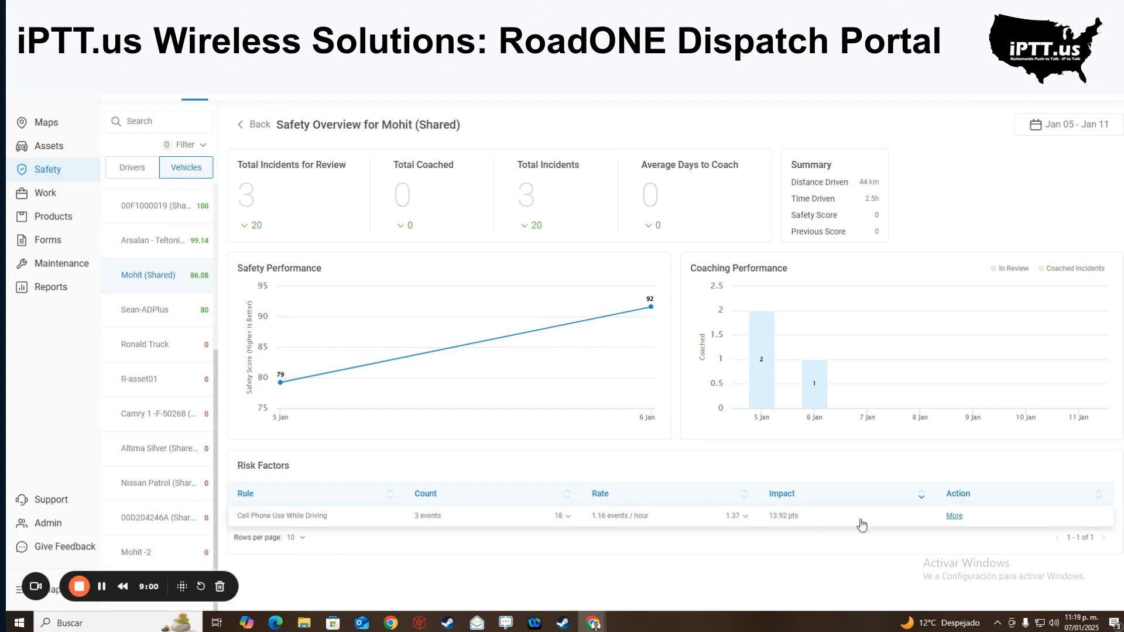
click(953, 517)
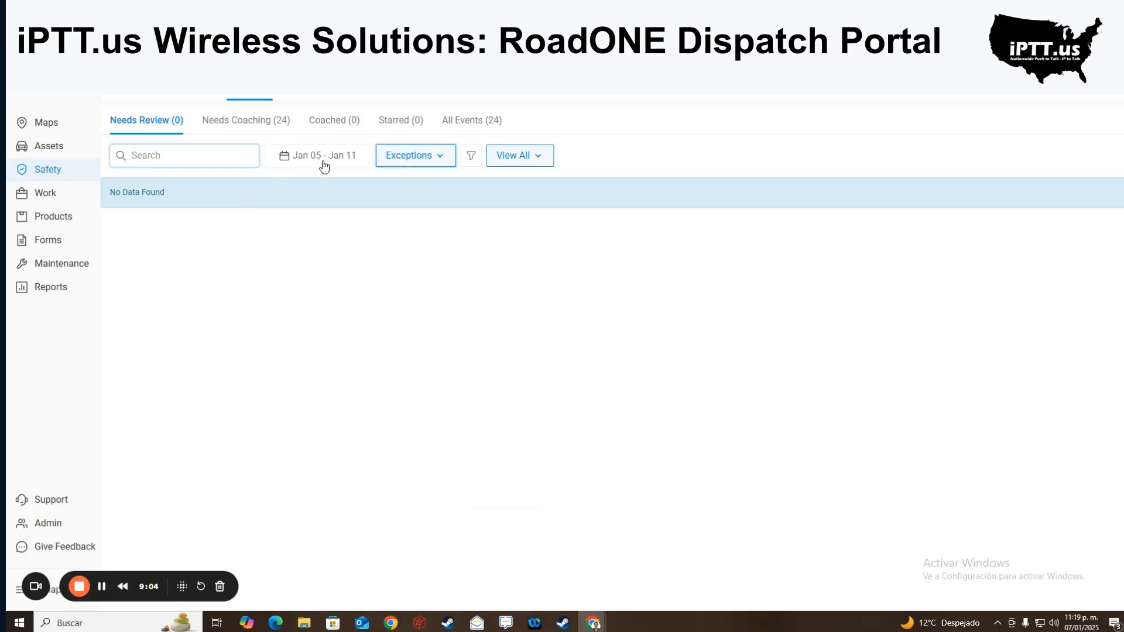
- Show the 24 Needs Coaching events, scroll through them, and view one event's status options
click(254, 131)
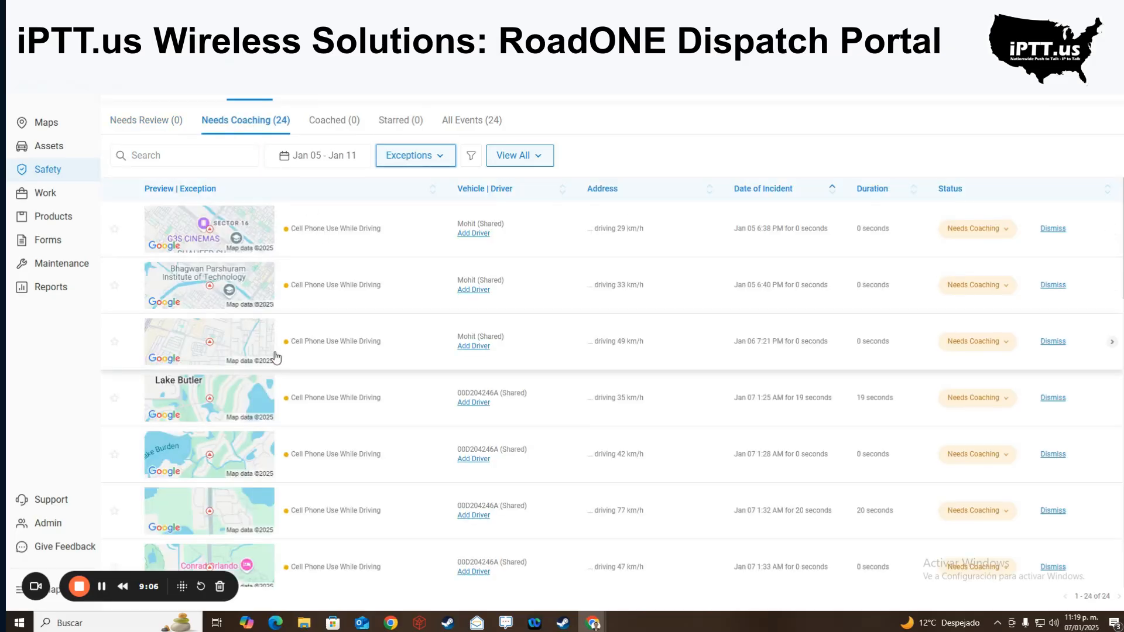
scroll(300, 283, down, 8)
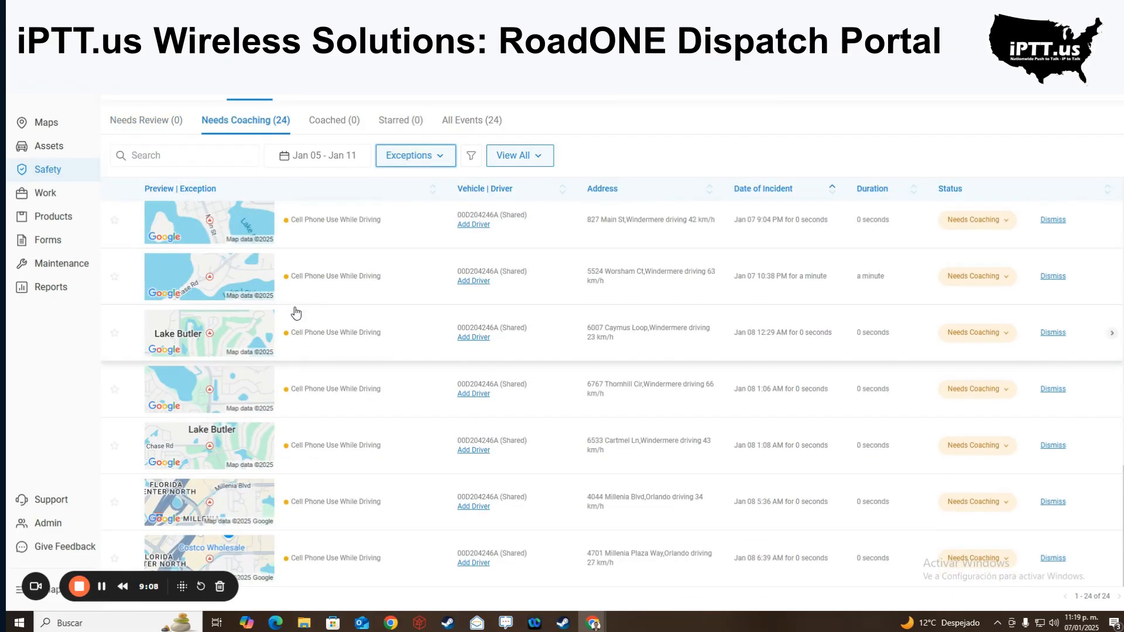
scroll(349, 438, up, 1)
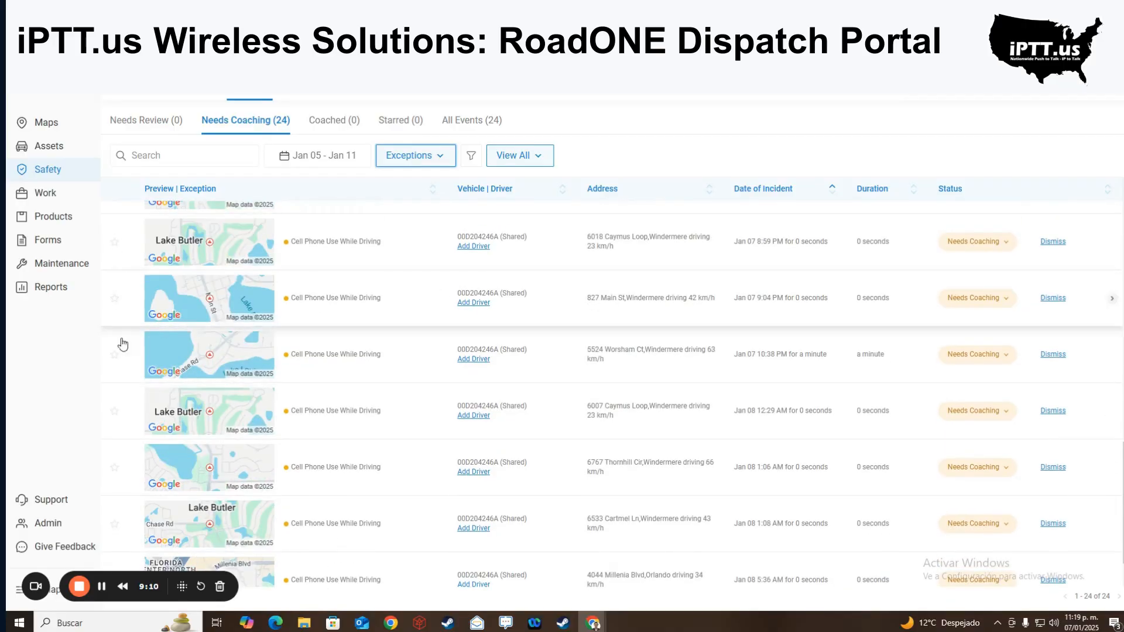
scroll(749, 351, up, 3)
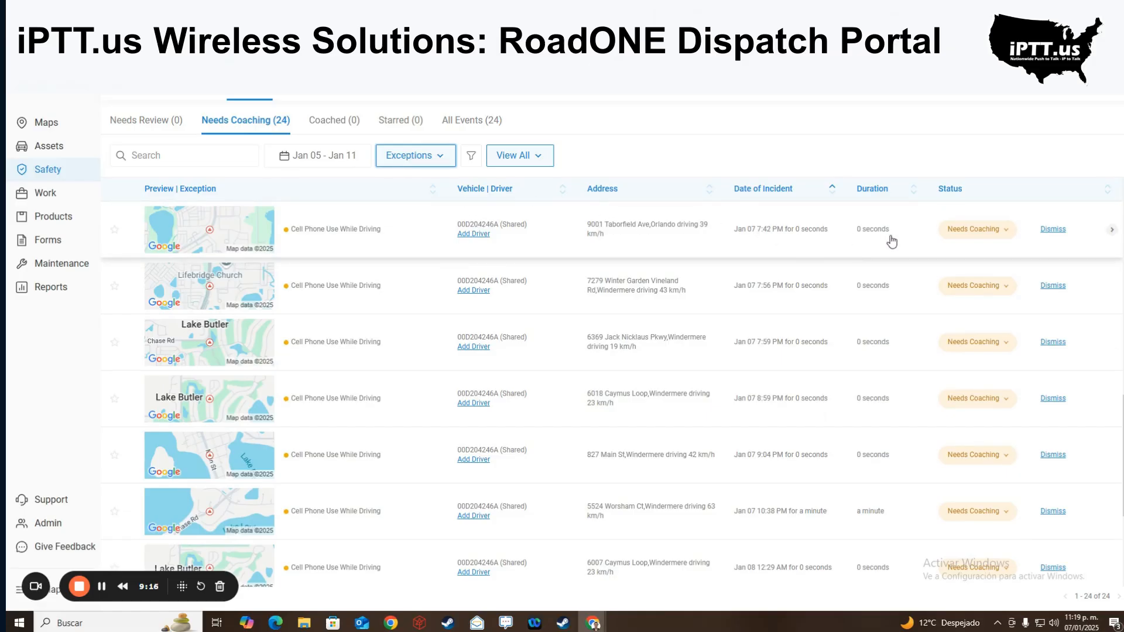
scroll(891, 240, up, 5)
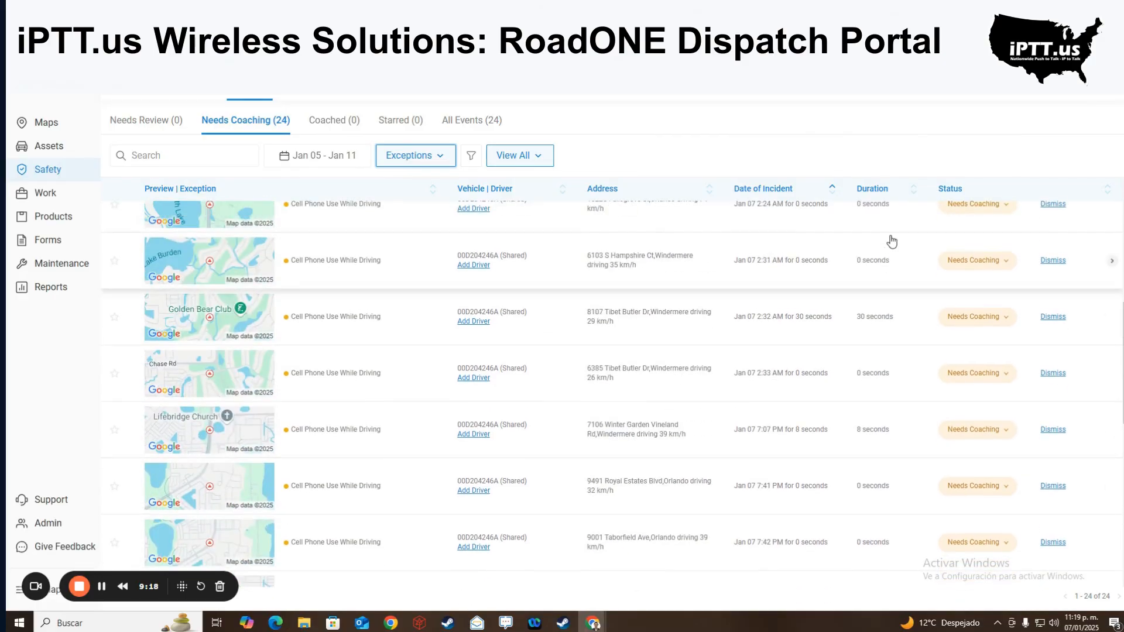
click(1004, 237)
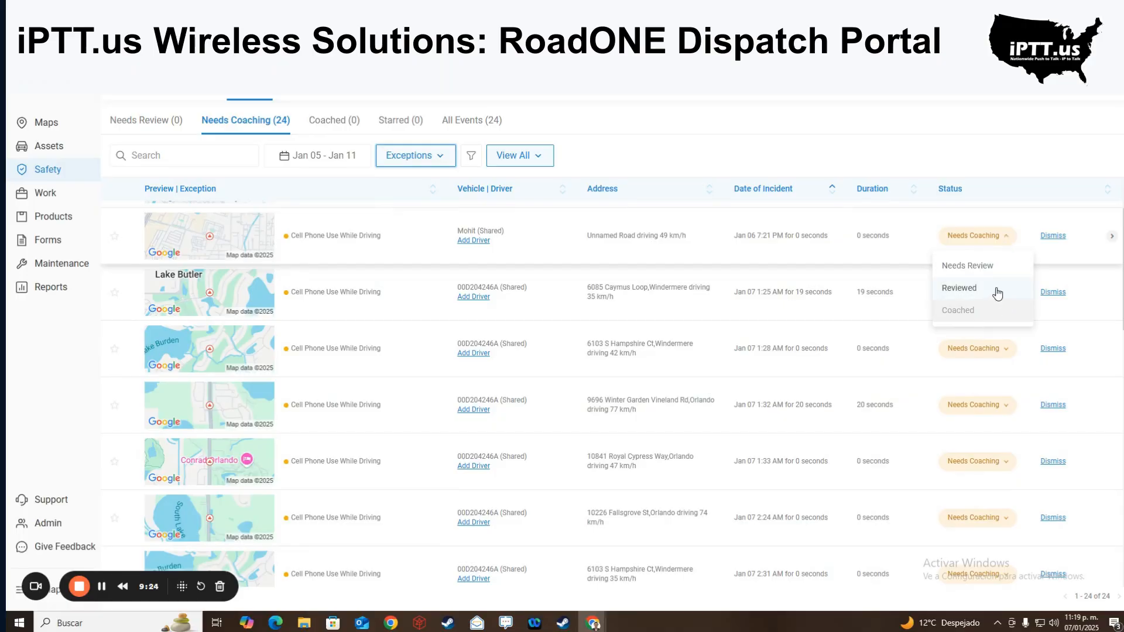
scroll(998, 293, down, 1)
scroll(1035, 275, up, 3)
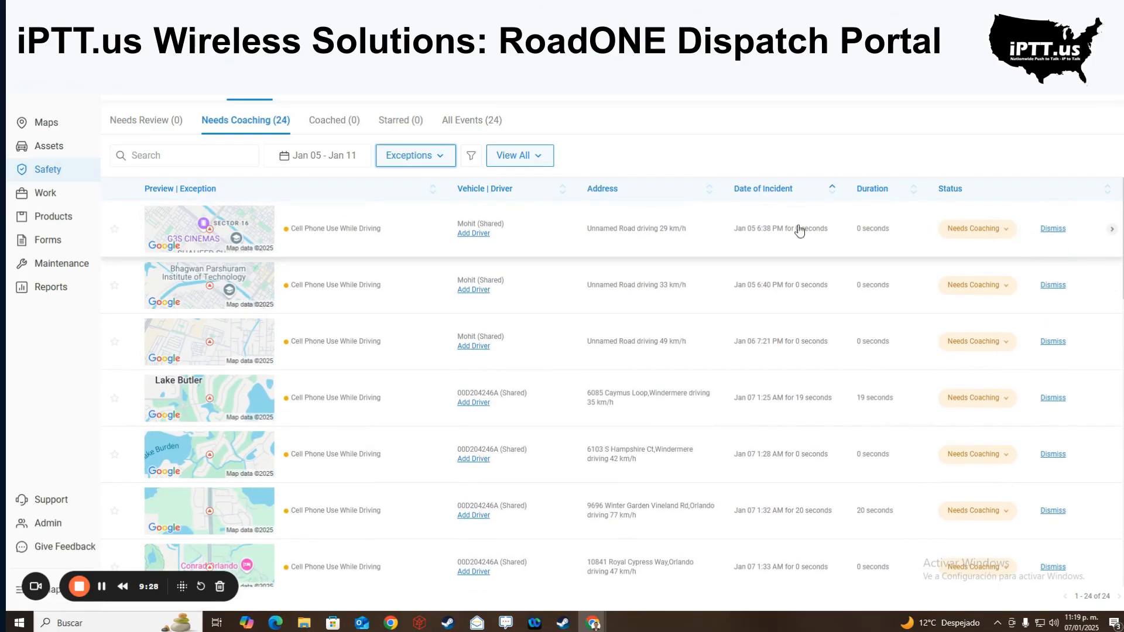
- Review vehicle safety rankings for This Month (Jan 01 - Jan 31), then go to Work
click(319, 97)
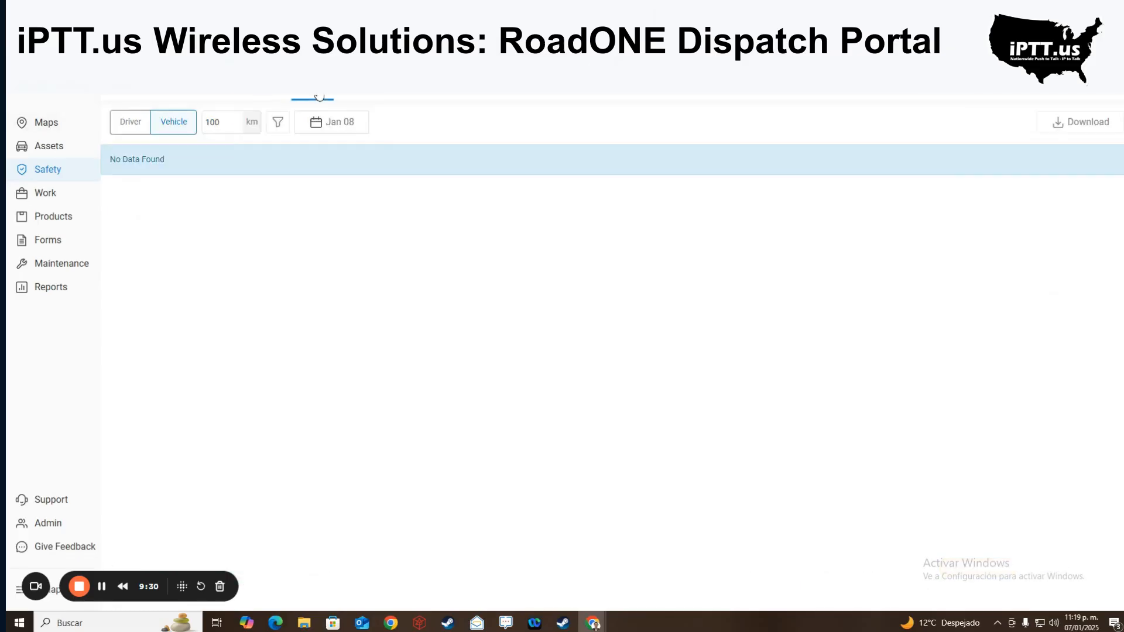
click(141, 126)
click(163, 125)
click(321, 131)
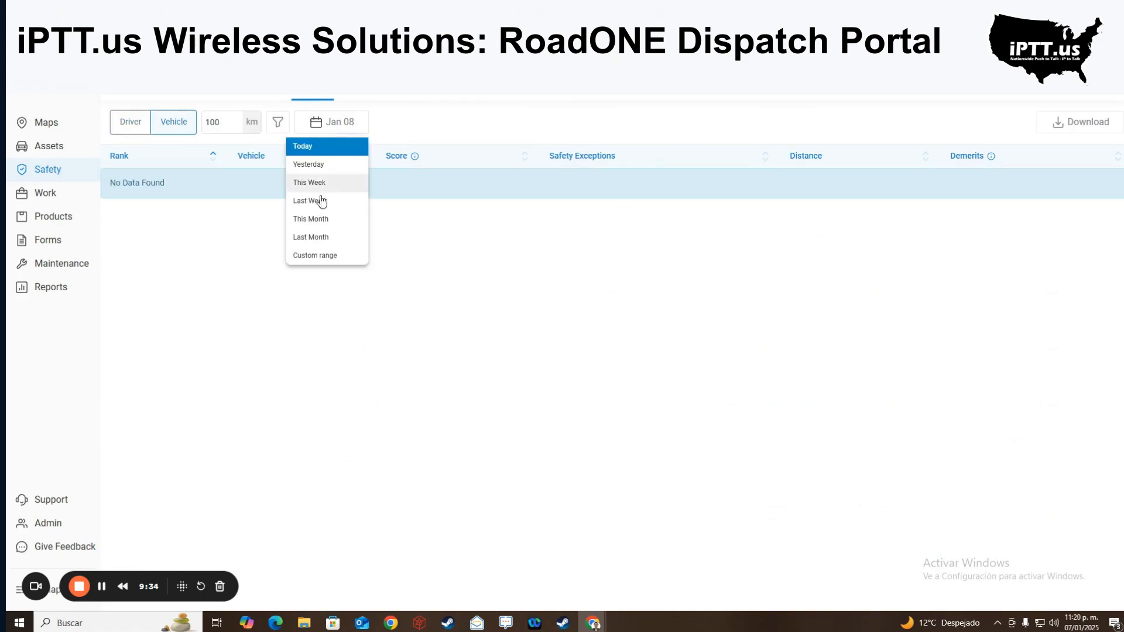
click(318, 219)
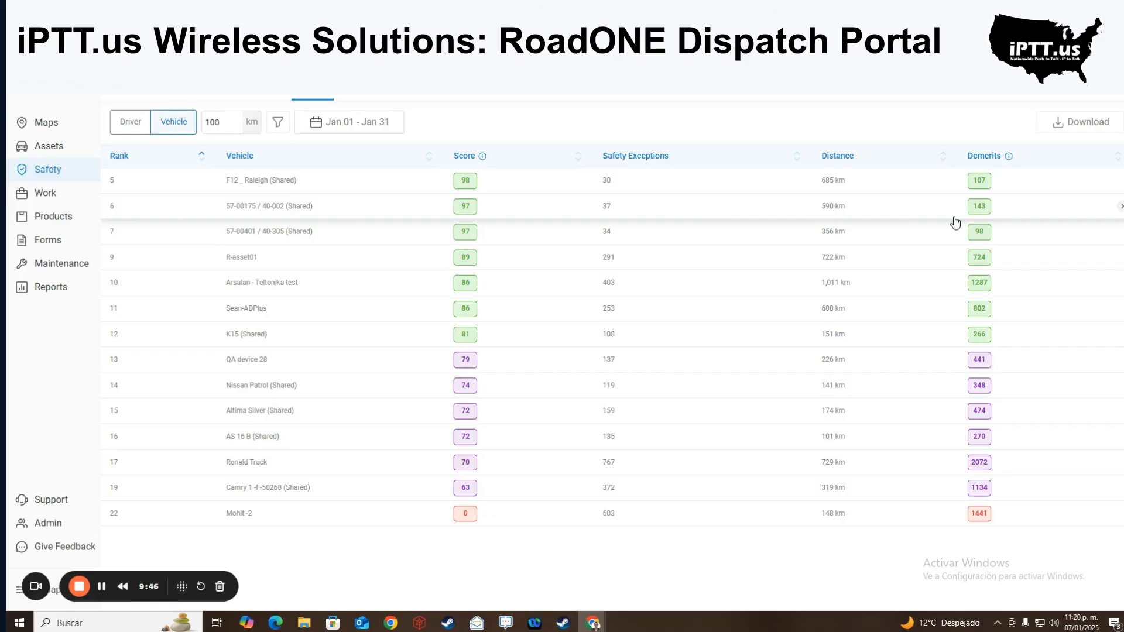
click(69, 200)
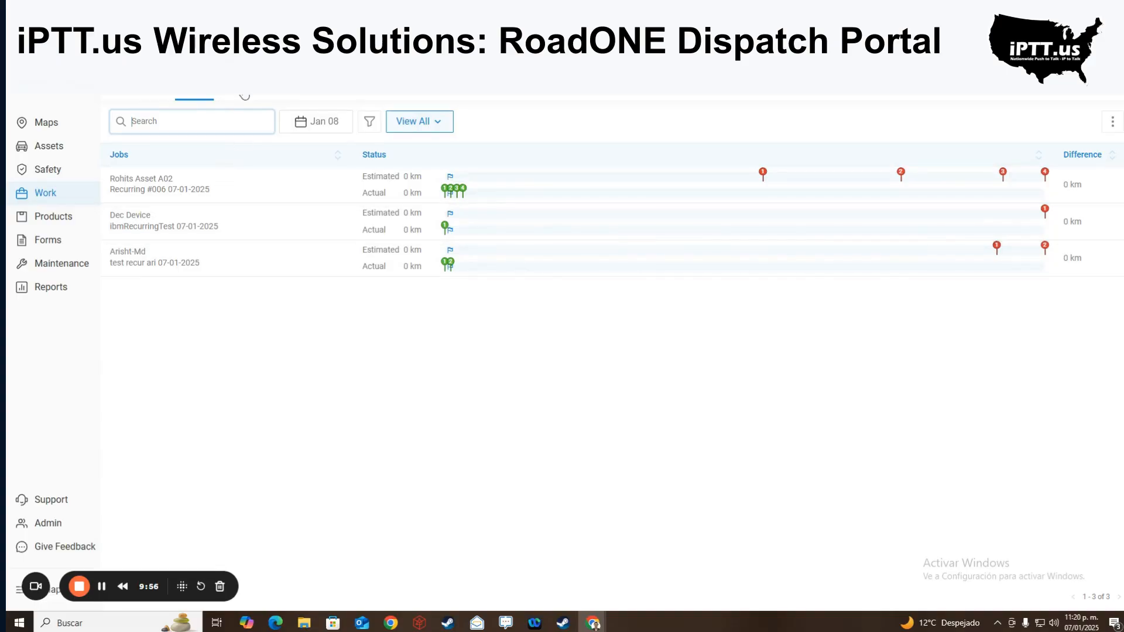
- Explore the Create Job form's reference, due date, stop and work form fields, then back out unsaved
click(242, 97)
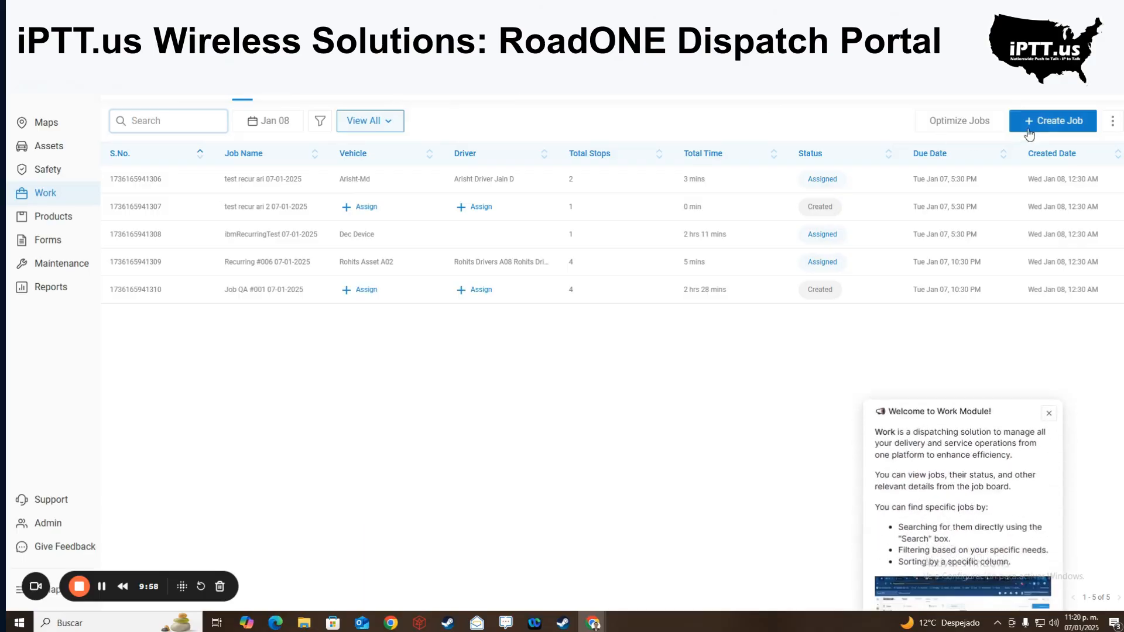
click(1052, 125)
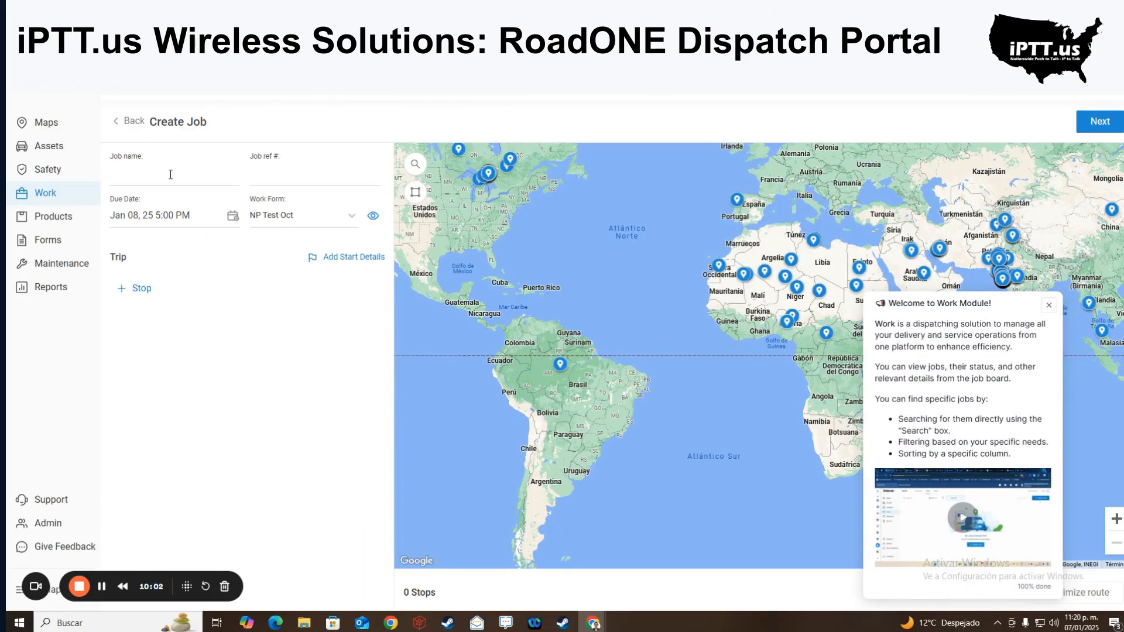
click(328, 183)
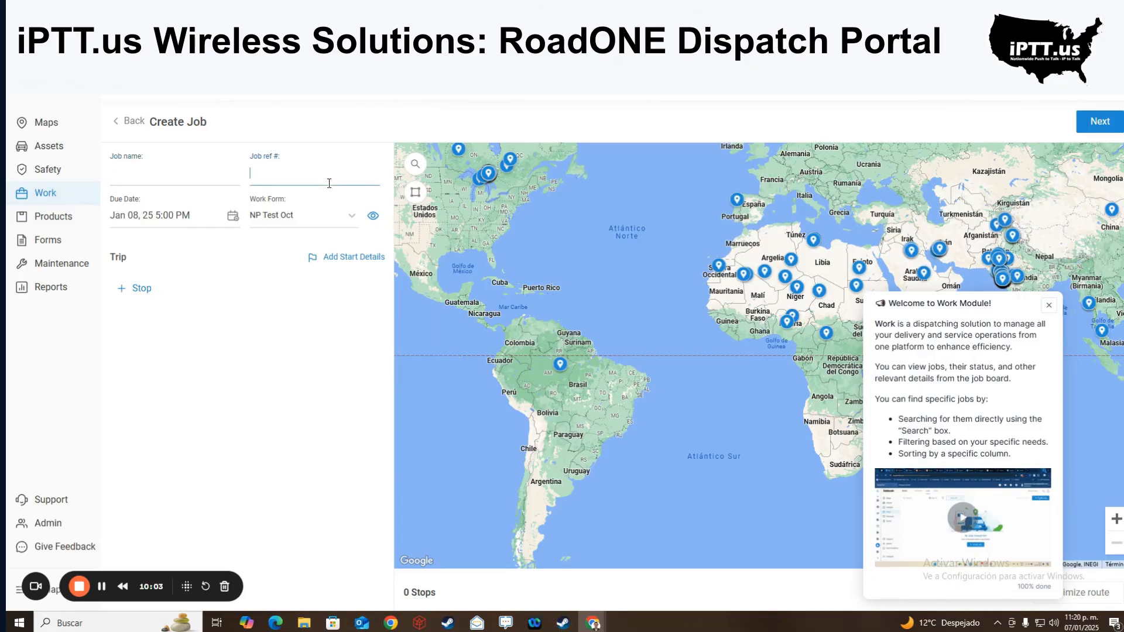
click(169, 226)
click(435, 304)
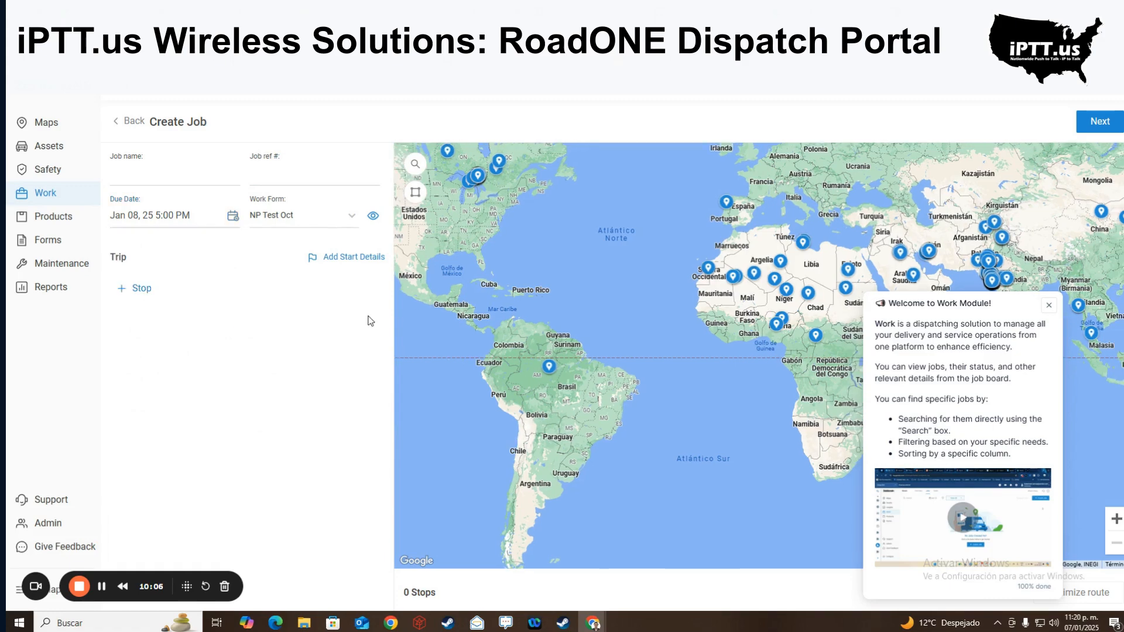
click(149, 300)
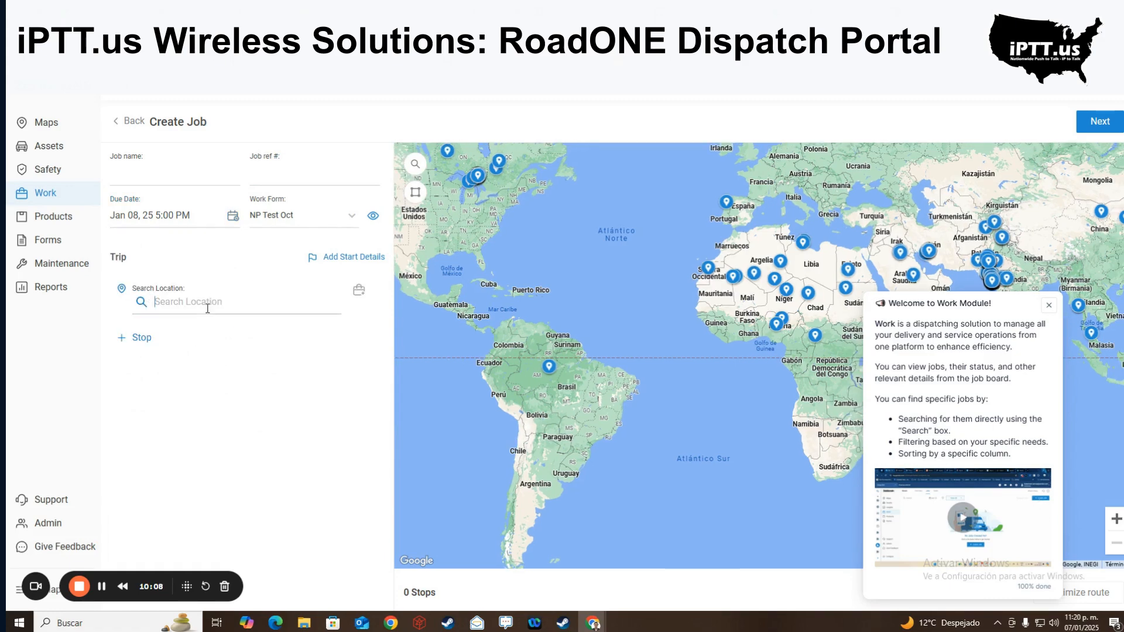
click(333, 226)
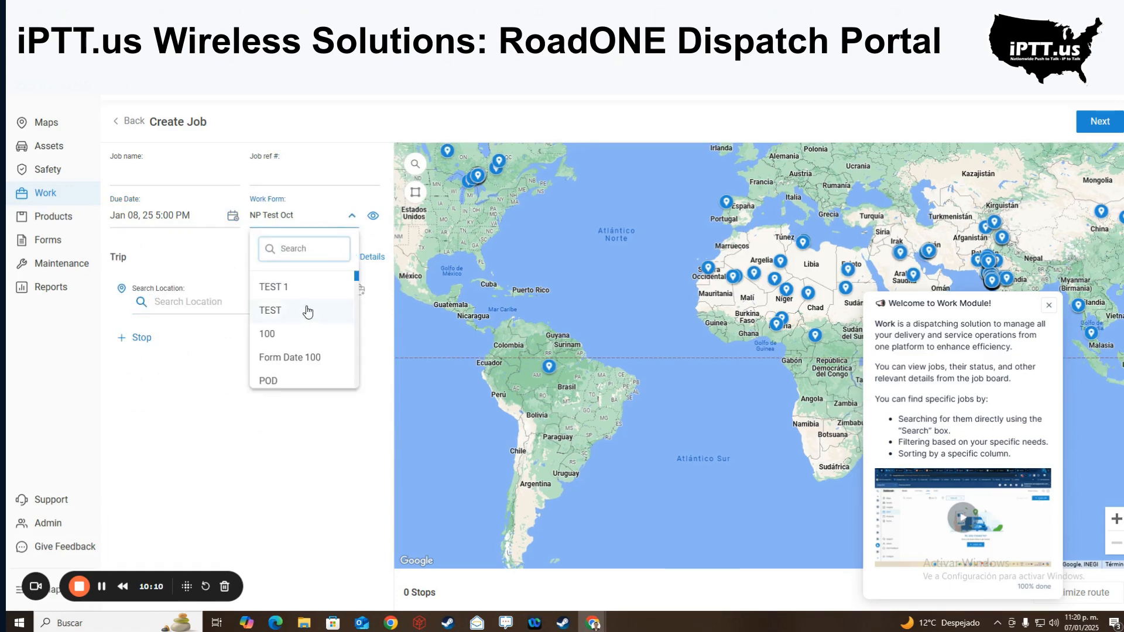
scroll(307, 310, down, 3)
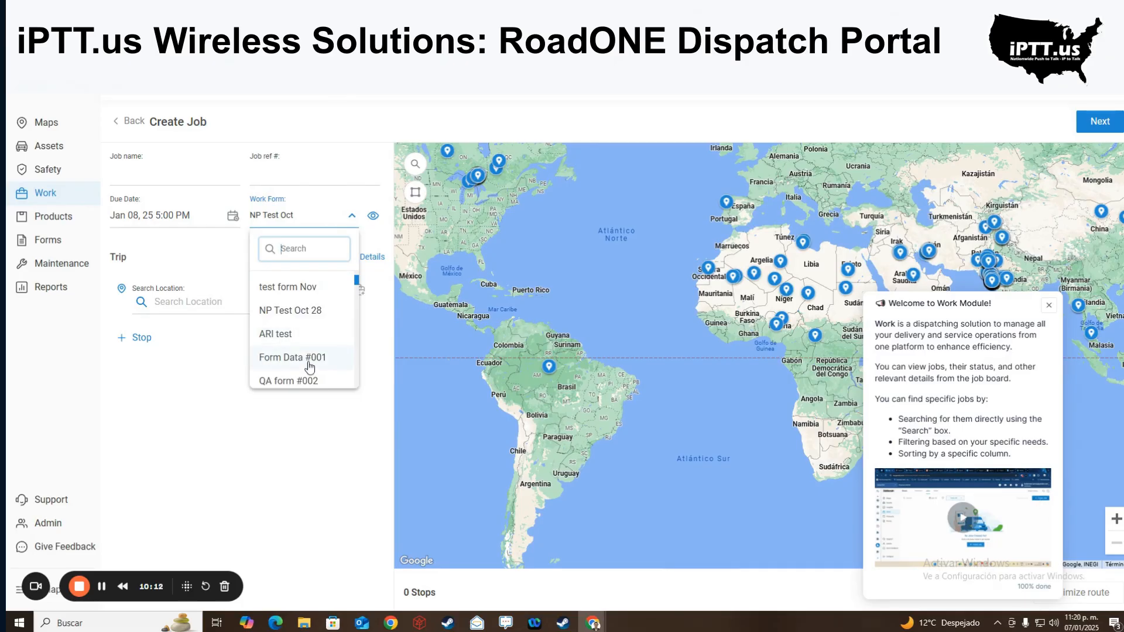
click(1049, 305)
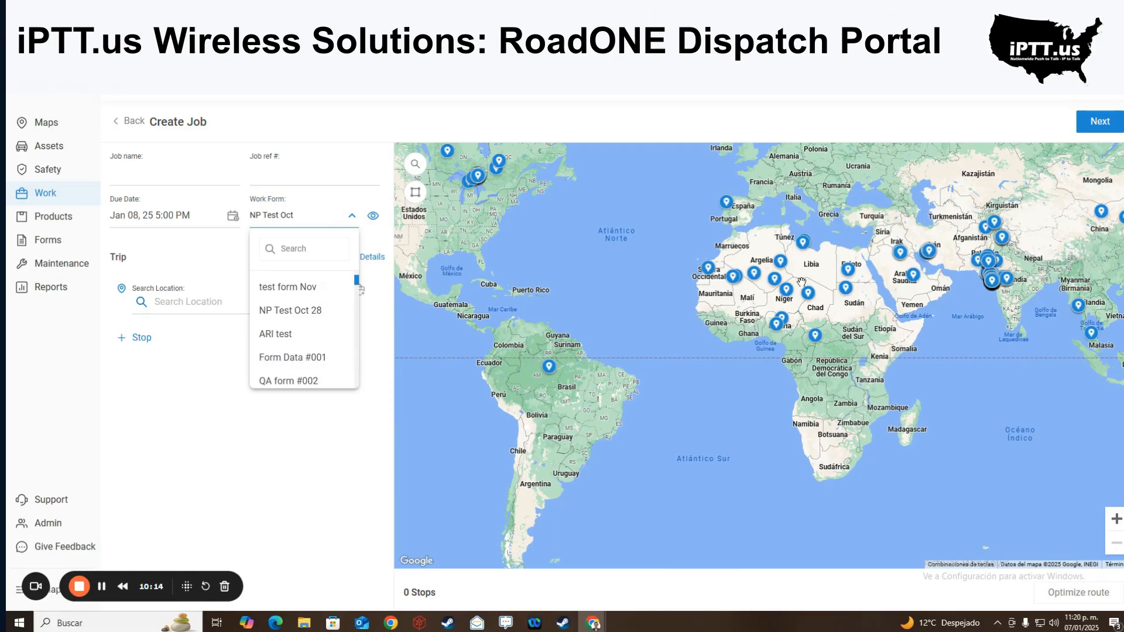
click(124, 126)
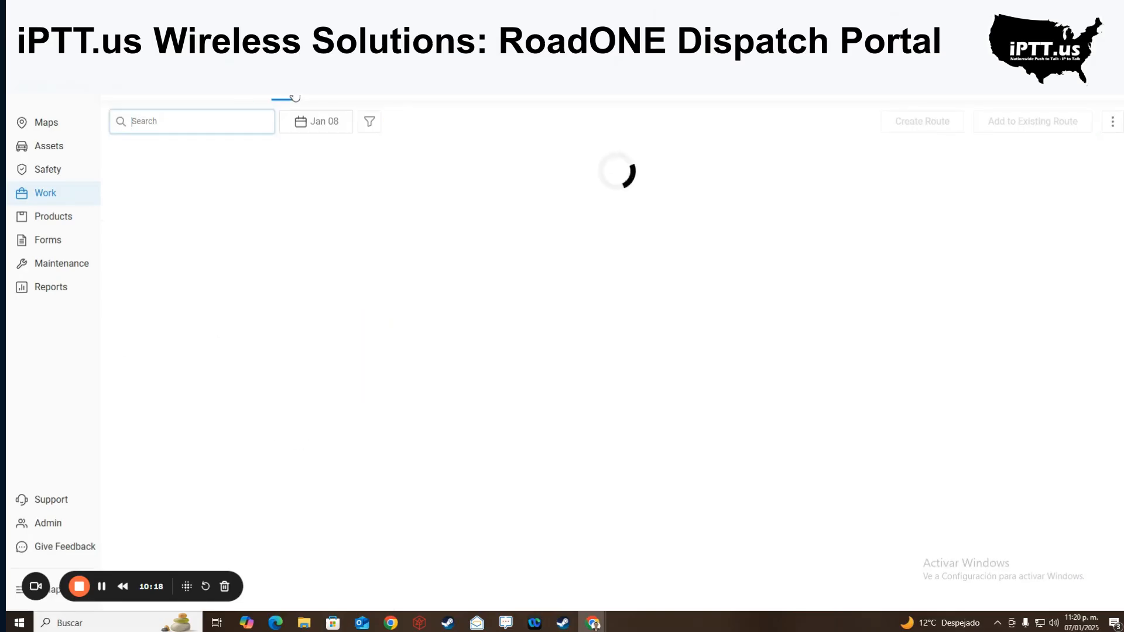
- Go to the Forms list of 244 forms and start creating a new form
click(52, 241)
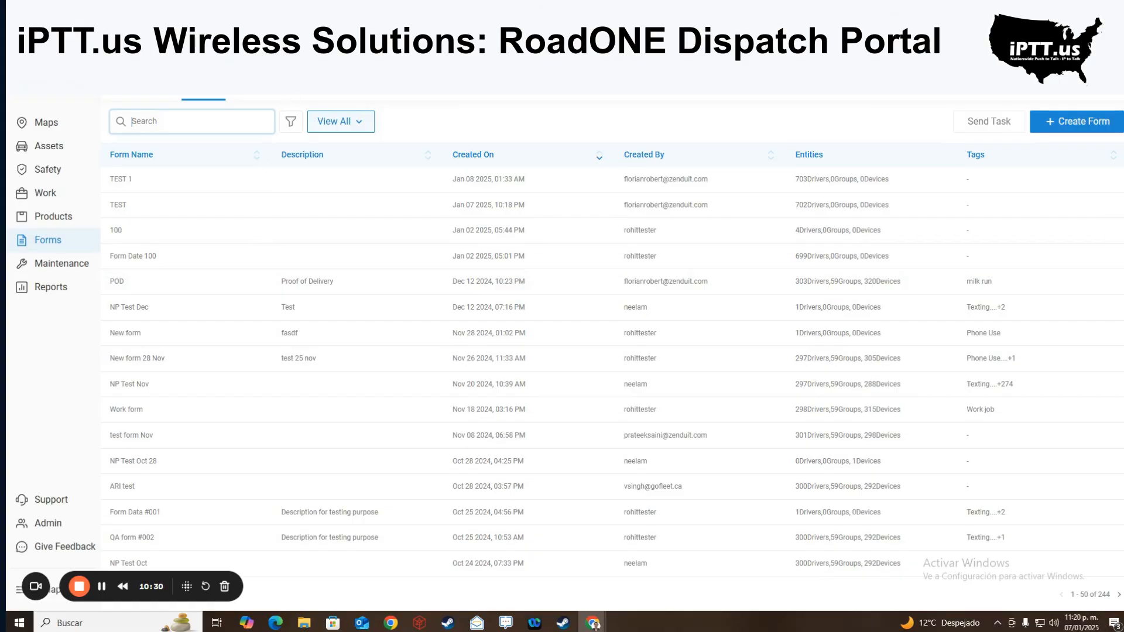
click(1081, 124)
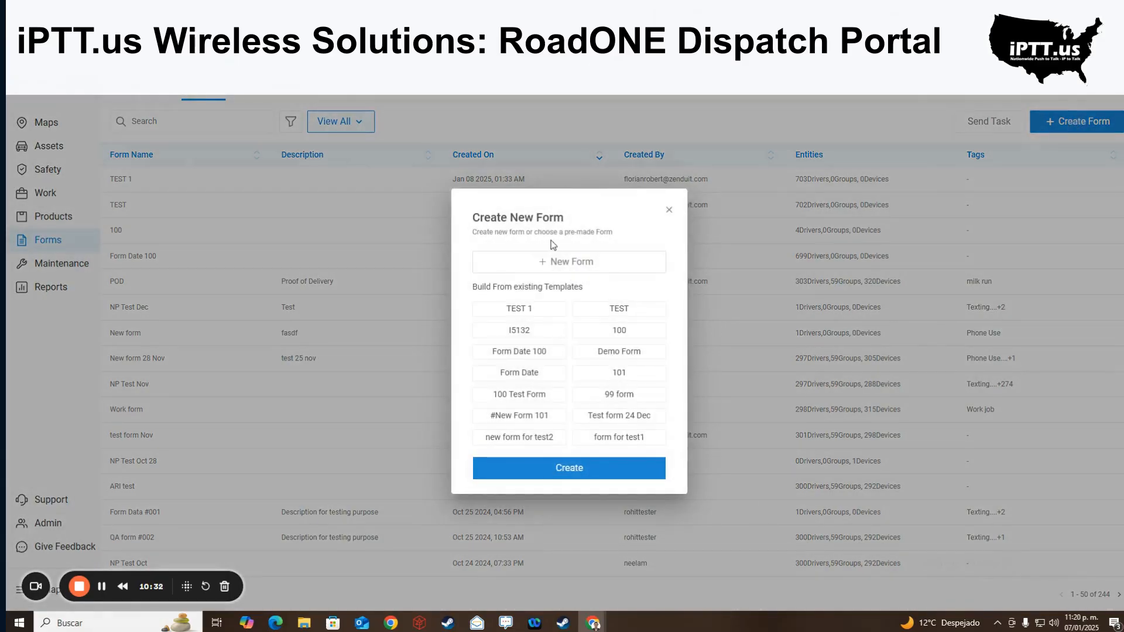
- Start a blank form with Text, Number, Multi Select, Date and Time, Driver Location, Customer & Location fields
click(551, 261)
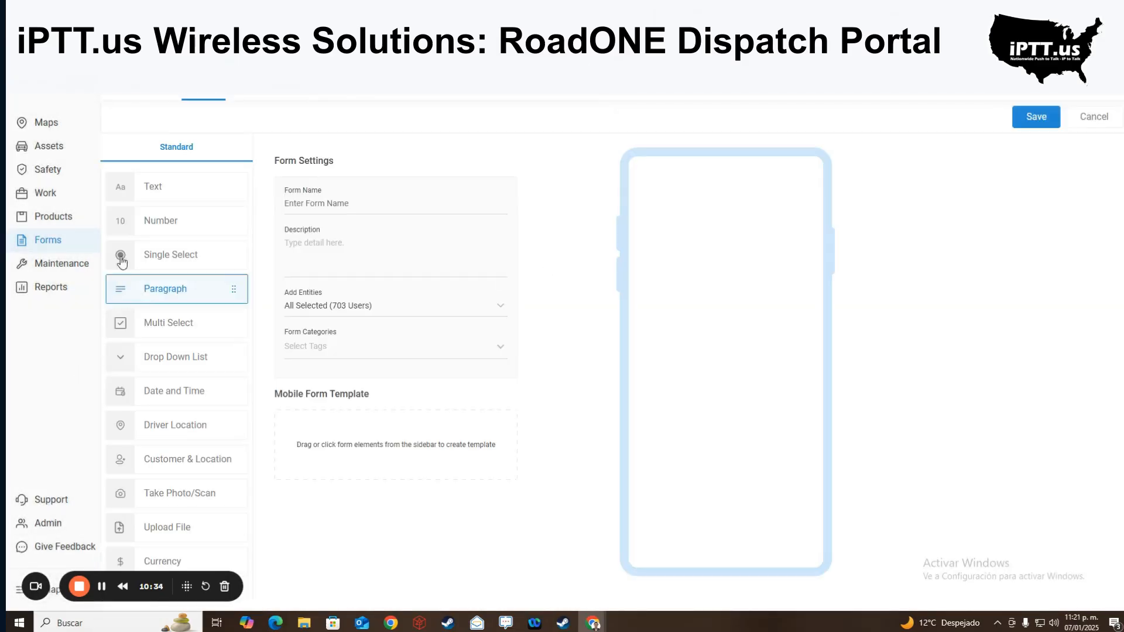
click(178, 196)
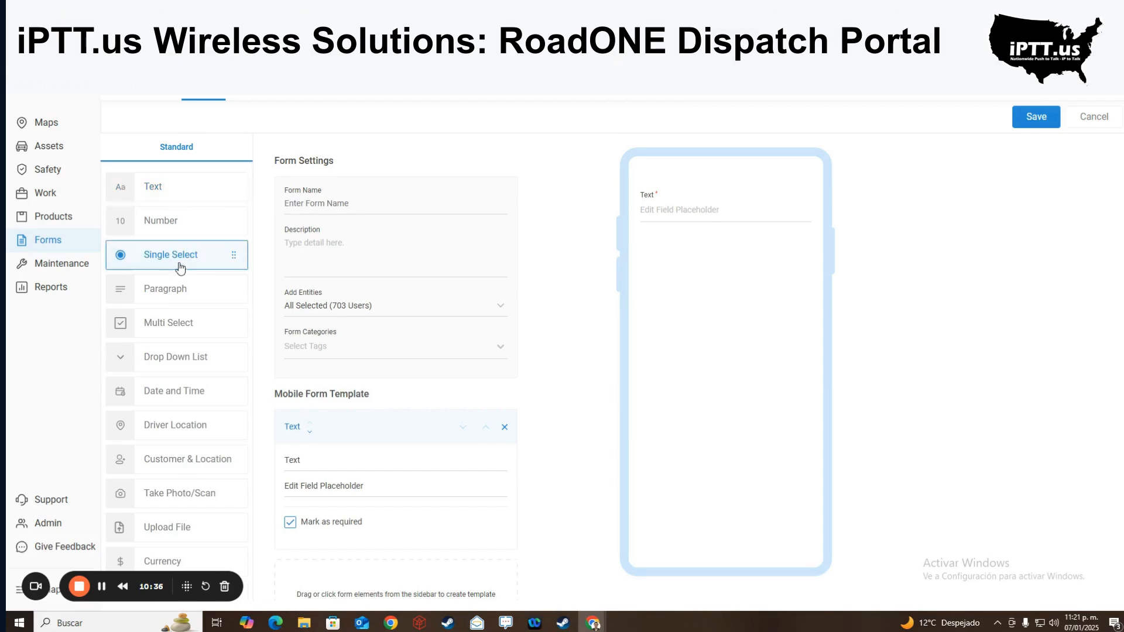
click(174, 228)
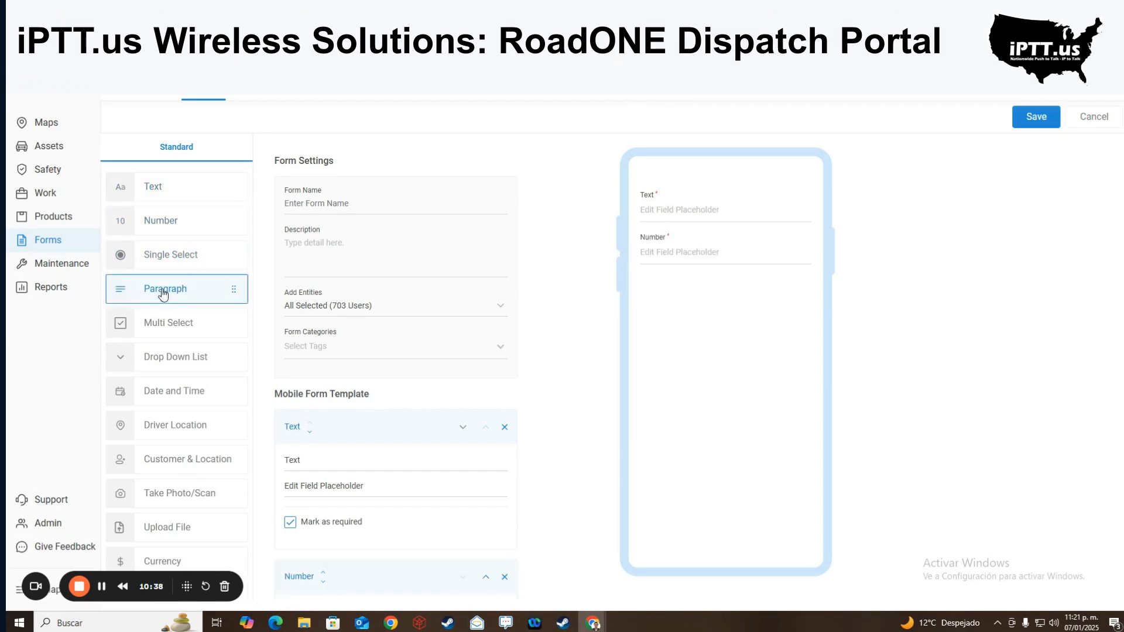
click(194, 336)
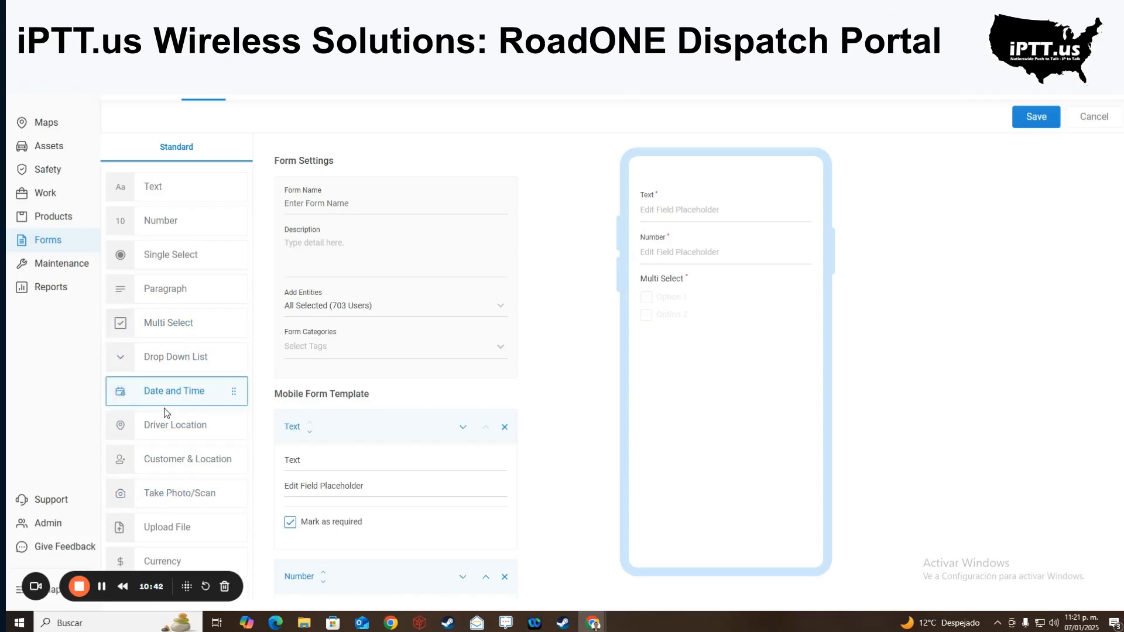
click(175, 391)
click(179, 425)
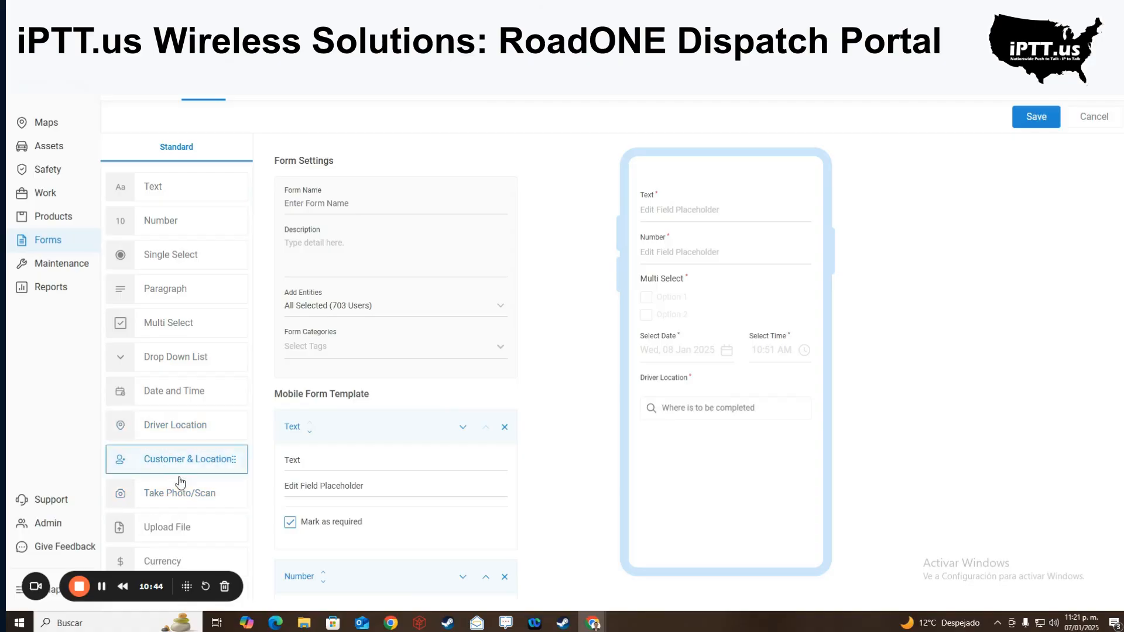
click(174, 470)
- Add Take Photo/Scan, Upload File and Currency fields, and drag in a Signature field
scroll(173, 468, down, 1)
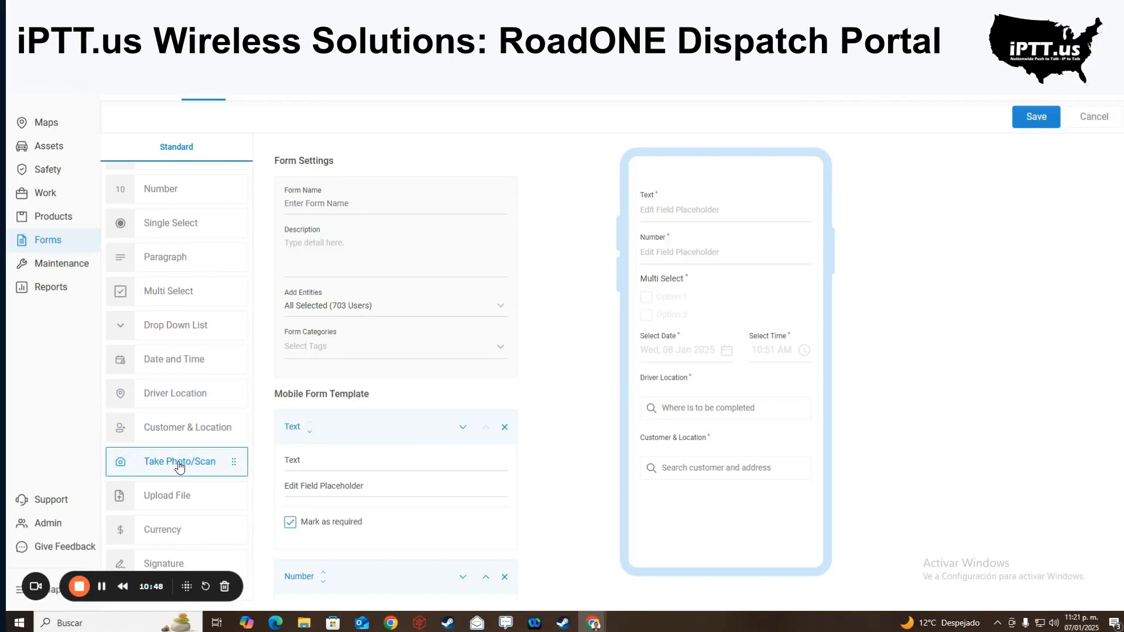
click(178, 466)
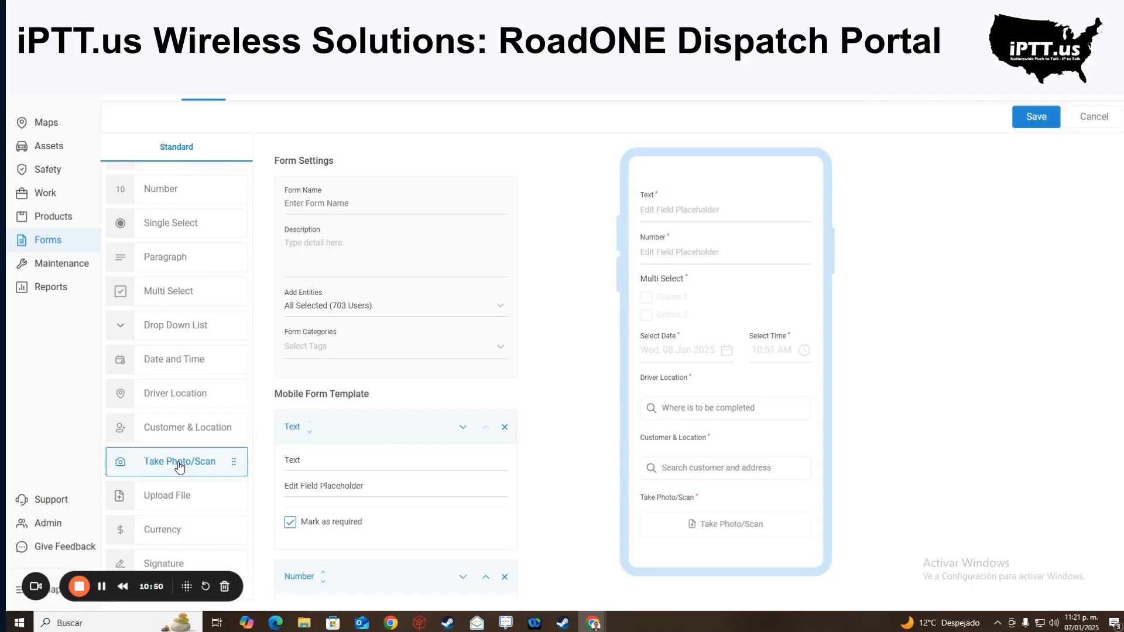
click(186, 497)
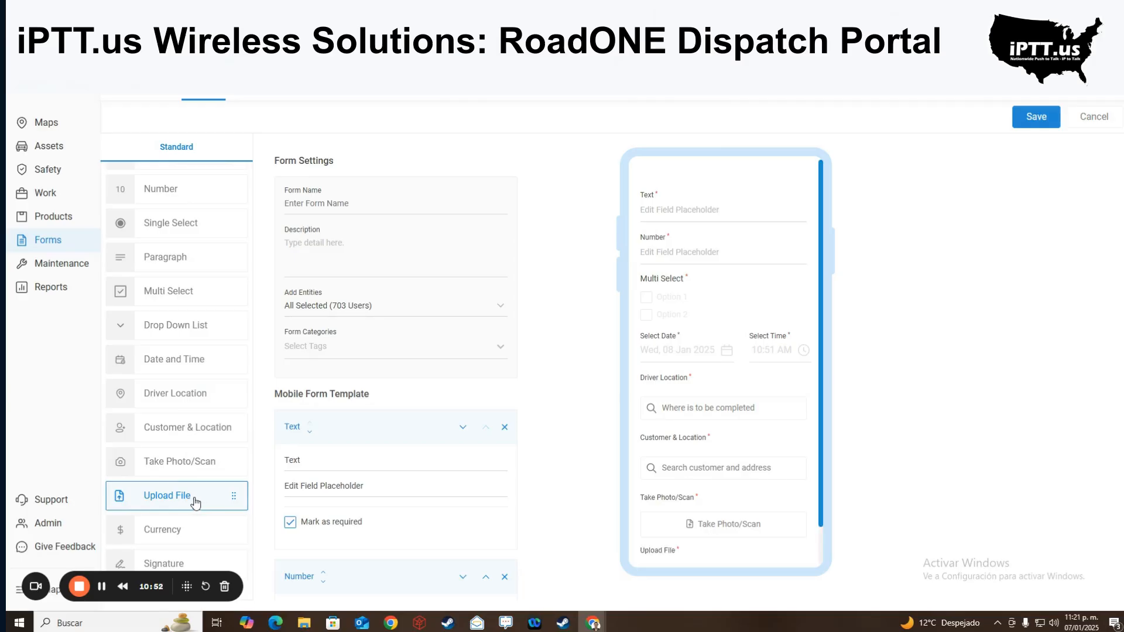
click(181, 536)
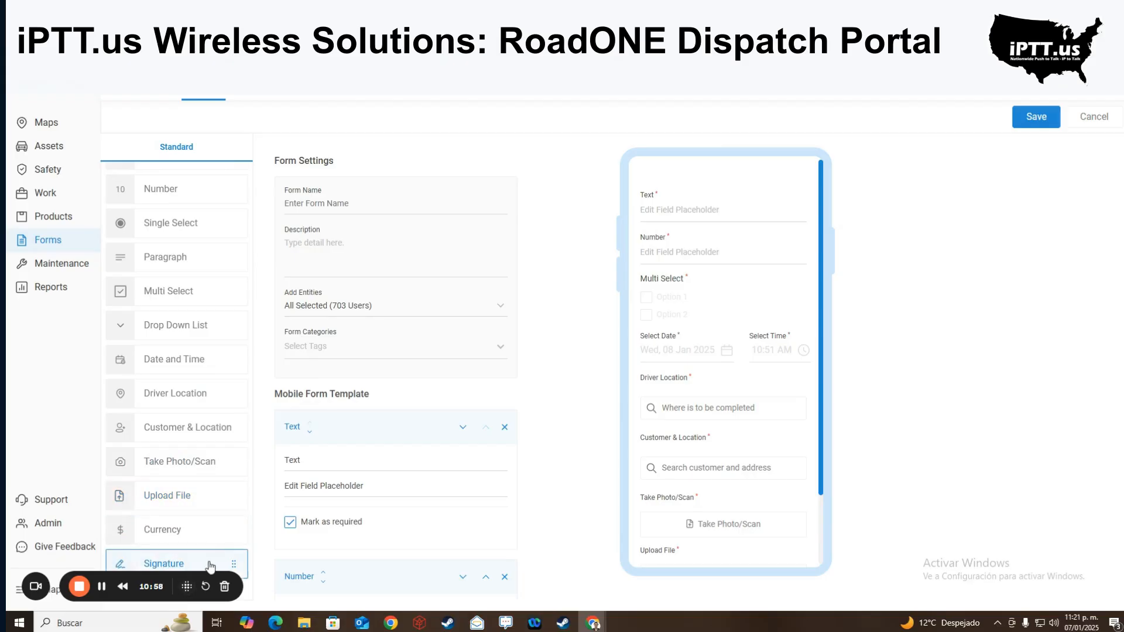
mouse_move(210, 566)
mouse_down()
mouse_move(742, 429)
mouse_move(739, 417)
mouse_up()
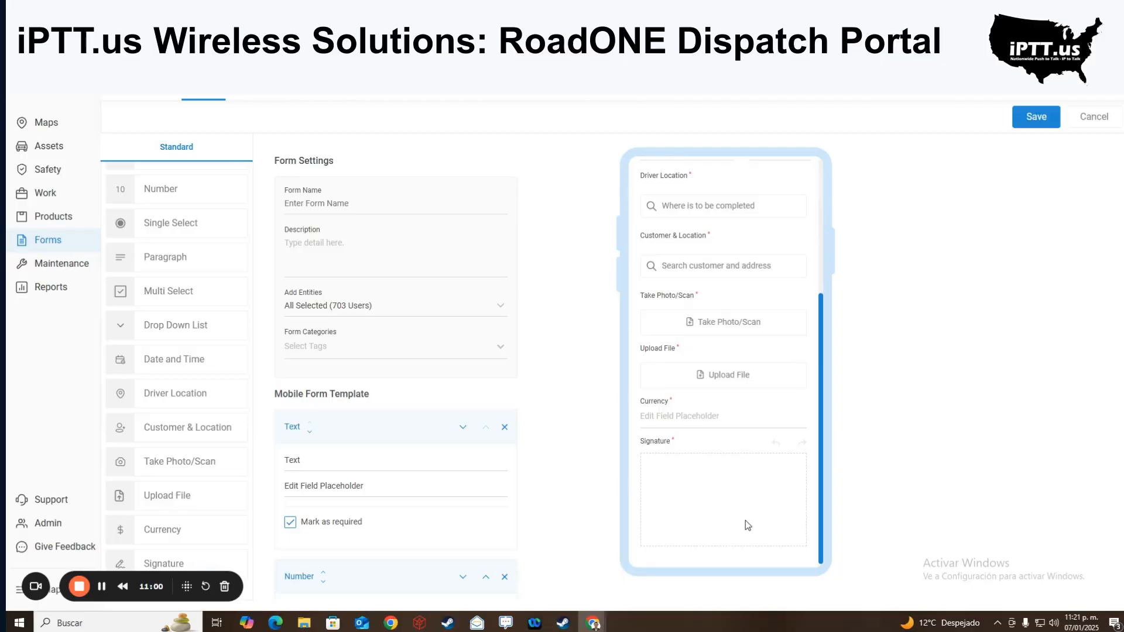
scroll(745, 521, up, 5)
scroll(738, 234, down, 5)
- Review the form's applicable users and category tags, leaving both unchanged
click(461, 307)
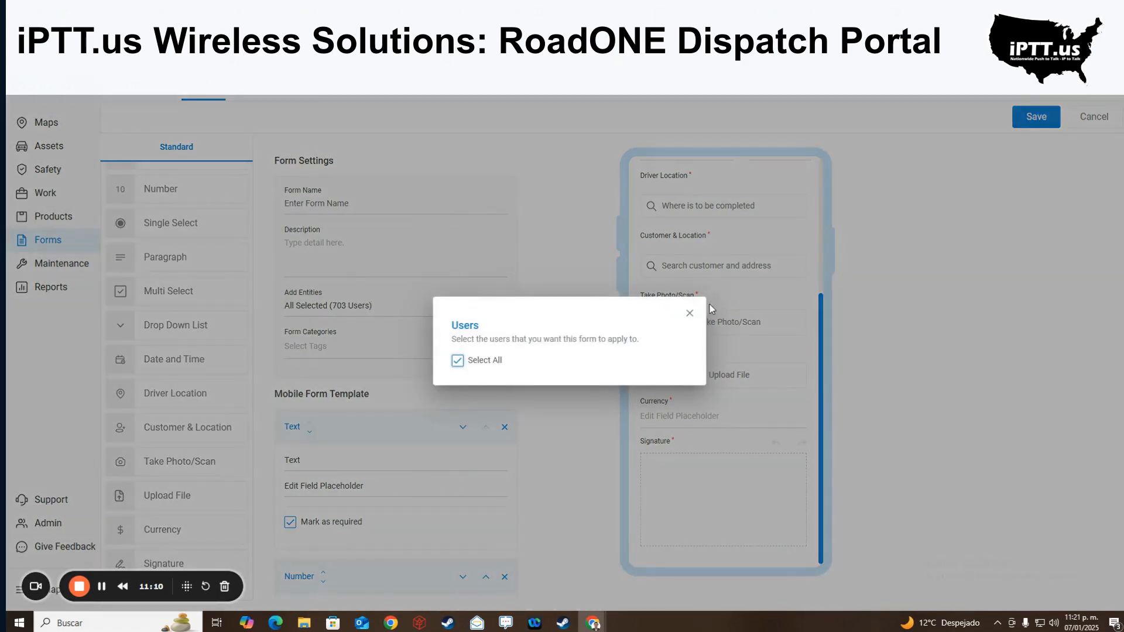
click(690, 314)
click(493, 354)
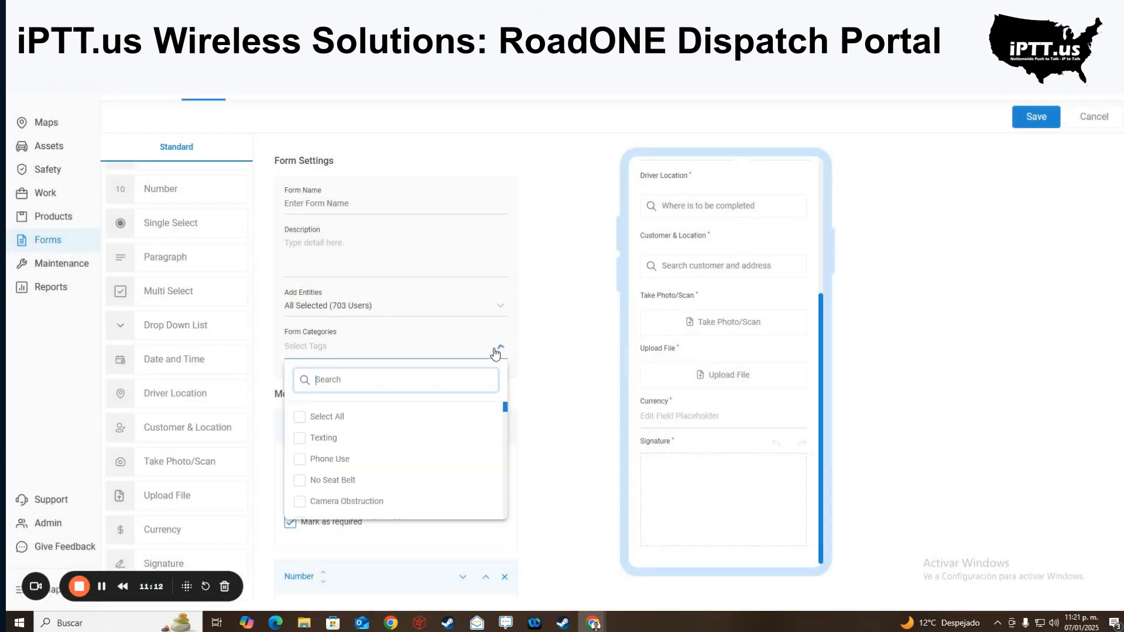
scroll(448, 455, down, 6)
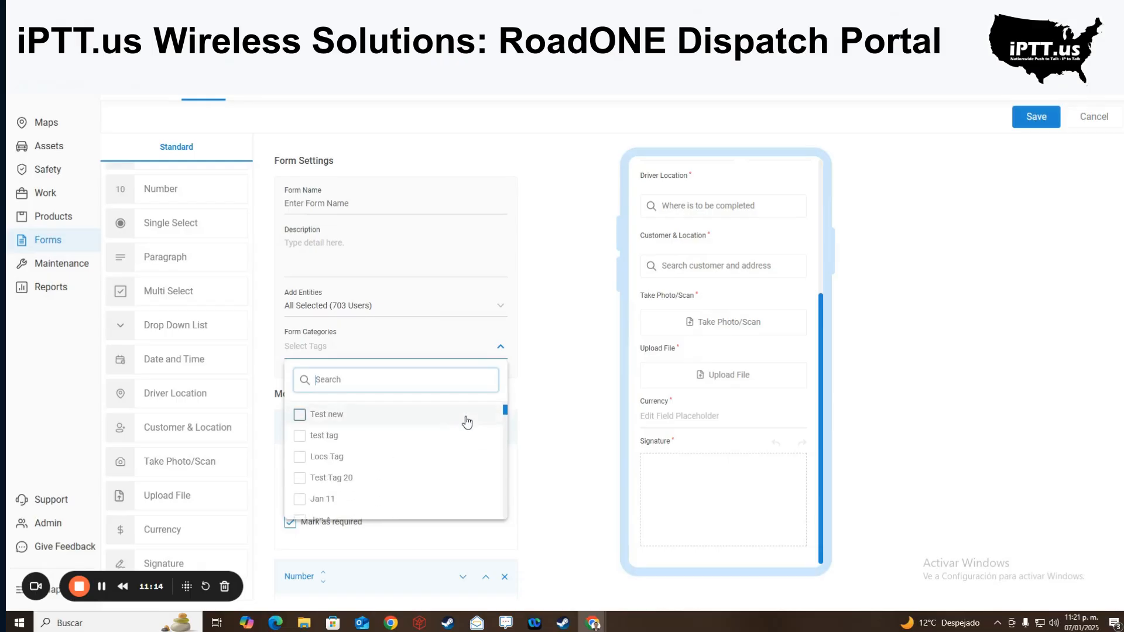
click(557, 391)
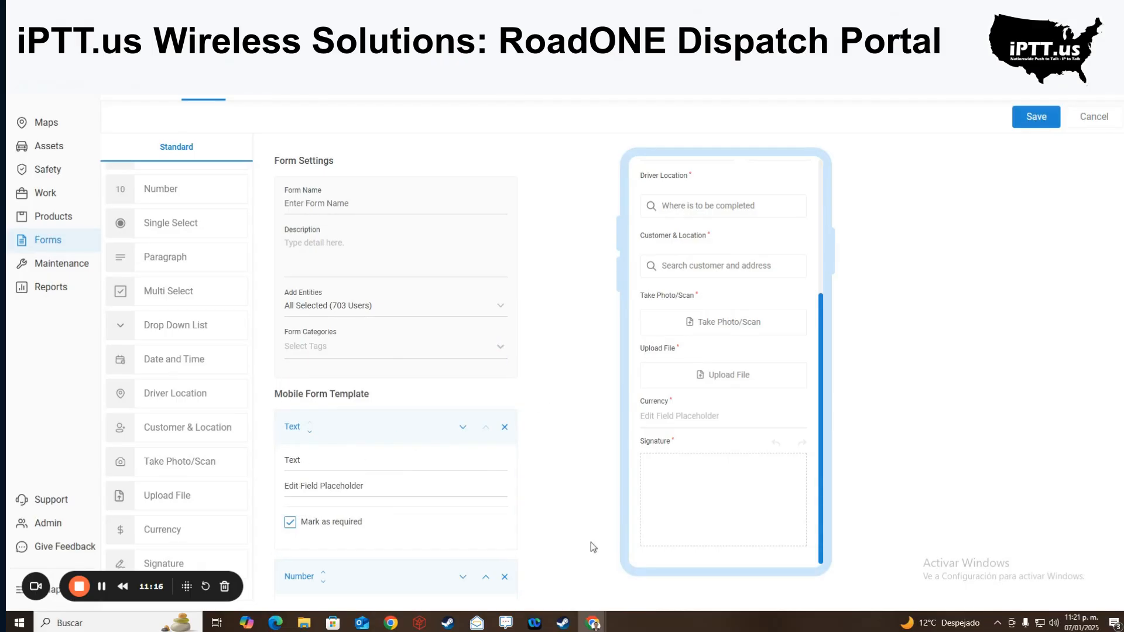
- Browse the remaining template cards, then show the Work jobs table with its five jobs
scroll(395, 497, down, 1)
scroll(397, 497, down, 5)
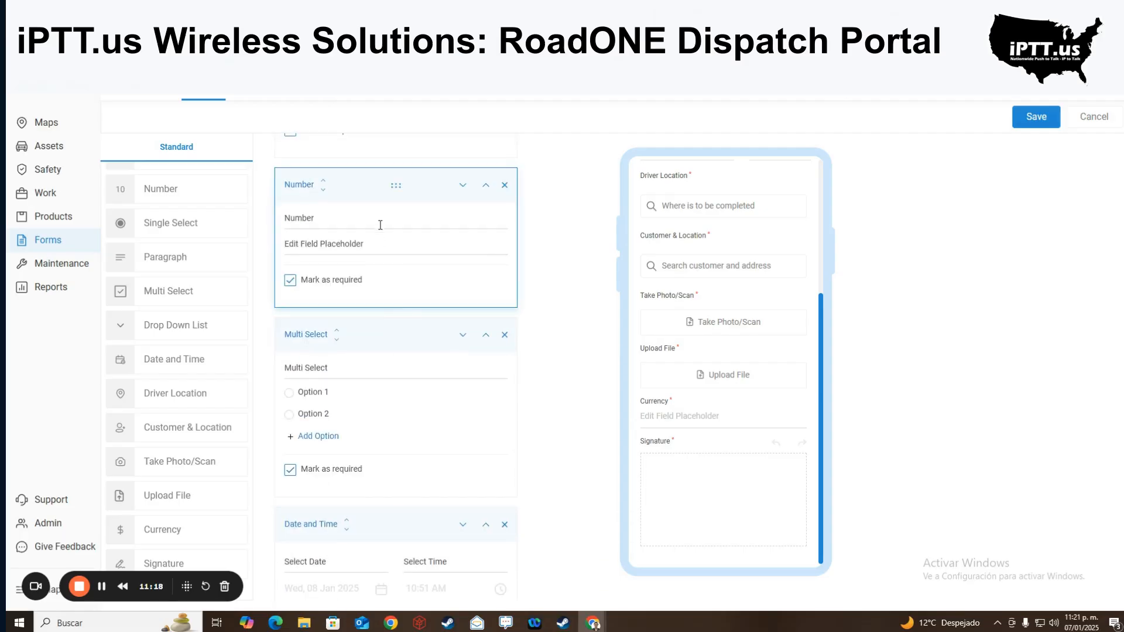
scroll(377, 345, down, 5)
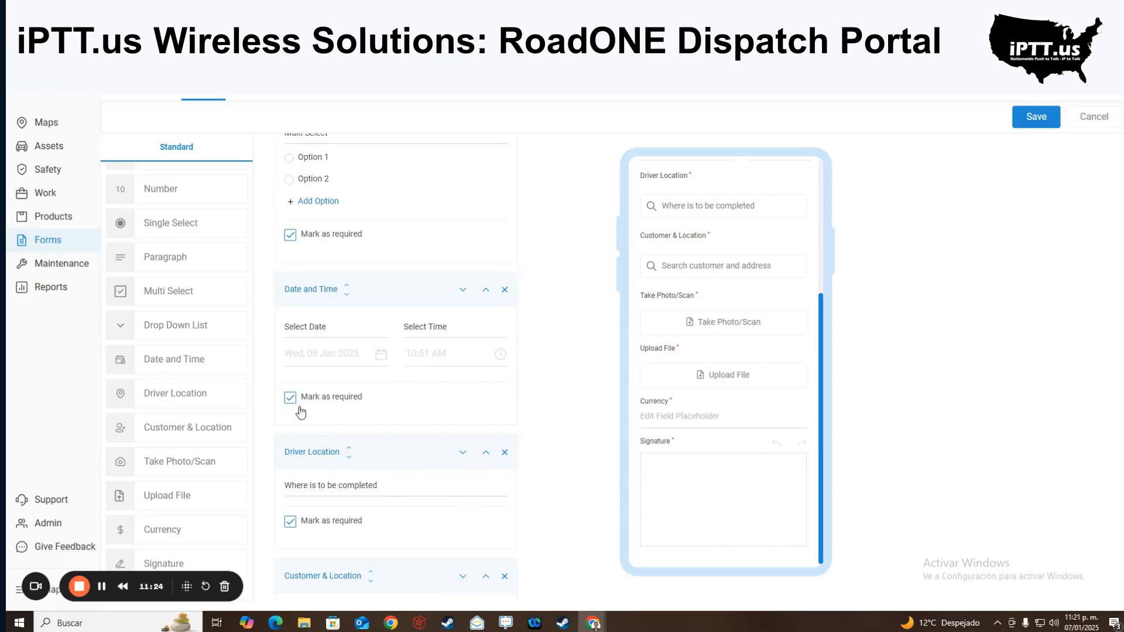
scroll(412, 361, down, 5)
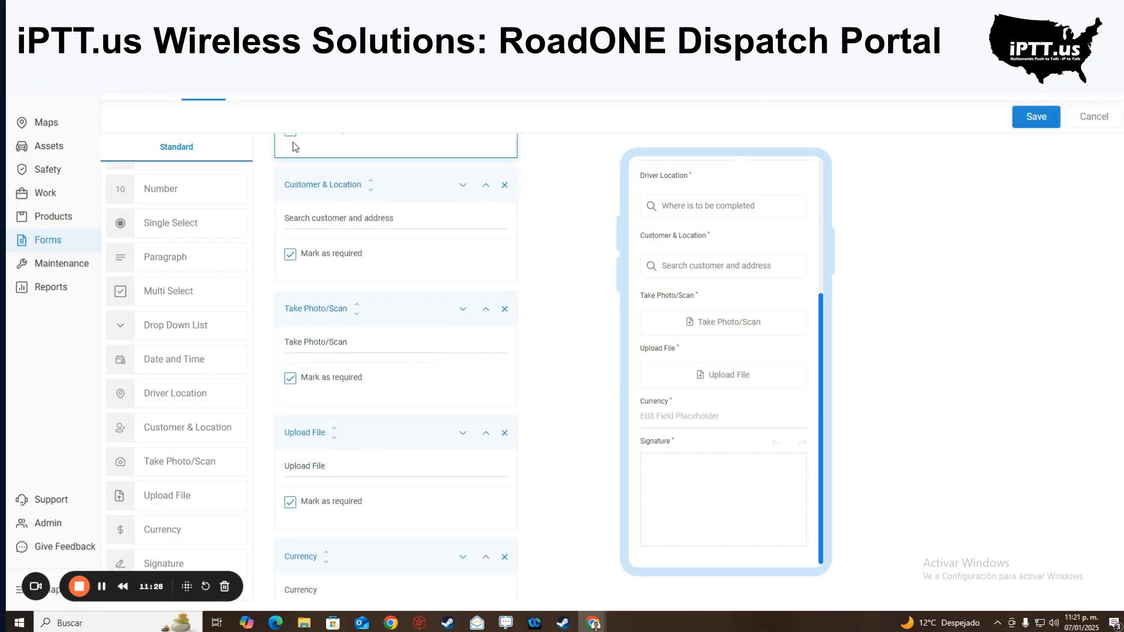
click(45, 193)
click(245, 90)
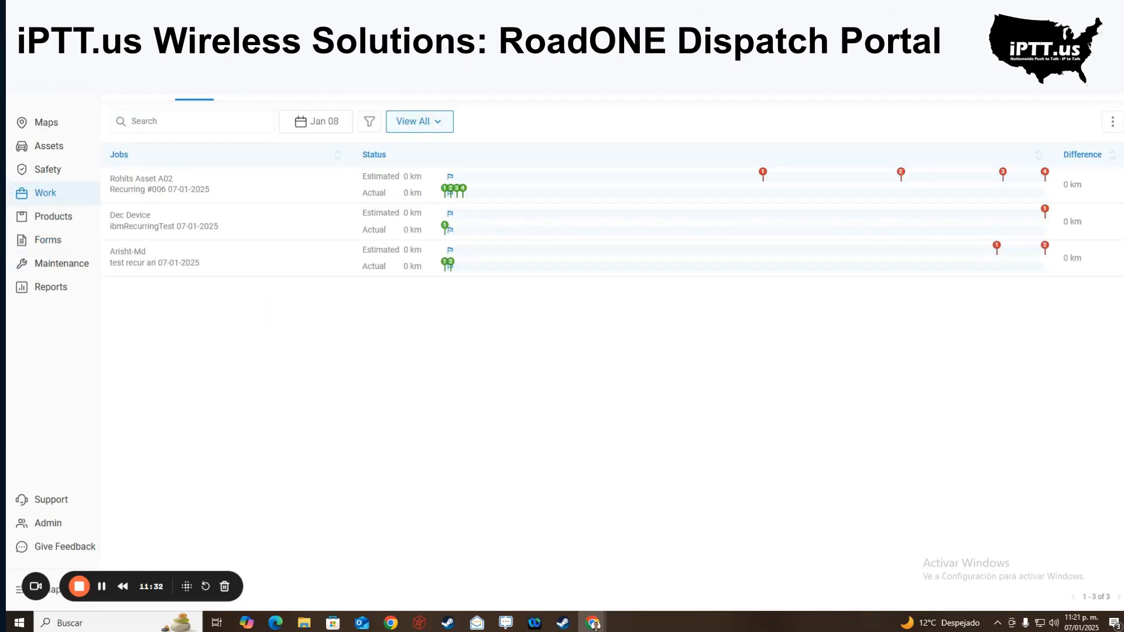
- Open Maintenance without the announcement, glance at Repair Orders, and start a new repair request
click(53, 269)
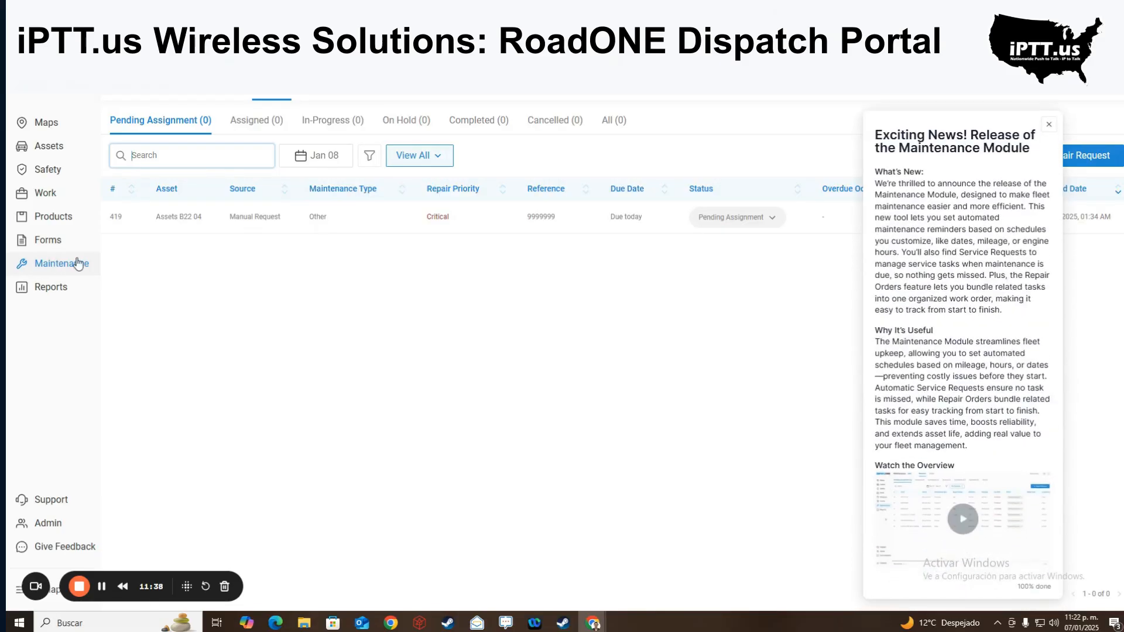
click(1049, 124)
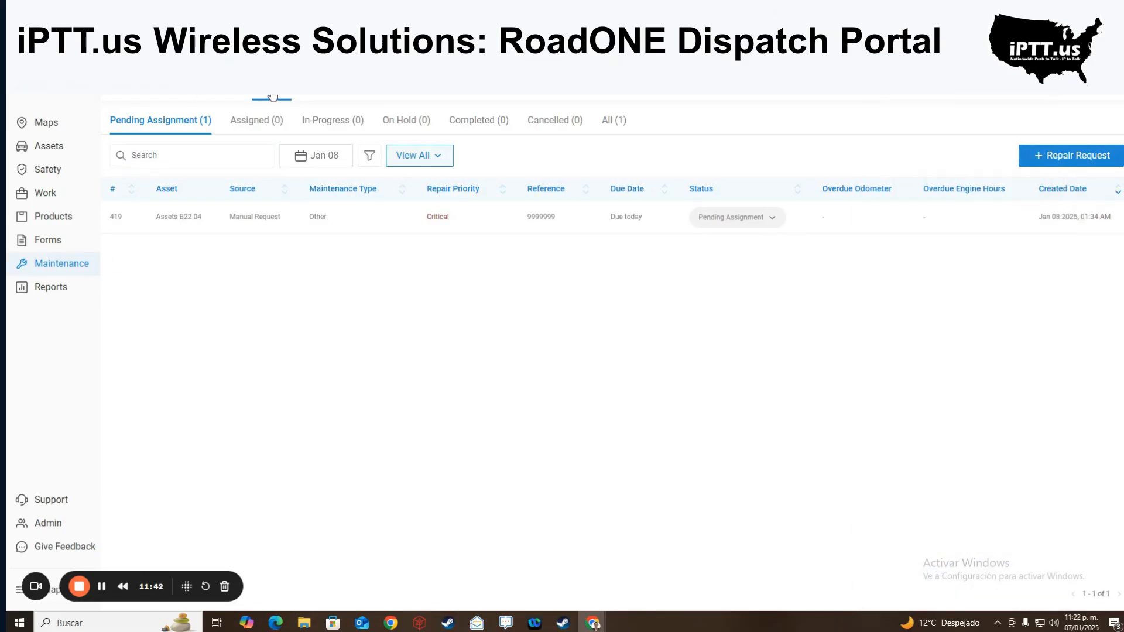
click(322, 89)
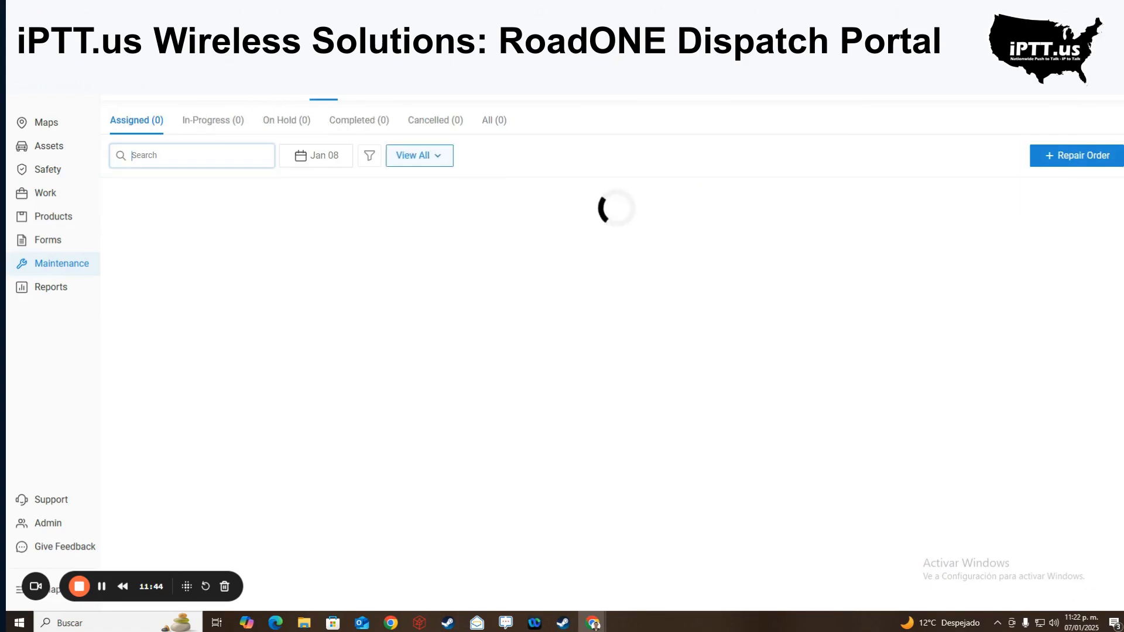
click(280, 90)
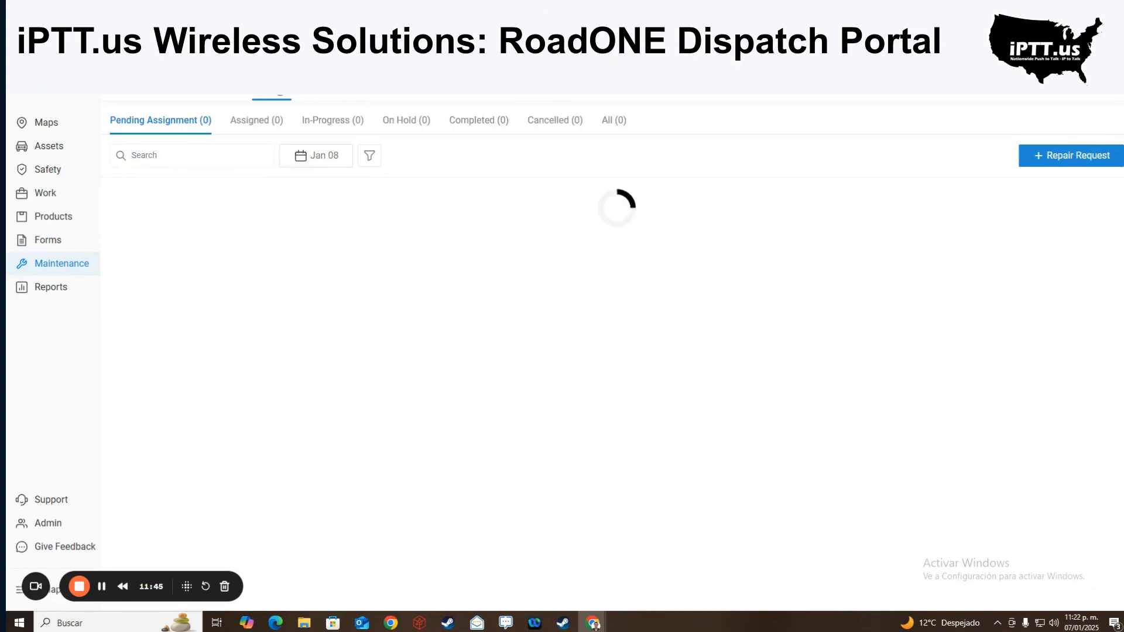
click(1060, 156)
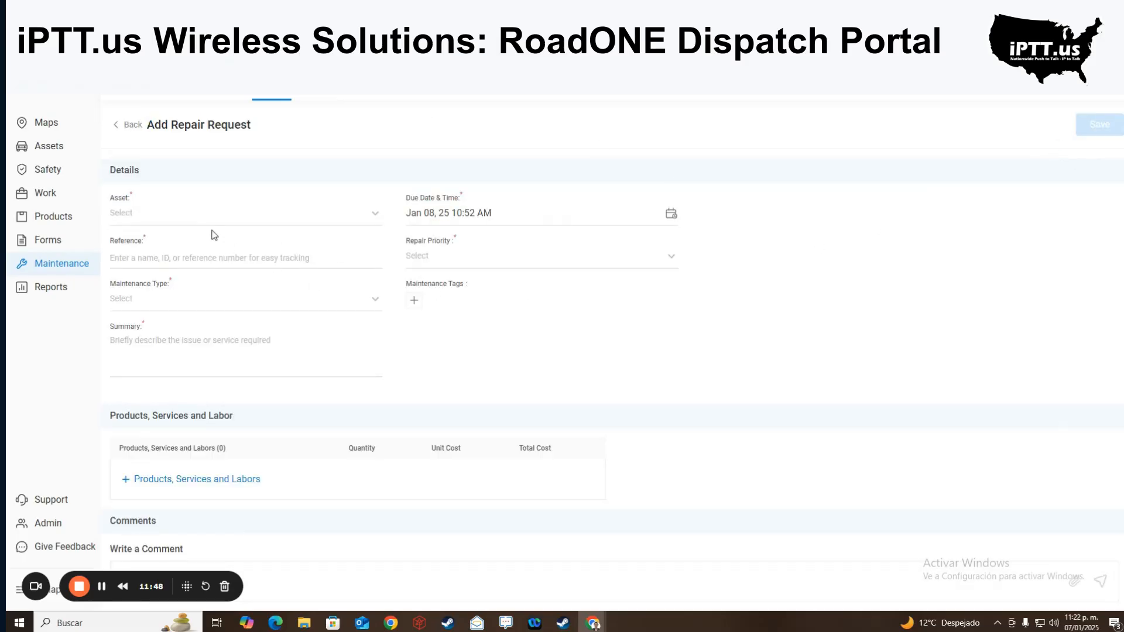
- Inspect the repair request's asset, due date and priority options without selecting anything
click(197, 220)
click(349, 213)
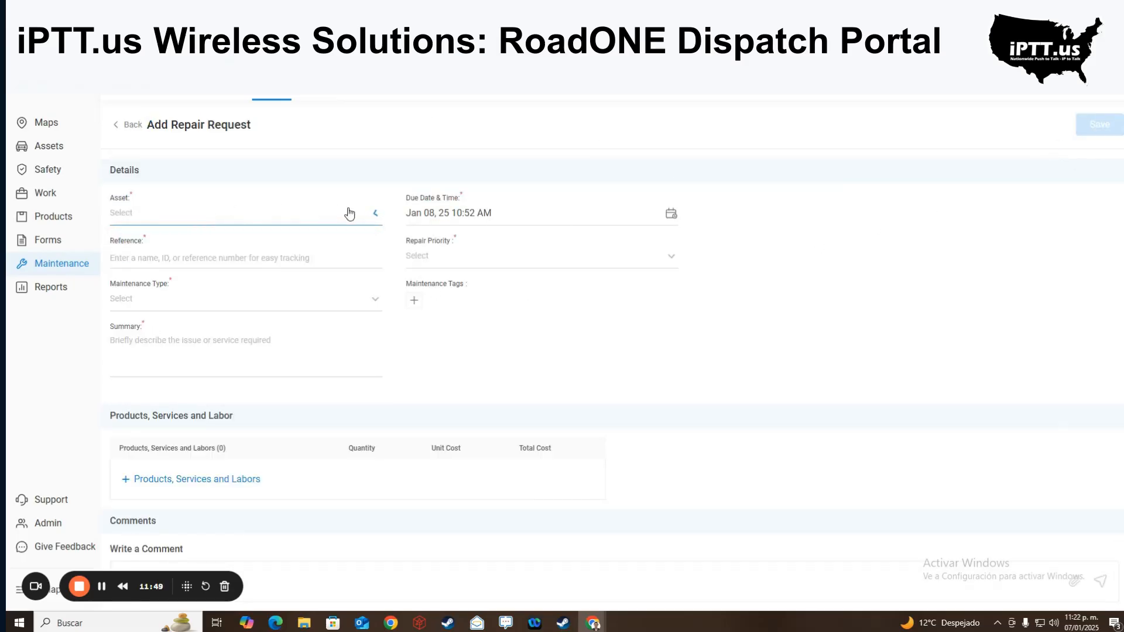
click(577, 218)
click(636, 241)
click(635, 261)
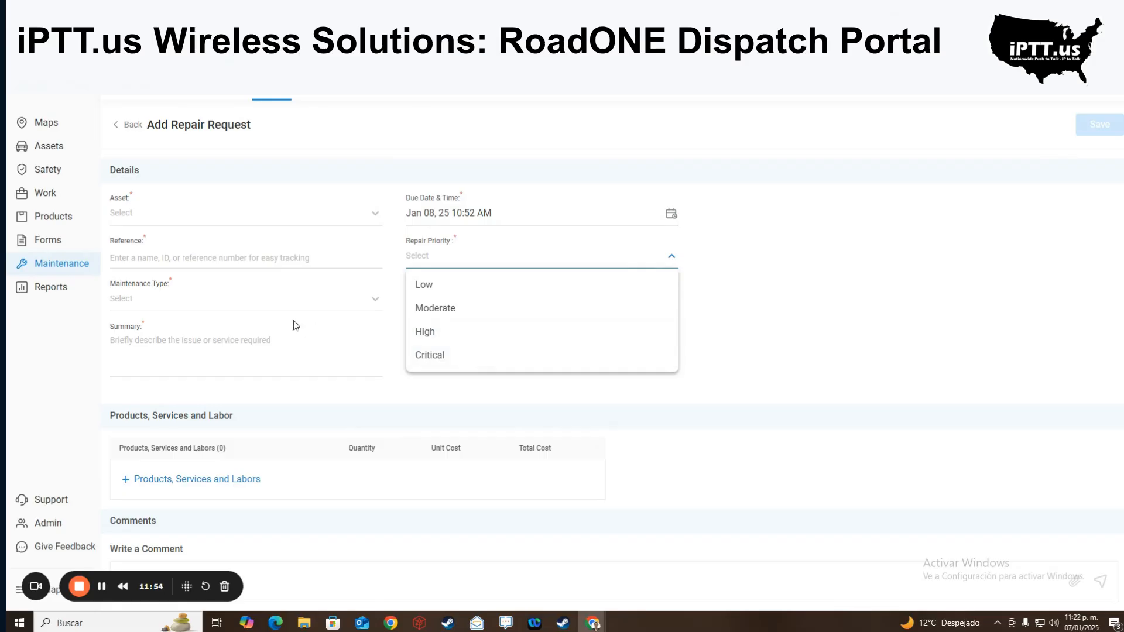
- Browse the maintenance type options unselected, then leave the form for the 296 saved reports
click(299, 302)
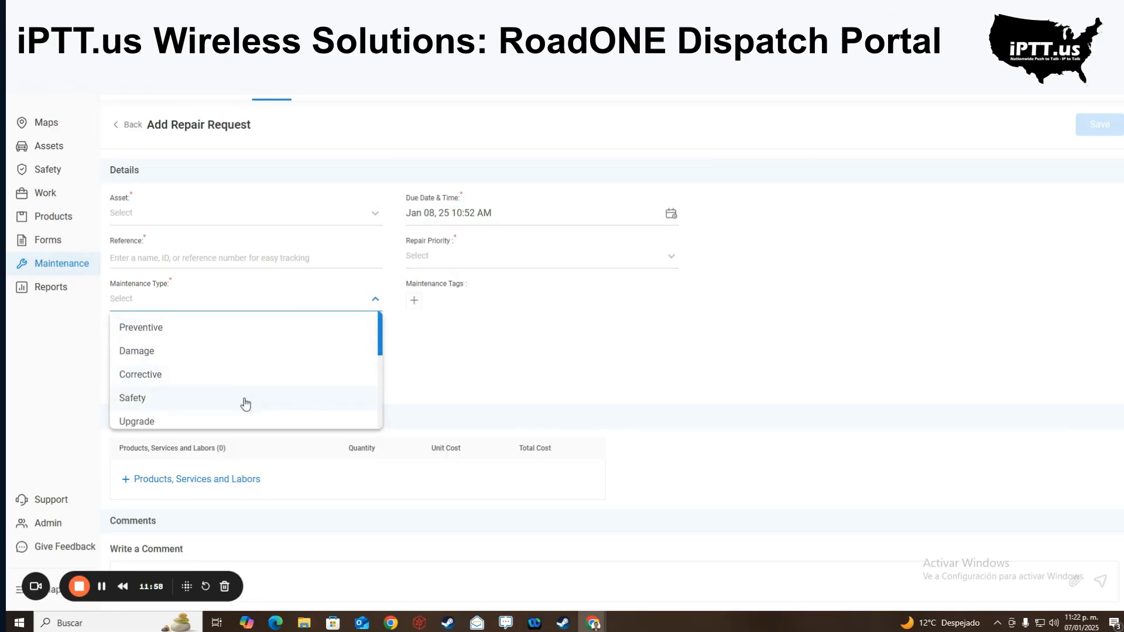
scroll(246, 403, down, 2)
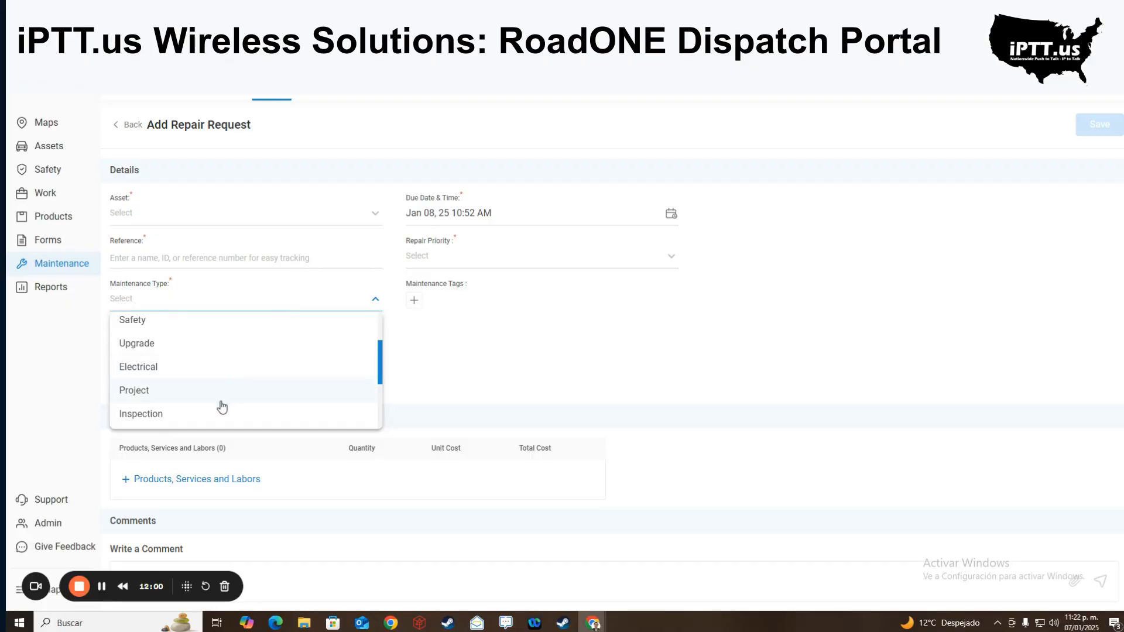
scroll(222, 406, down, 3)
scroll(235, 394, down, 2)
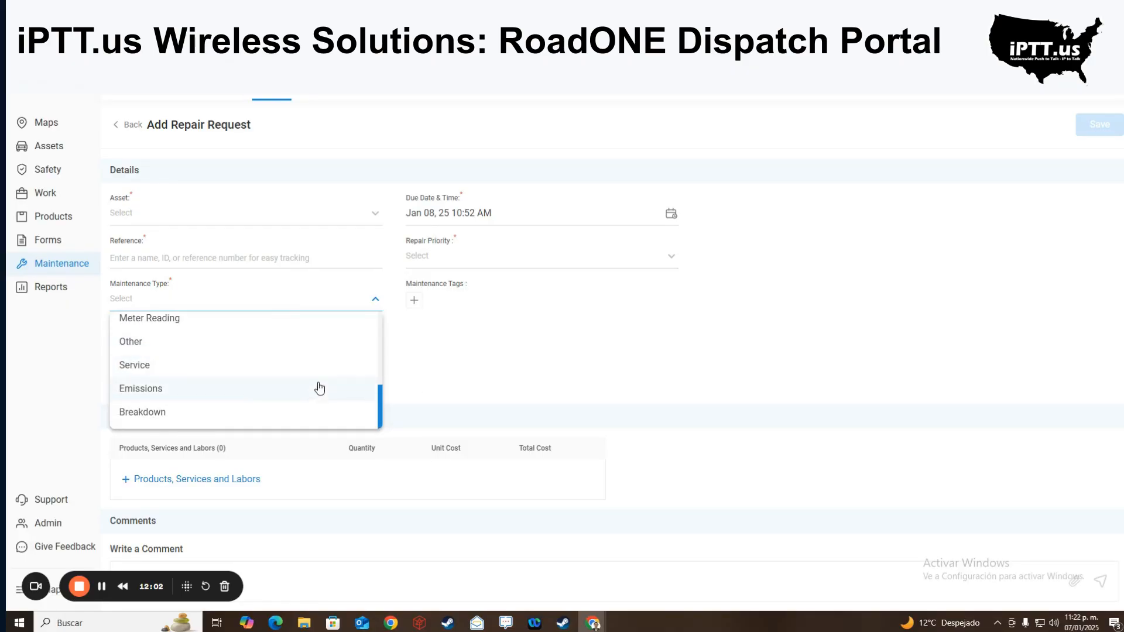
click(504, 373)
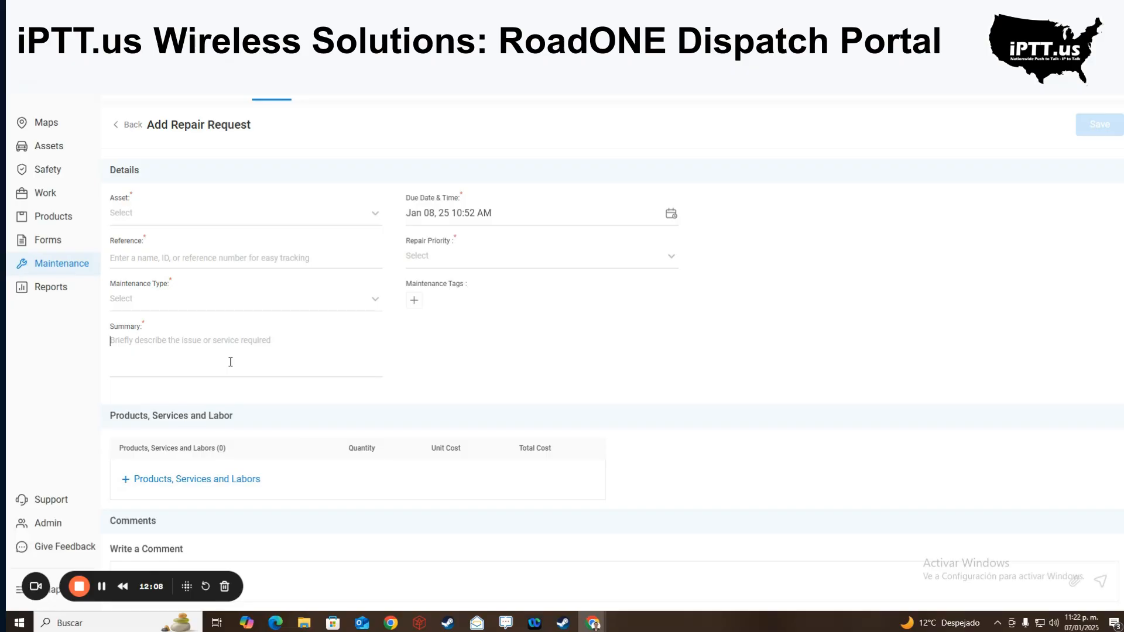
scroll(174, 481, down, 1)
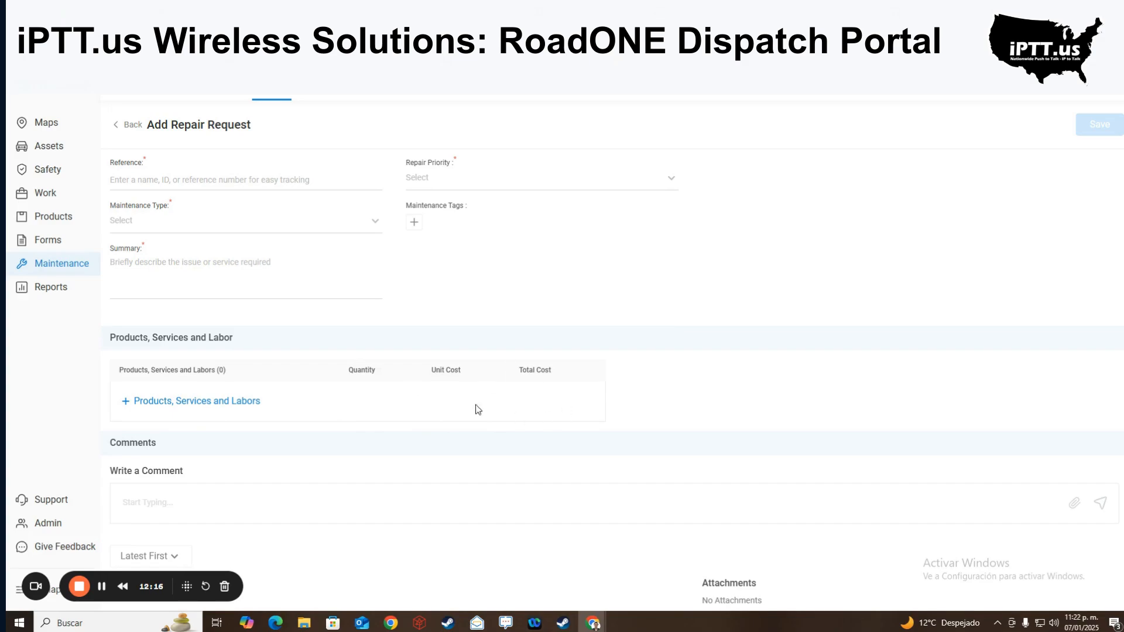
scroll(293, 483, up, 1)
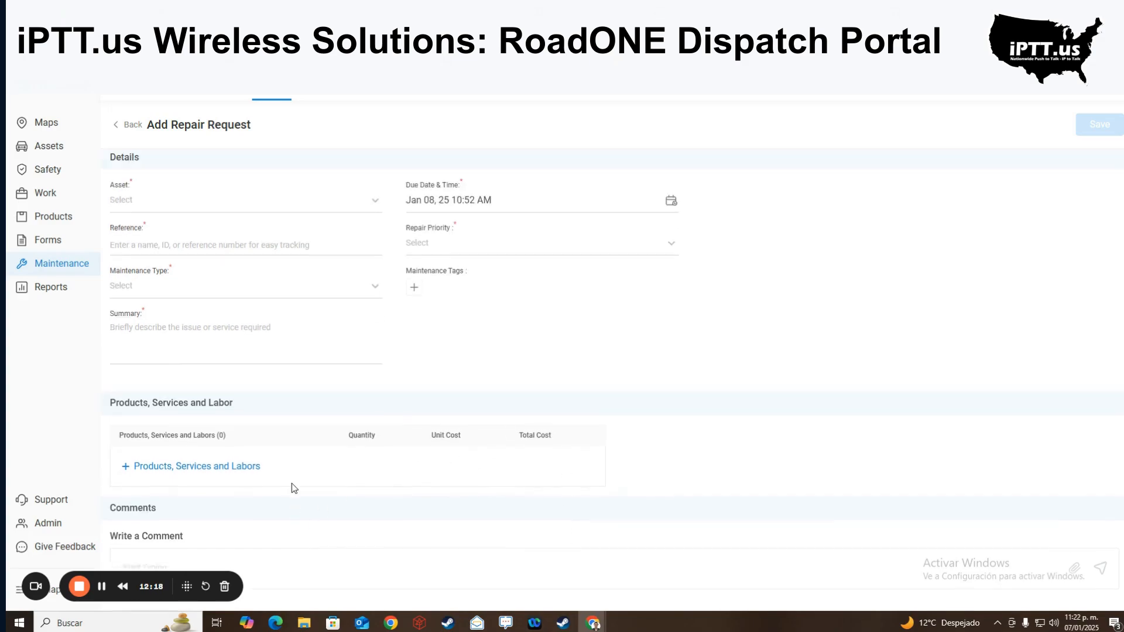
click(36, 292)
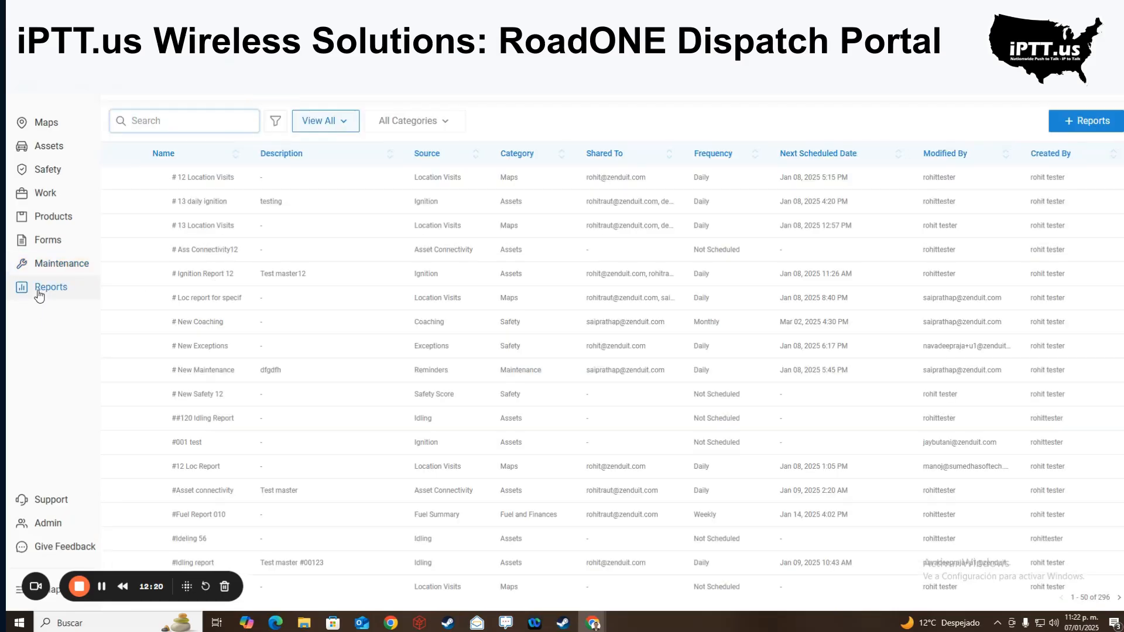
- Scroll the saved reports list, then show Admin's Users tab with 310 users
scroll(205, 310, down, 10)
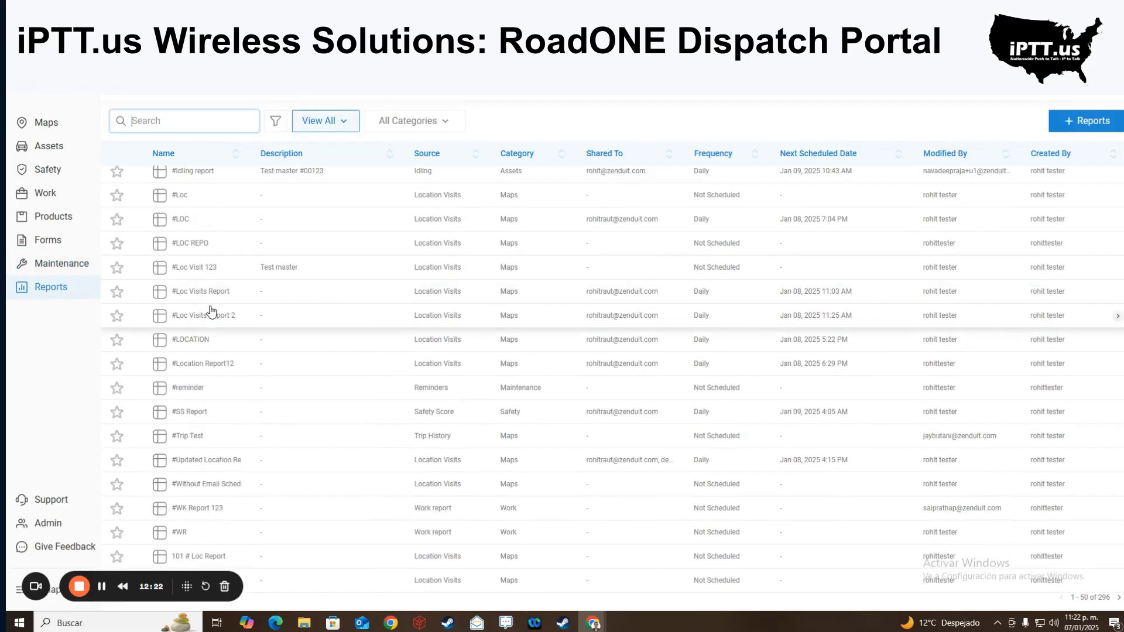
scroll(206, 317, up, 10)
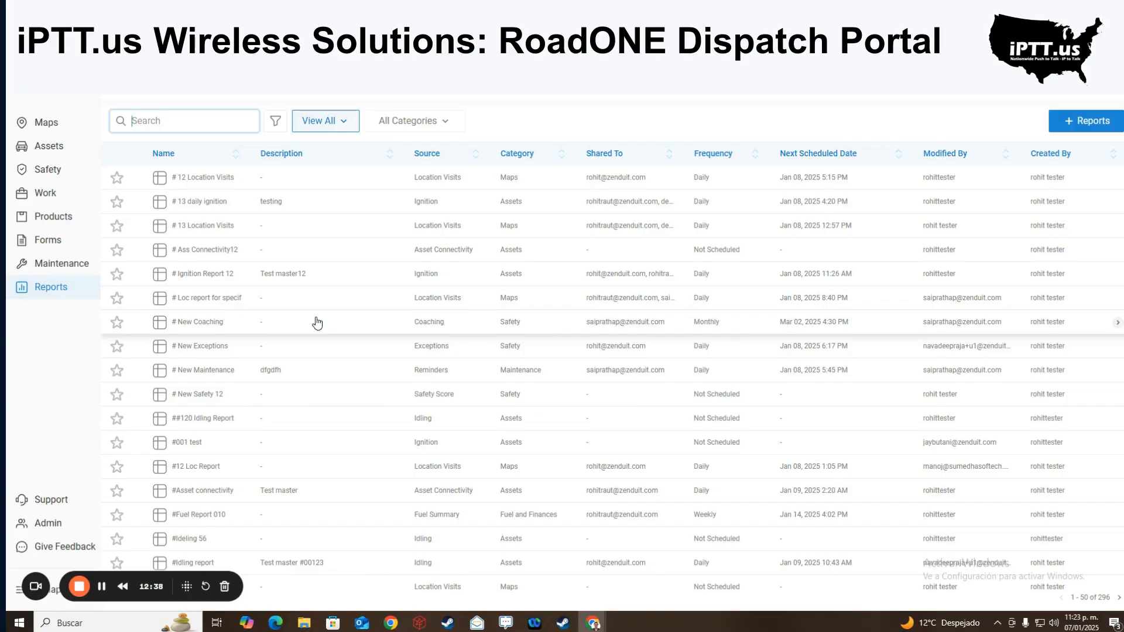
click(53, 525)
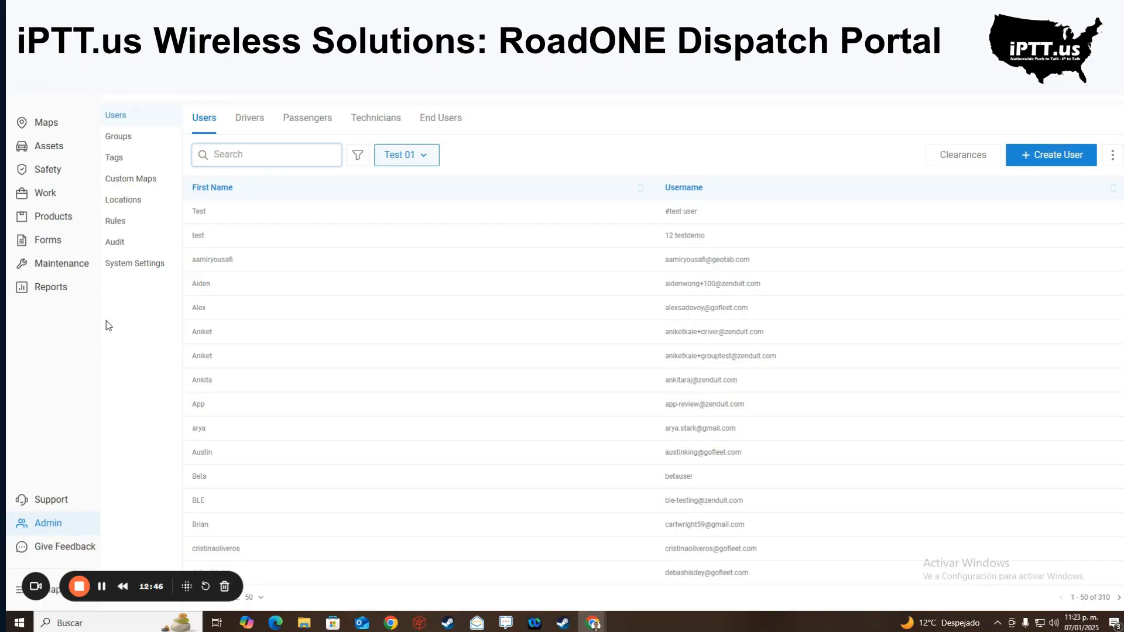
click(139, 121)
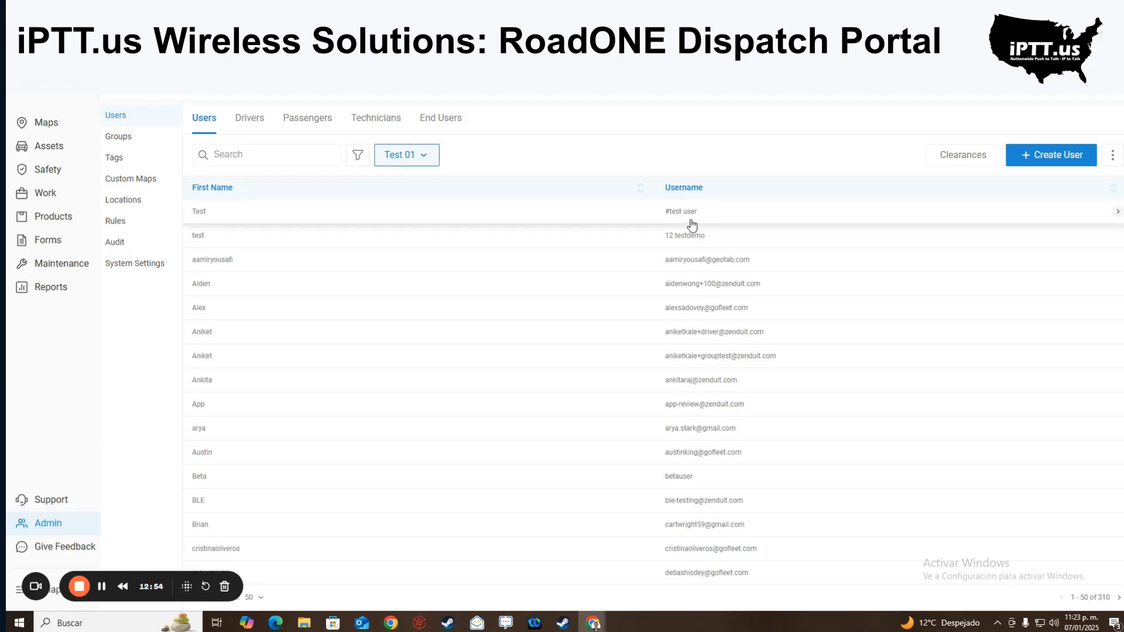
click(244, 132)
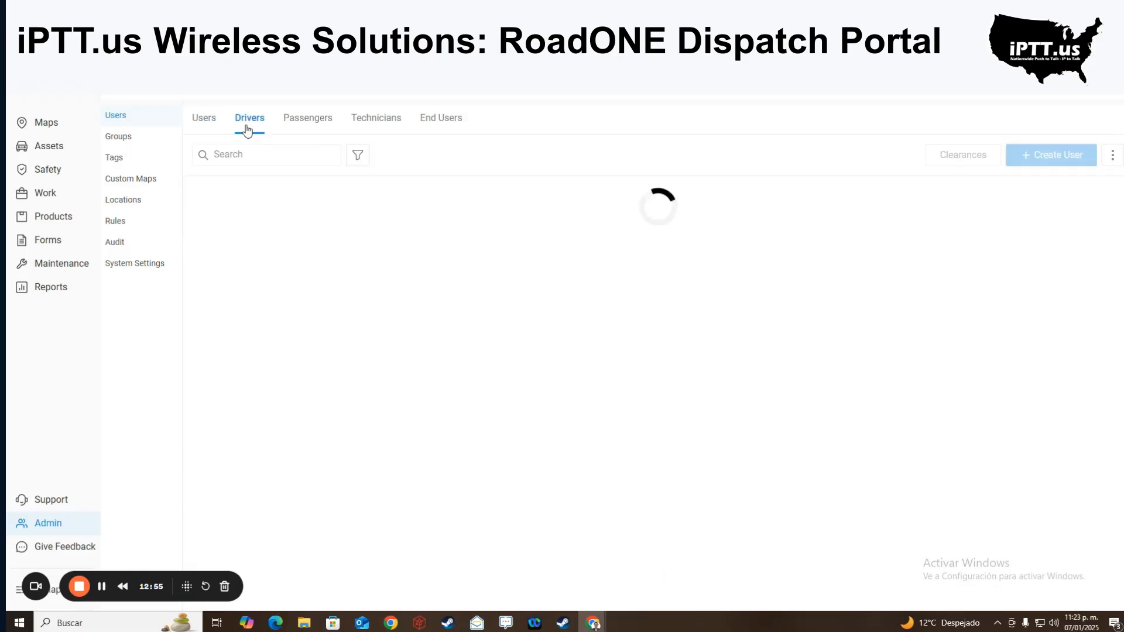
click(320, 134)
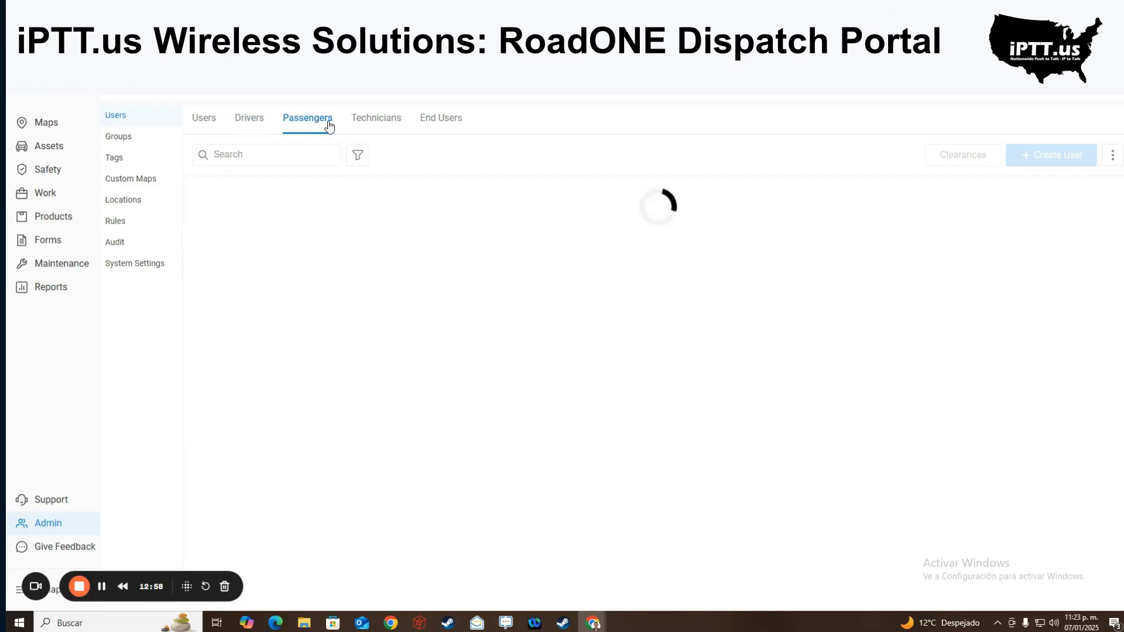
click(378, 119)
click(425, 123)
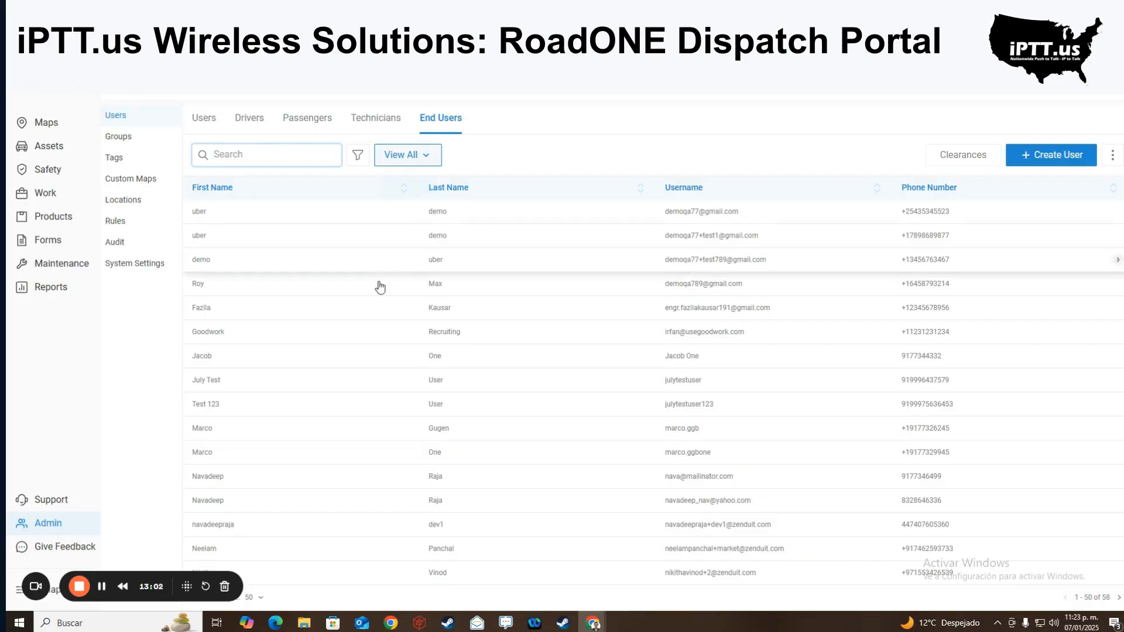
click(206, 118)
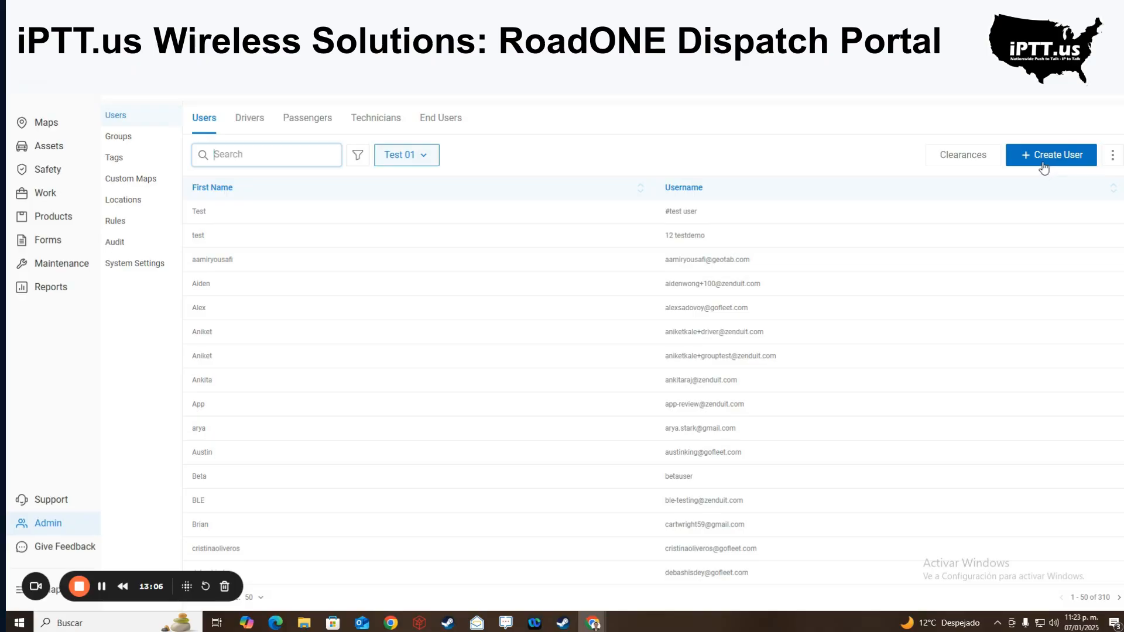
- Start a new user and check the Groups and Time Zone lists, dismissing the BLE Tags announcement
click(1043, 168)
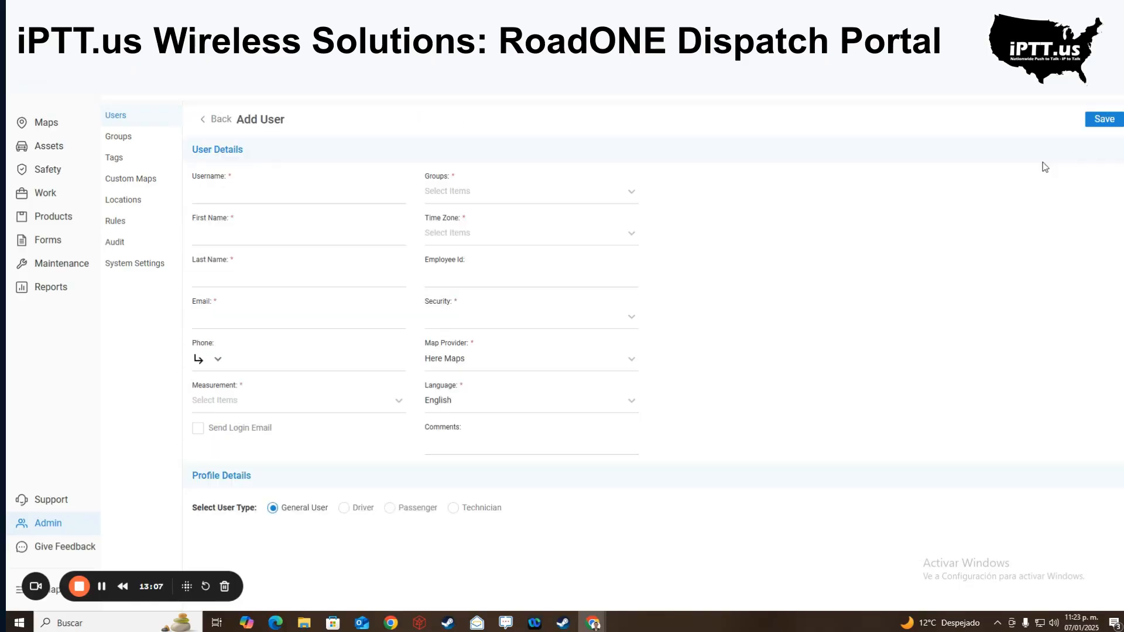
click(234, 192)
click(492, 194)
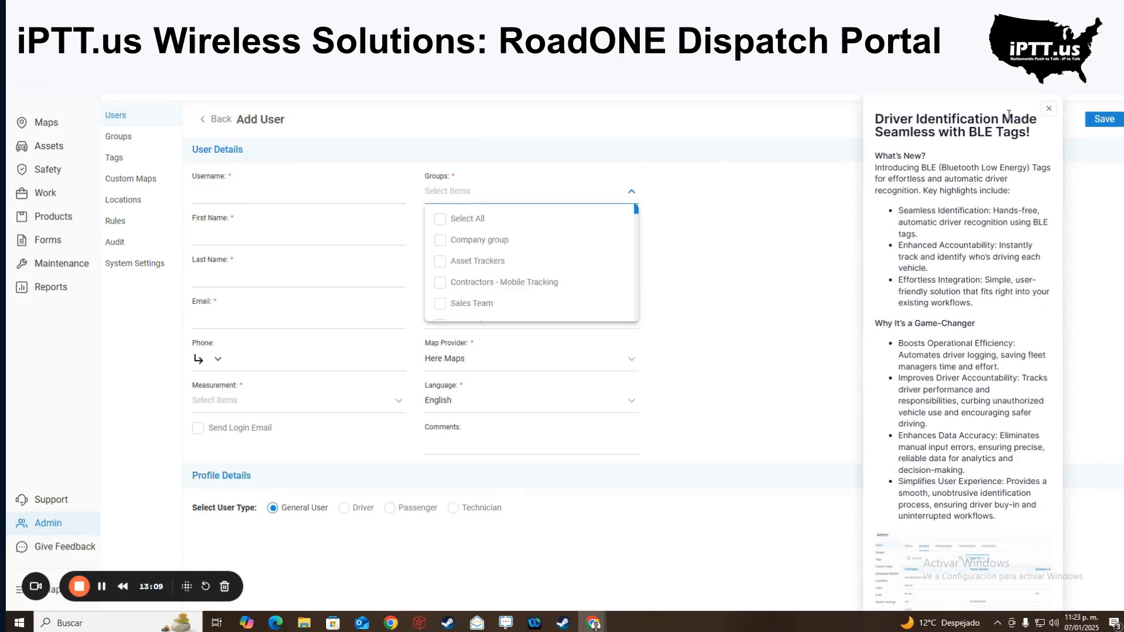
click(1048, 108)
click(712, 250)
click(532, 234)
click(864, 240)
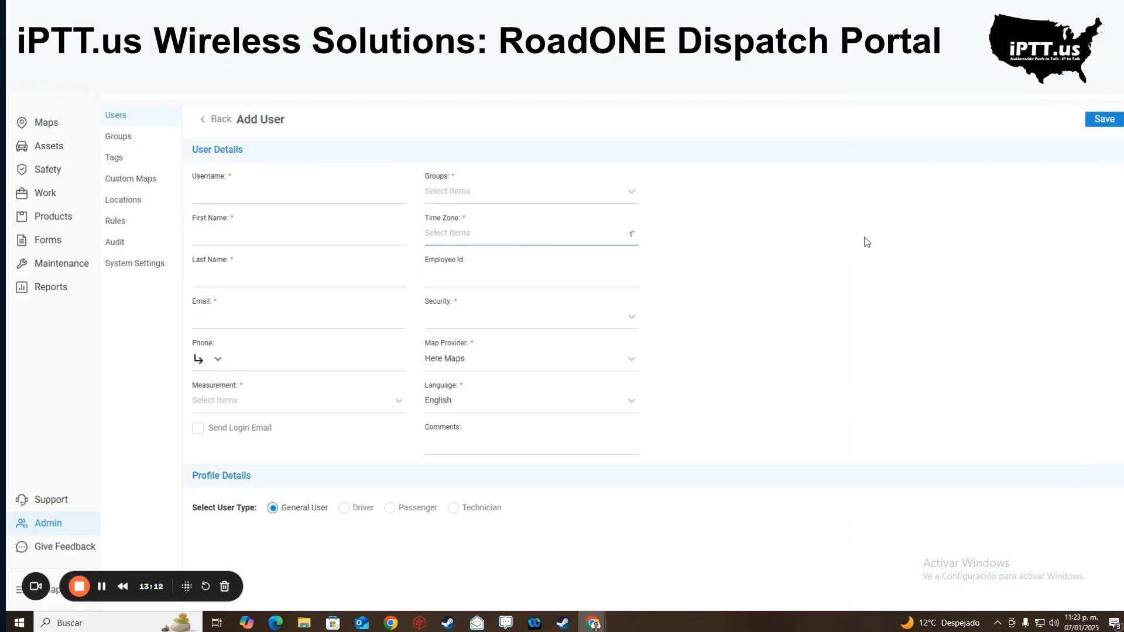
click(347, 240)
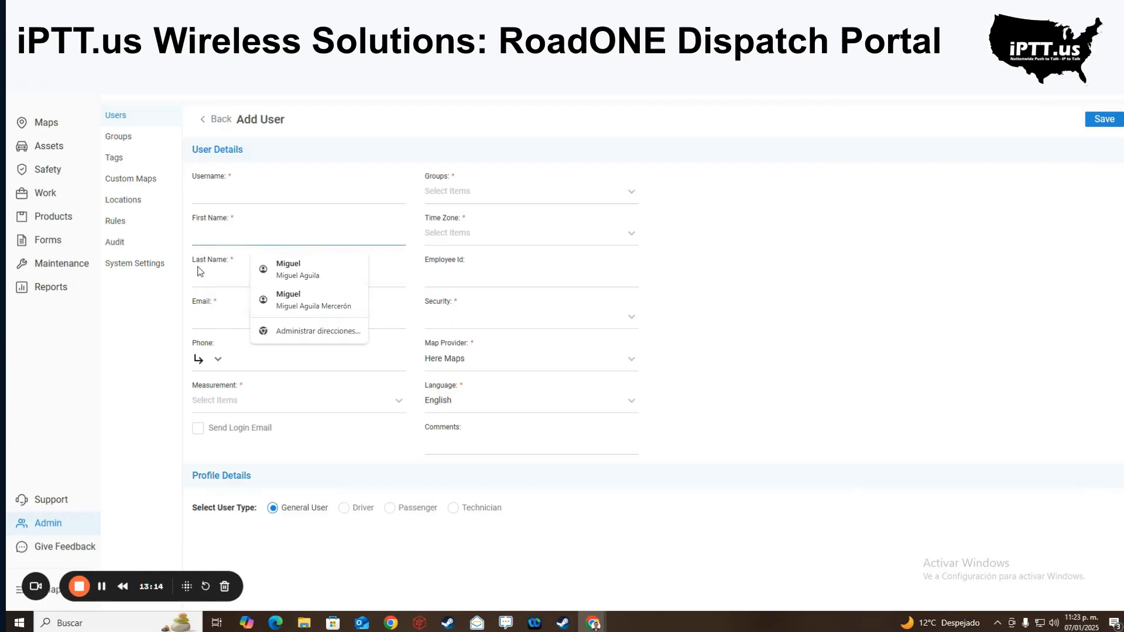
click(558, 277)
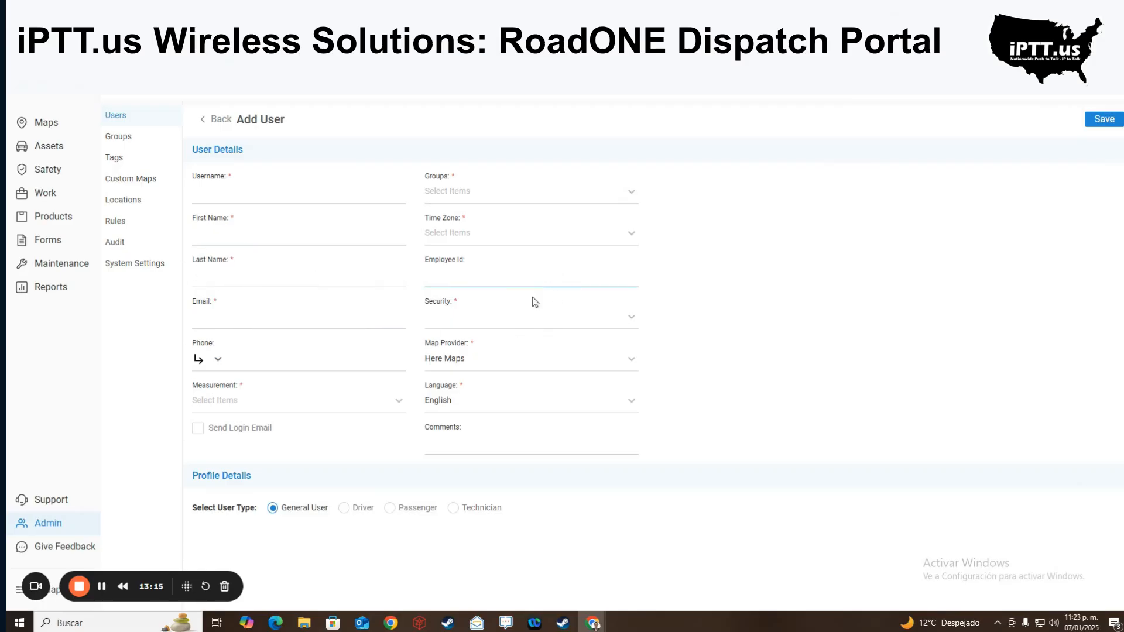
- Browse the security role options without choosing one
click(511, 326)
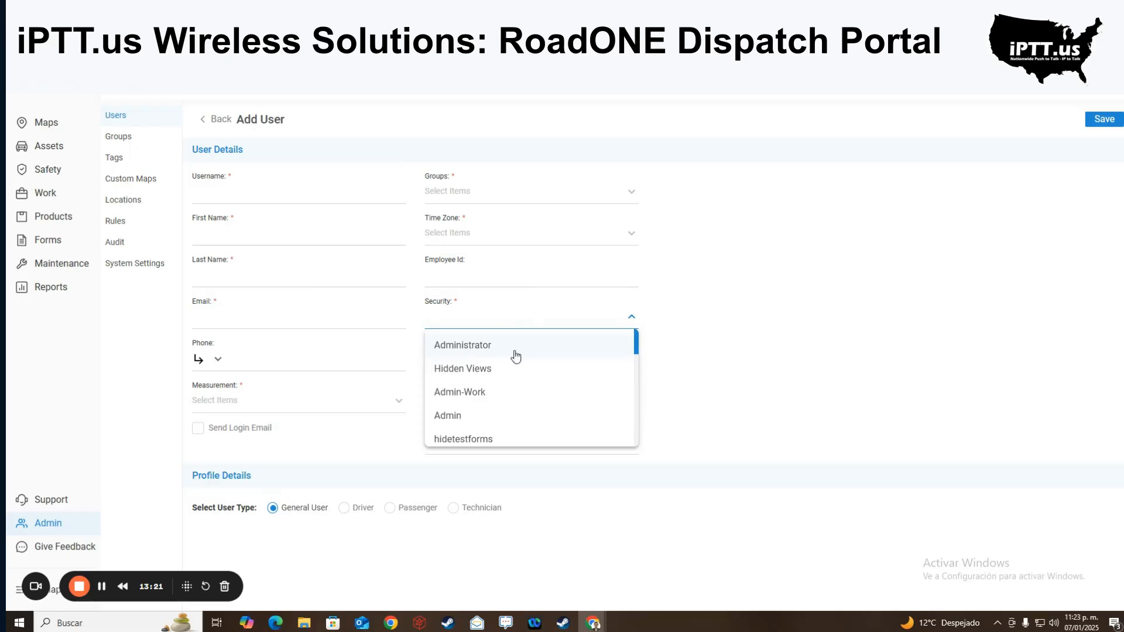
scroll(515, 355, down, 2)
scroll(515, 356, up, 2)
scroll(466, 414, down, 5)
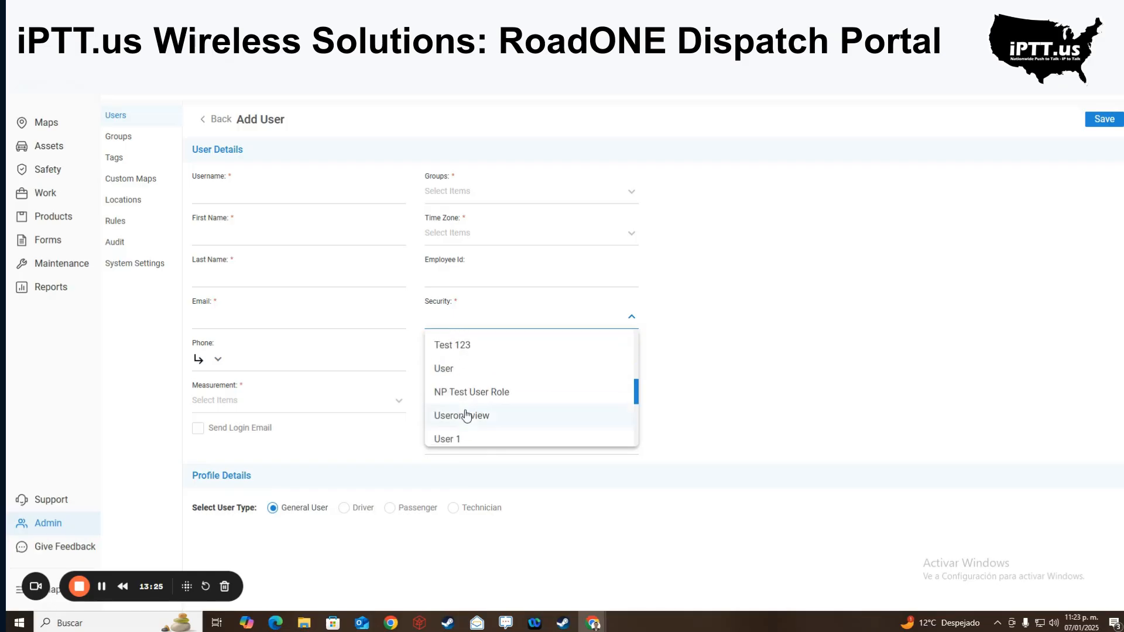
scroll(493, 385, down, 3)
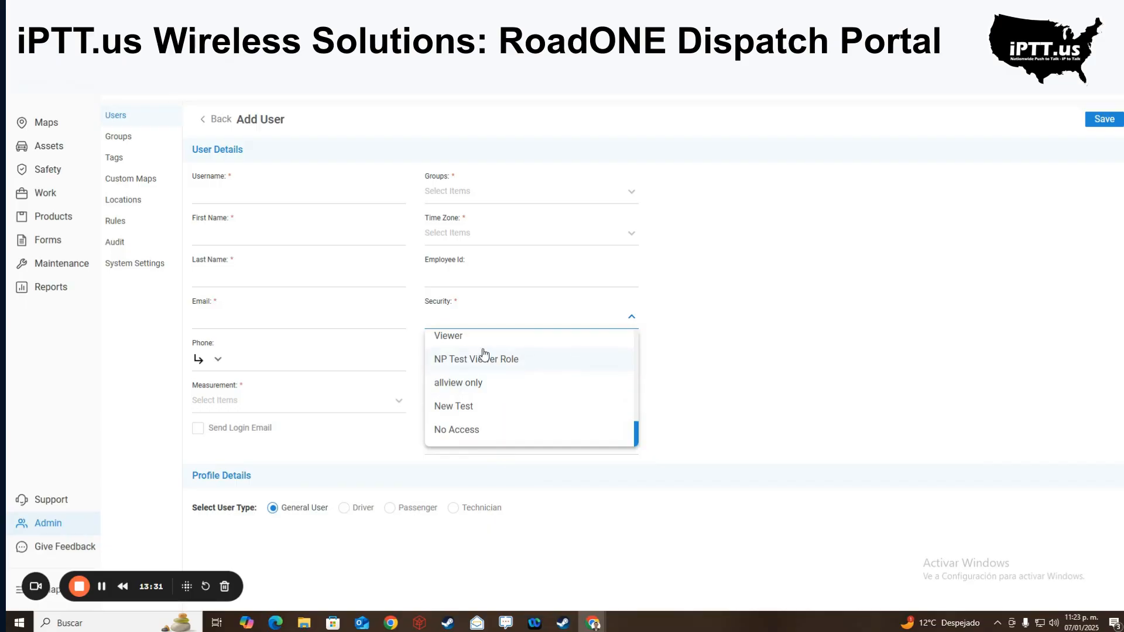
scroll(544, 393, up, 5)
scroll(544, 393, up, 1)
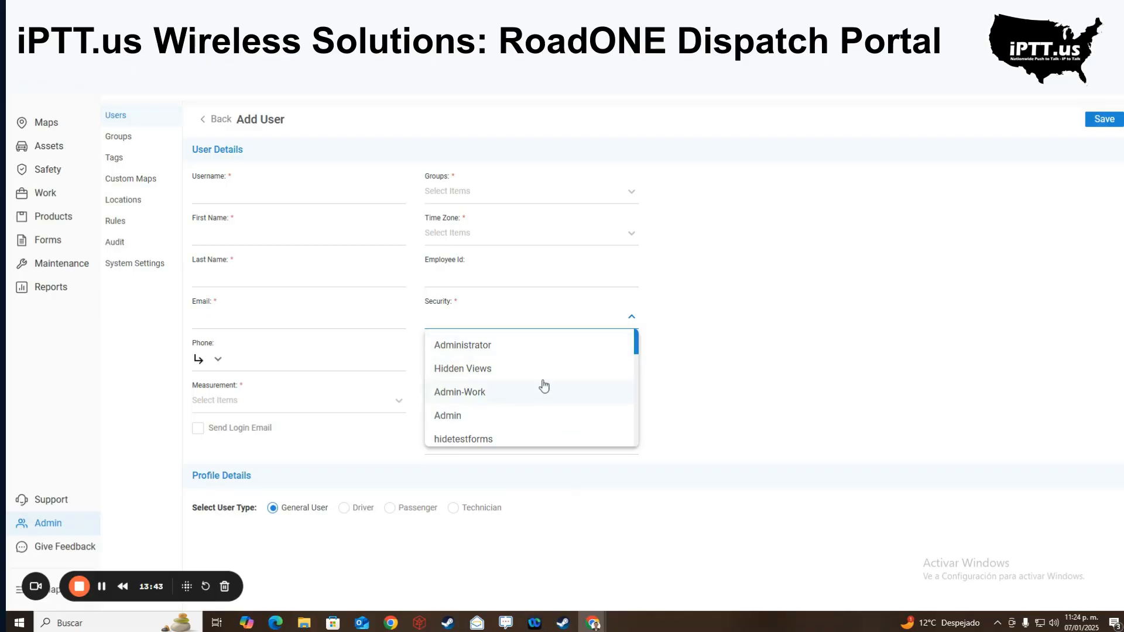
scroll(562, 378, down, 1)
scroll(574, 371, down, 2)
click(684, 360)
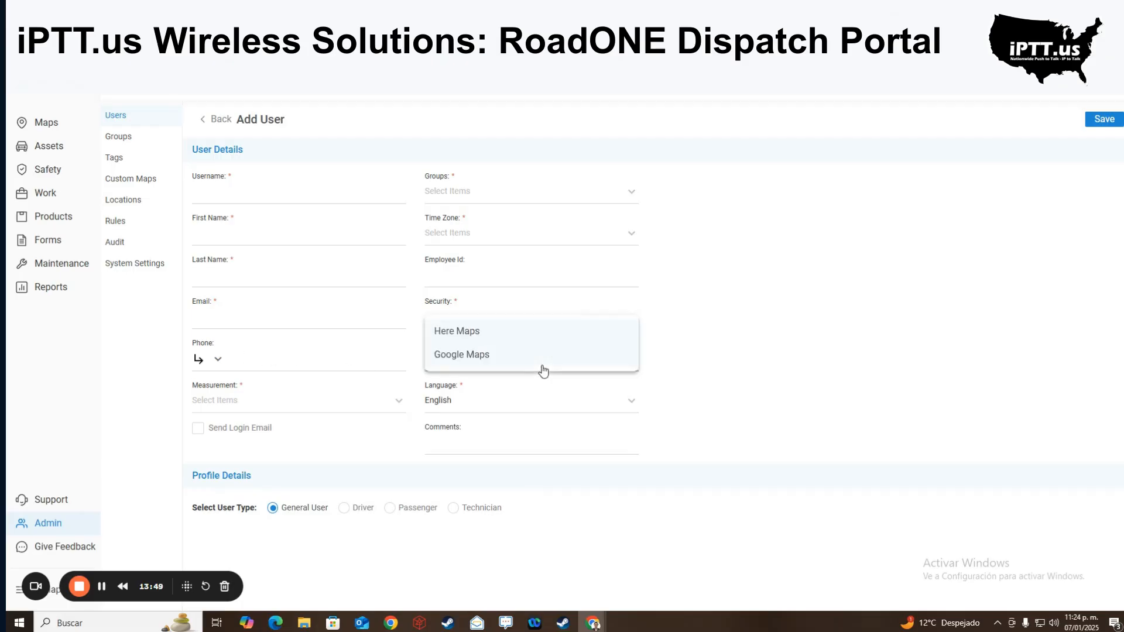
- Keep Here Maps as map provider and English as language, leaving measurement unset
click(542, 371)
click(790, 330)
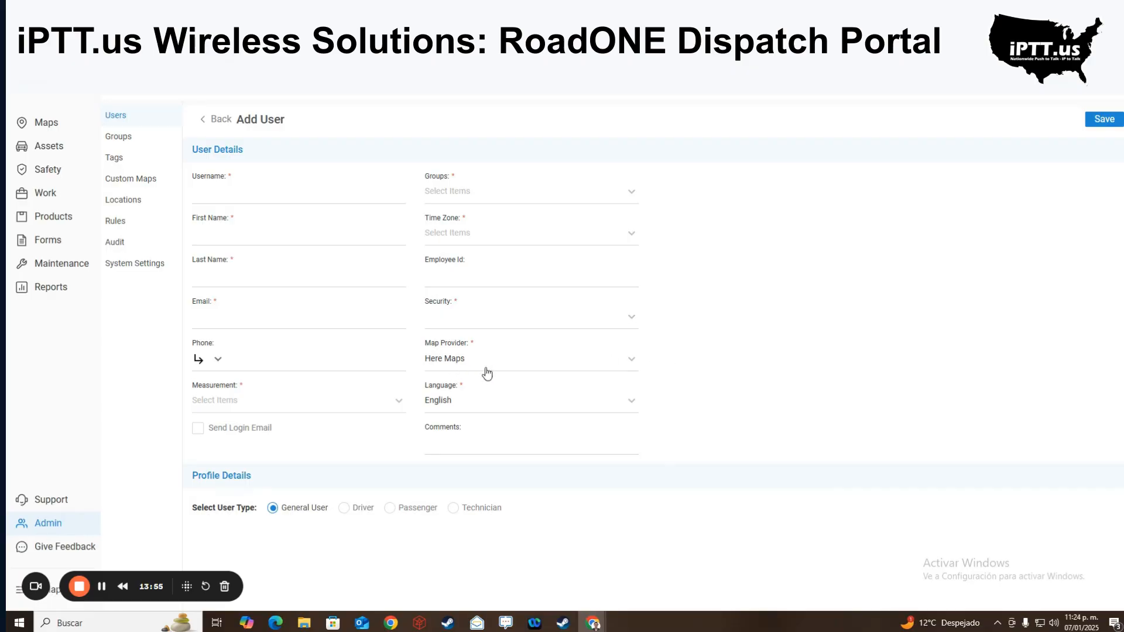
click(523, 401)
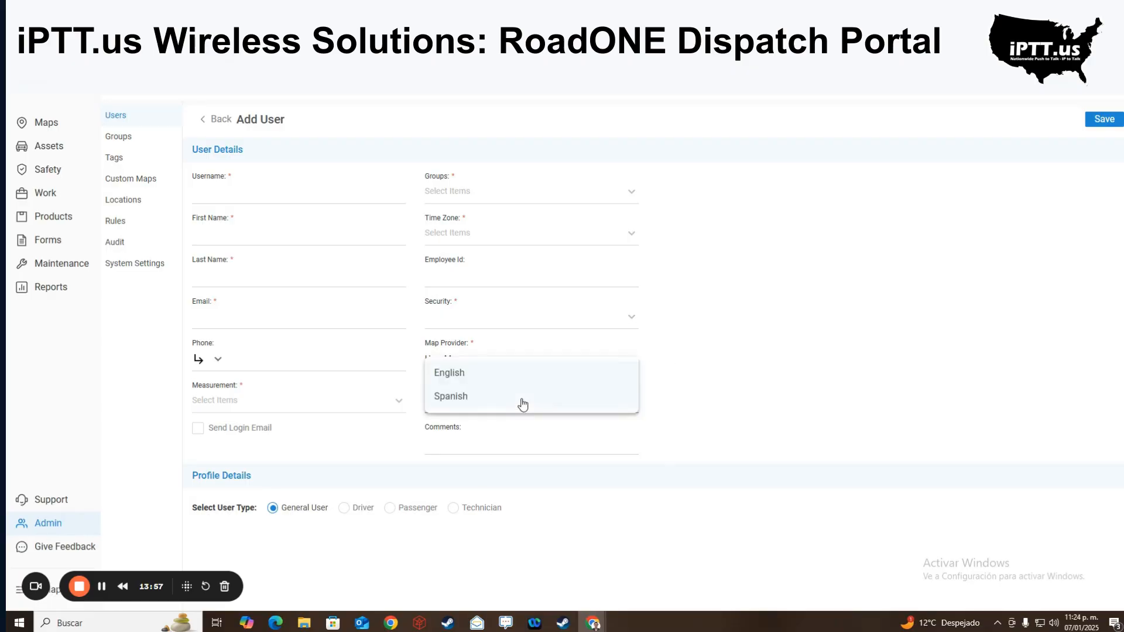
click(939, 455)
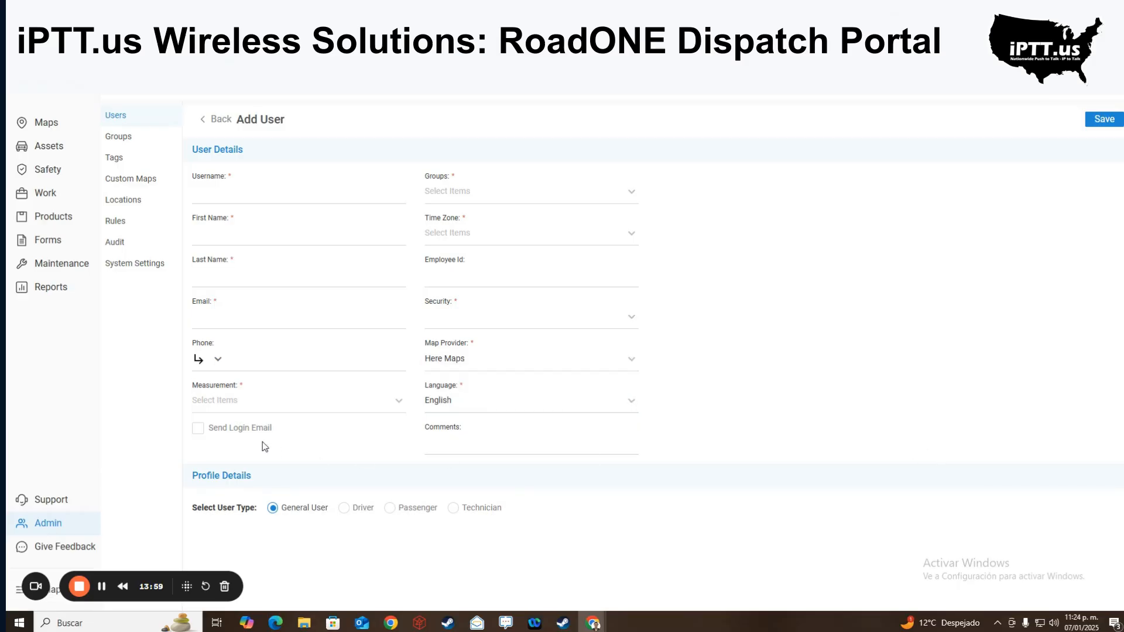
click(295, 404)
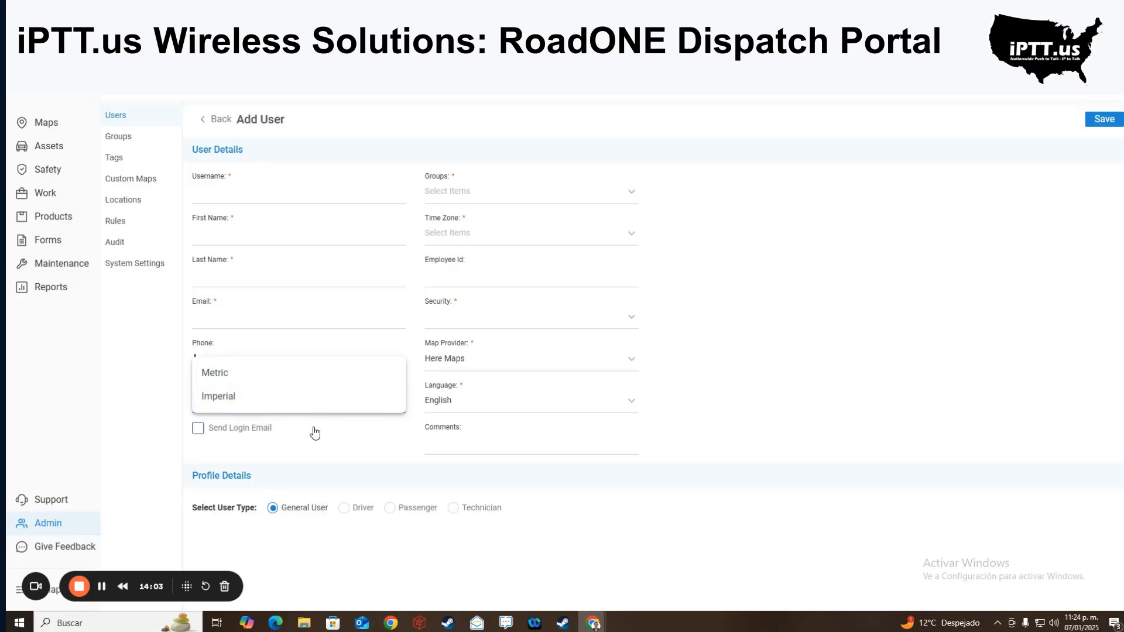
click(344, 443)
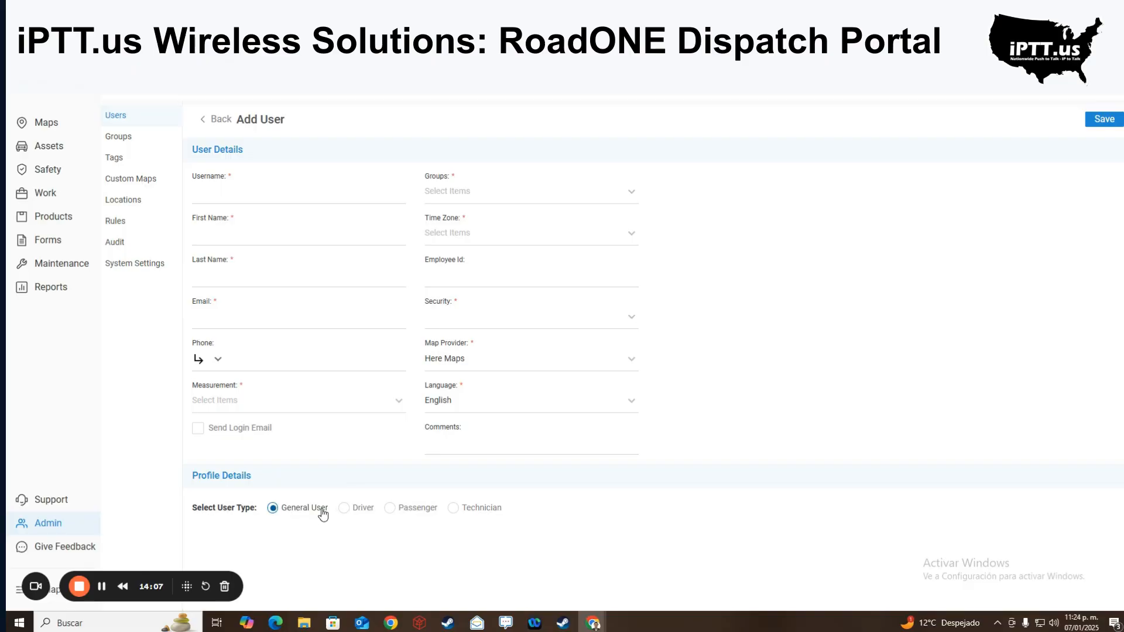
- Set the new user's type to Driver after trying Passenger and Technician
click(344, 508)
click(452, 508)
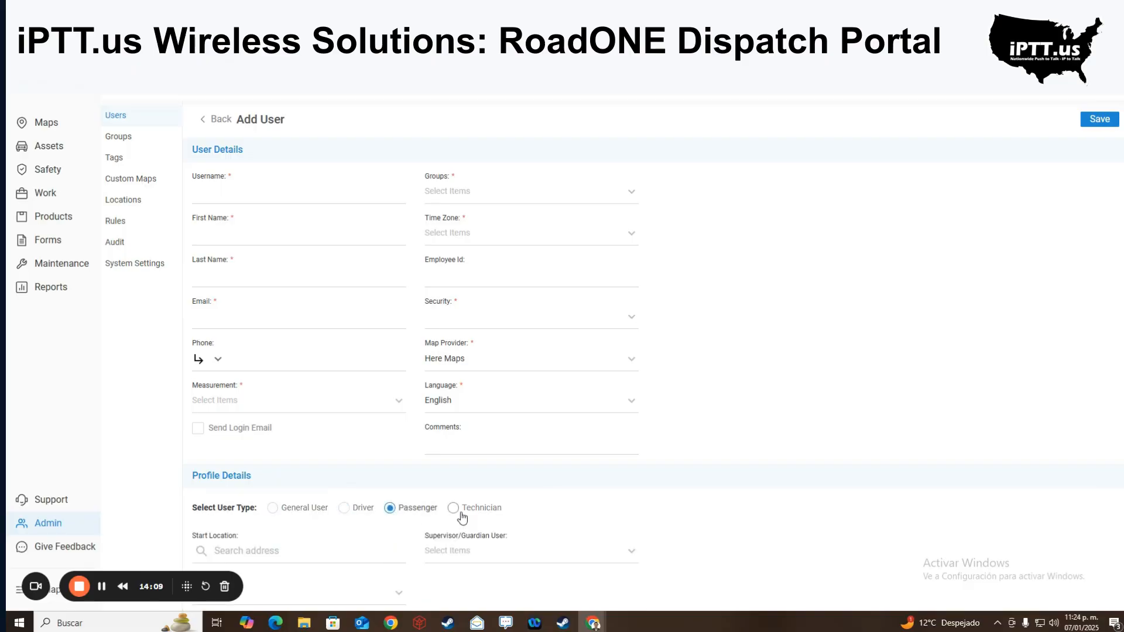
click(352, 508)
scroll(362, 511, down, 2)
scroll(362, 511, down, 1)
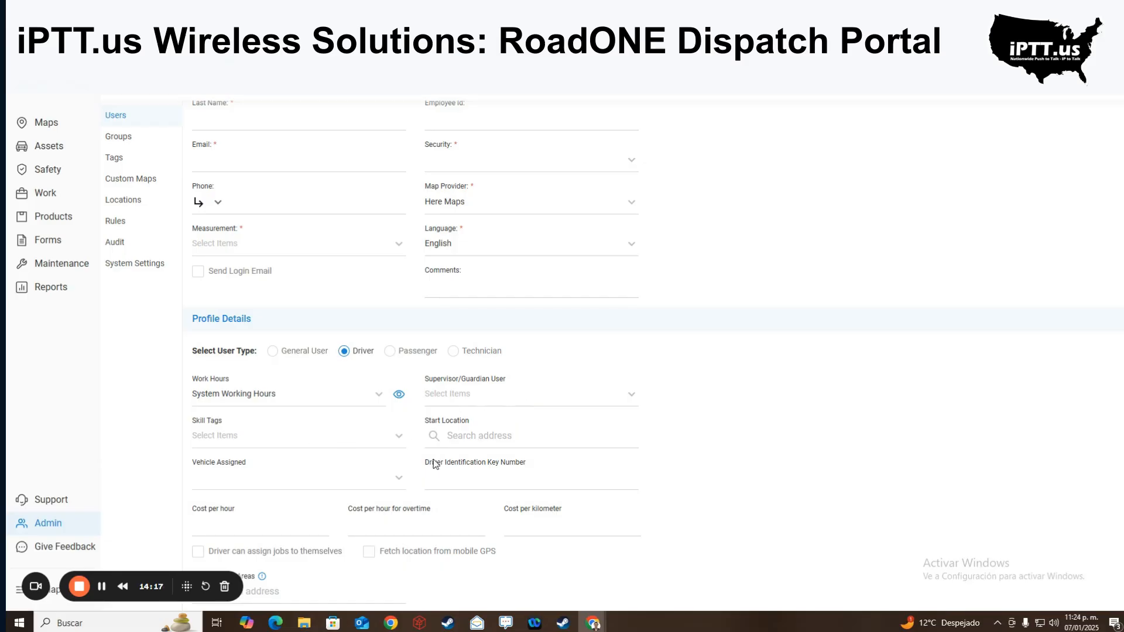
- Check the assignable vehicles and visit the Driver Identification Key Number and overtime cost fields
click(391, 487)
click(501, 477)
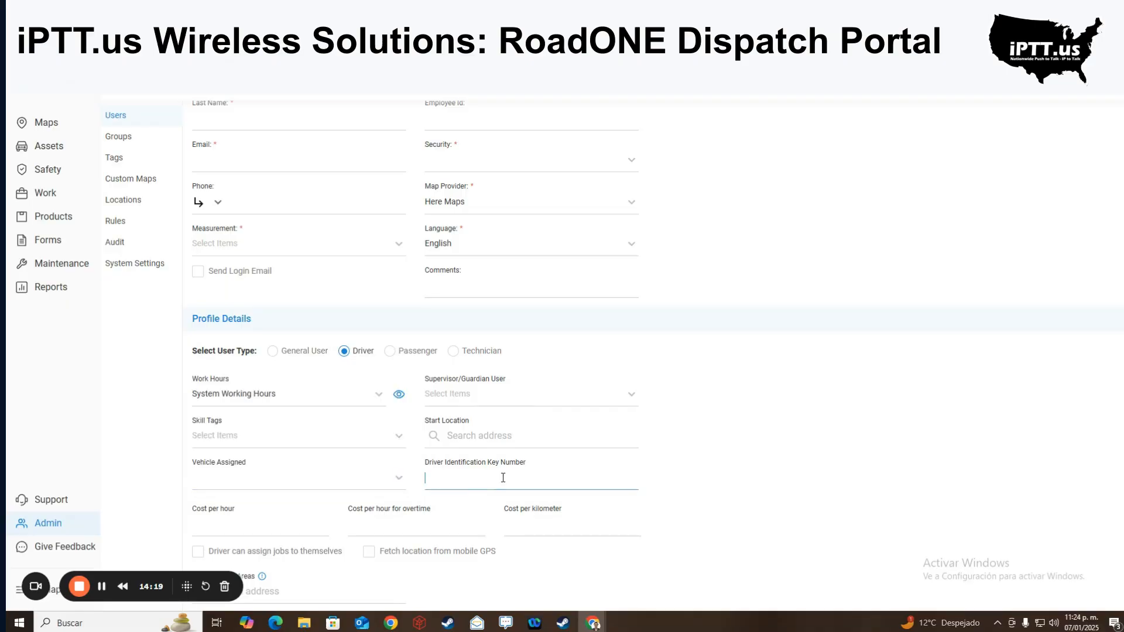
scroll(467, 487, down, 1)
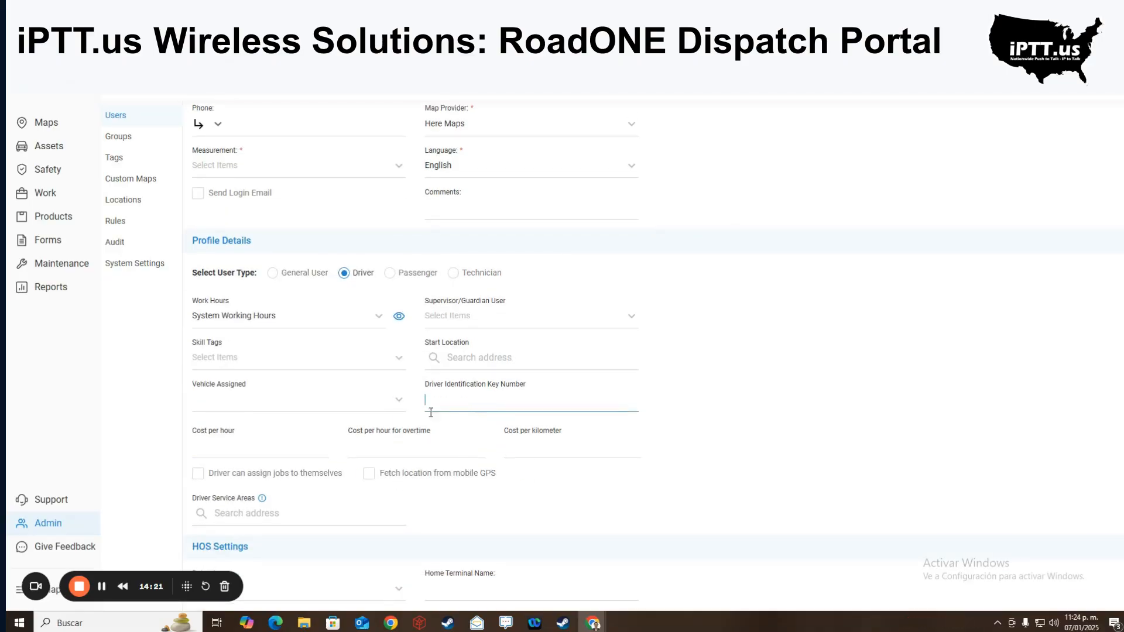
click(243, 455)
click(403, 450)
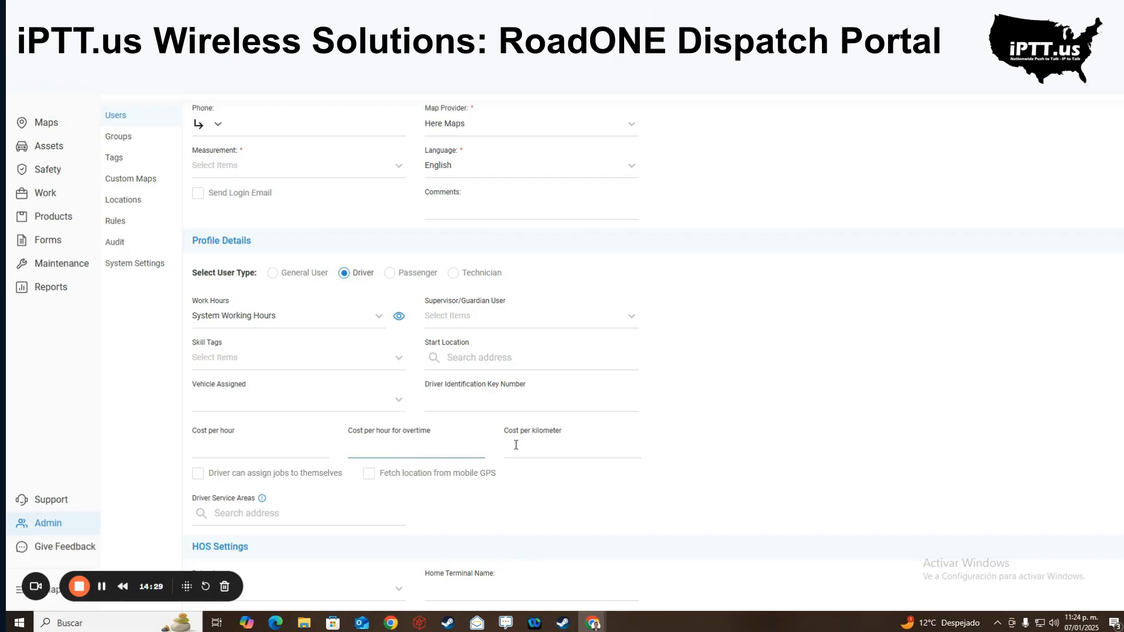
scroll(495, 459, down, 4)
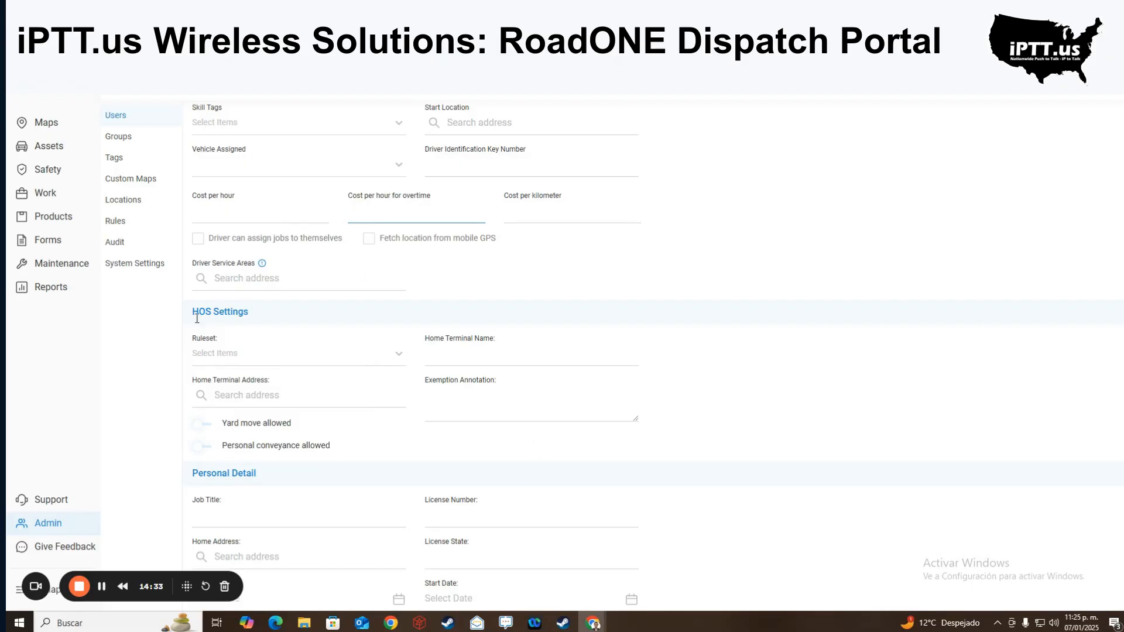
scroll(305, 422, down, 1)
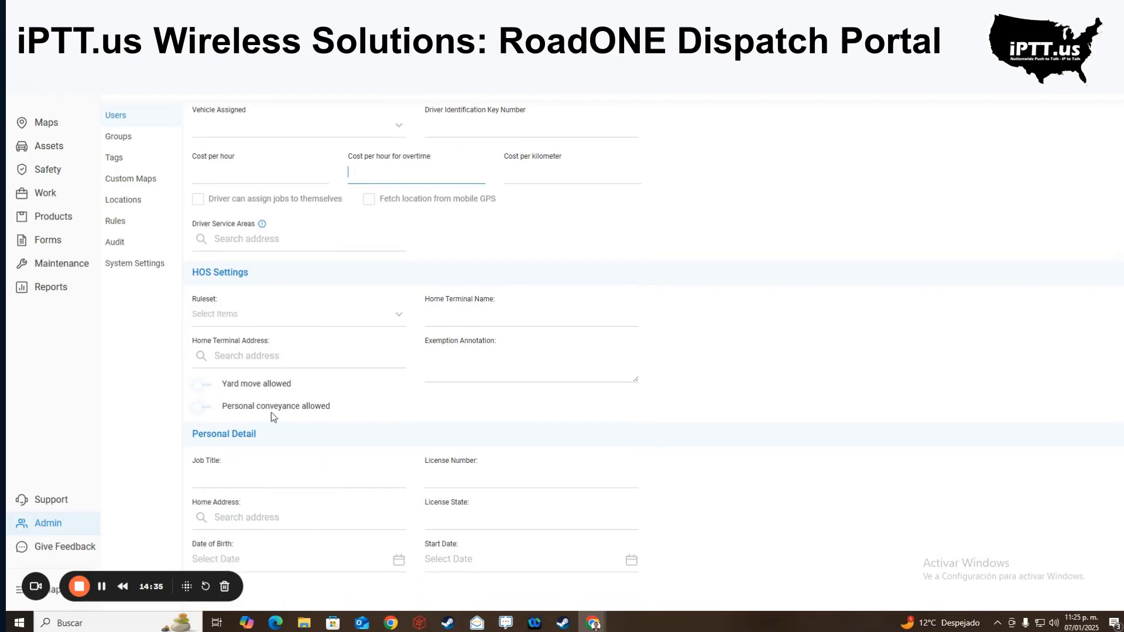
- Visit the Job Title, License Number and License State fields, then show Admin Groups
click(225, 480)
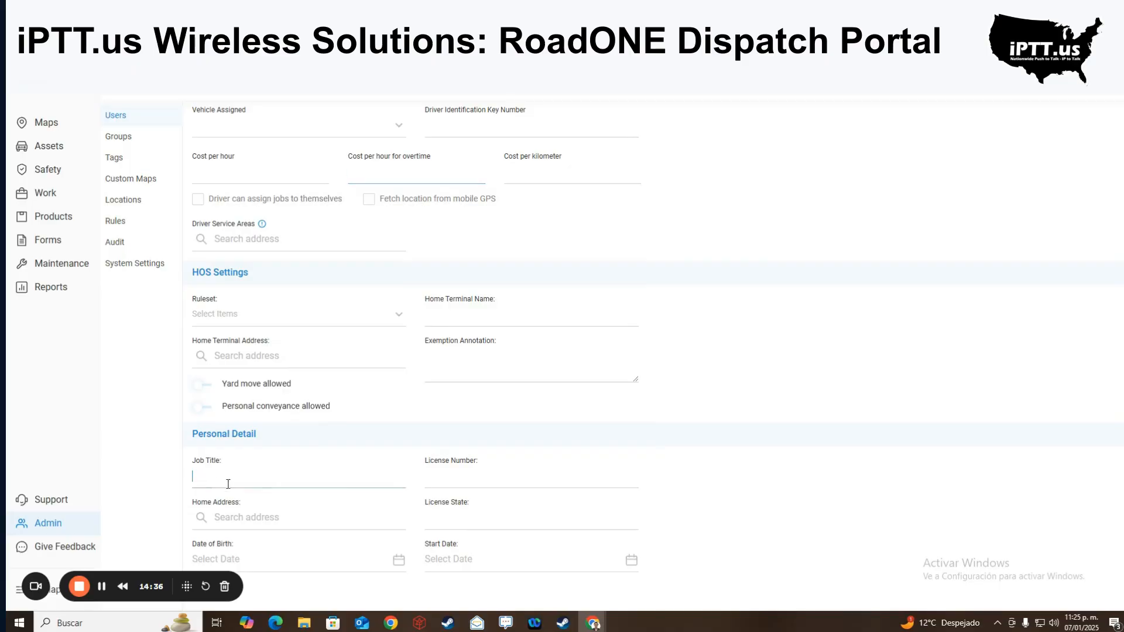
click(450, 482)
click(448, 528)
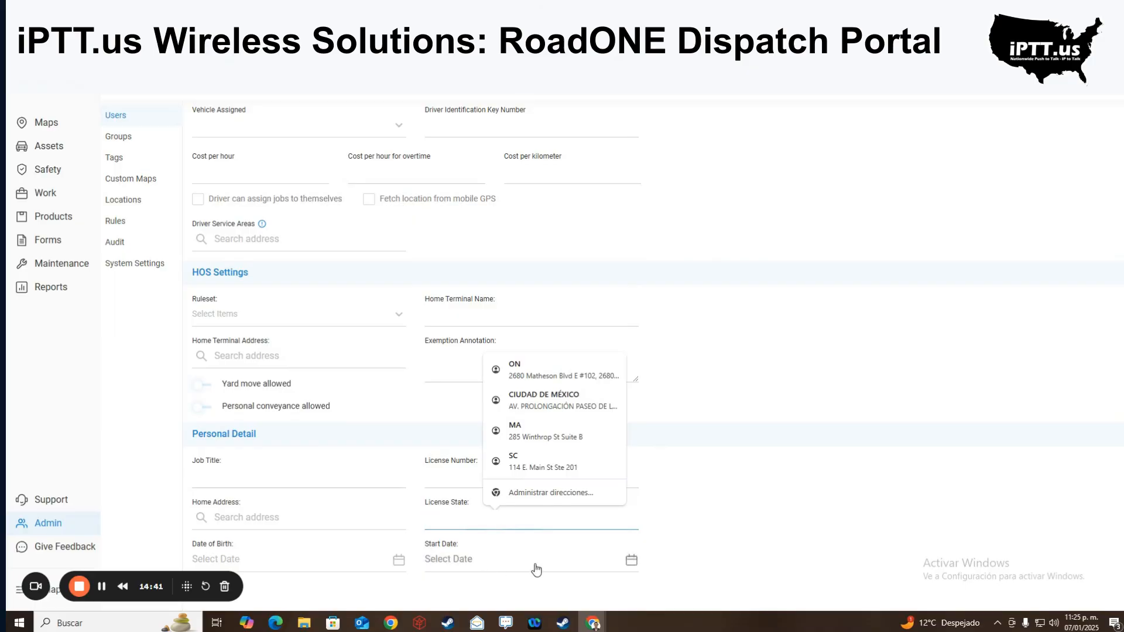
click(130, 146)
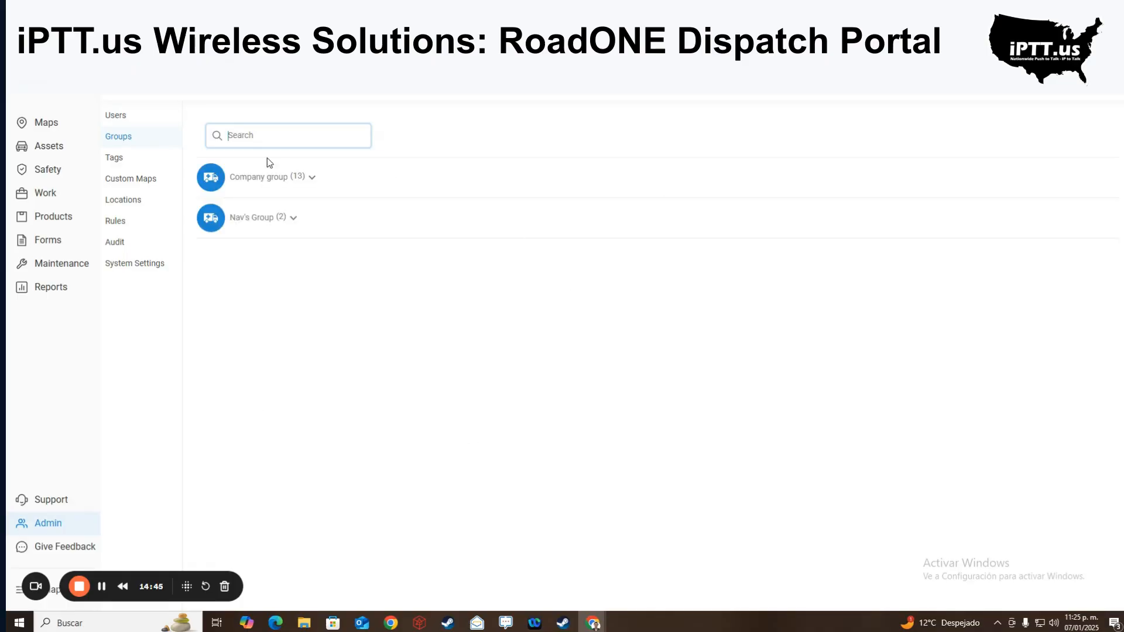
- Expand Company group's 13 subgroups and Nav's Group, then go to the Tags list
click(312, 178)
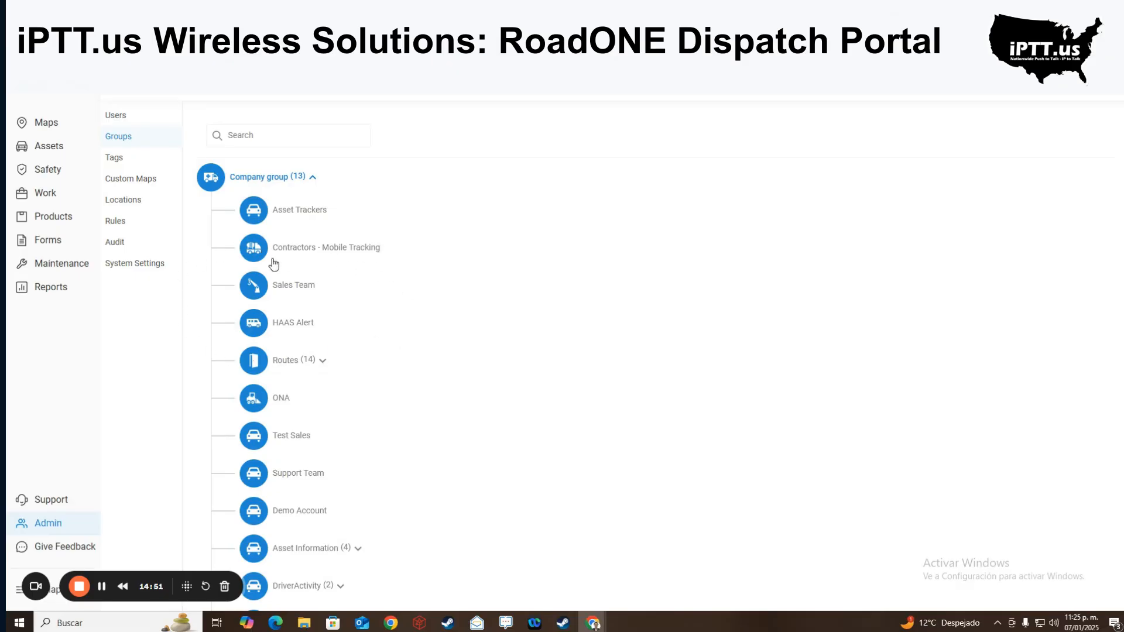
scroll(281, 487, down, 2)
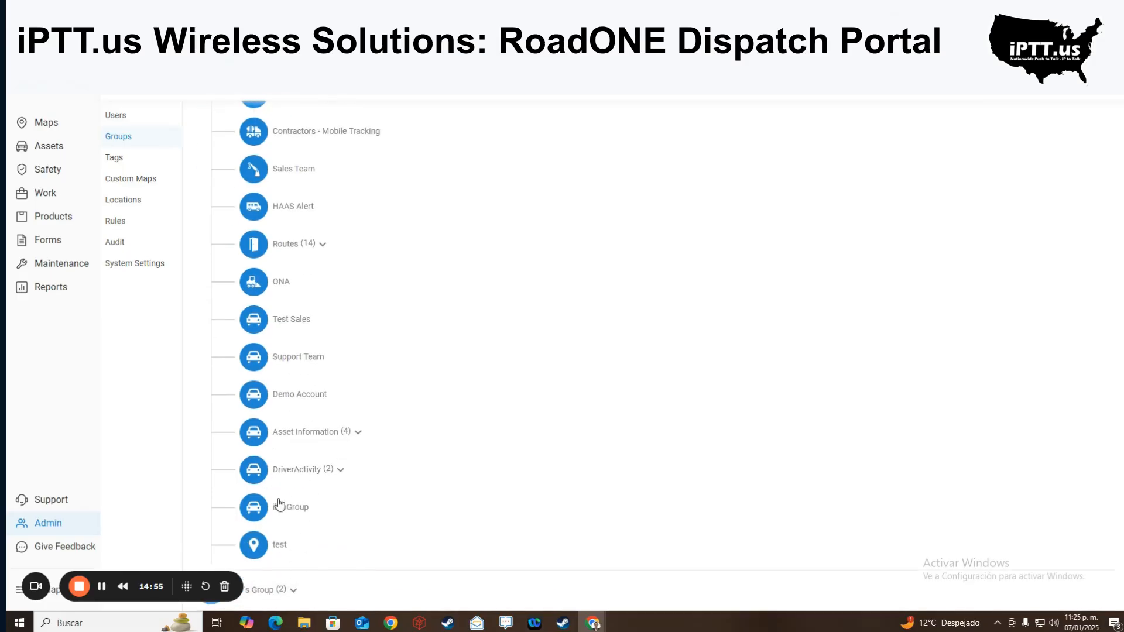
click(290, 595)
scroll(281, 497, down, 2)
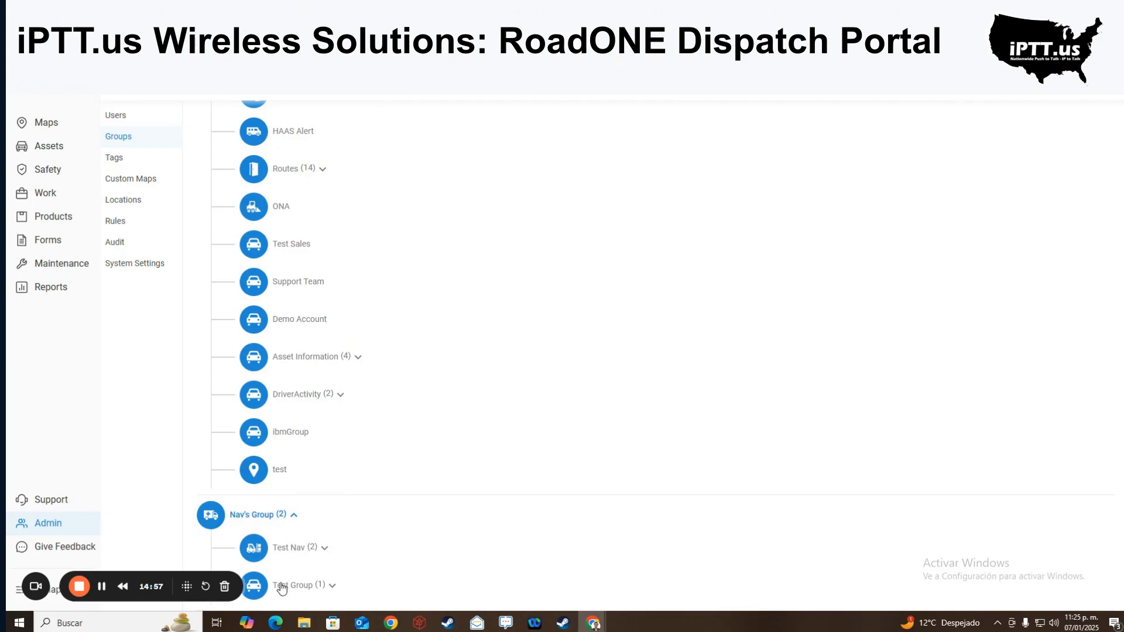
scroll(261, 450, up, 5)
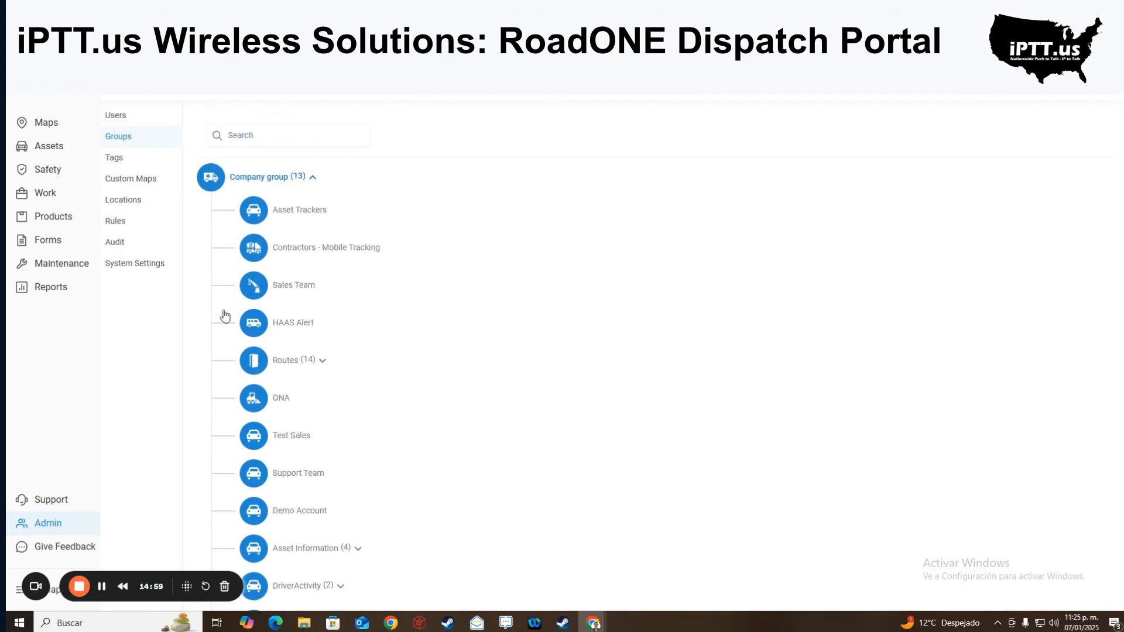
click(131, 161)
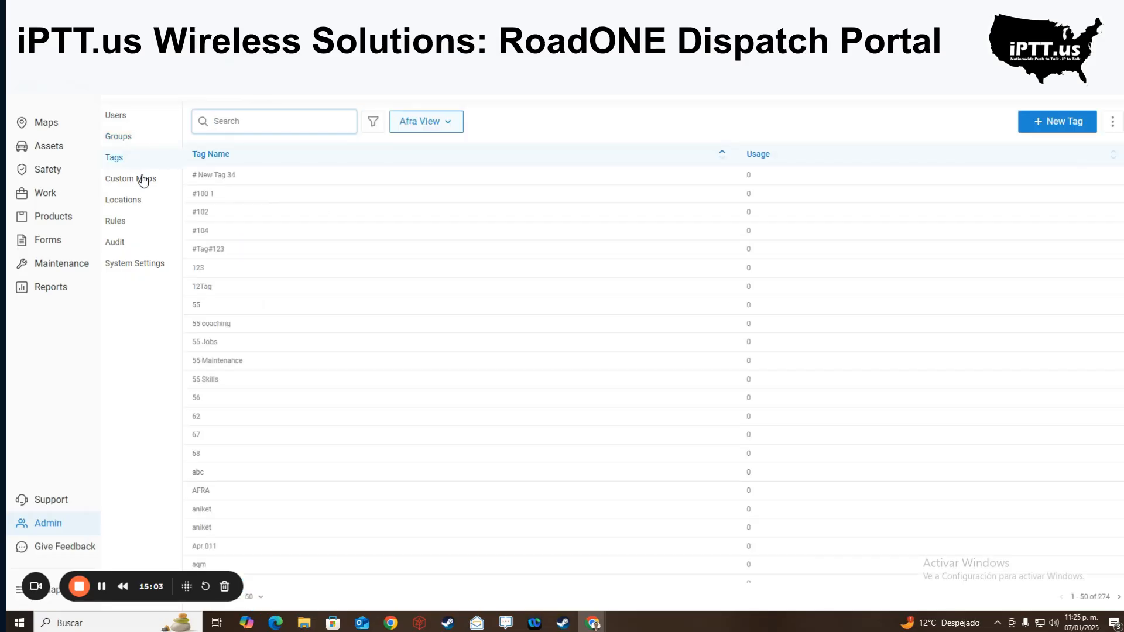
- Start a new tag and view tag types, cancel it, then reach the 209-entry Locations list
click(1050, 124)
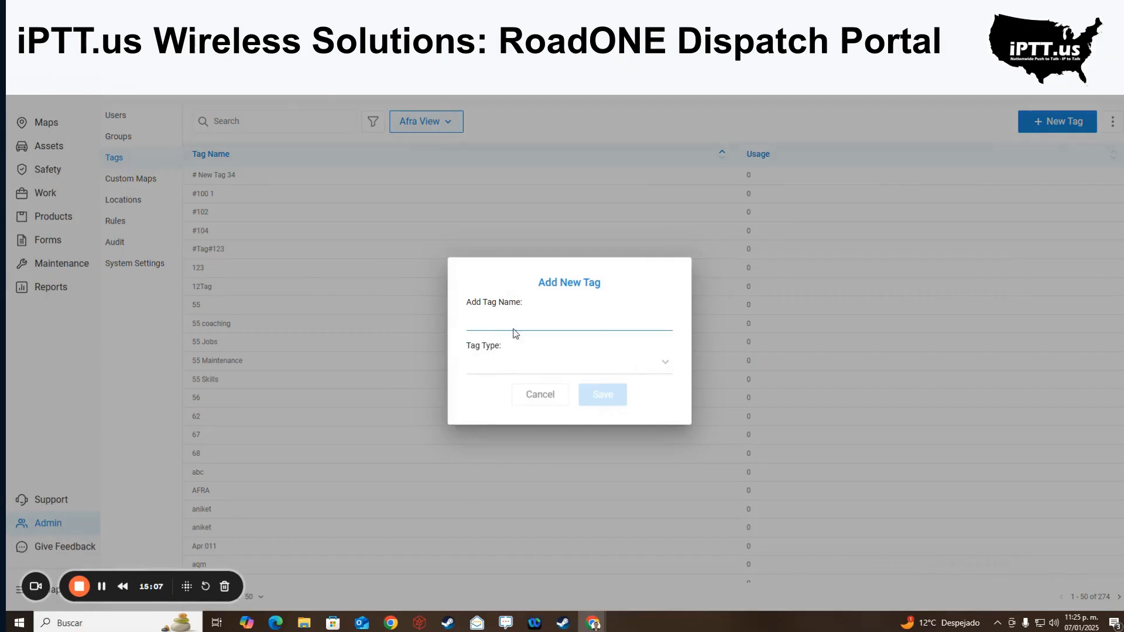
click(502, 359)
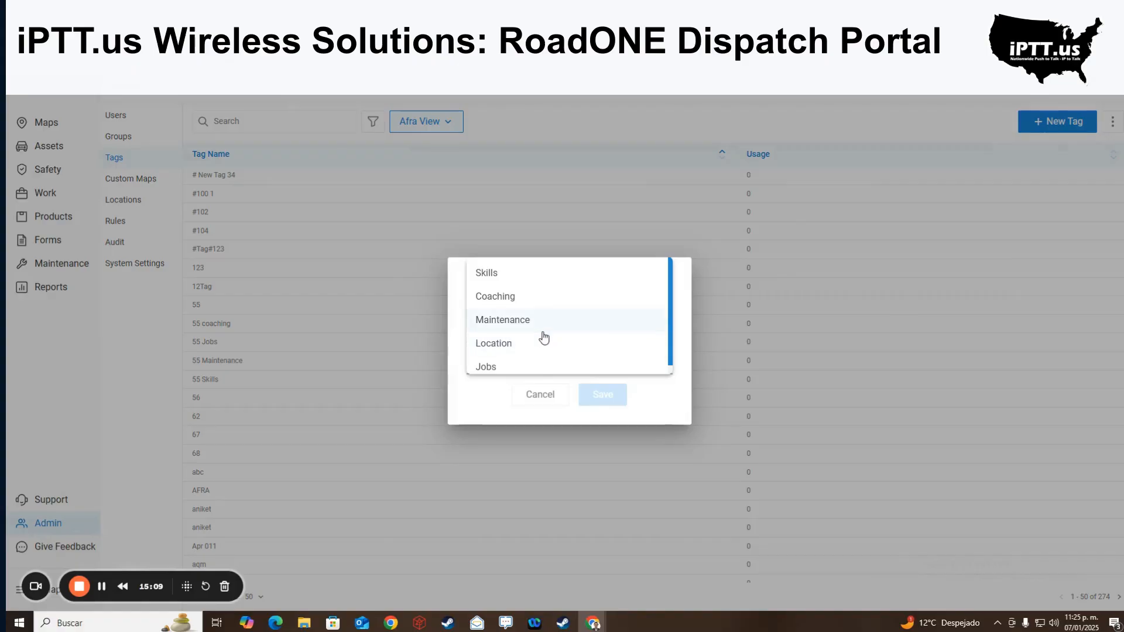
scroll(523, 326, down, 1)
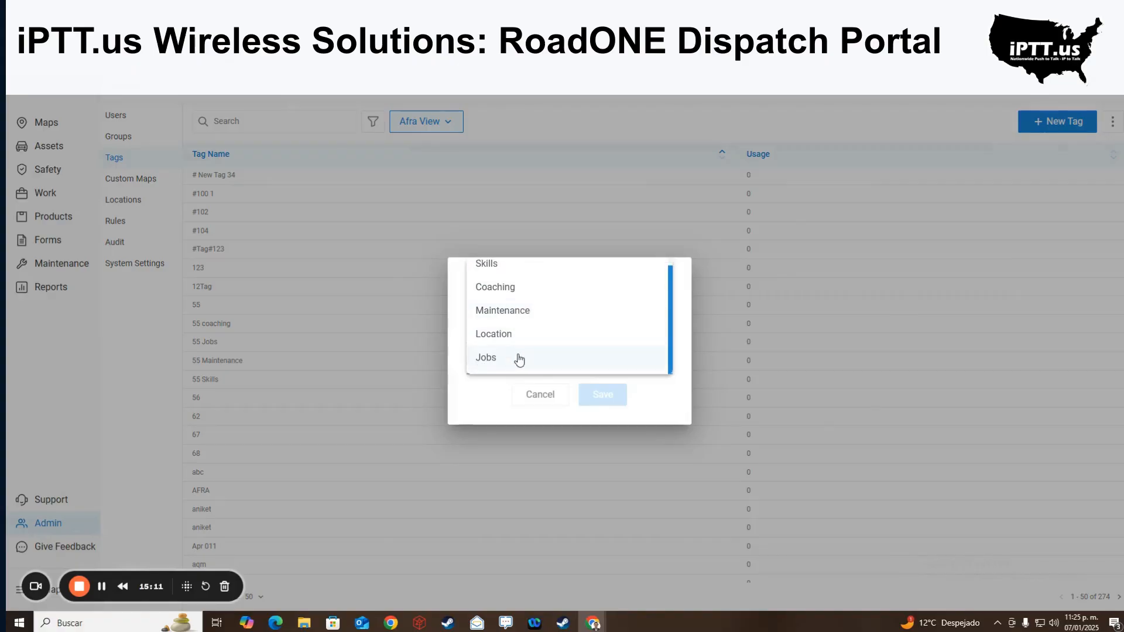
click(532, 403)
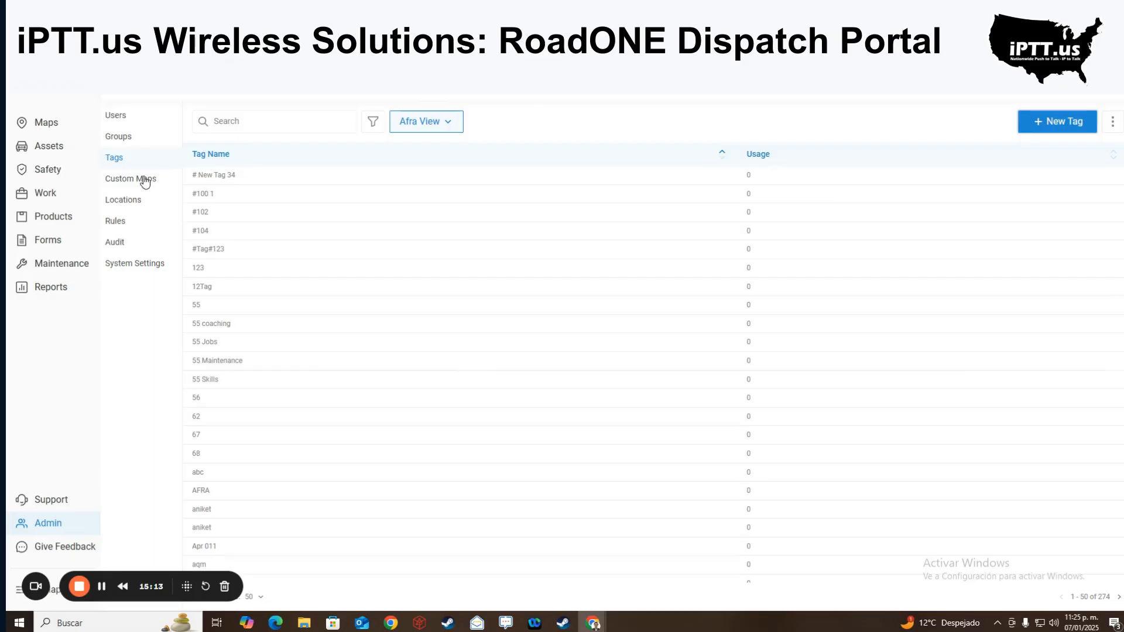
click(140, 182)
click(125, 204)
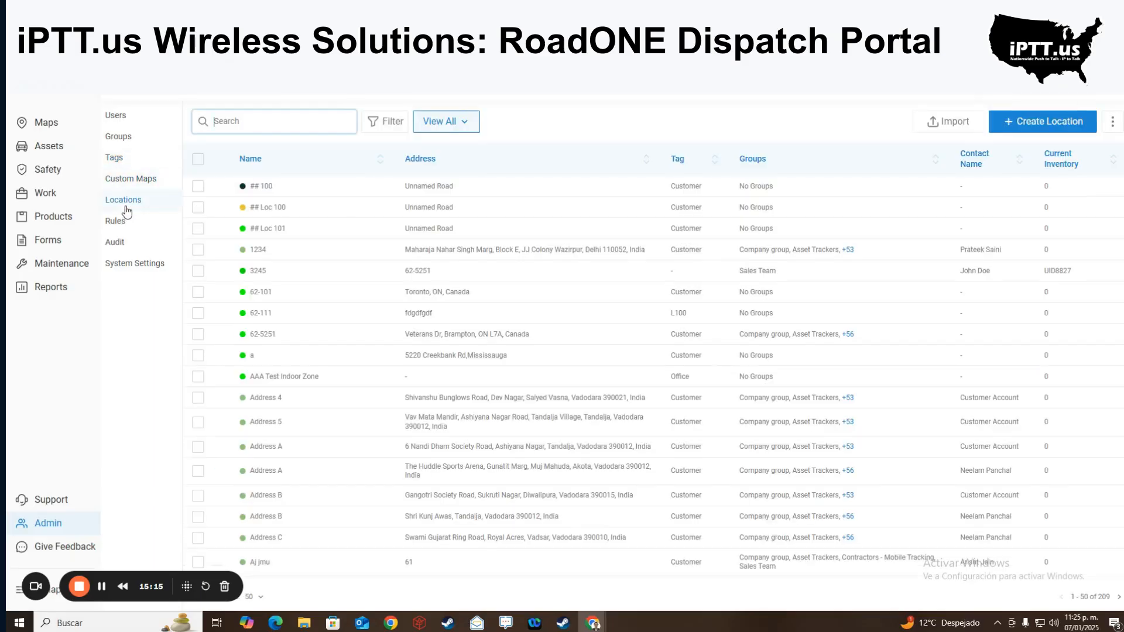
- Open Safety Management rules and highlight Hard Acceleration, Hard Brake, Hard Turn and No Seatbelt titles
click(127, 220)
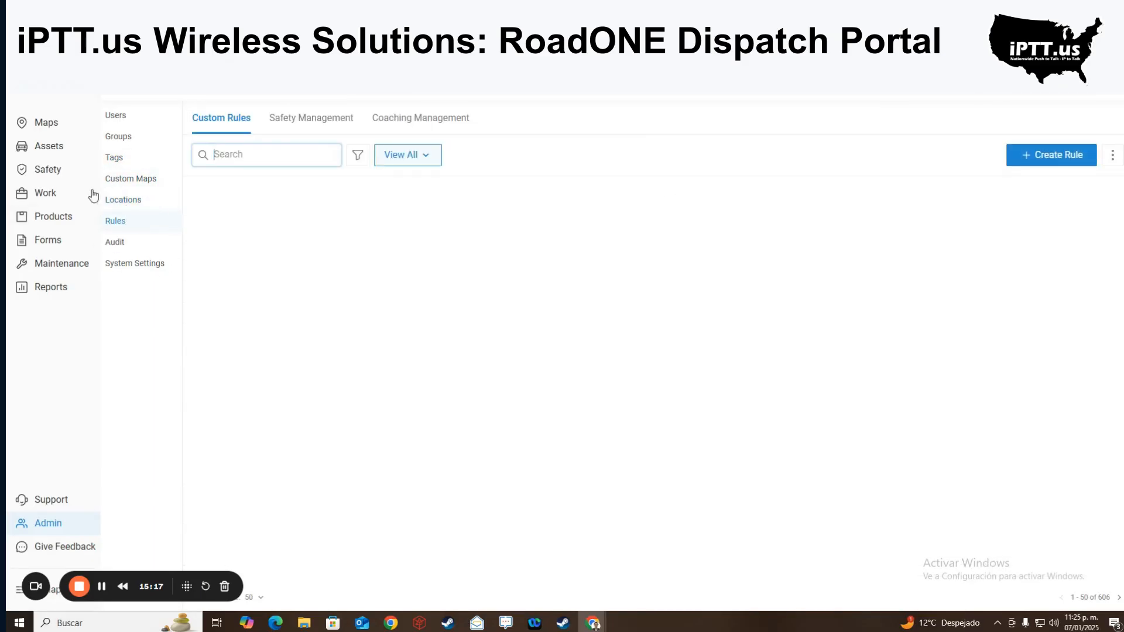
click(122, 226)
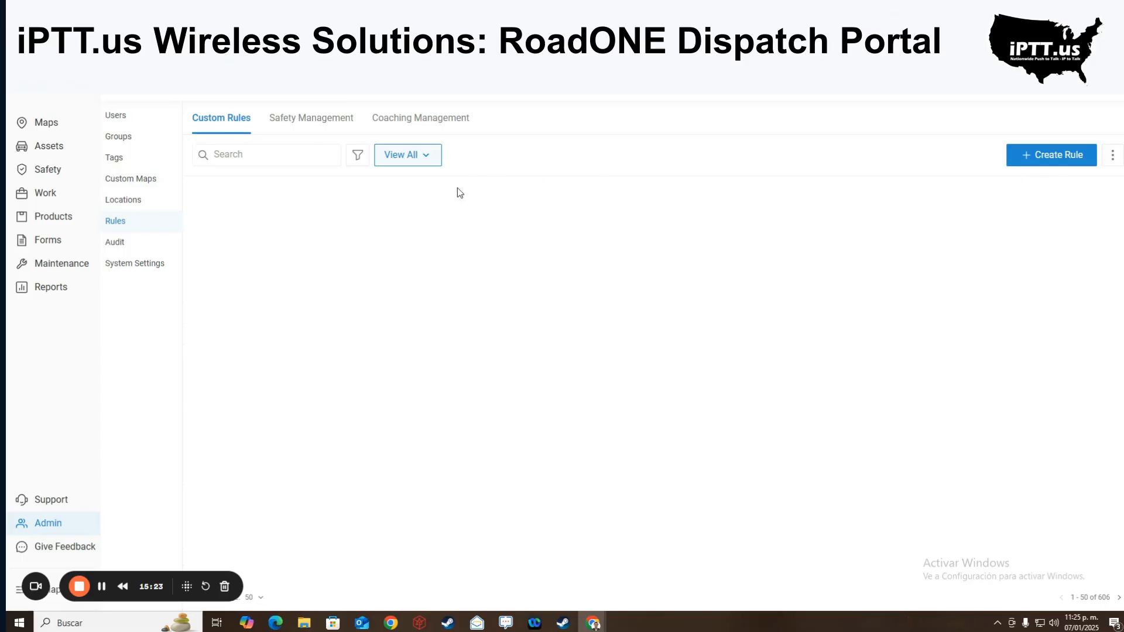
click(282, 126)
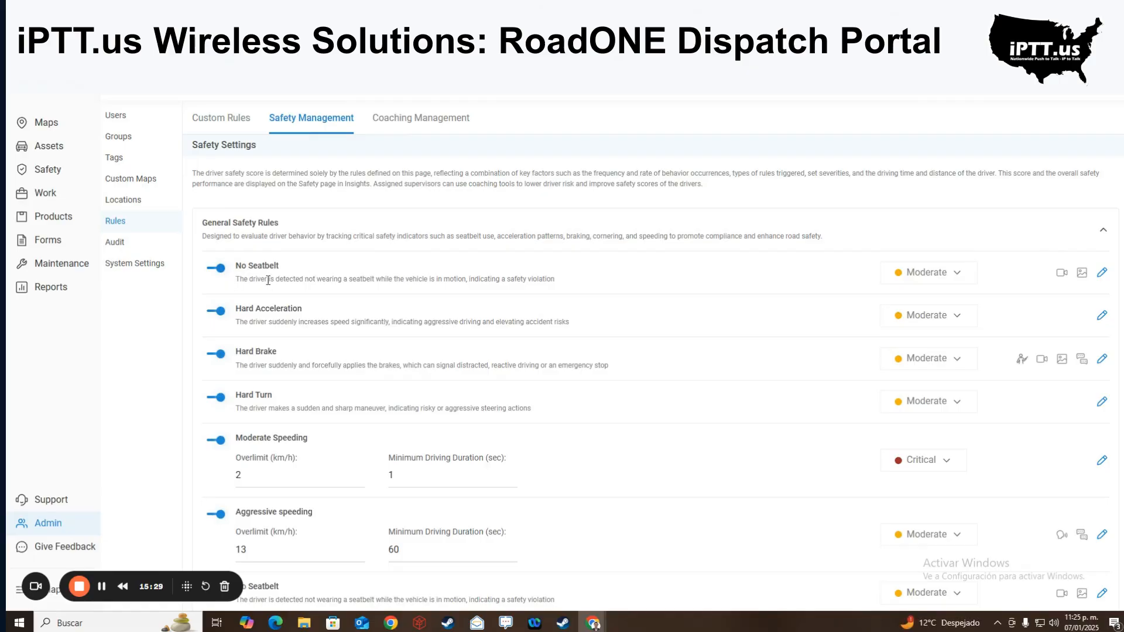
drag(249, 308, 326, 317)
drag(236, 352, 285, 354)
drag(234, 395, 282, 396)
drag(240, 450, 299, 459)
scroll(322, 457, down, 3)
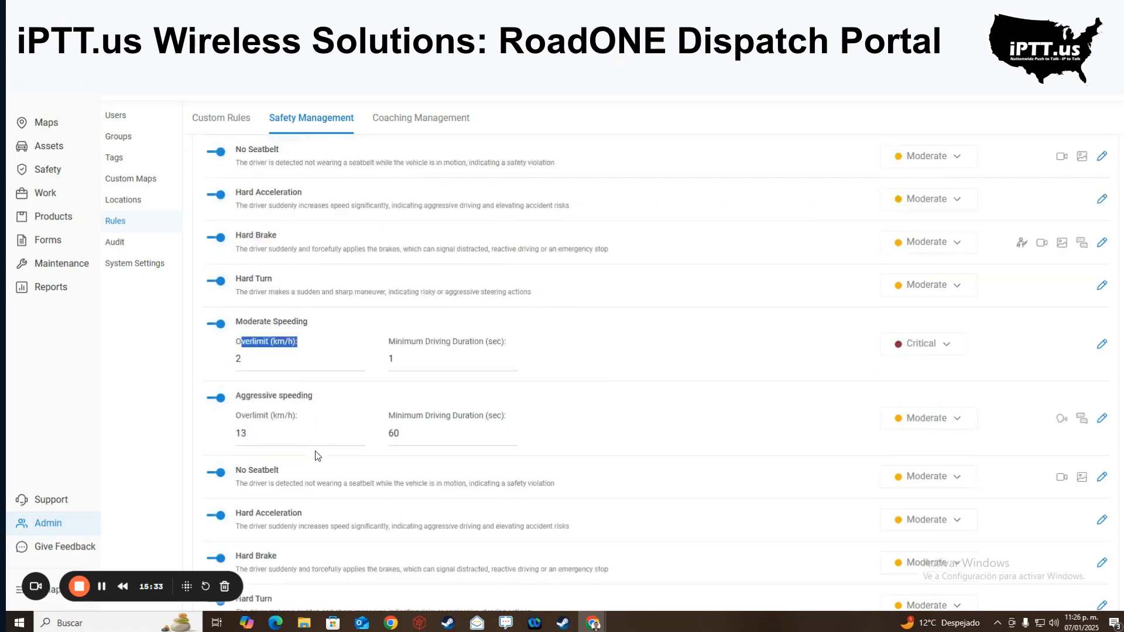
drag(258, 355, 309, 357)
drag(237, 430, 275, 431)
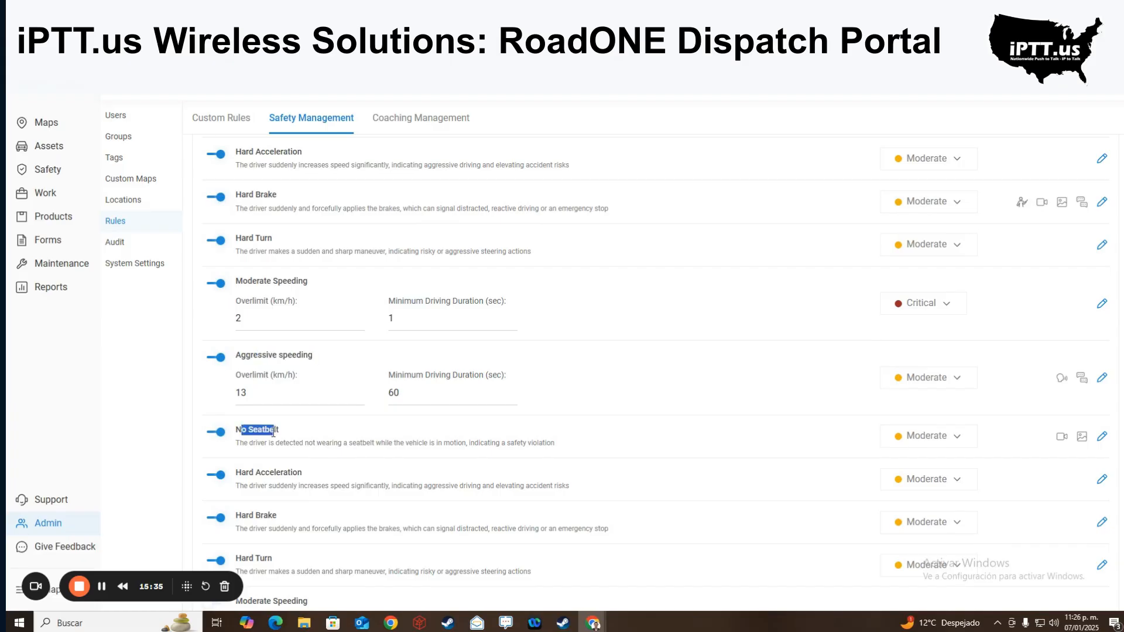
mouse_move(255, 472)
mouse_down()
mouse_move(293, 475)
mouse_move(254, 481)
mouse_move(273, 481)
mouse_up()
- Scroll further, highlighting the Following Distance Detection and Cell Phone Use While Driving rules
scroll(275, 468, down, 2)
scroll(275, 477, down, 3)
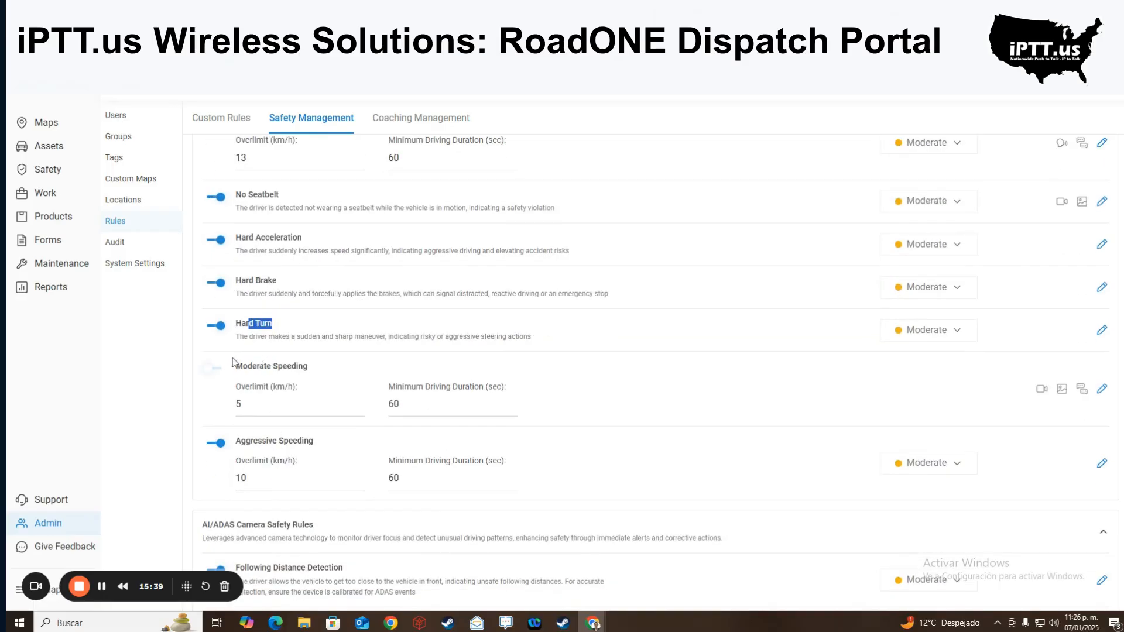
drag(232, 362, 313, 367)
drag(241, 441, 319, 443)
scroll(313, 436, down, 3)
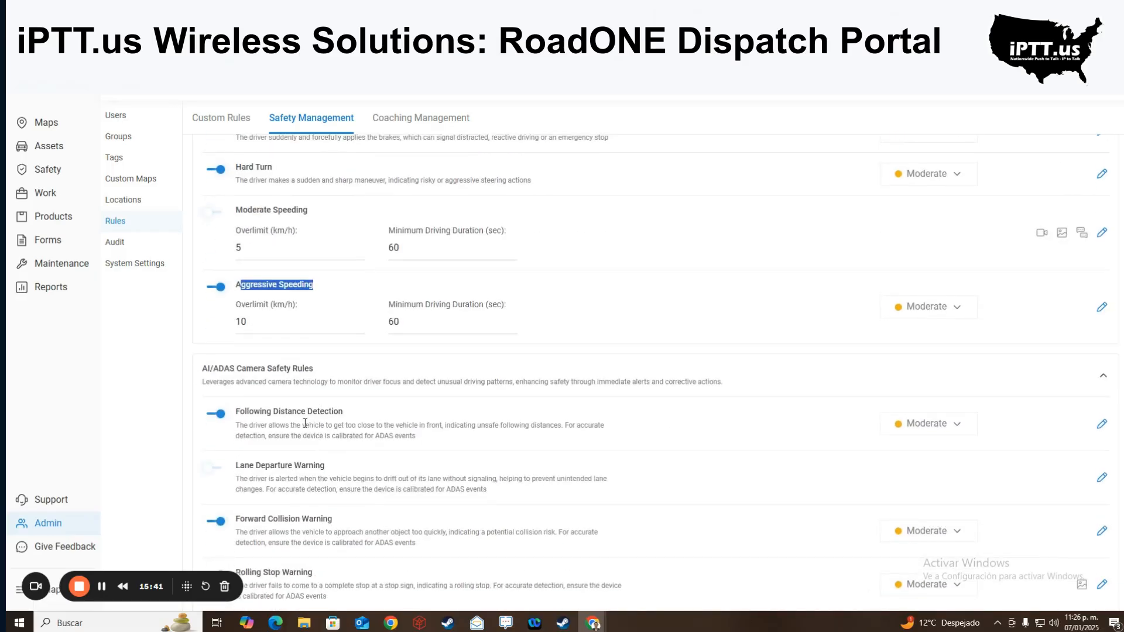
drag(240, 411, 342, 412)
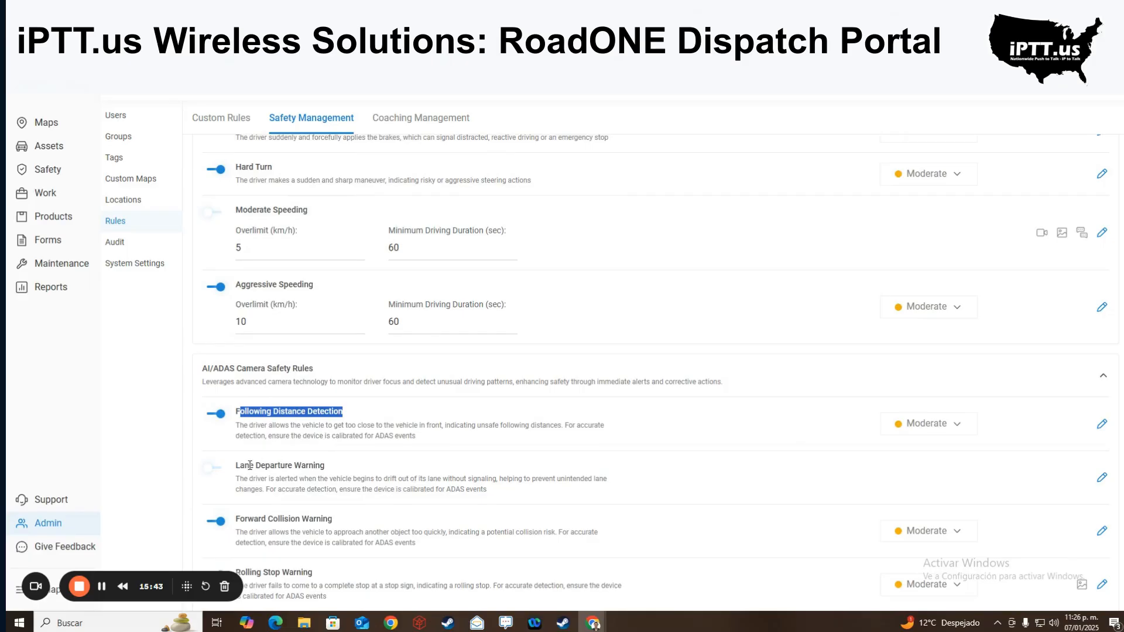
drag(250, 466, 334, 471)
scroll(335, 472, down, 2)
drag(266, 440, 354, 449)
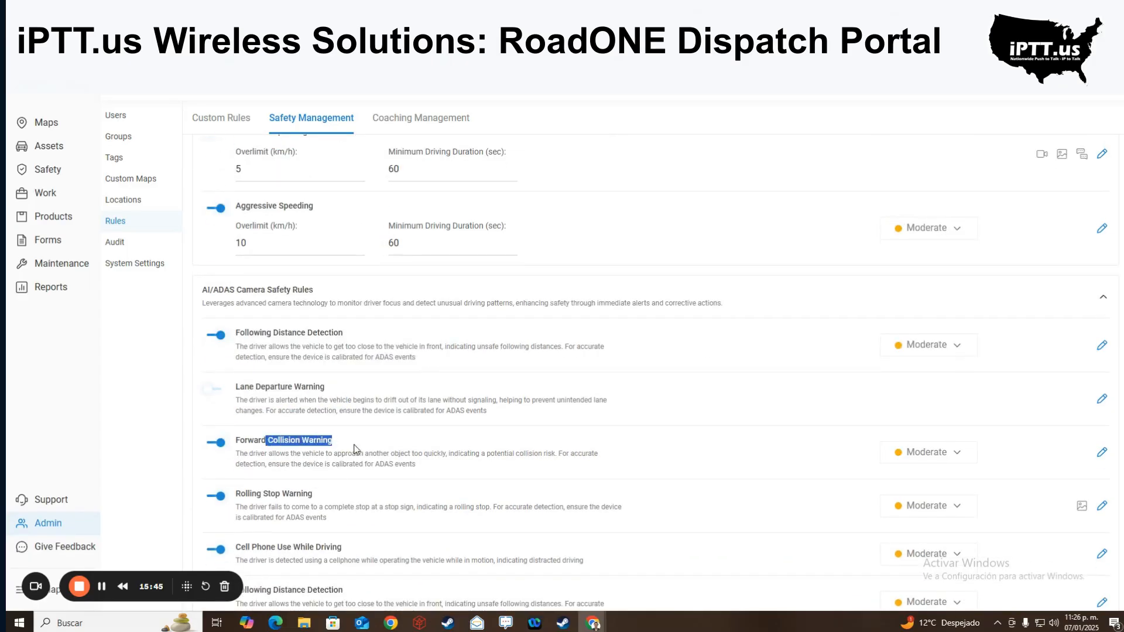
drag(240, 494, 343, 506)
scroll(339, 504, down, 2)
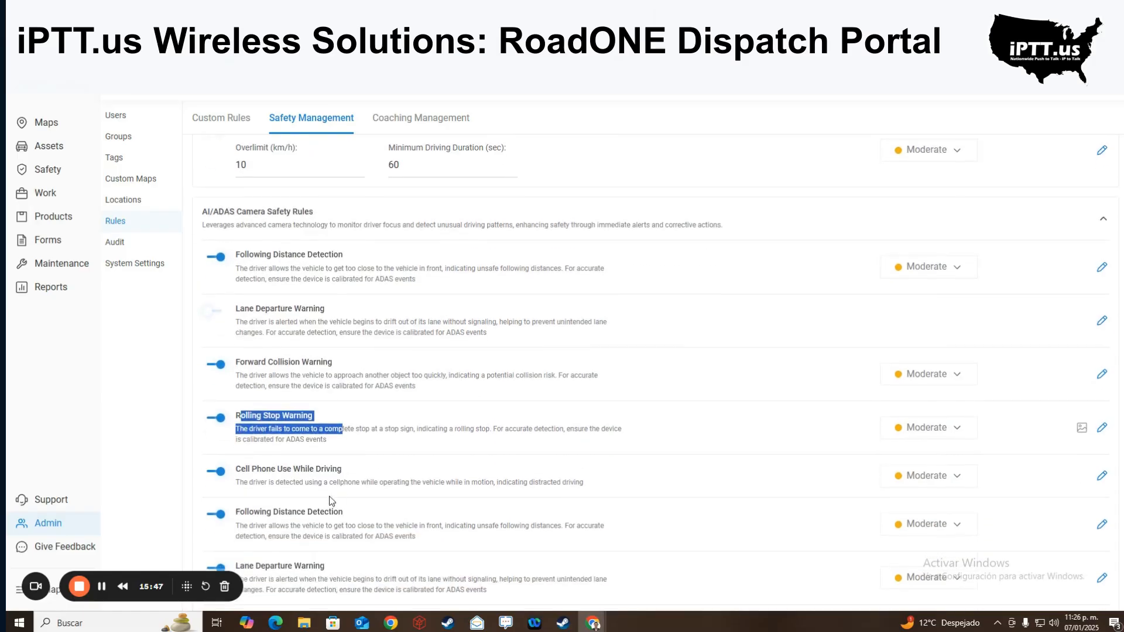
drag(271, 468, 351, 472)
drag(241, 510, 357, 521)
scroll(357, 521, down, 2)
- Highlight Lane Departure Warning, Forward Collision Warning and Cell Phone Use text, then show Custom Rules
click(265, 493)
drag(265, 493, 361, 503)
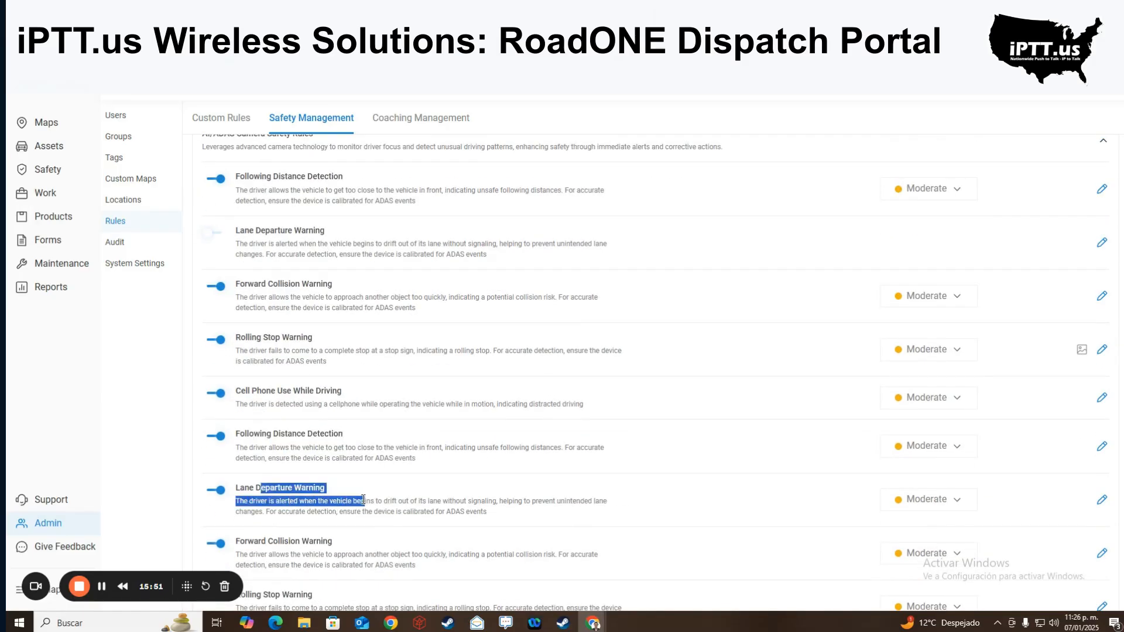
scroll(362, 503, down, 2)
drag(249, 475, 338, 475)
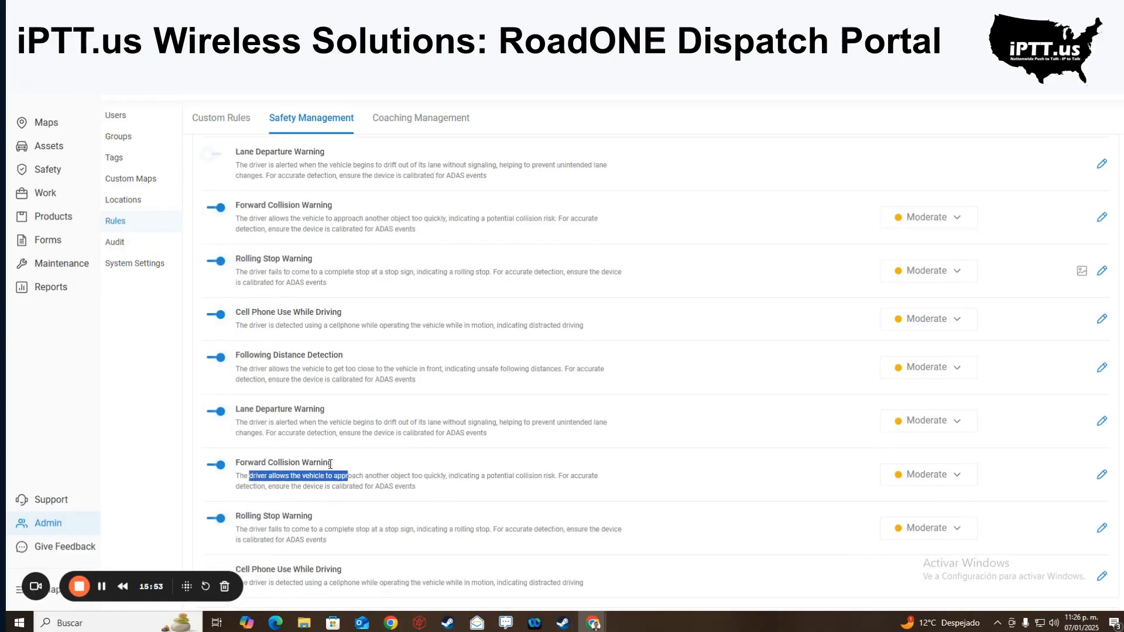
scroll(337, 475, down, 4)
drag(251, 359, 325, 367)
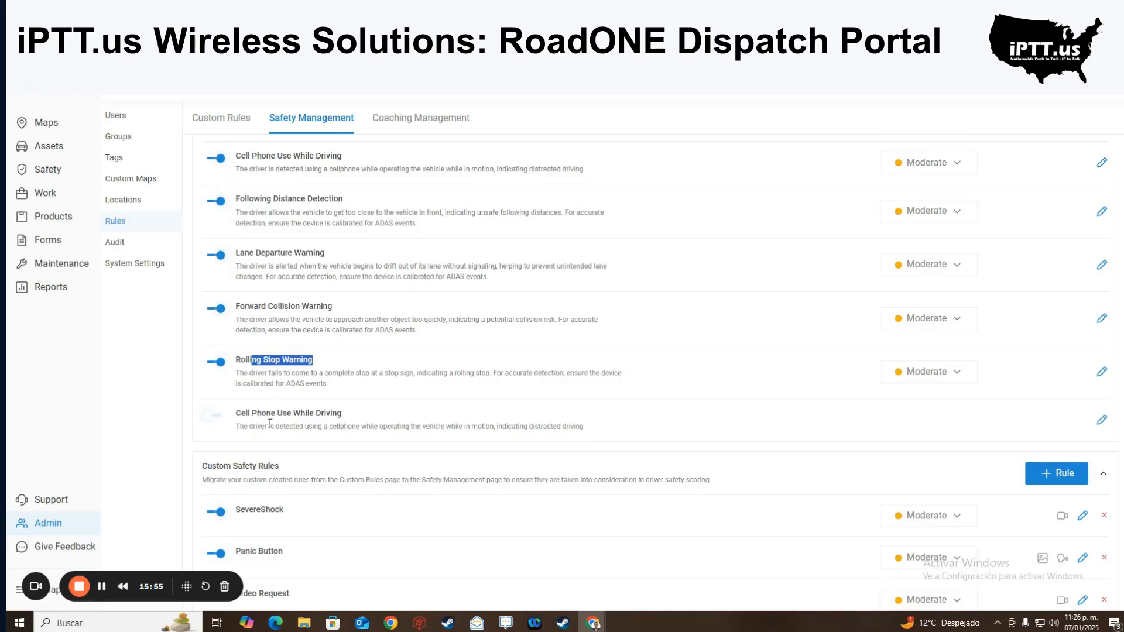
drag(269, 424, 306, 426)
scroll(230, 462, down, 4)
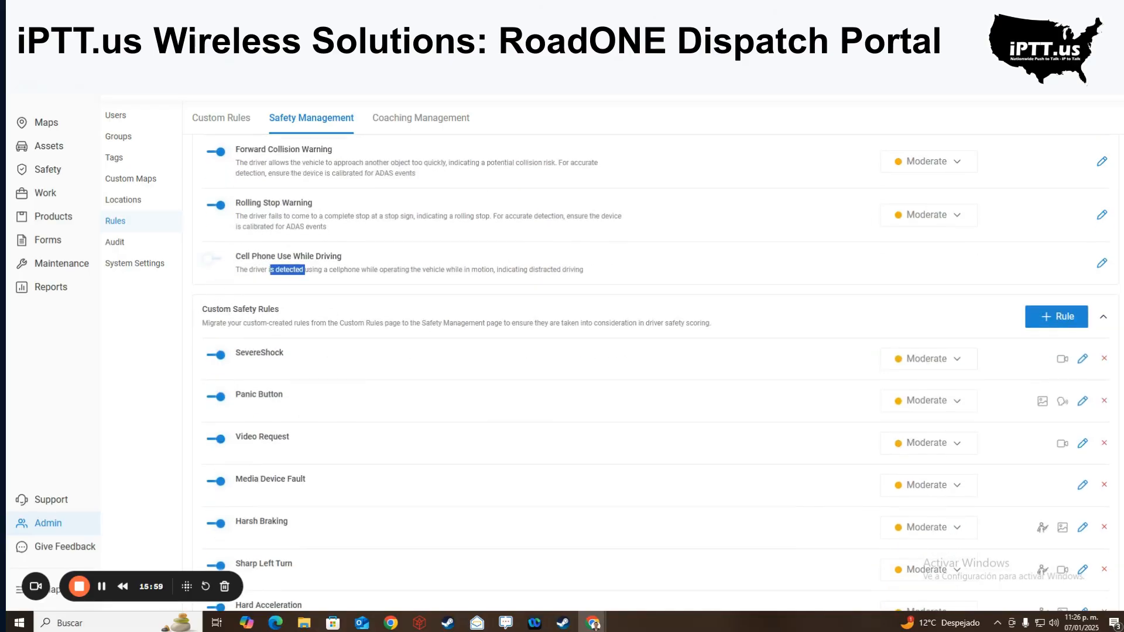
click(224, 122)
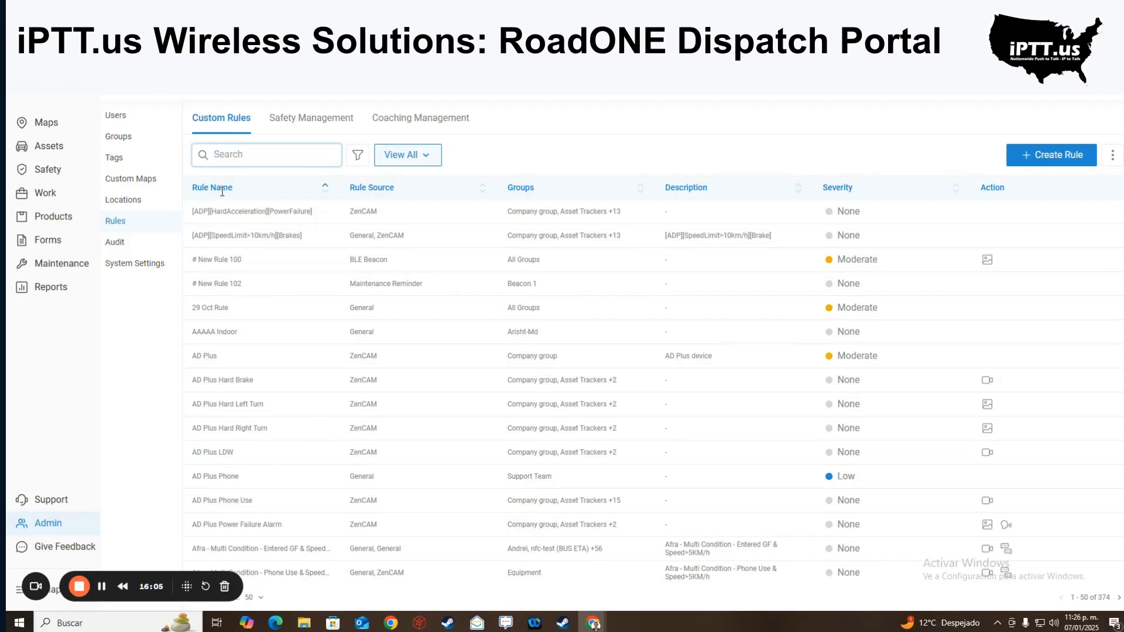
- Review the Custom Rules table, then show Safety Management's 5 and 10 km/h speeding rules
click(397, 193)
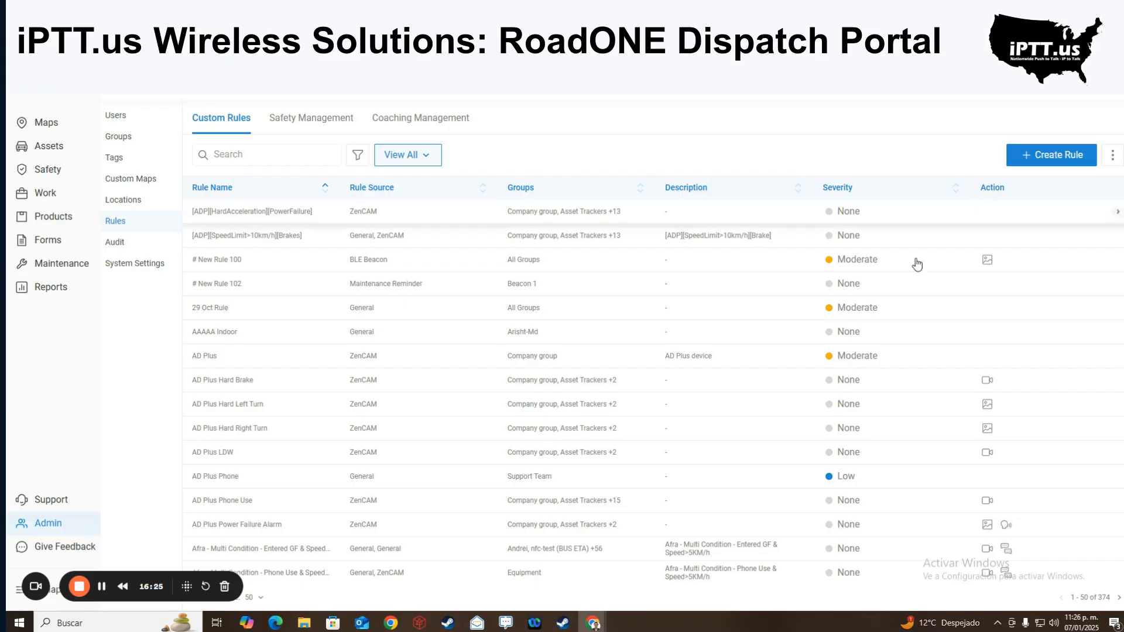
scroll(985, 351, down, 1)
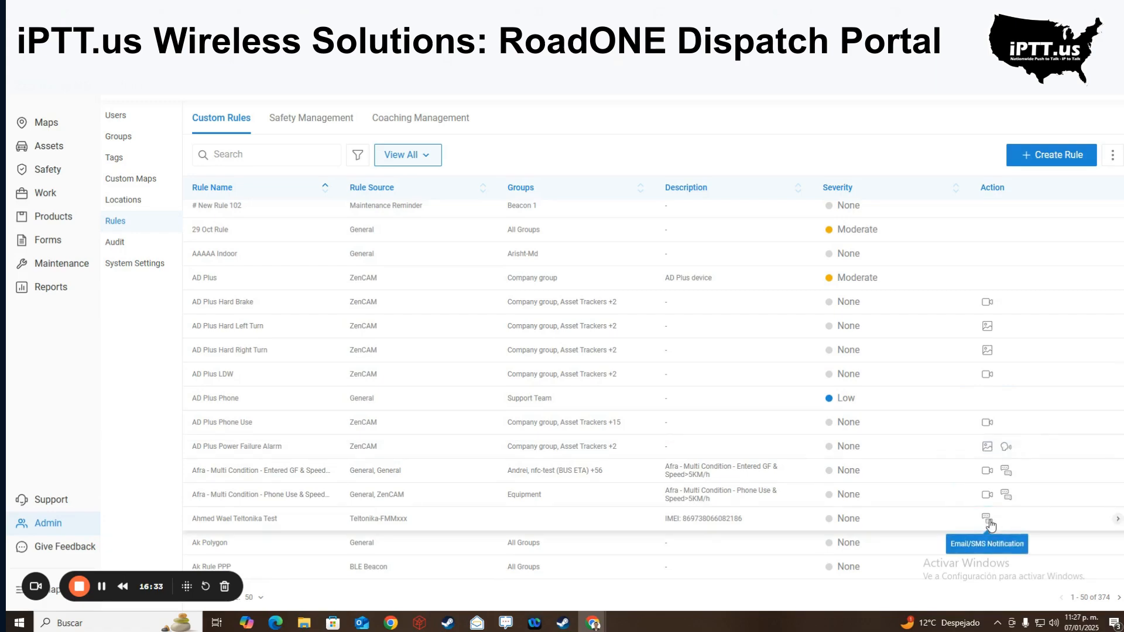
scroll(994, 421, up, 2)
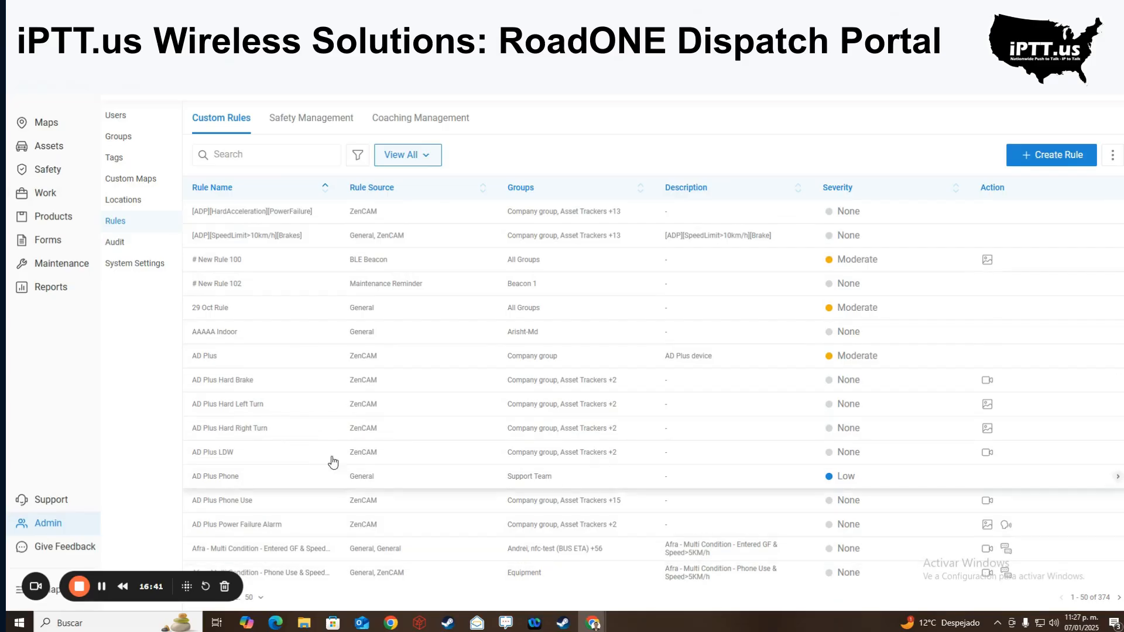
click(295, 128)
- Review the Safety Management rules list and close the Add Rules dialog without adding any rules
scroll(350, 276, down, 15)
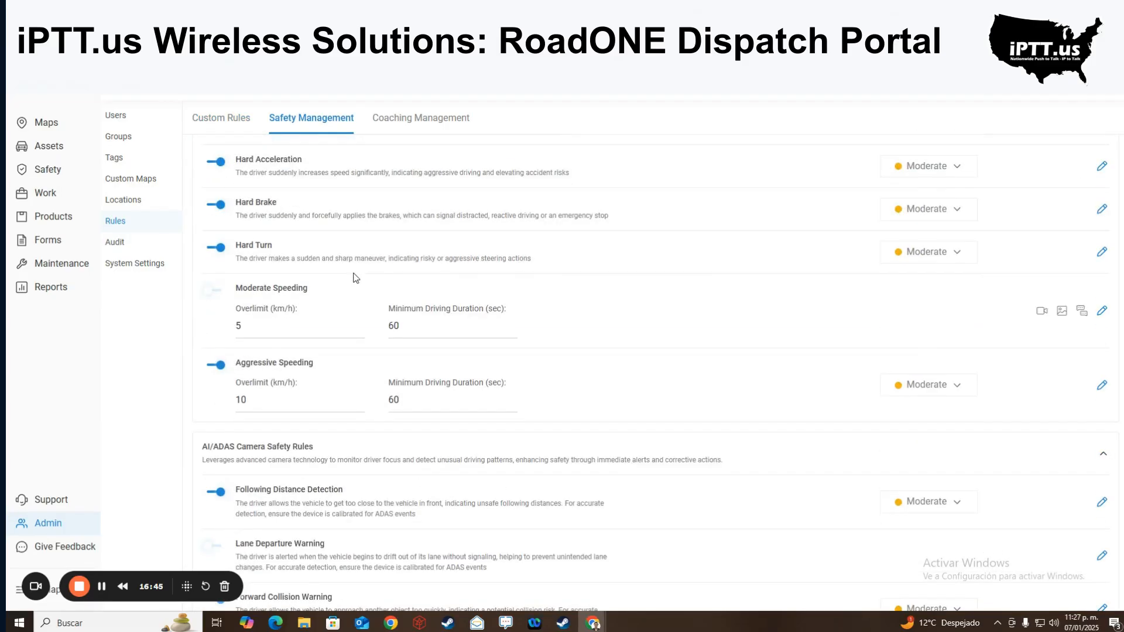
scroll(347, 273, up, 15)
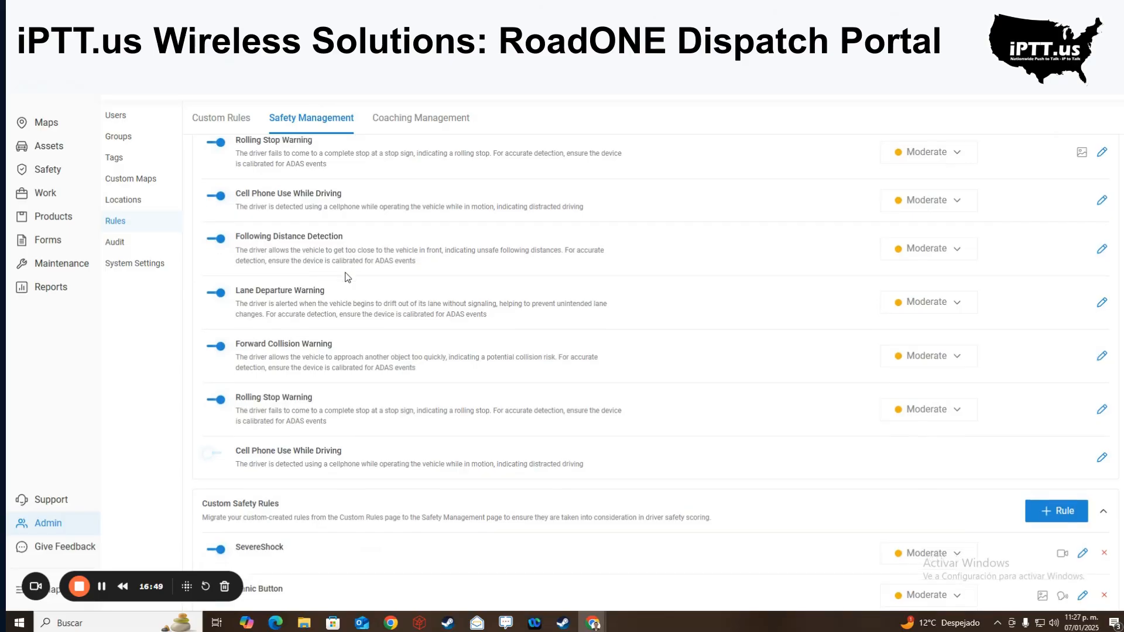
scroll(343, 284, down, 1)
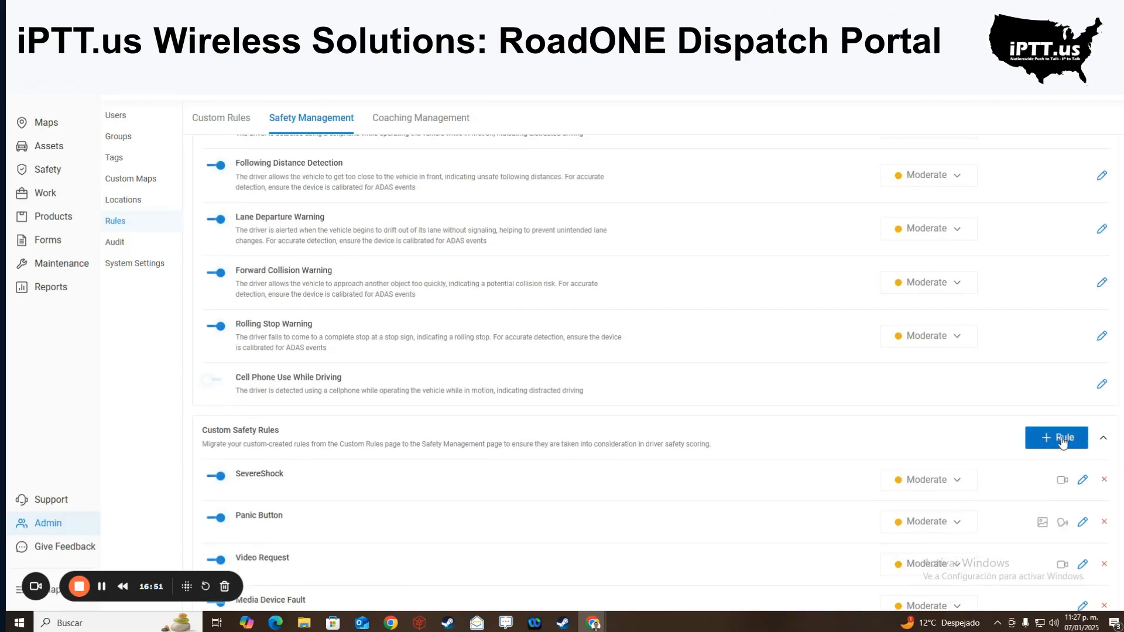
click(1041, 440)
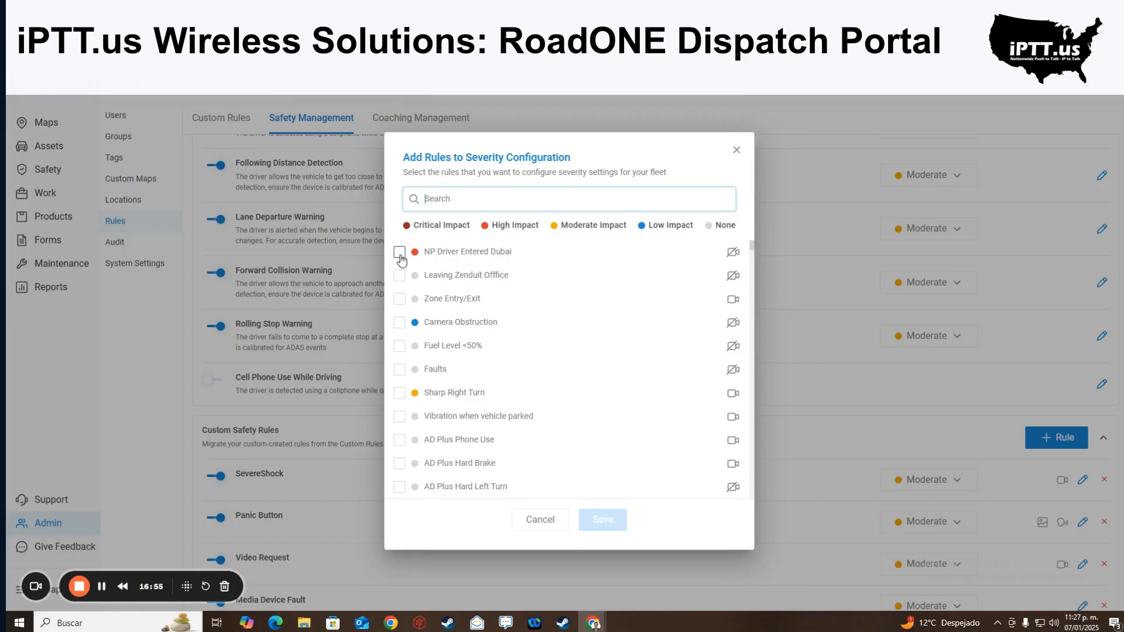
click(737, 150)
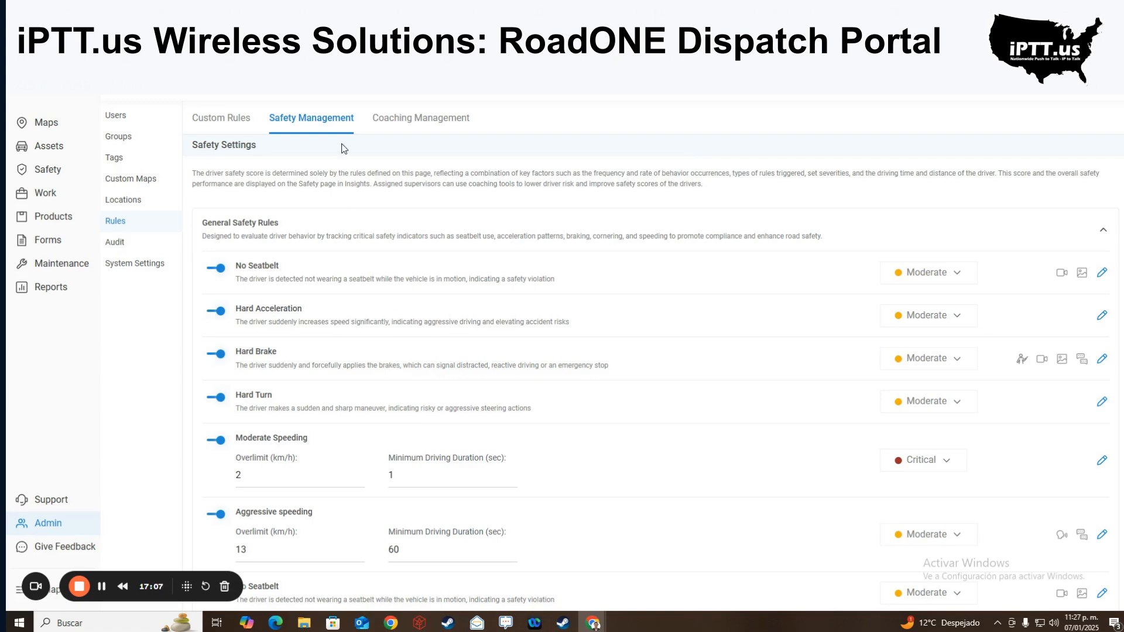
click(400, 121)
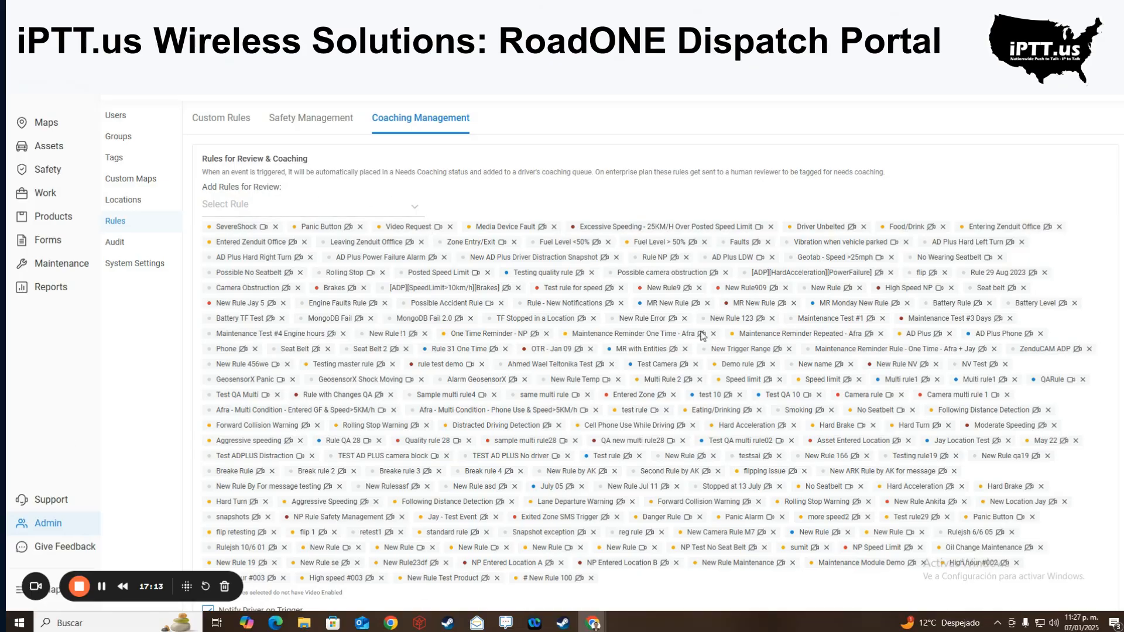
- Preview the Select Rule list without adding a rule, then review Managed Video Review and Coach Assignment
click(276, 206)
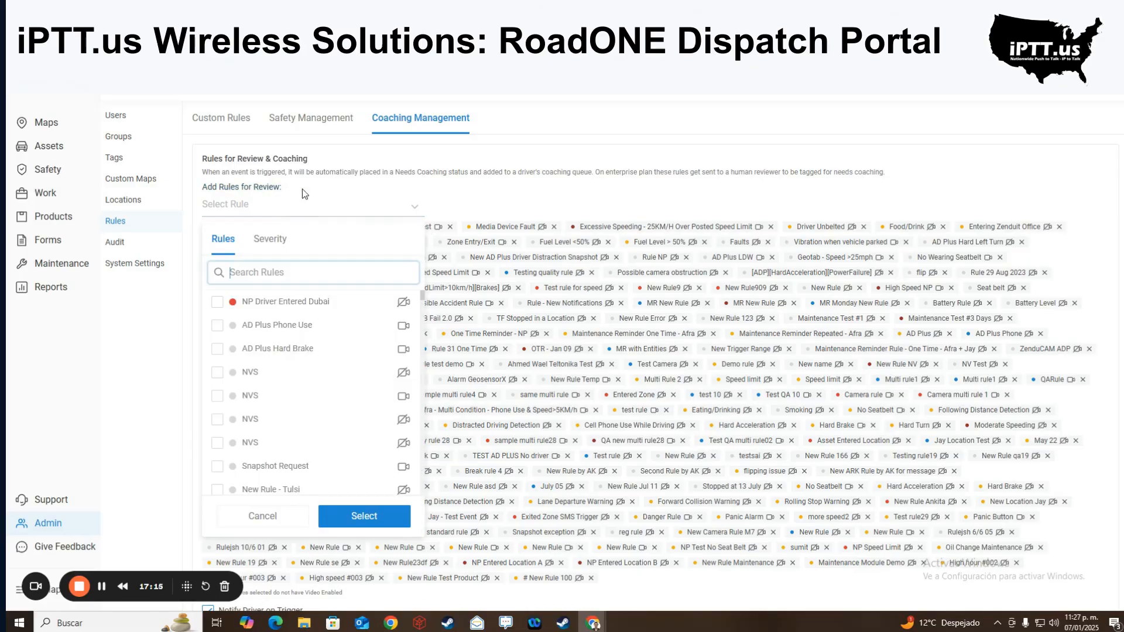
click(415, 206)
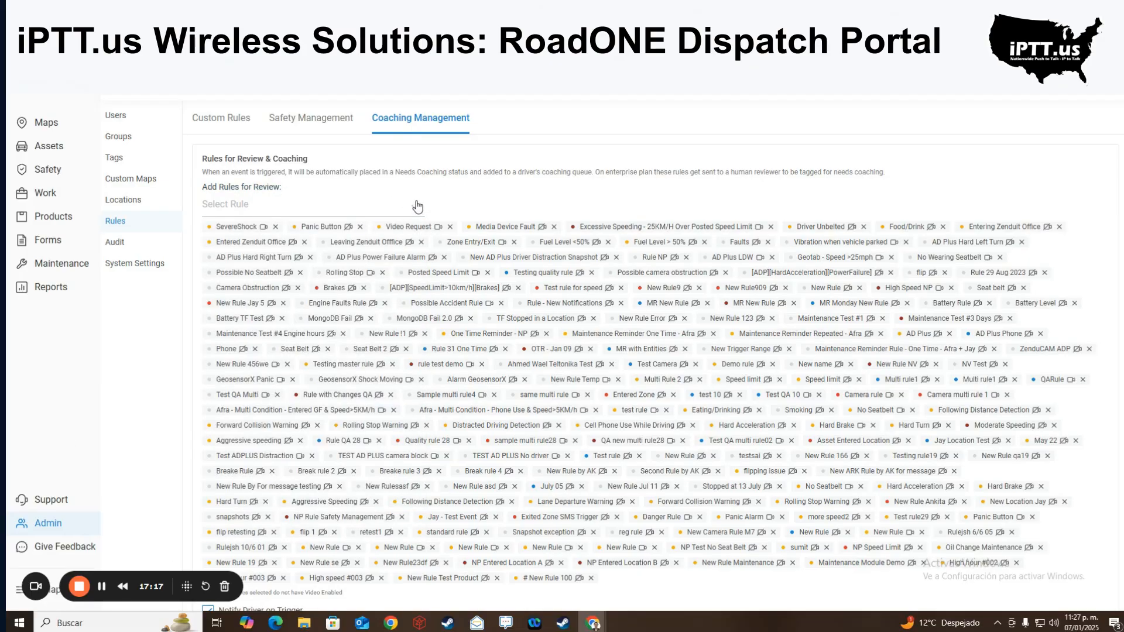
scroll(418, 206, down, 5)
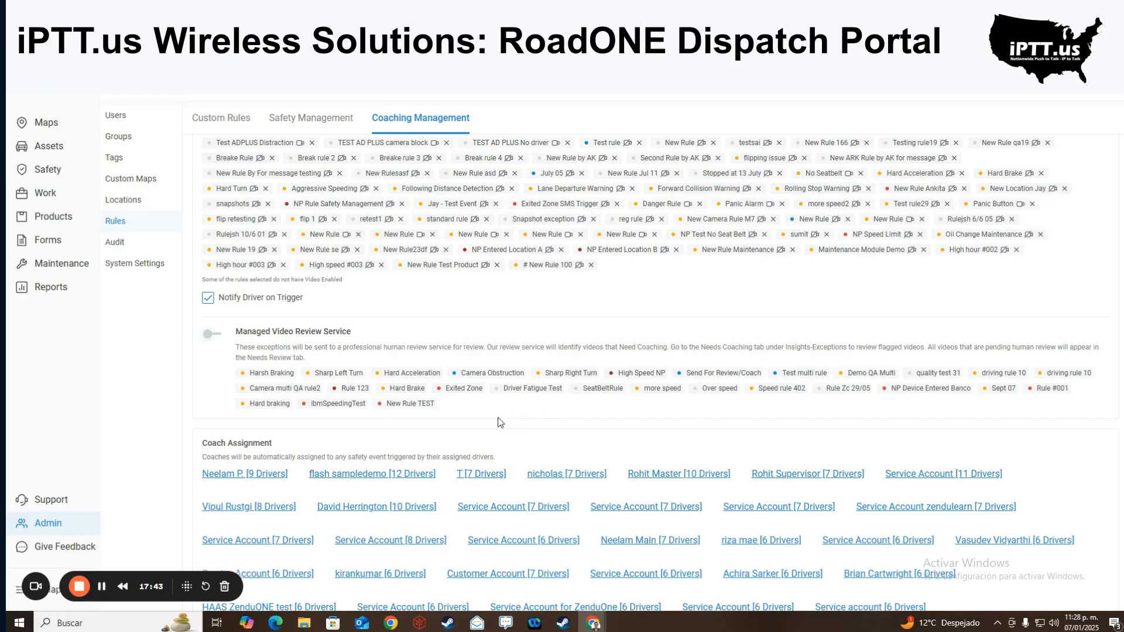
scroll(498, 422, down, 3)
scroll(498, 422, up, 4)
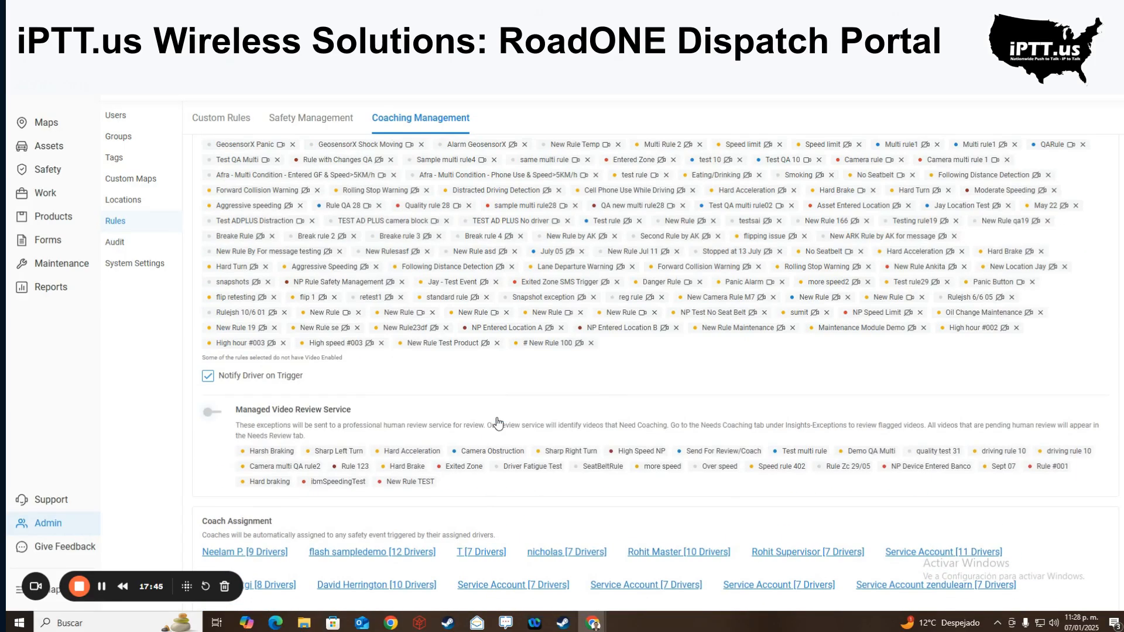
scroll(514, 485, up, 5)
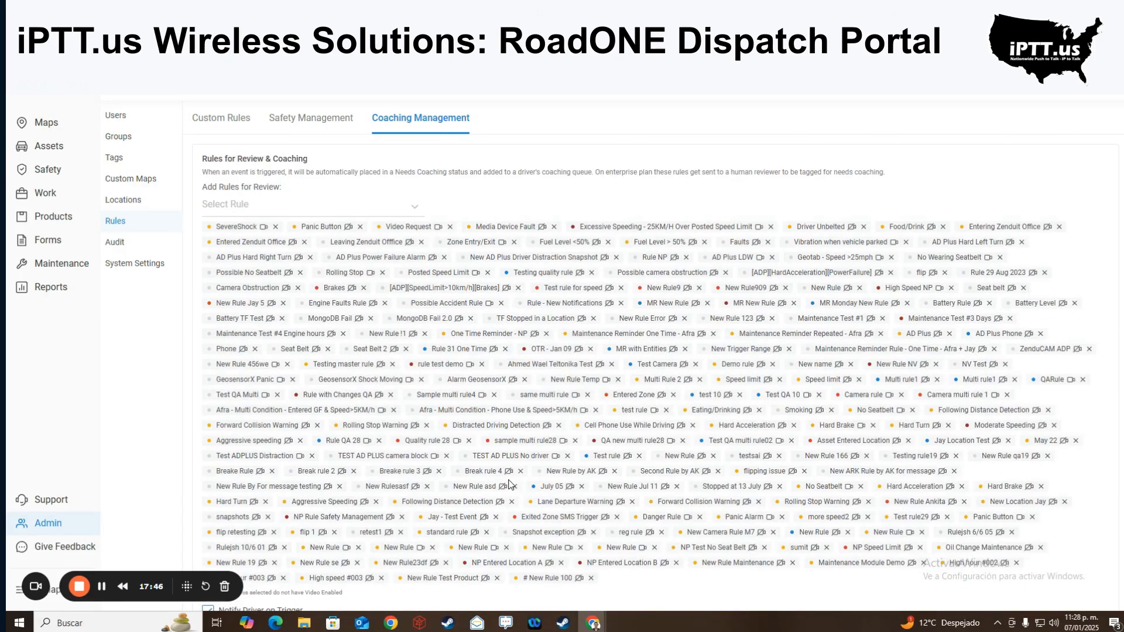
click(294, 113)
click(231, 119)
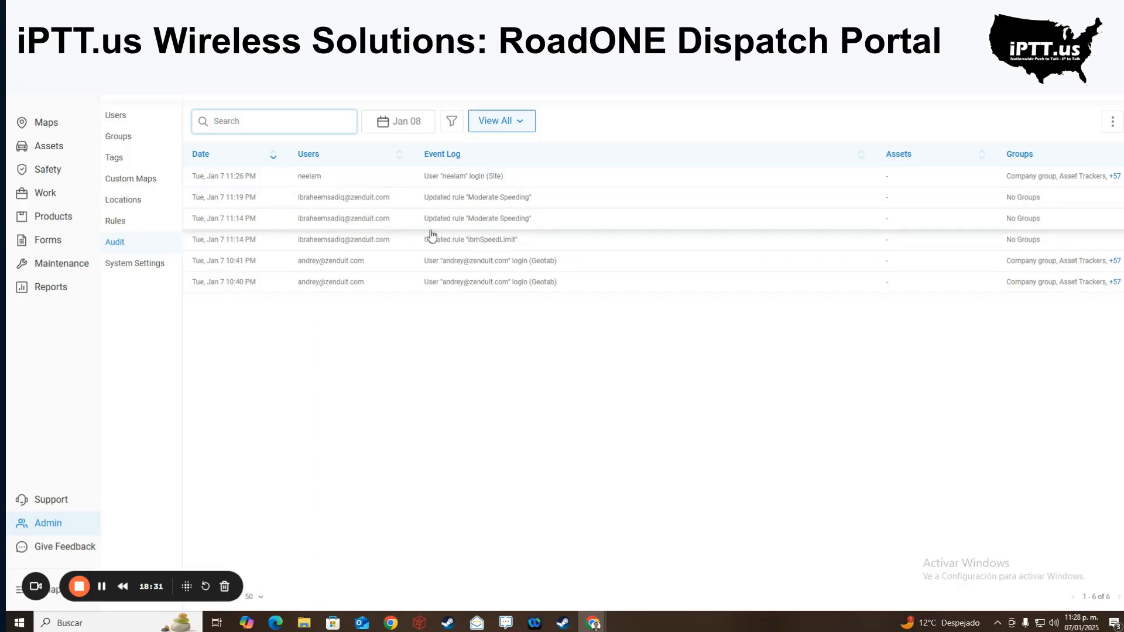
- Dismiss the custom-fields announcement in System Settings and keep Google Maps as the map provider
click(148, 267)
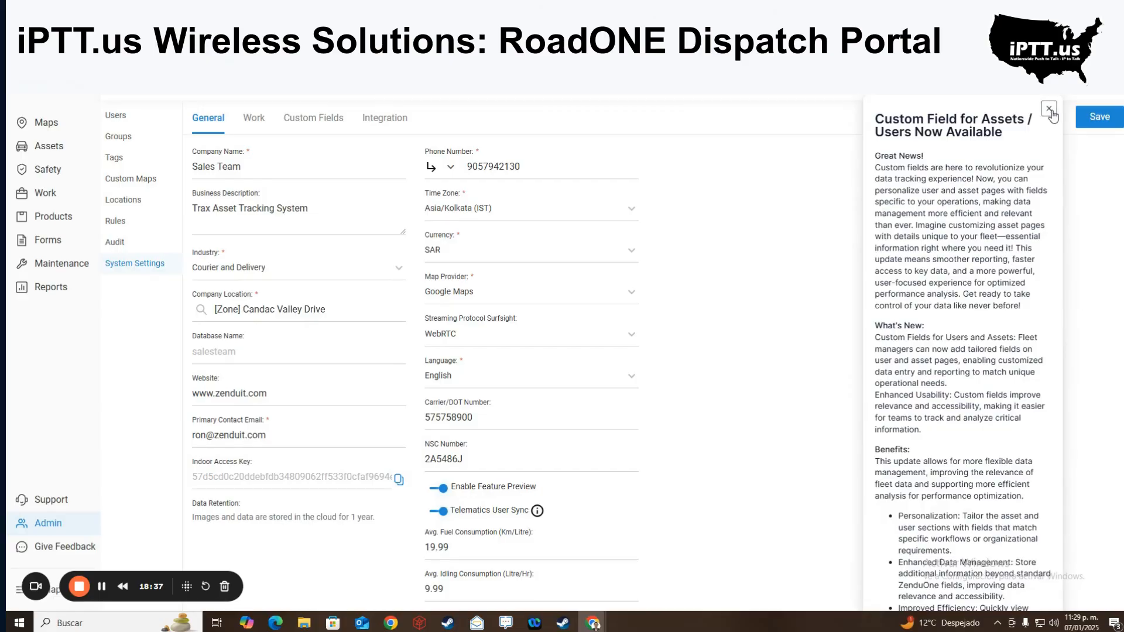
click(1048, 109)
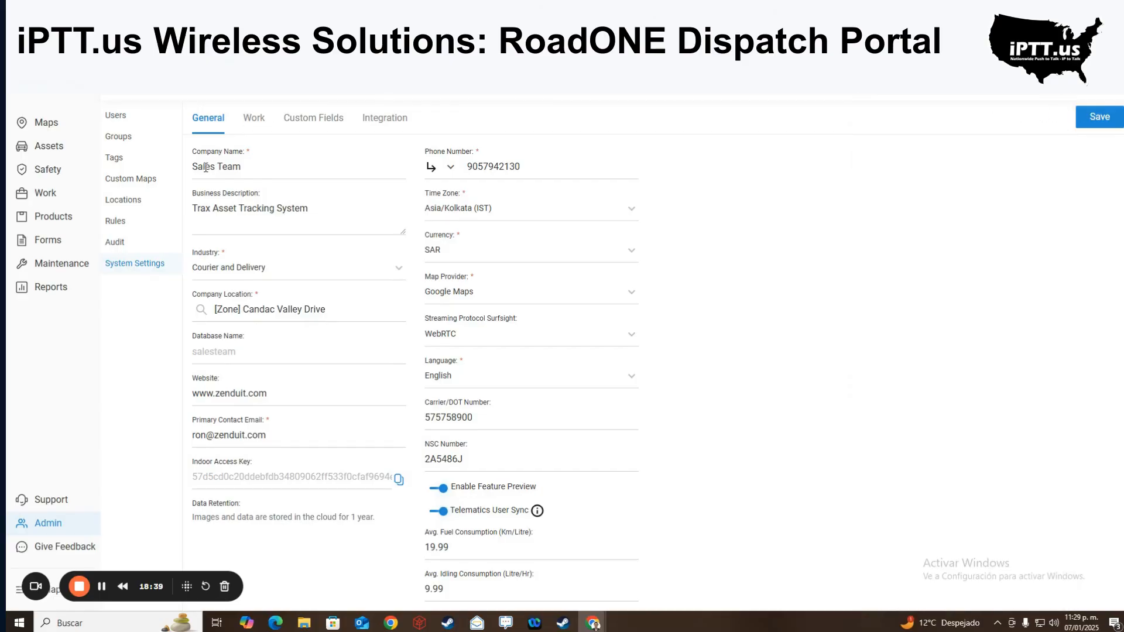
drag(204, 167, 444, 174)
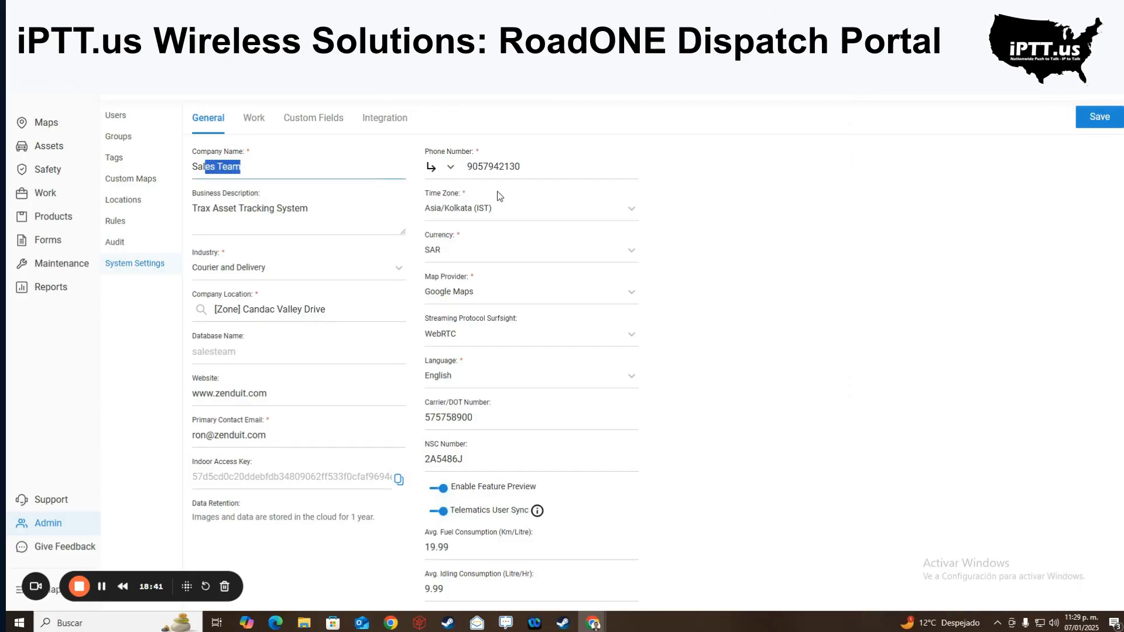
drag(309, 209, 238, 211)
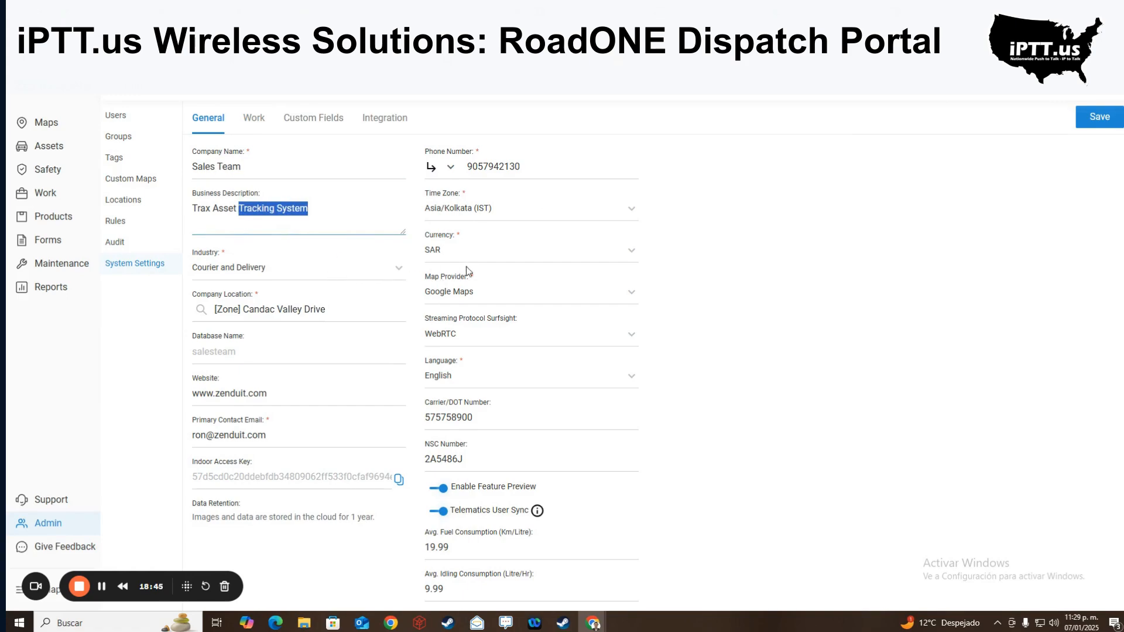
click(631, 295)
click(631, 296)
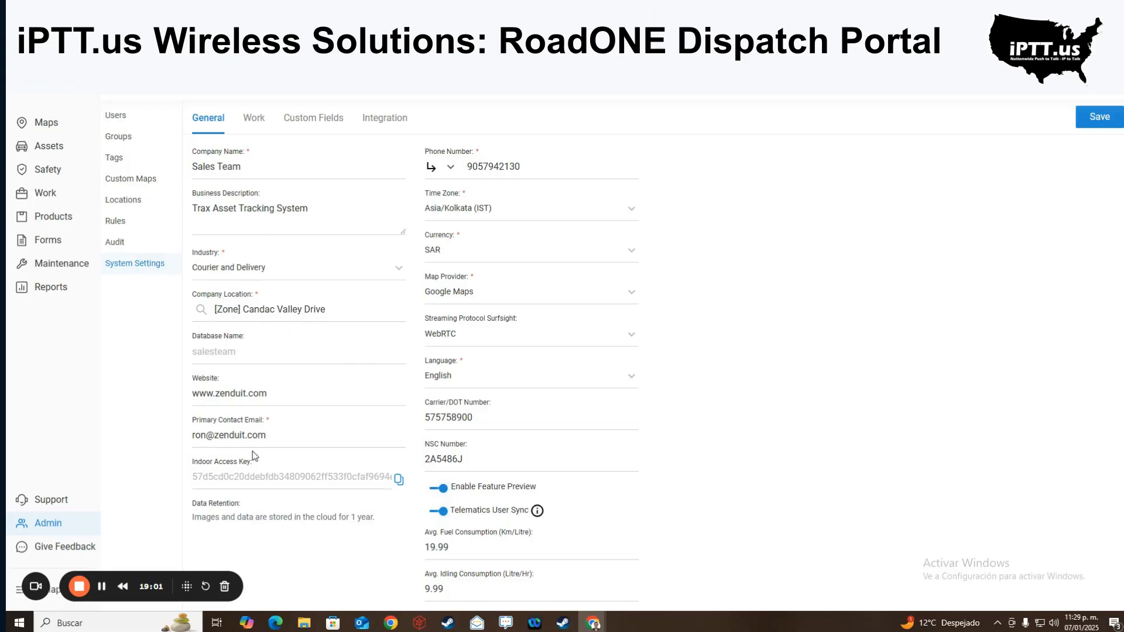
- Review the telematics sync and fuel fields, including fuel consumption 19.99 and fuel cost 90.01
scroll(263, 439, down, 1)
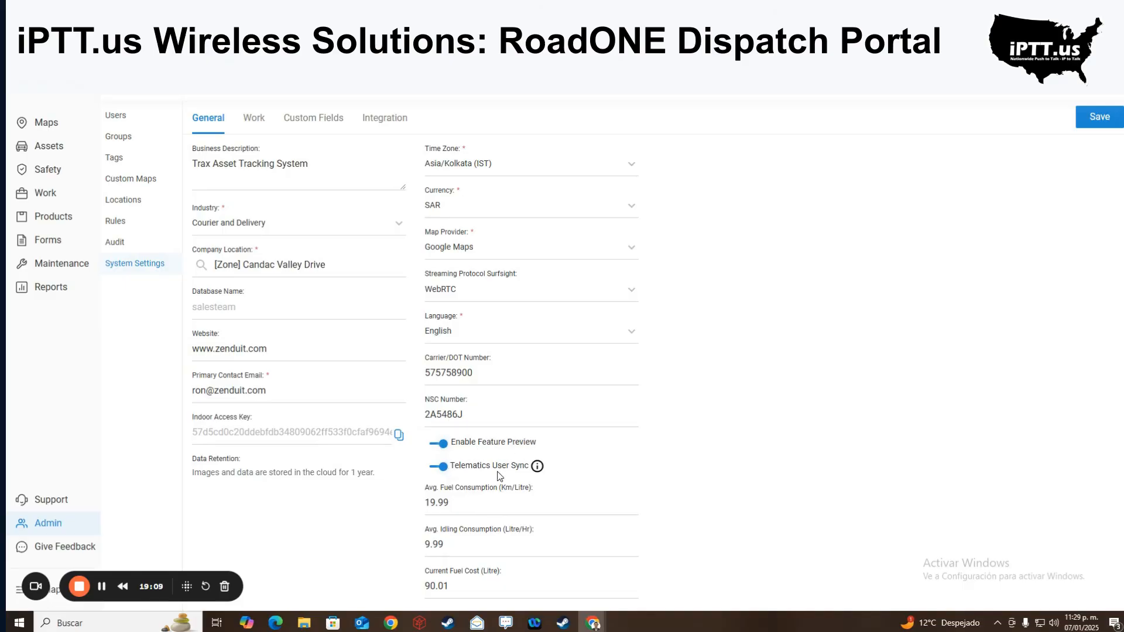
drag(497, 472, 515, 467)
drag(423, 490, 504, 493)
drag(433, 530, 502, 534)
drag(424, 576, 467, 577)
scroll(404, 468, up, 1)
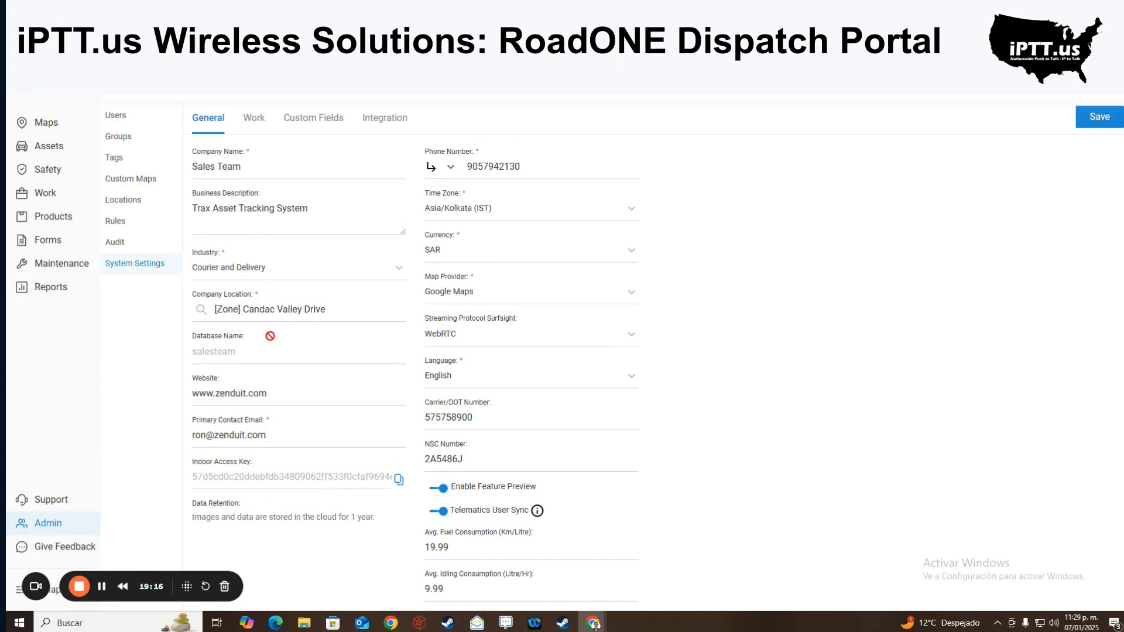
- Review the Work tab's logos, default start location, company work hours and marketplace options
click(256, 122)
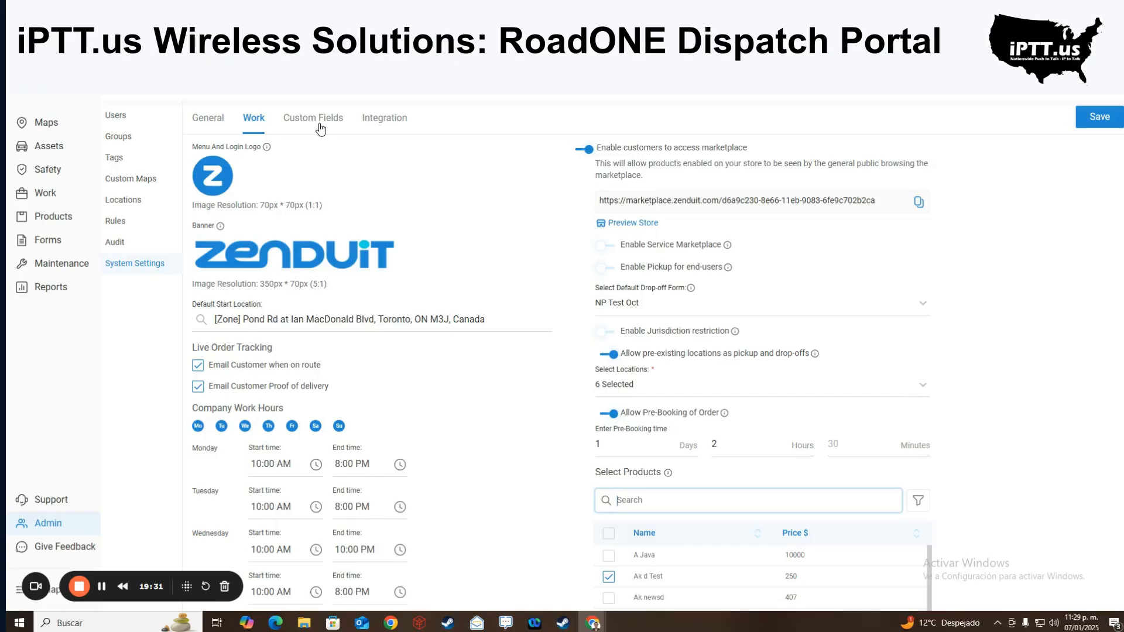
scroll(293, 292, down, 1)
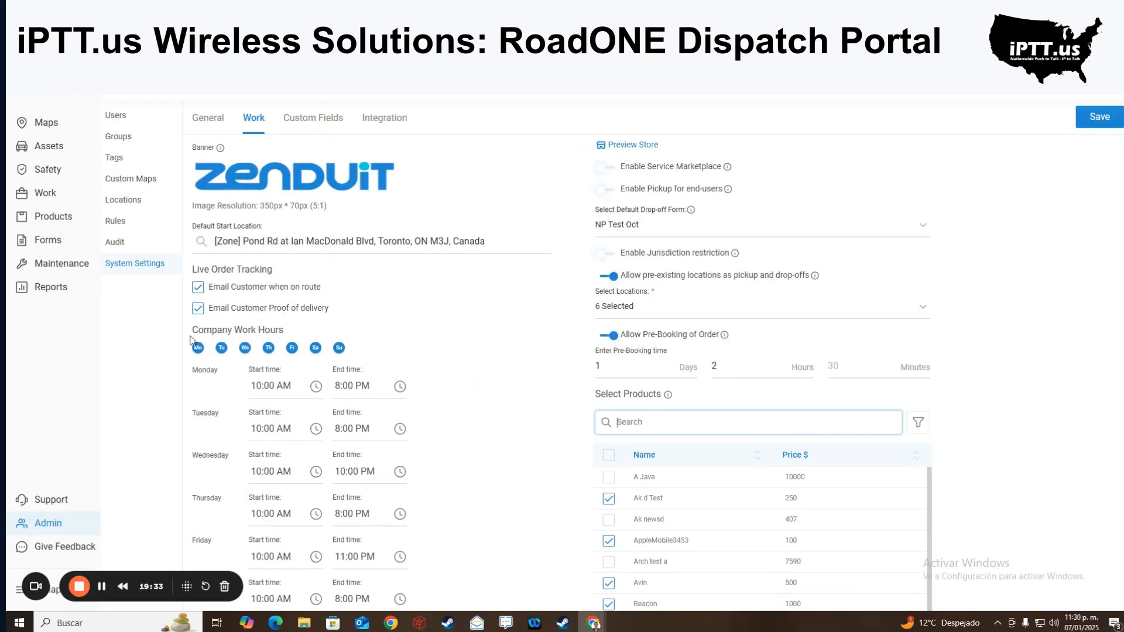
scroll(293, 444, down, 1)
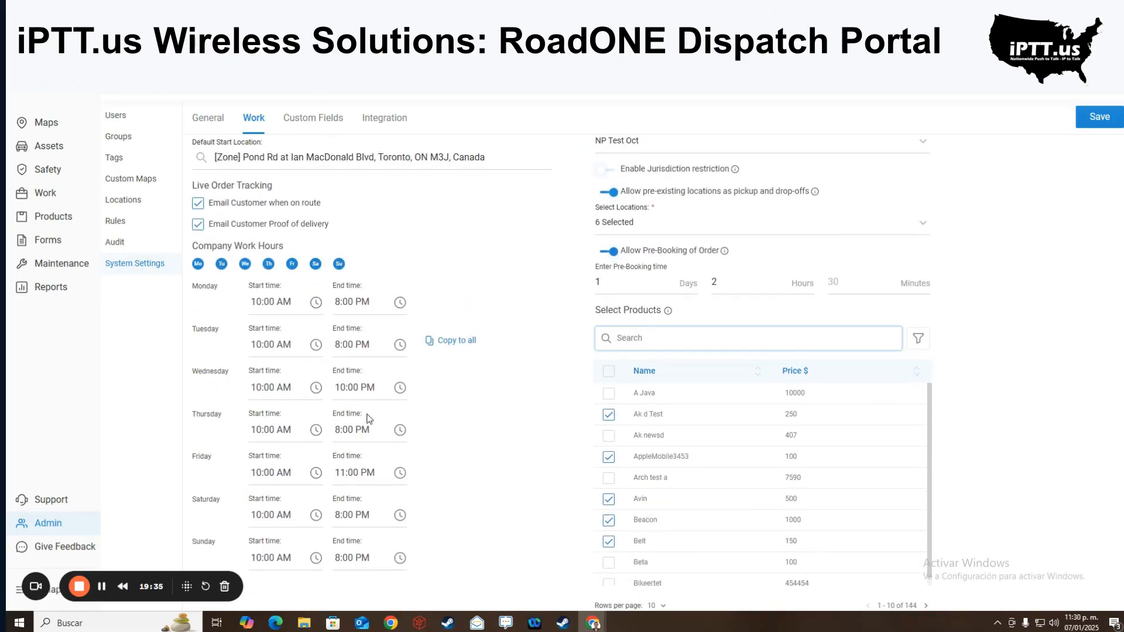
scroll(426, 407, up, 2)
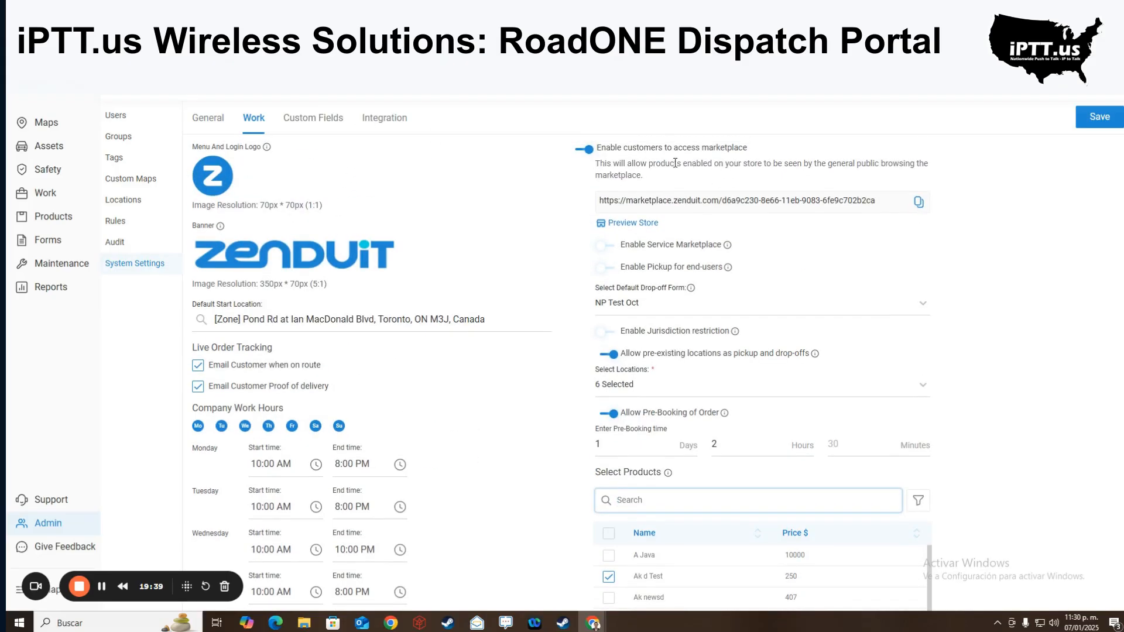
click(315, 119)
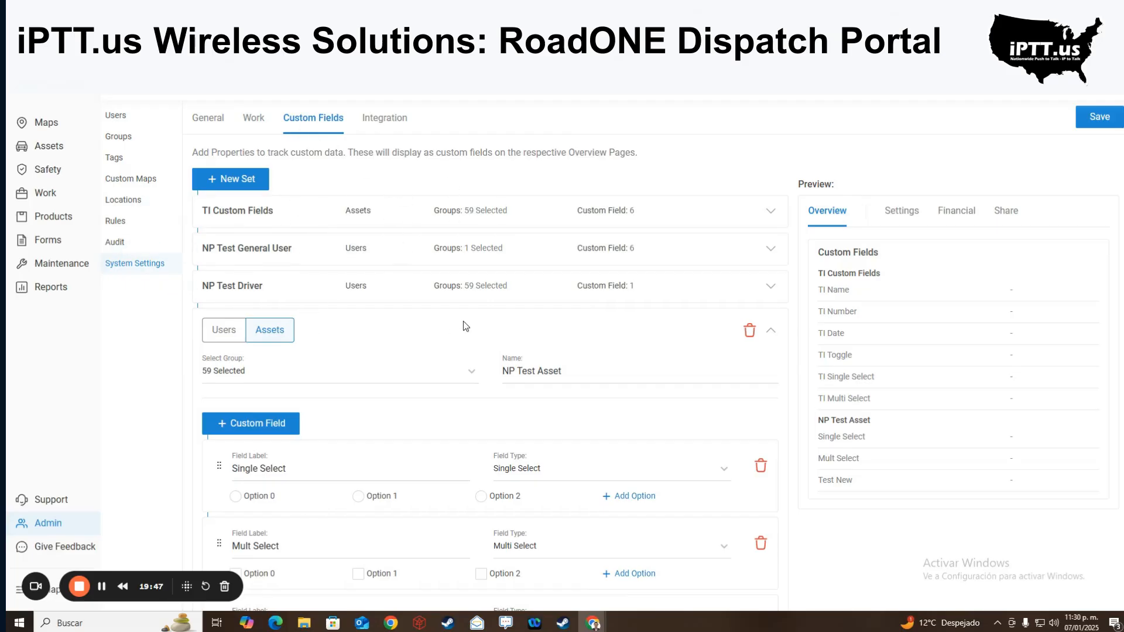
- Move from Custom Fields to the Integration tab to see the Chat GPT app card
click(369, 126)
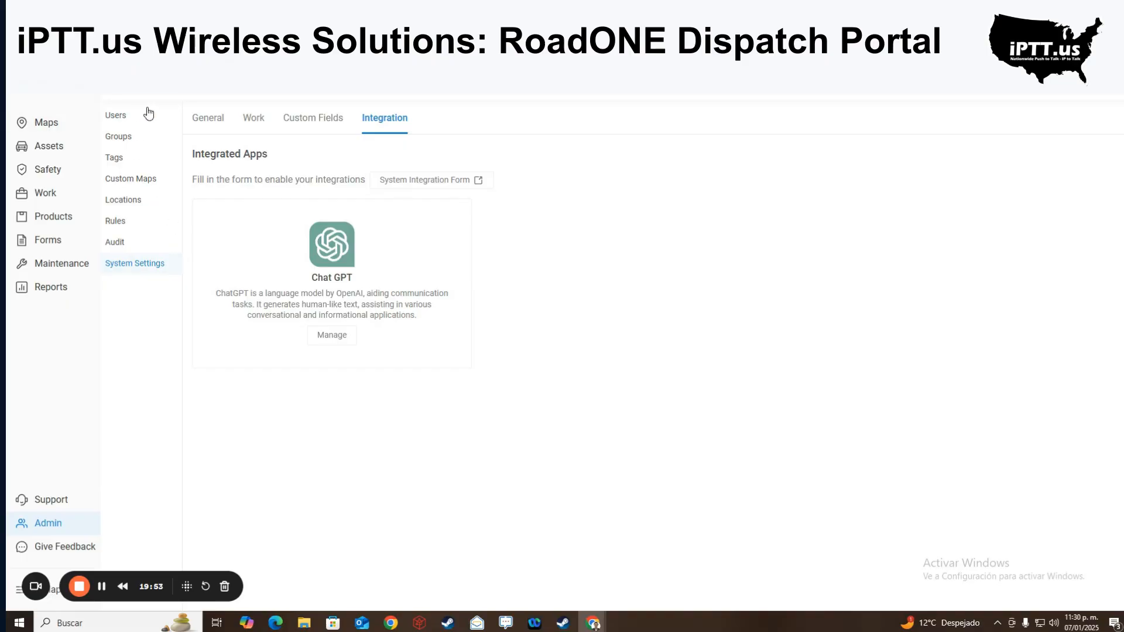
- Start a new asset and preview its group, icon and driver choices without selecting any
click(62, 151)
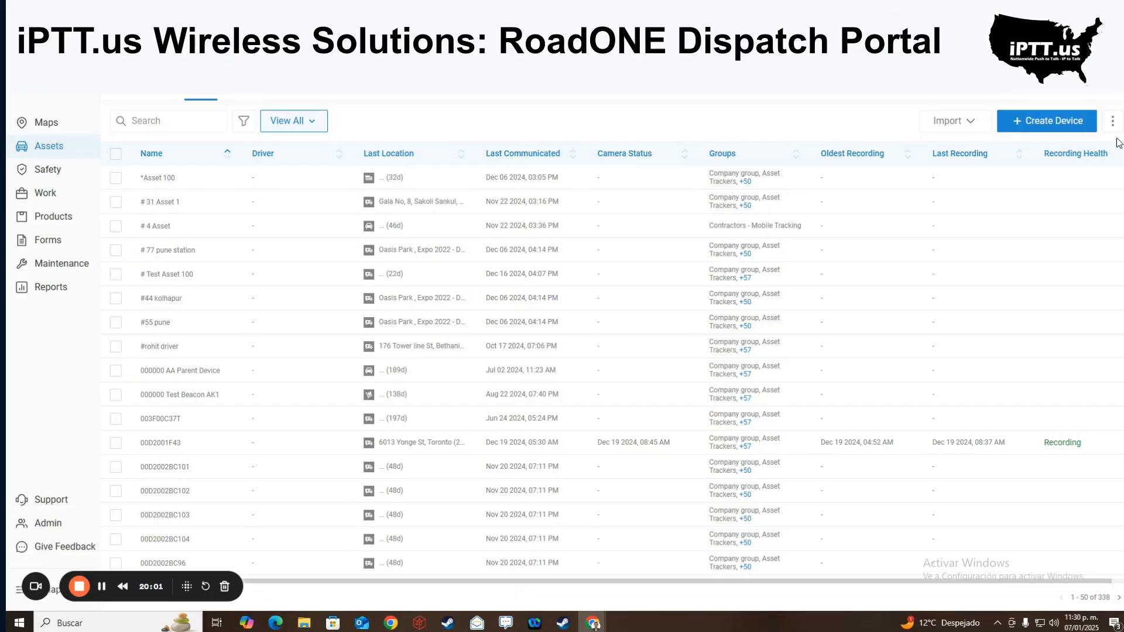
click(1055, 130)
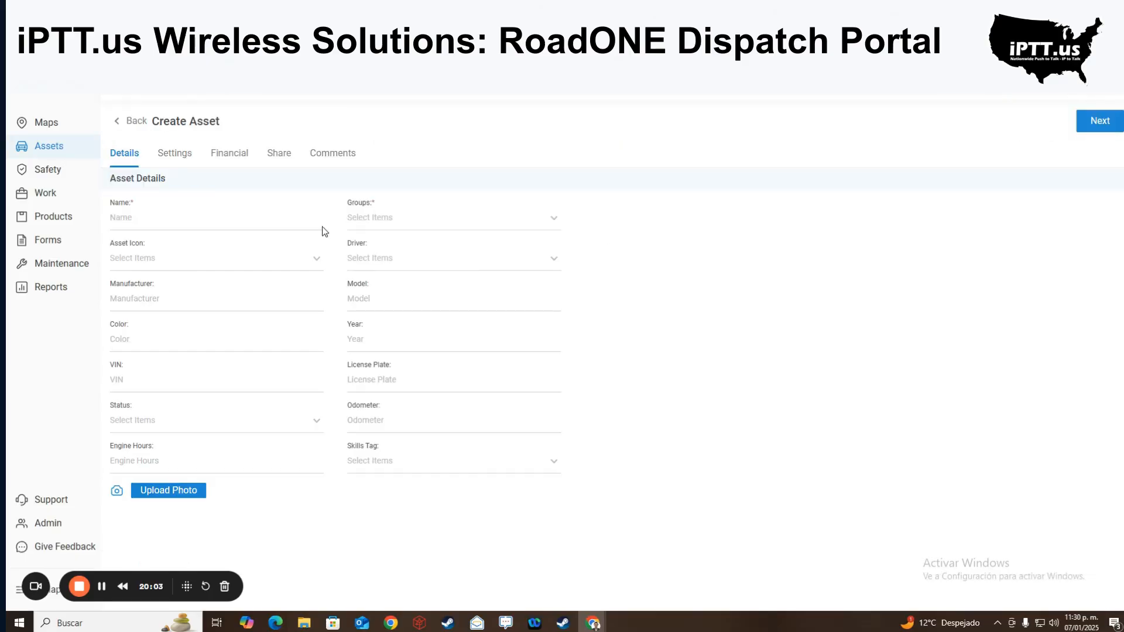
click(405, 228)
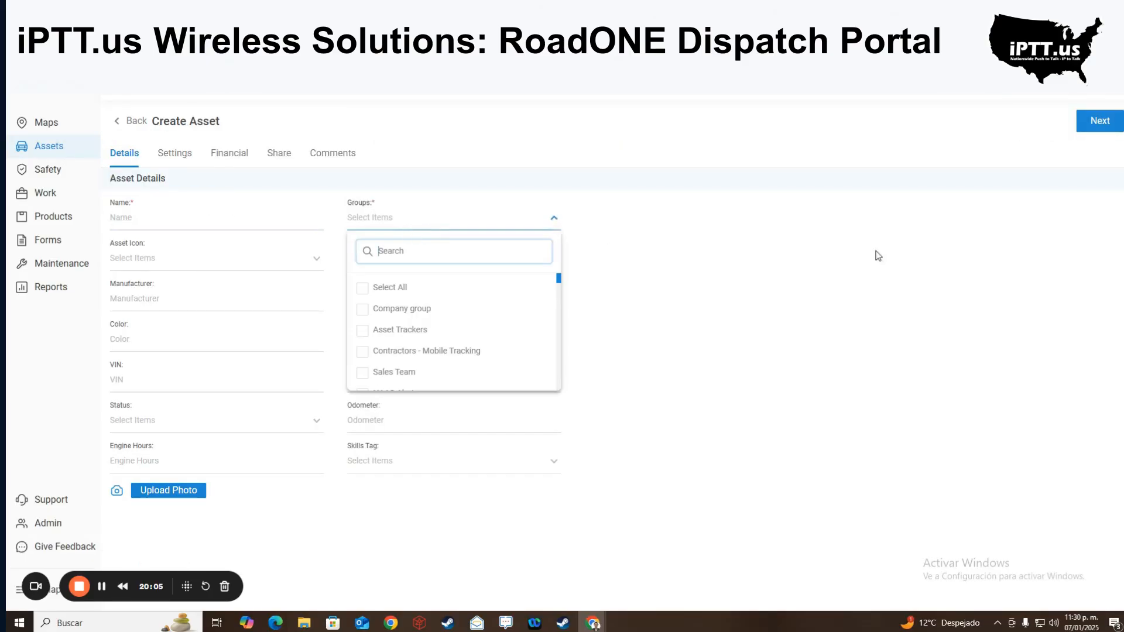
click(875, 250)
click(299, 269)
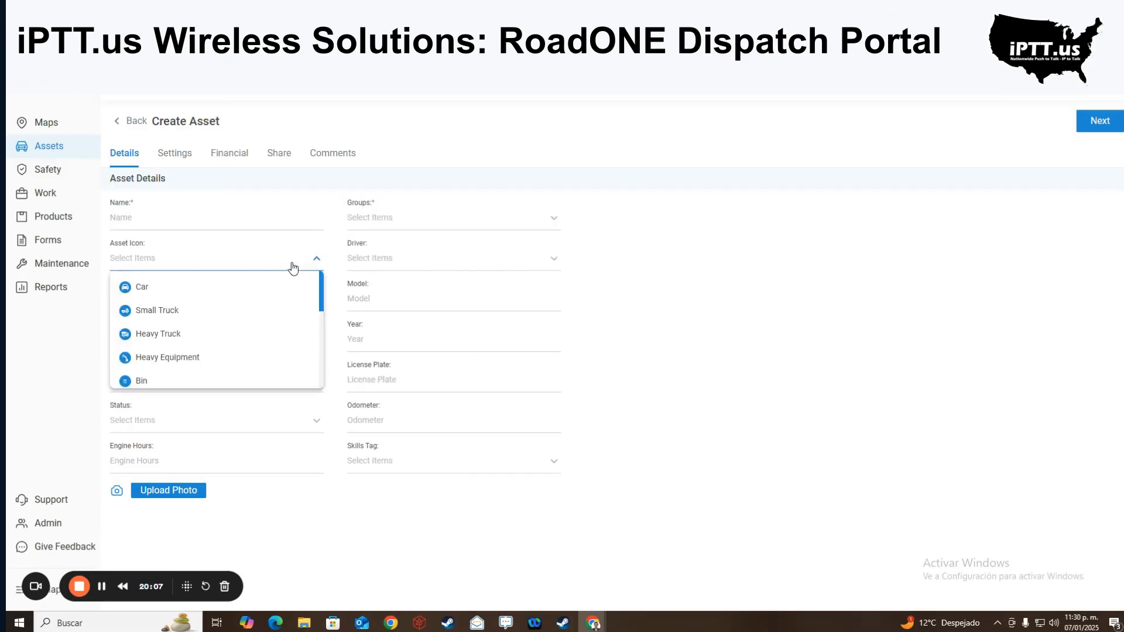
click(492, 259)
click(797, 297)
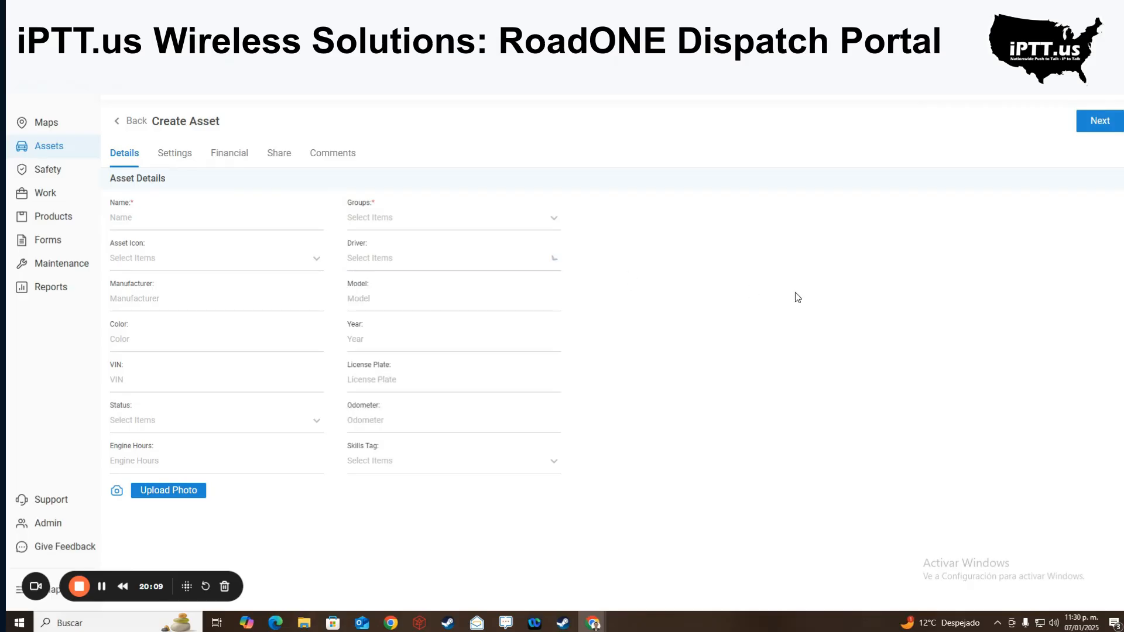
- Step through manufacturer, model, color, year, VIN, plate, status and odometer fields, leaving Name flagged required
click(249, 305)
click(500, 308)
click(216, 338)
click(360, 345)
click(246, 383)
click(380, 381)
click(243, 421)
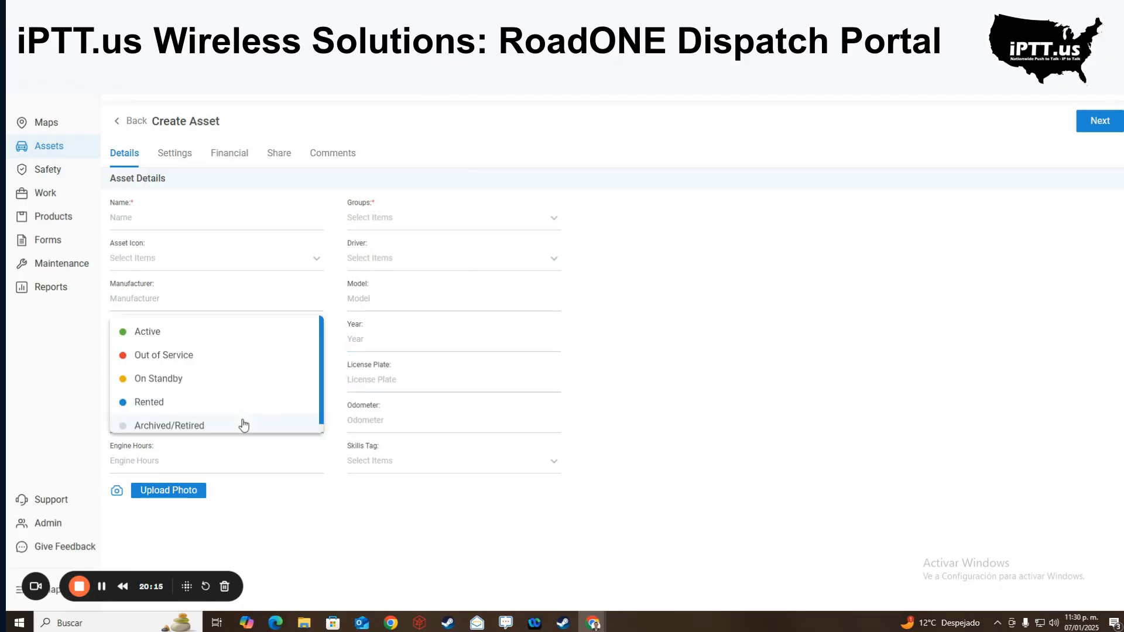
click(473, 420)
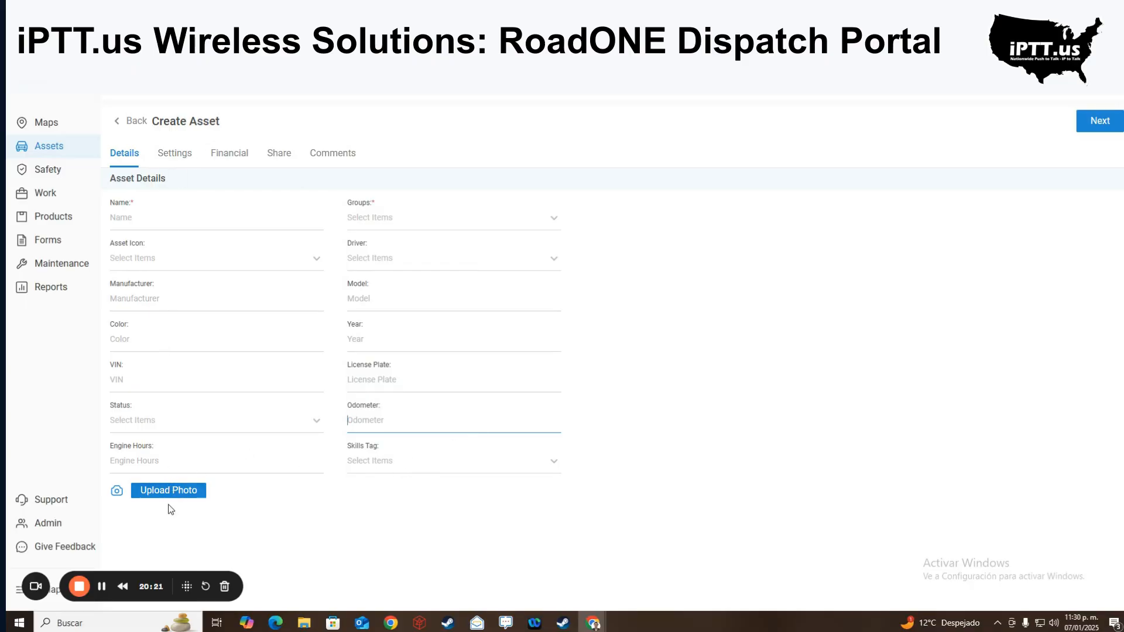
click(186, 159)
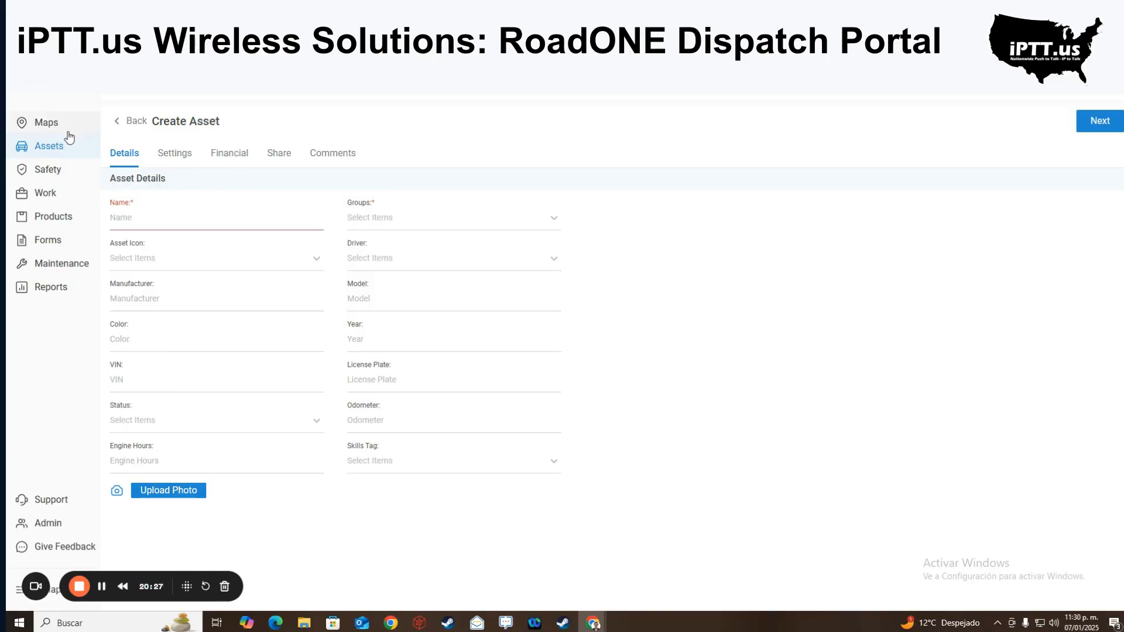
- Open *Asset 100 and look at its device Settings and Overview
click(48, 149)
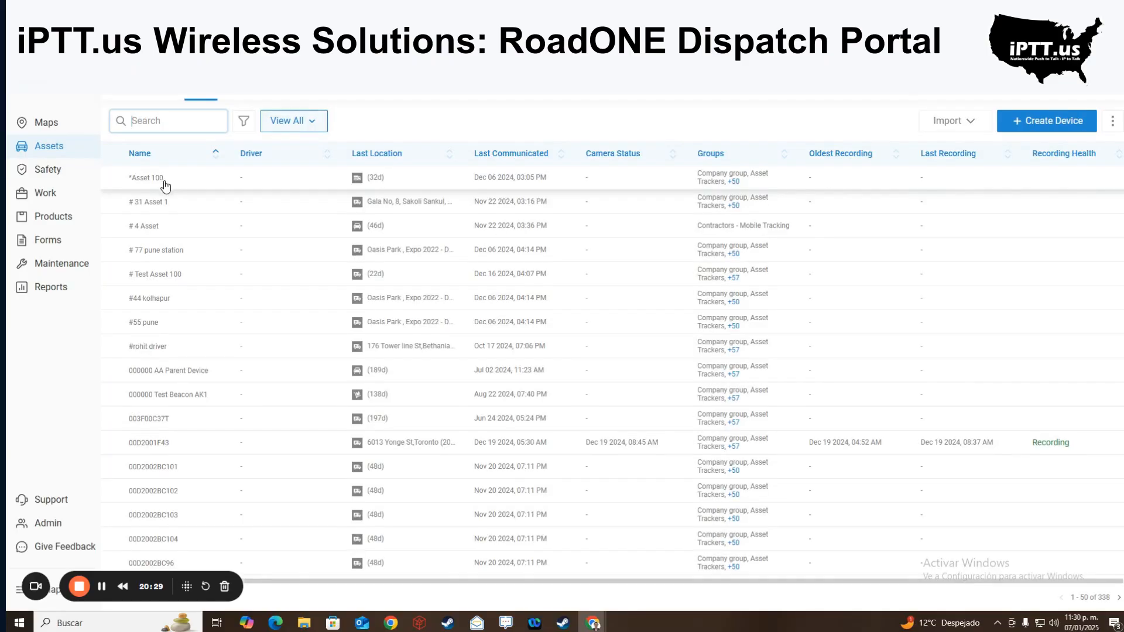
click(163, 183)
click(215, 184)
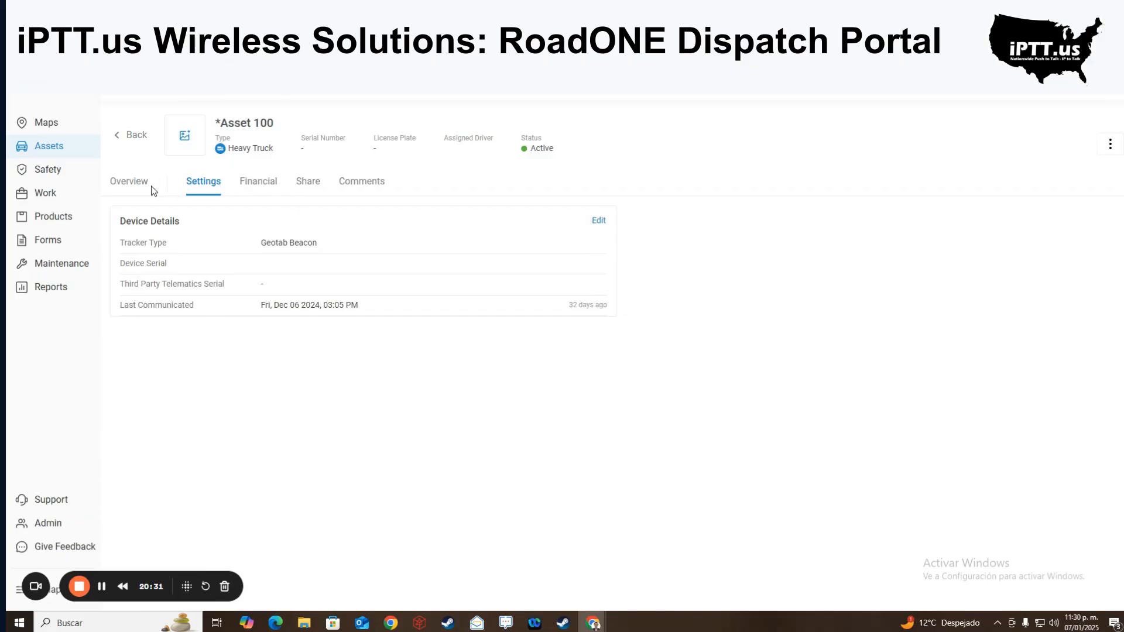
click(131, 184)
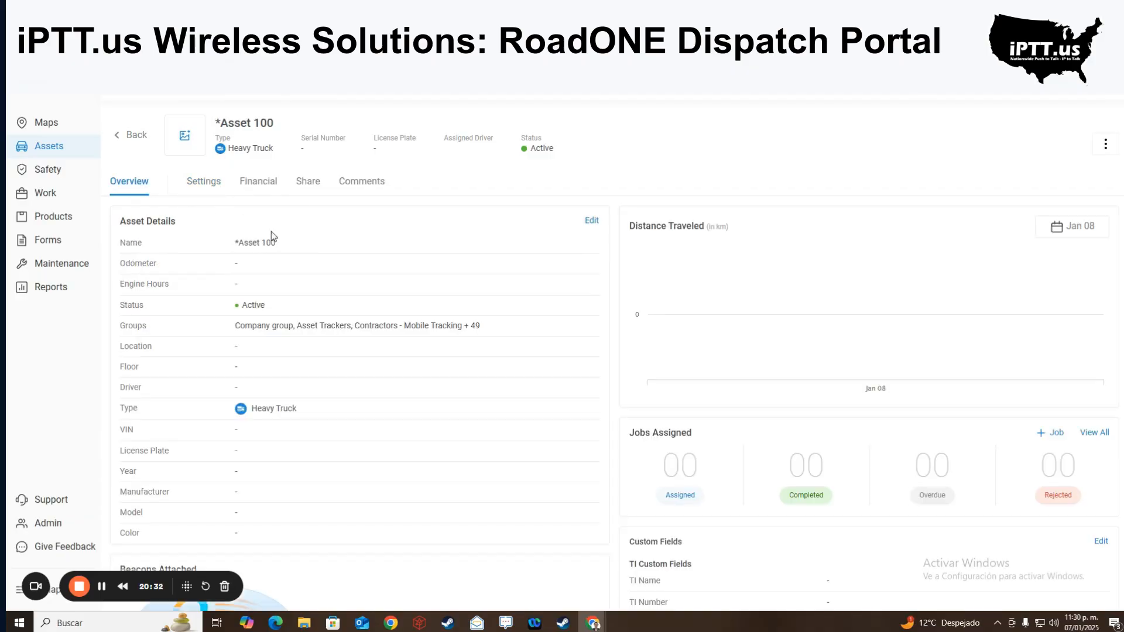
- Inspect *Asset 100's edit form and device settings, then return to the 338-device Assets list
click(590, 222)
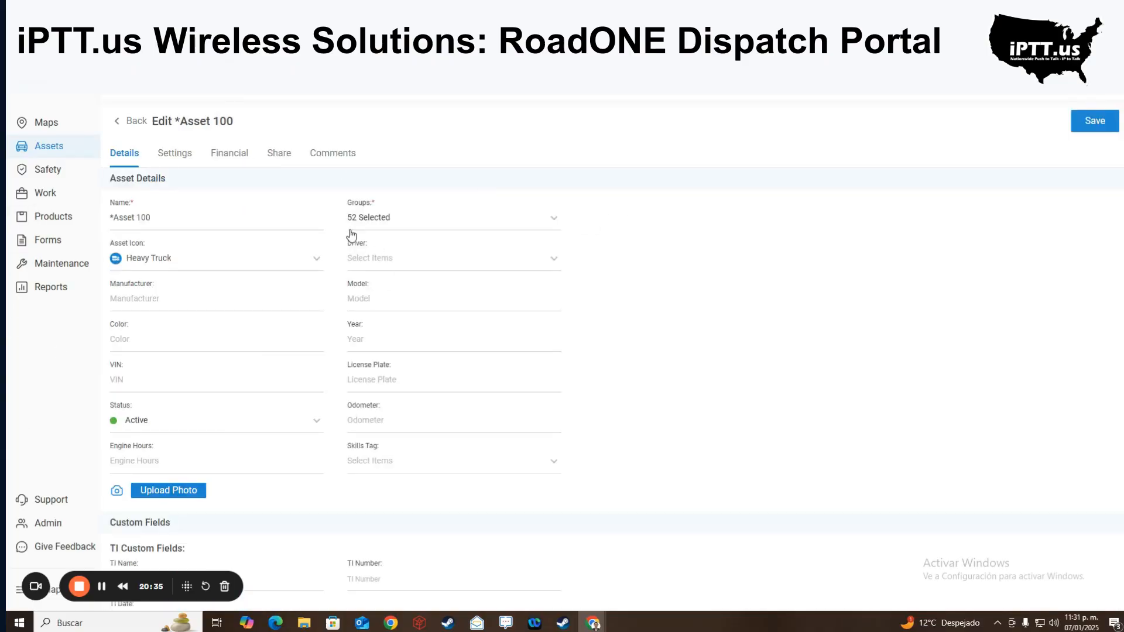
scroll(338, 231, down, 2)
scroll(334, 226, down, 2)
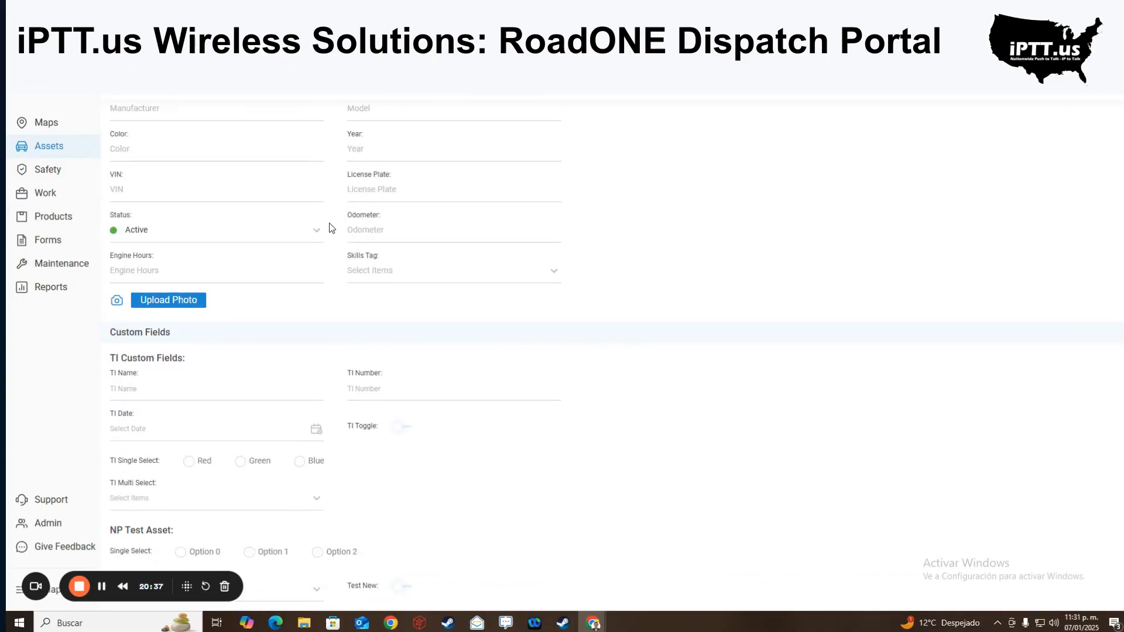
scroll(319, 223, up, 4)
click(179, 160)
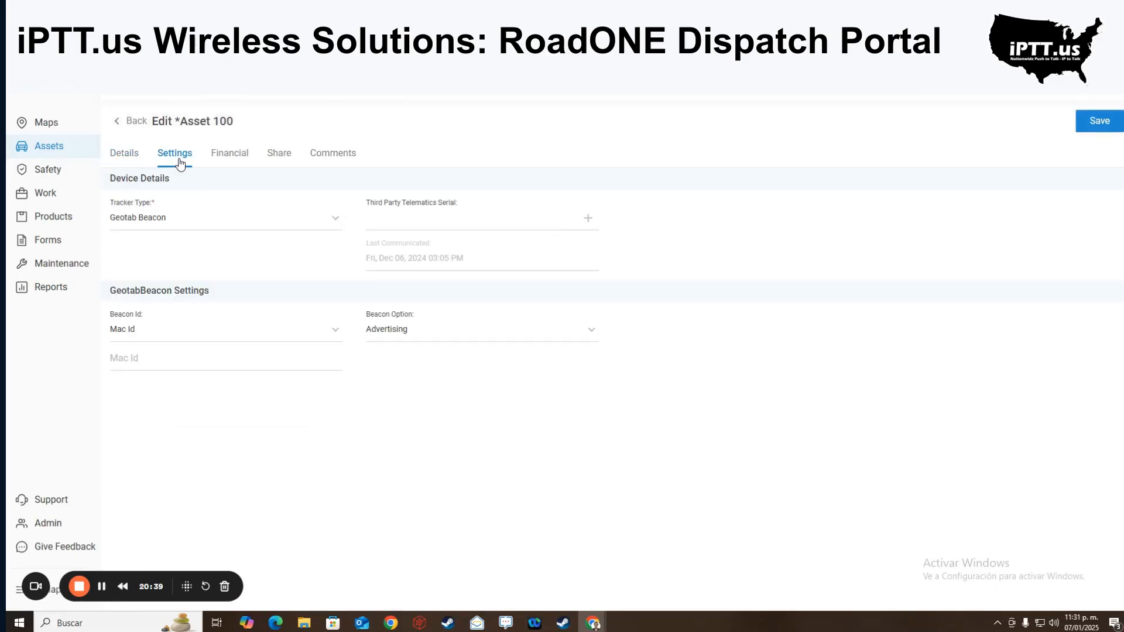
click(117, 124)
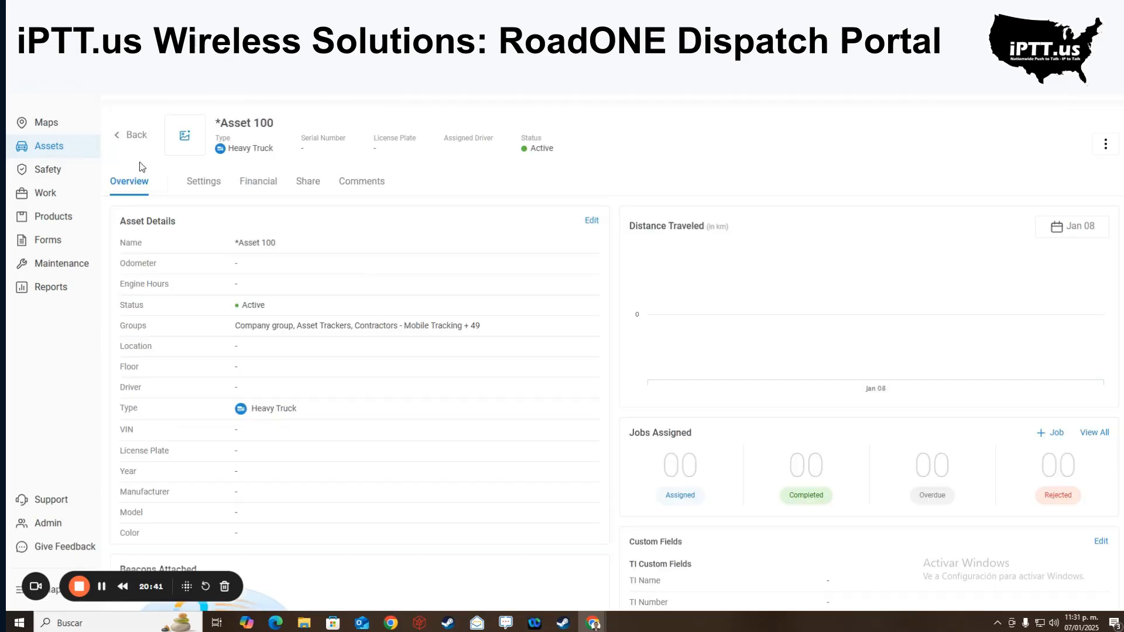
click(115, 135)
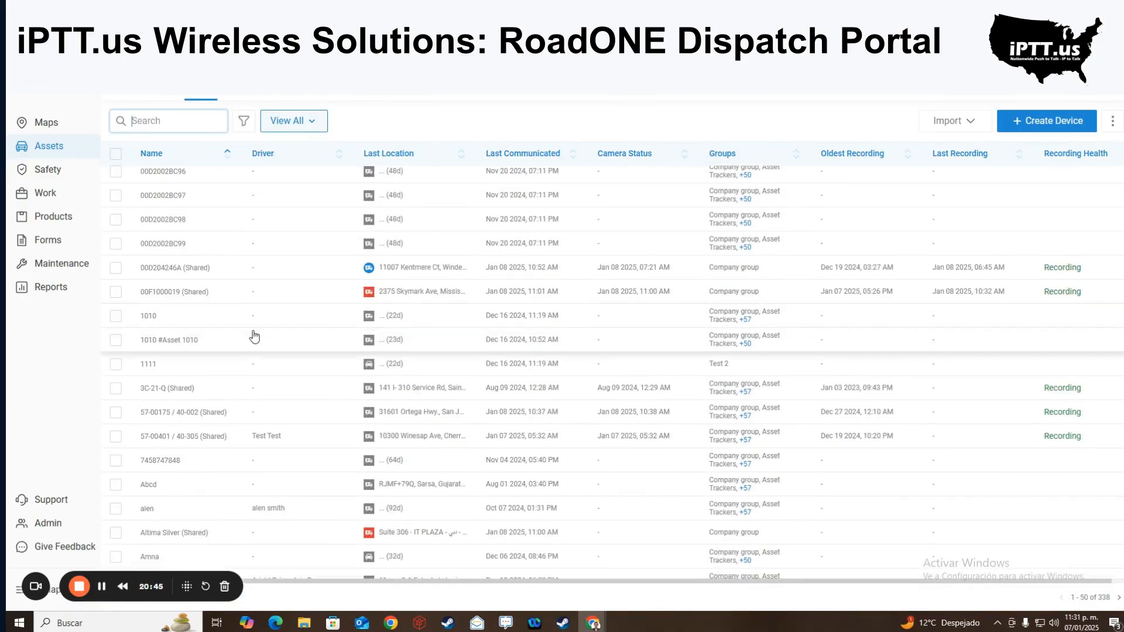
- Open device 00D204246A (Shared) for editing on Settings and dismiss the Remote Cut off announcement
click(248, 271)
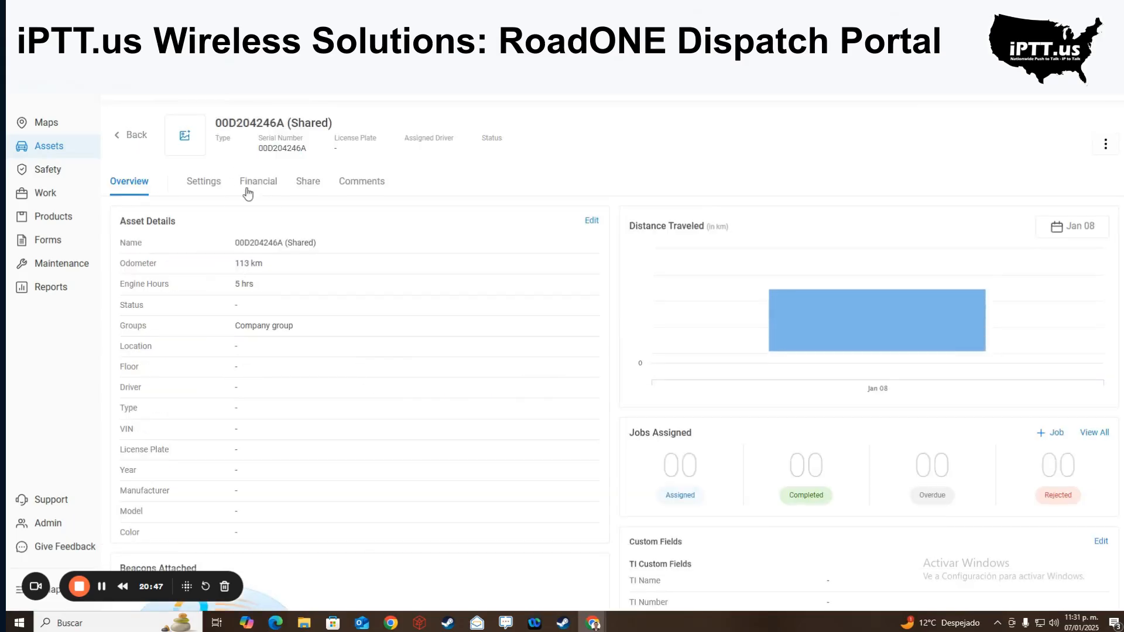
click(214, 185)
click(592, 221)
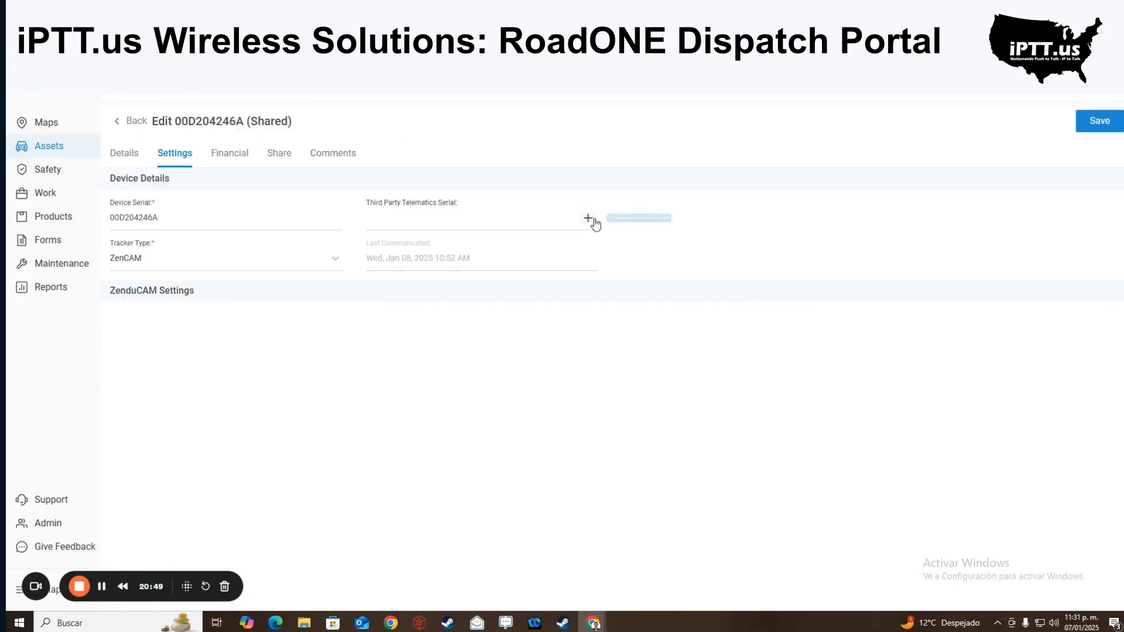
click(153, 226)
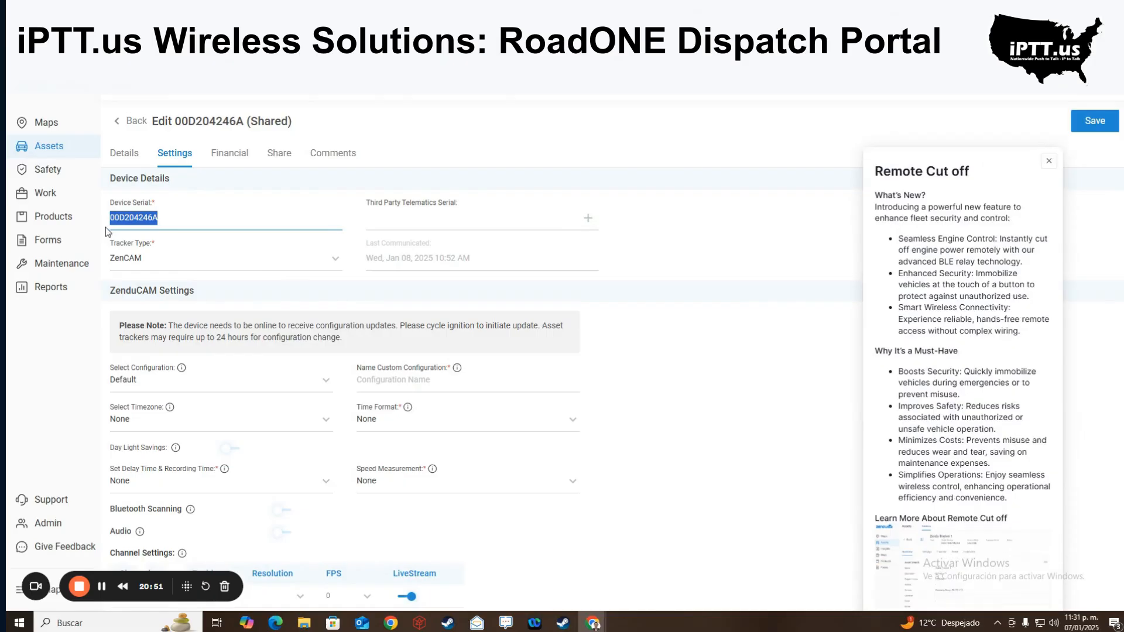
click(413, 224)
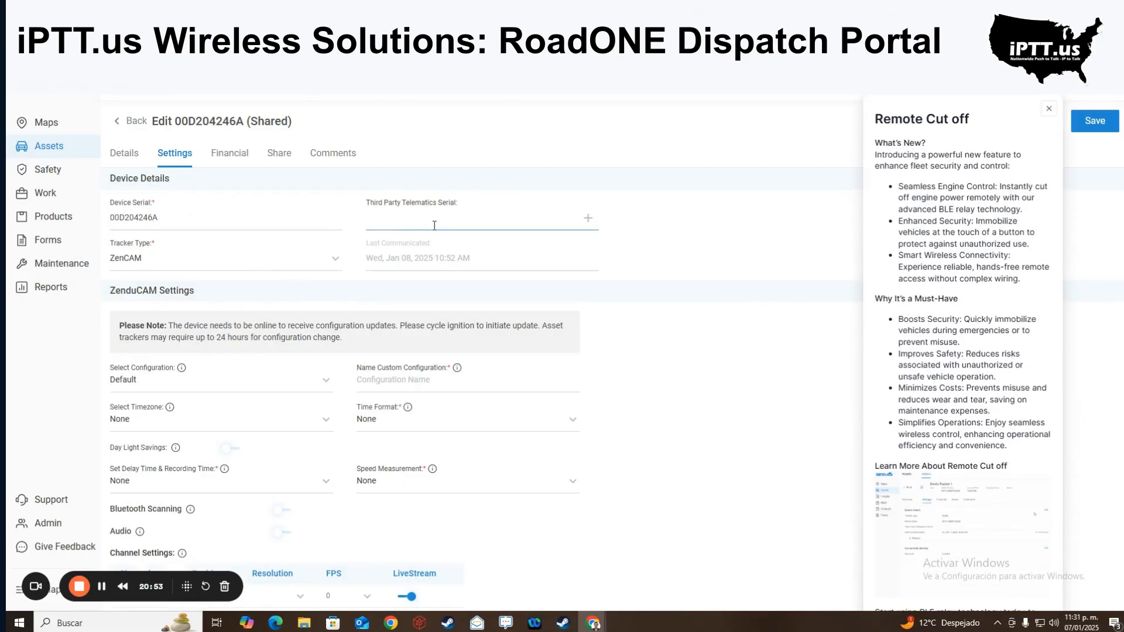
click(1048, 109)
click(496, 219)
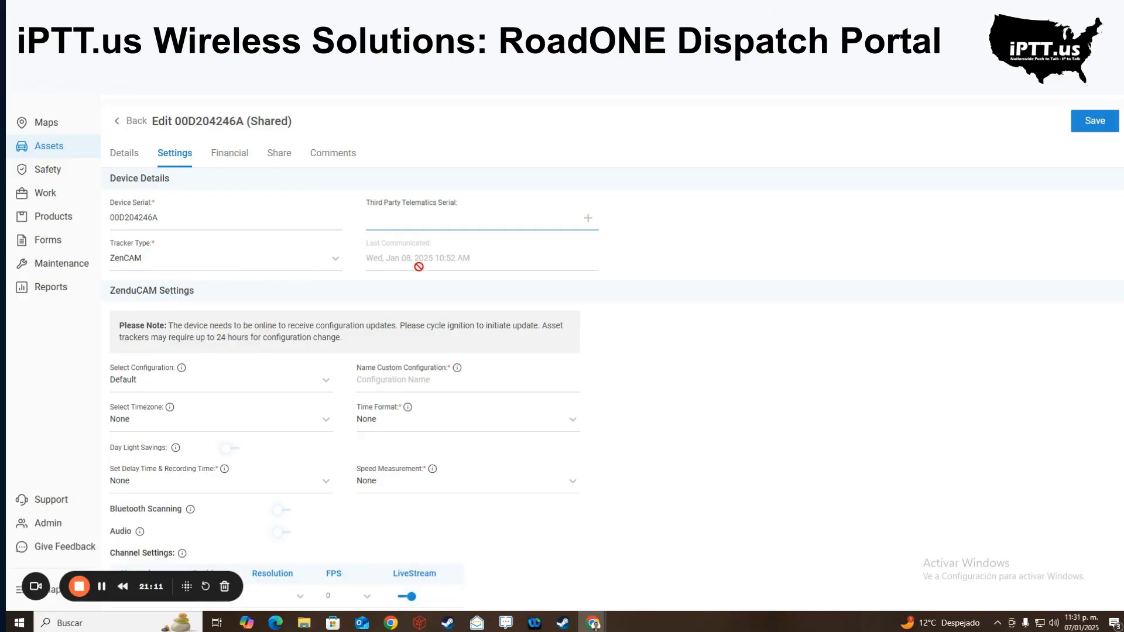
- Review the ZenduCAM settings, including the livestreaming Road and Driver channels
scroll(228, 371, down, 5)
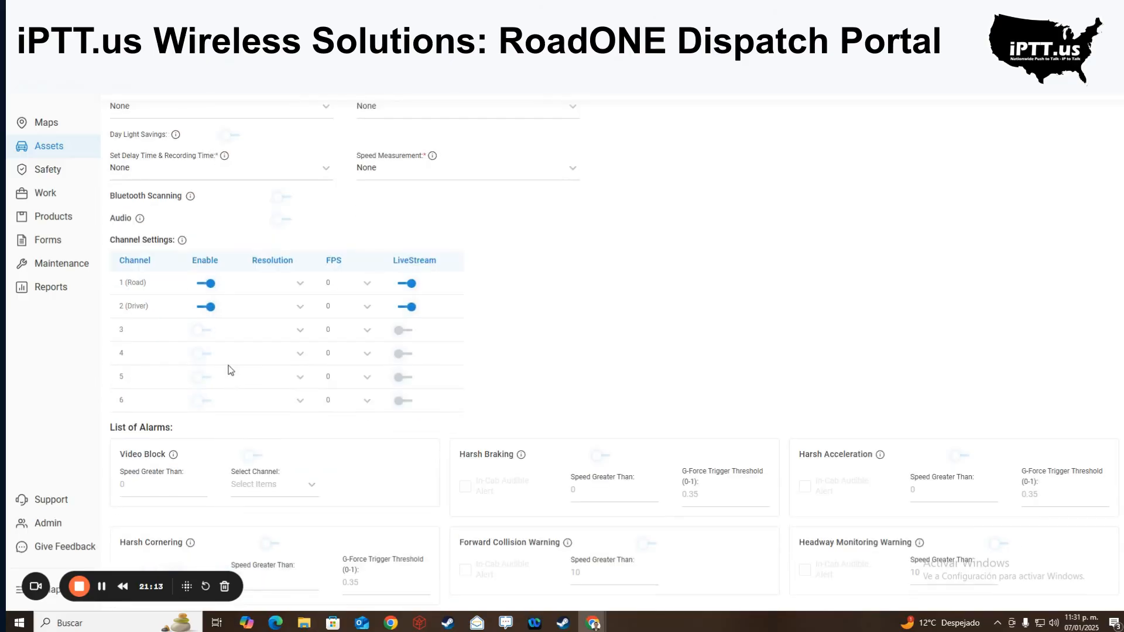
scroll(277, 171, up, 3)
scroll(339, 377, down, 8)
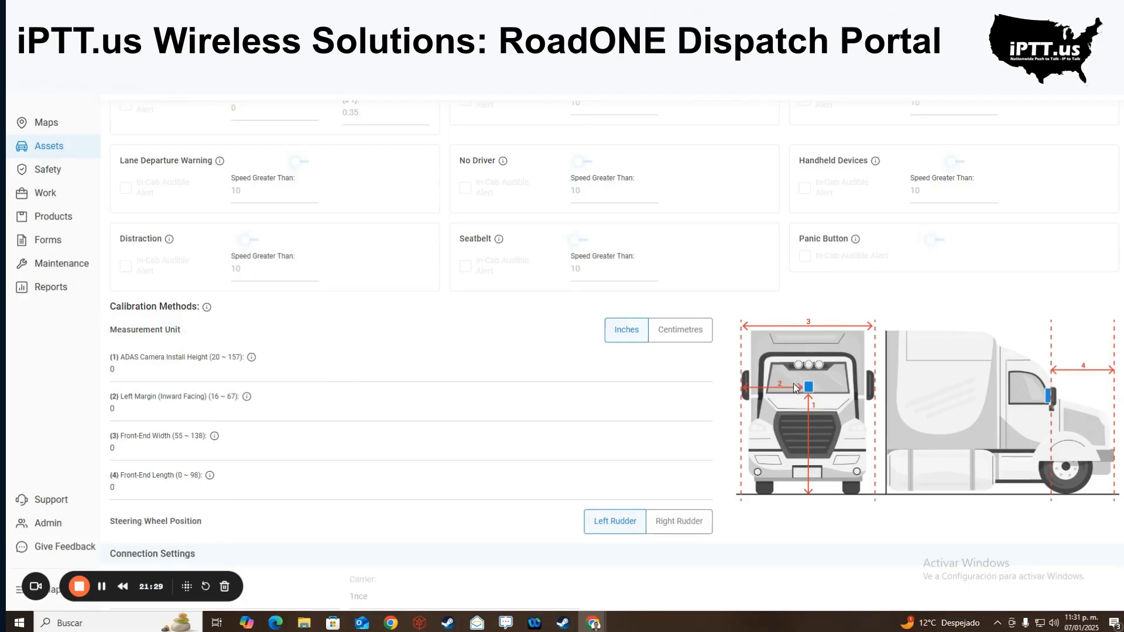
scroll(791, 384, down, 4)
scroll(790, 386, up, 4)
scroll(416, 417, up, 10)
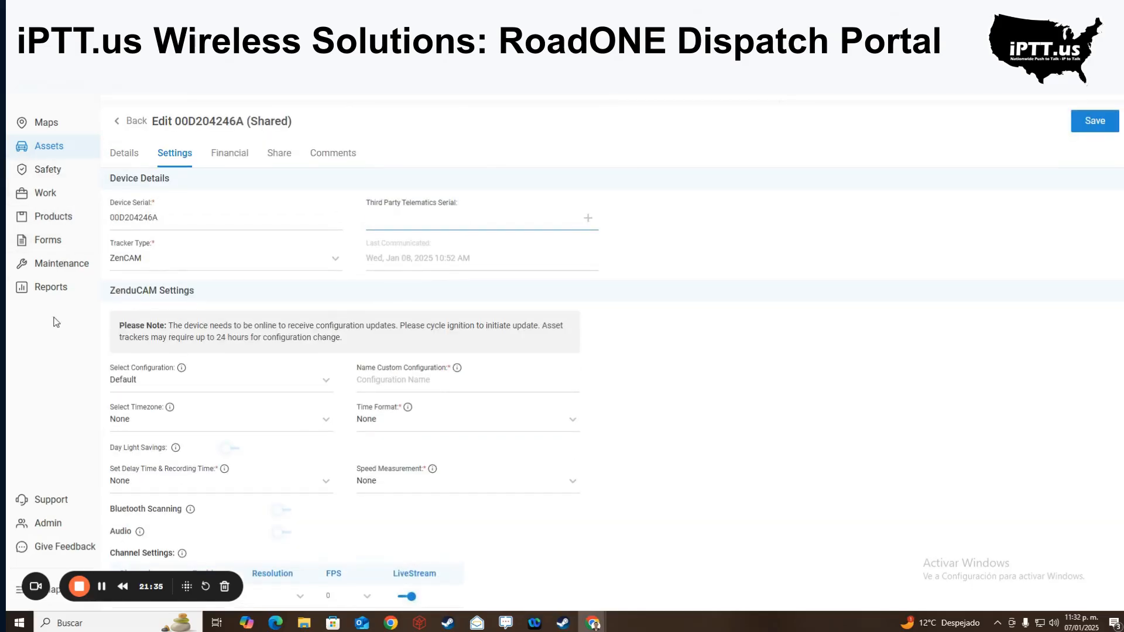
- Start a new custom rule from Admin > Rules, keeping the default name New Rule
click(48, 522)
click(121, 226)
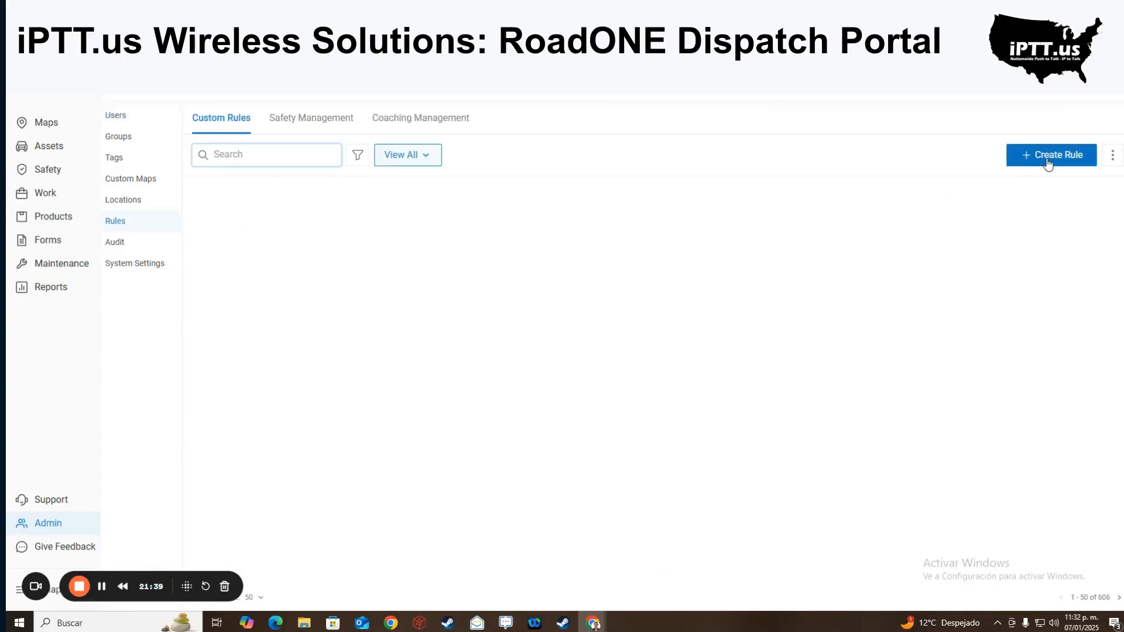
click(1046, 159)
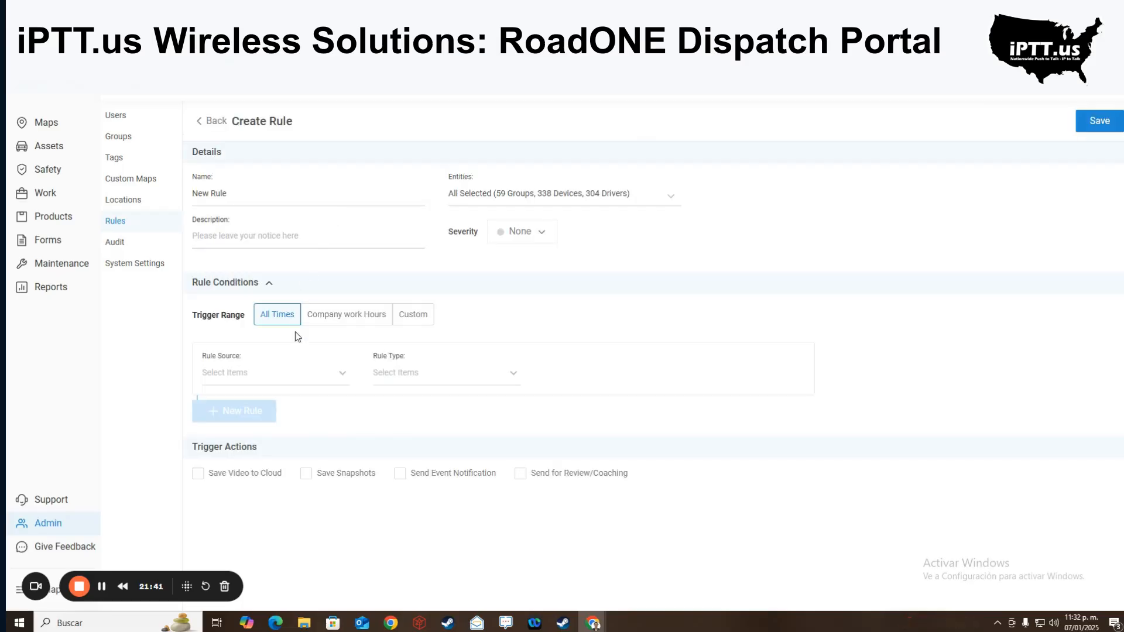
drag(245, 190, 173, 201)
- Leave the rule covering all groups, devices and drivers, with severity left at None
click(542, 197)
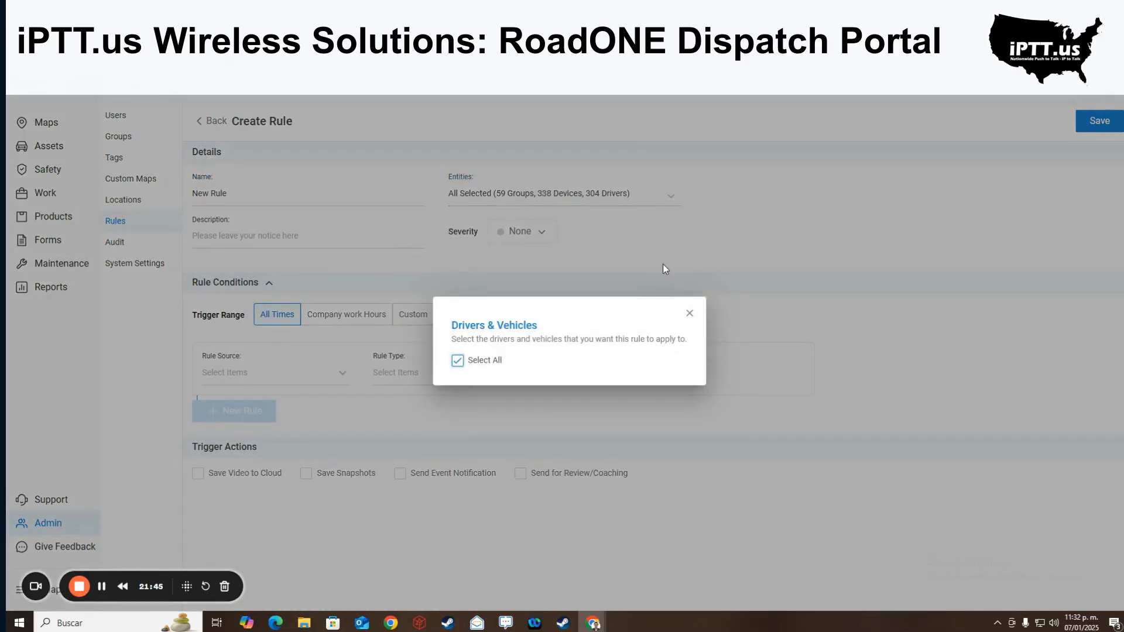
click(689, 313)
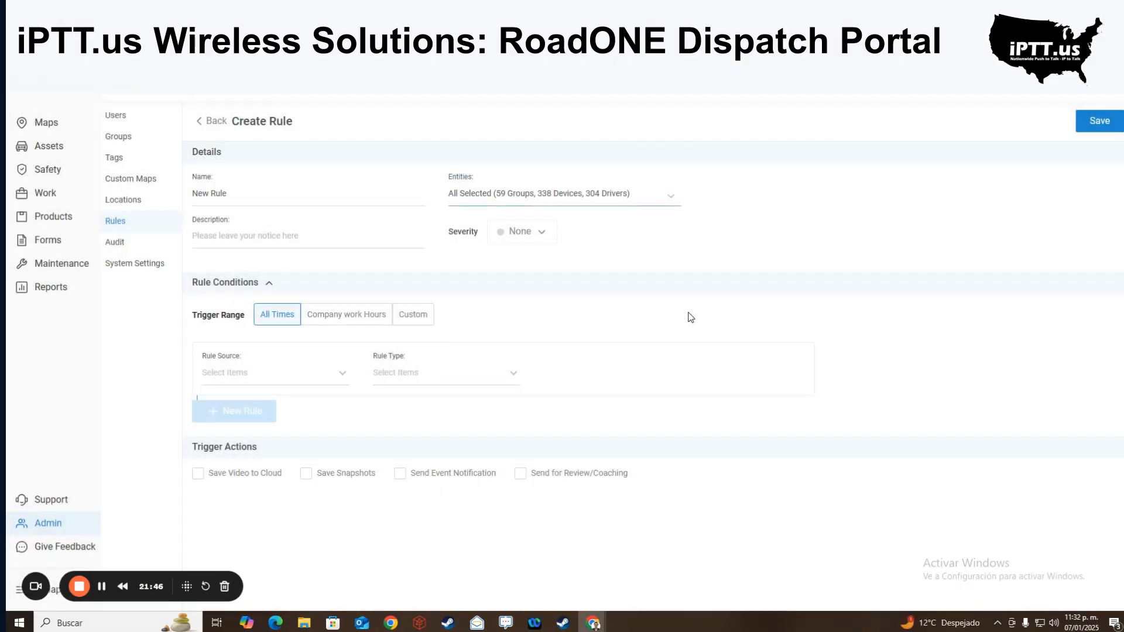
click(340, 243)
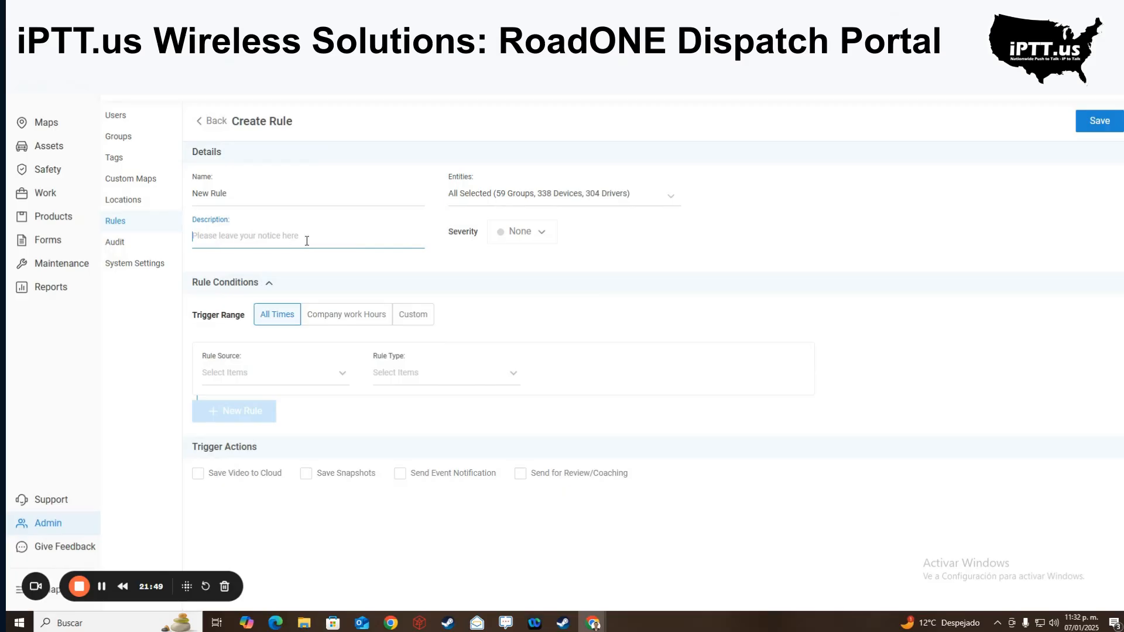
click(545, 240)
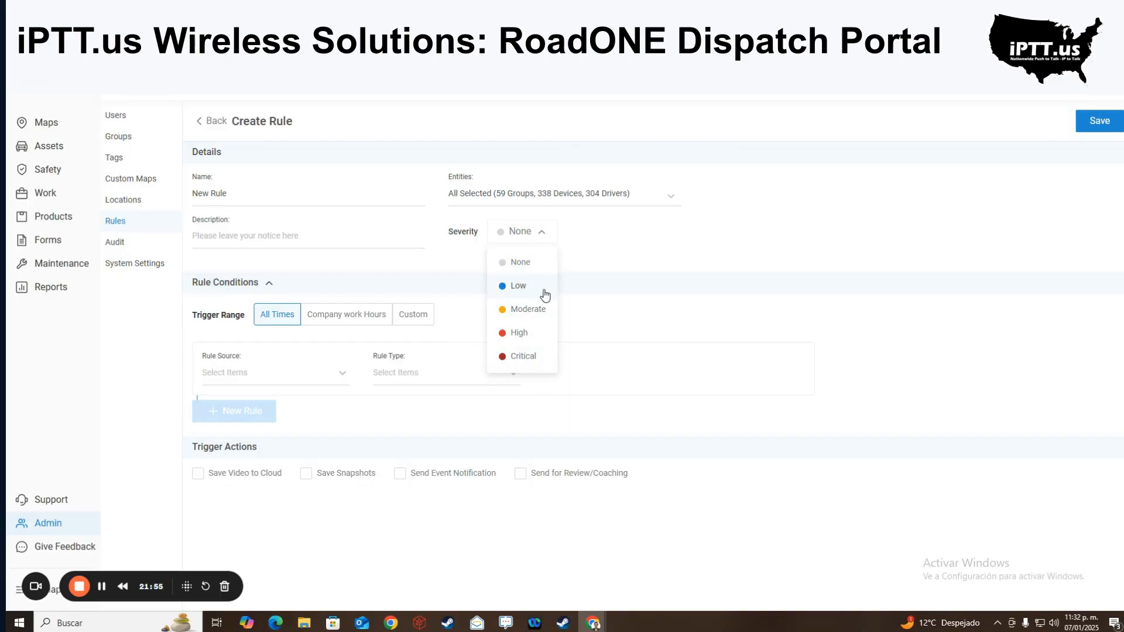
click(304, 239)
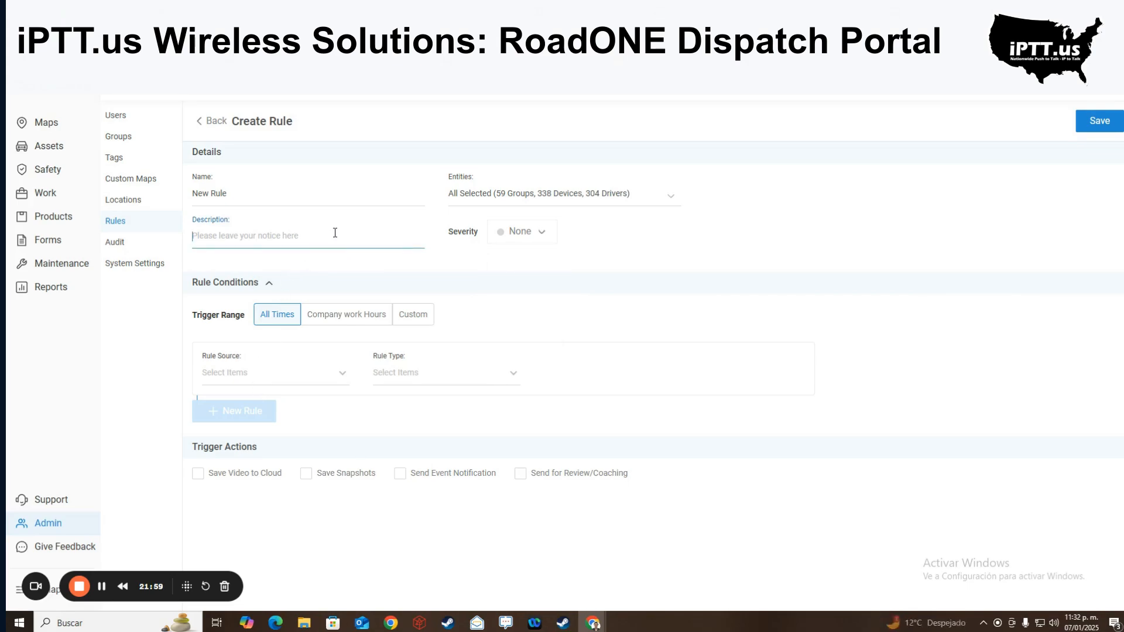
- Set the rule source to Camera (ZenduCAM) and type to Driver Fatigue (Beta), severity still None
click(527, 240)
click(644, 291)
click(300, 379)
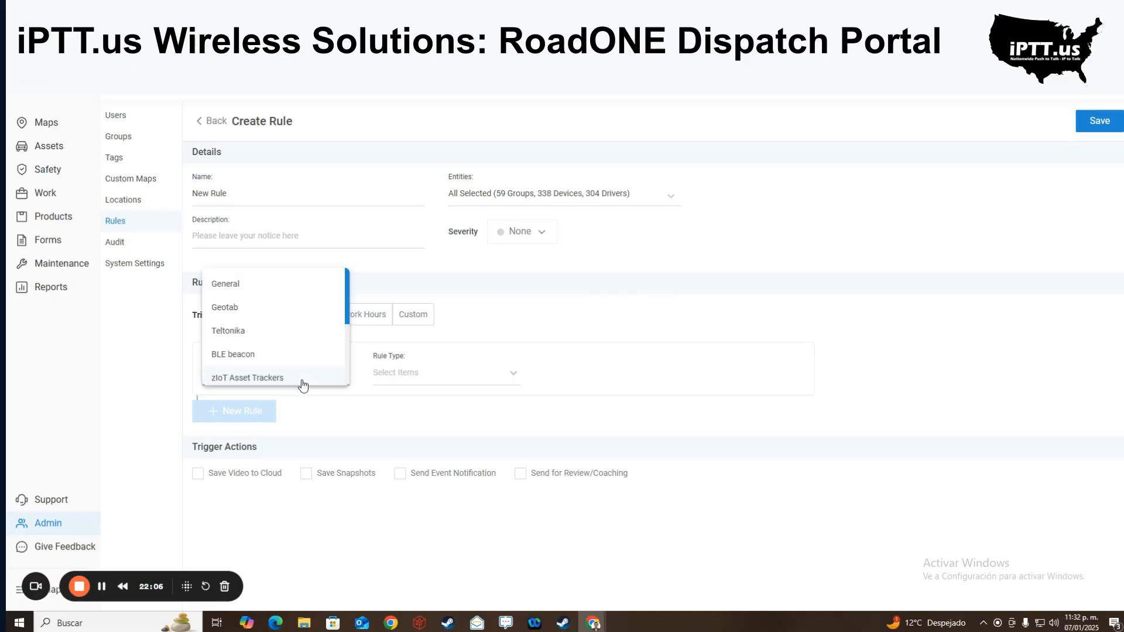
scroll(261, 336, down, 3)
click(264, 322)
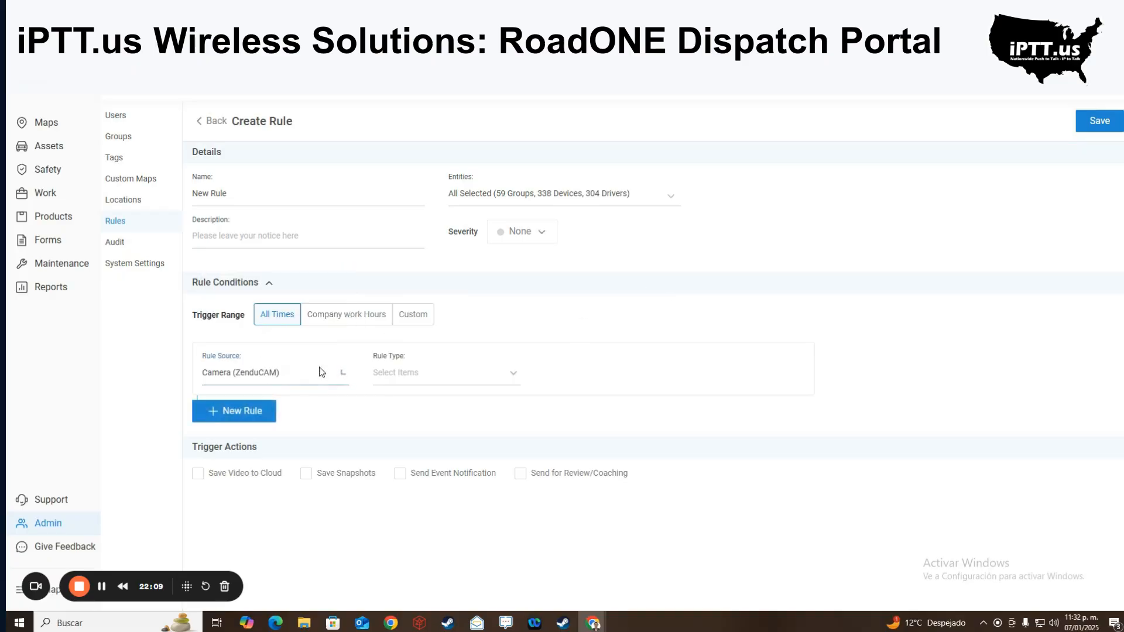
click(415, 373)
scroll(446, 328, down, 2)
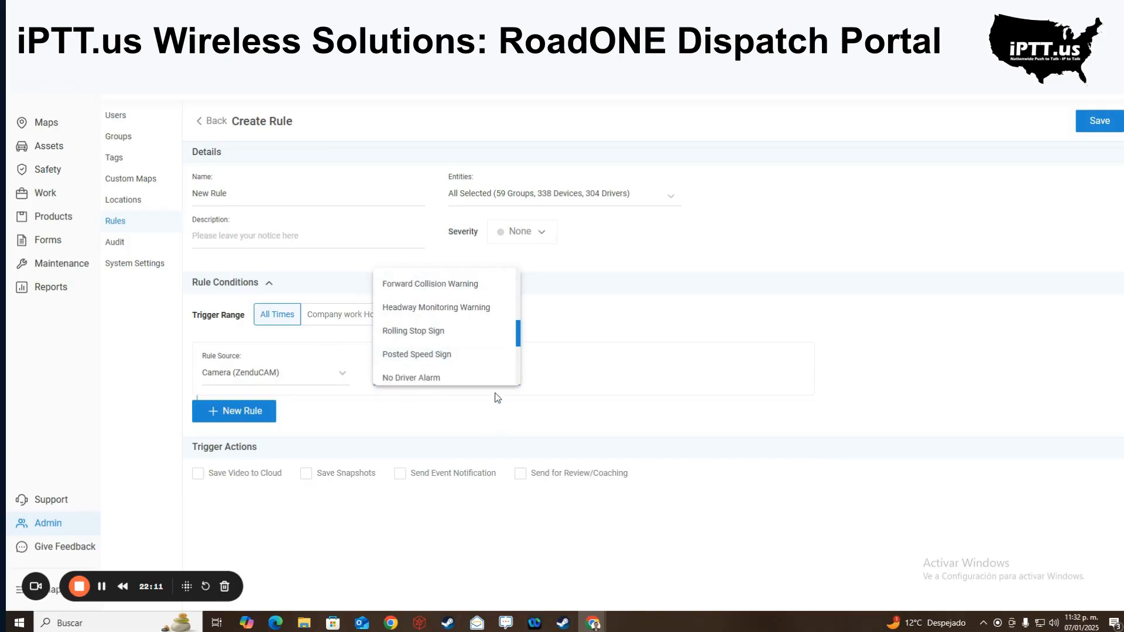
scroll(462, 360, down, 2)
scroll(426, 371, down, 2)
scroll(431, 326, up, 2)
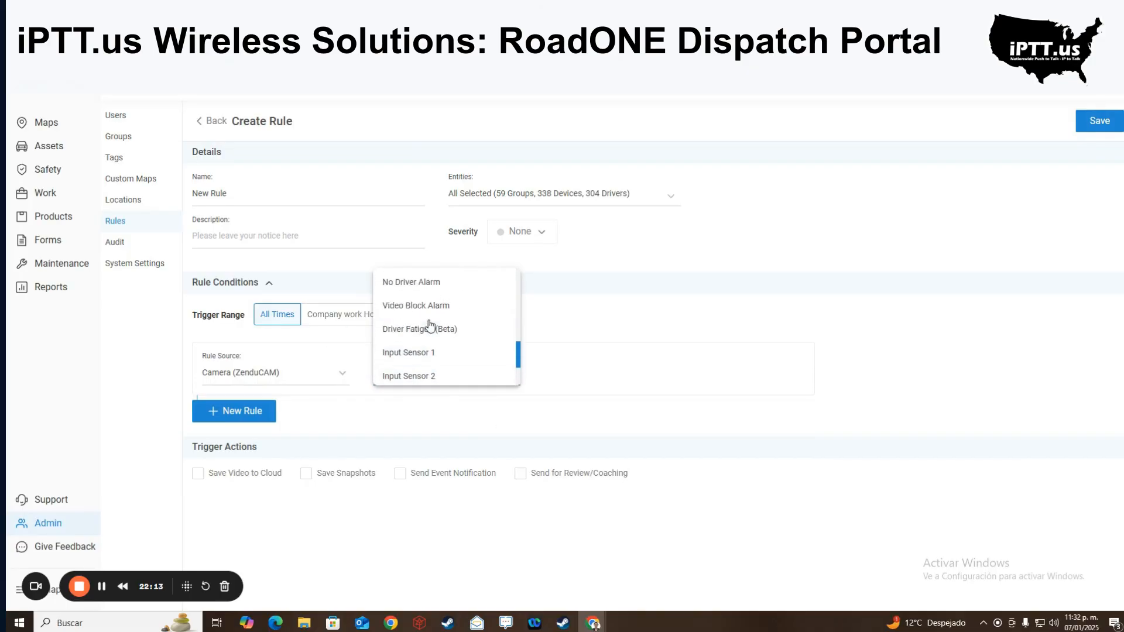
click(430, 328)
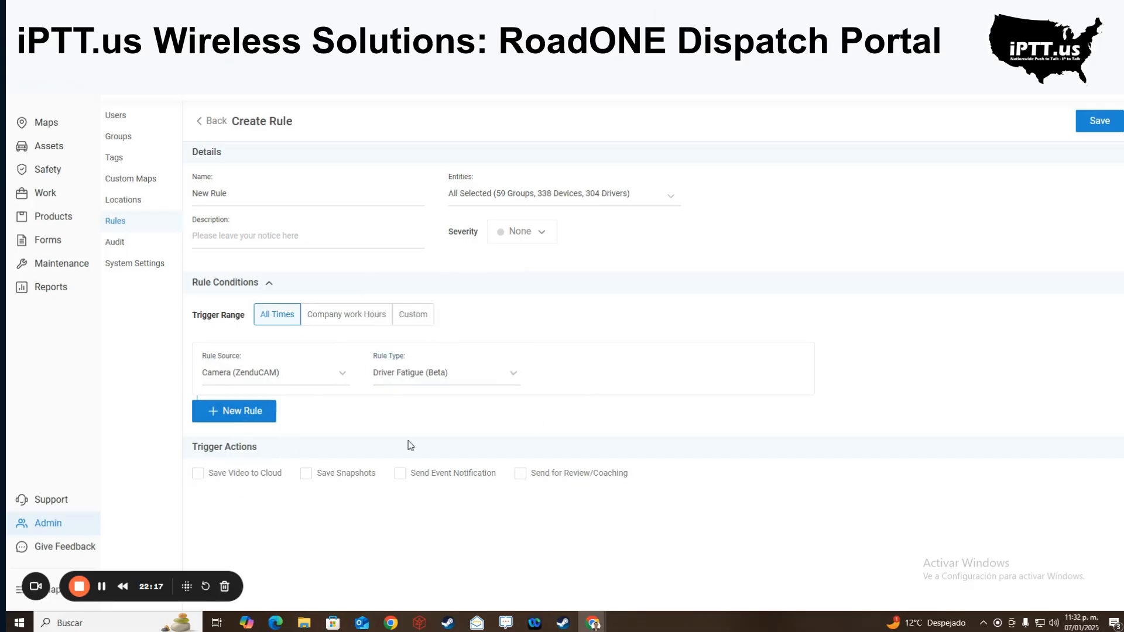
- Turn off Save Video to Cloud and save snapshots over a 10 sec timeframe, totalling 3
click(198, 474)
click(316, 474)
click(198, 475)
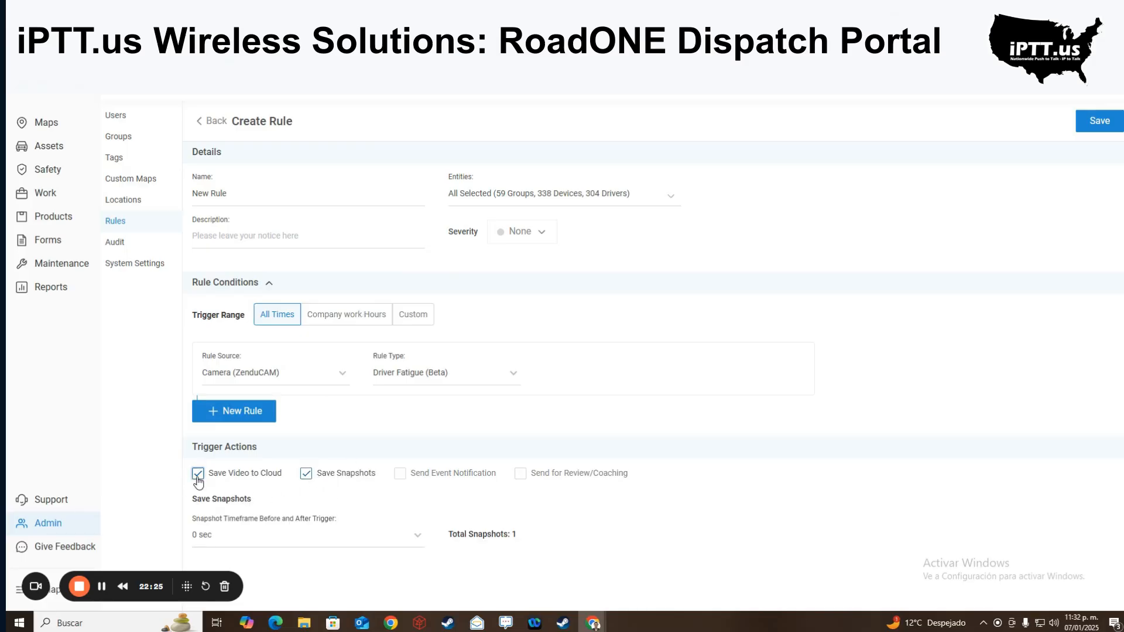
click(381, 540)
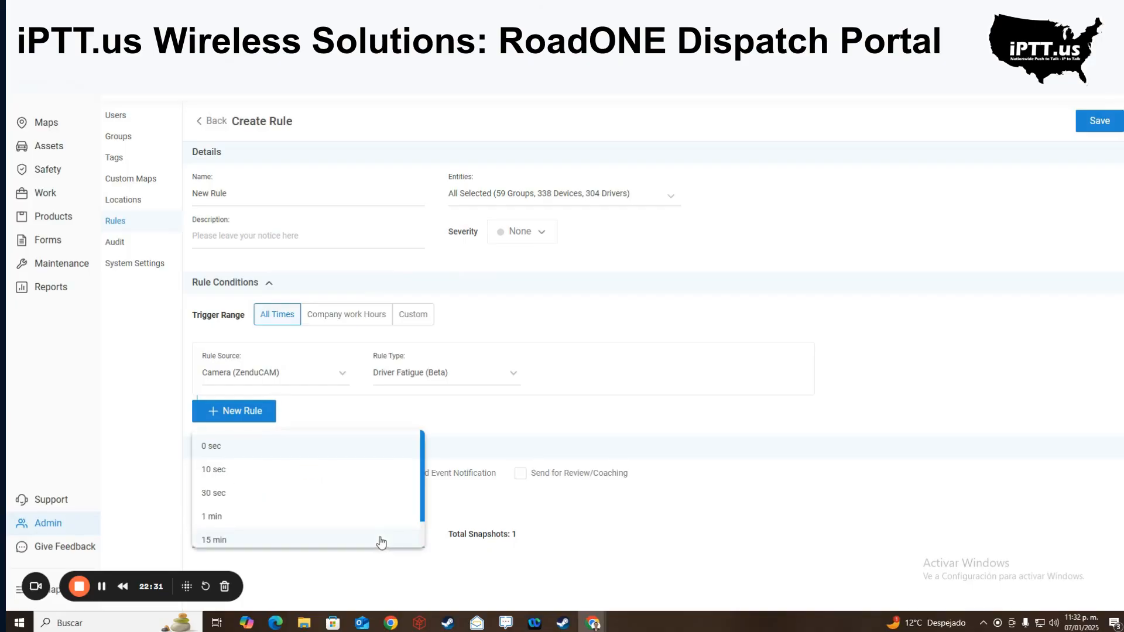
click(235, 479)
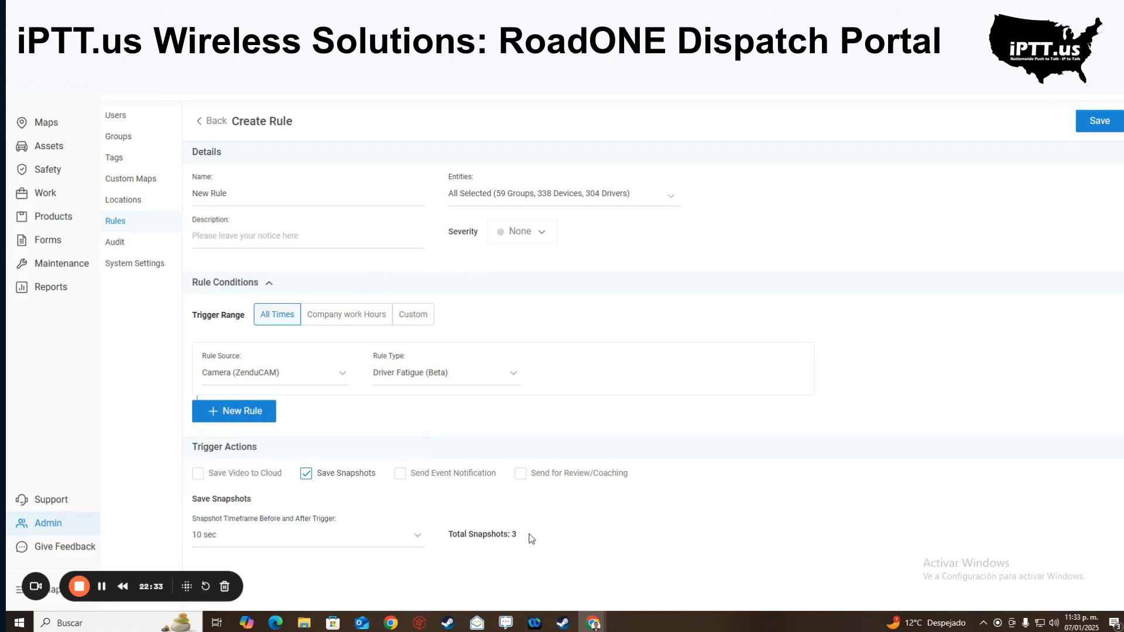
drag(531, 538, 460, 533)
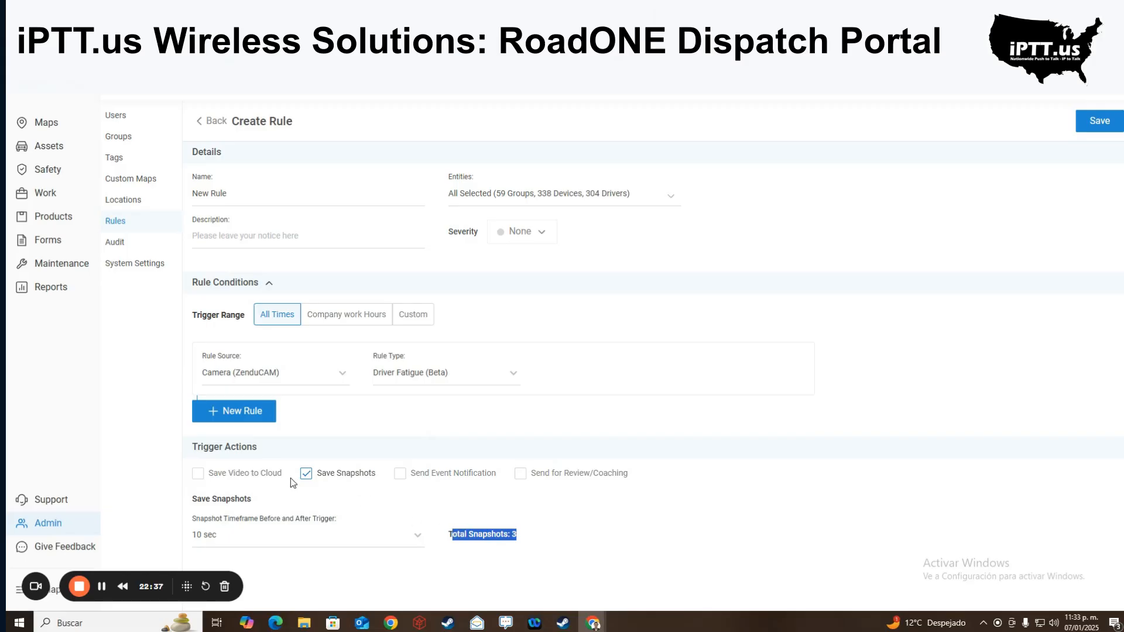
- Turn off Save Snapshots, keep cloud video saving on, and enable Email event notifications
click(305, 475)
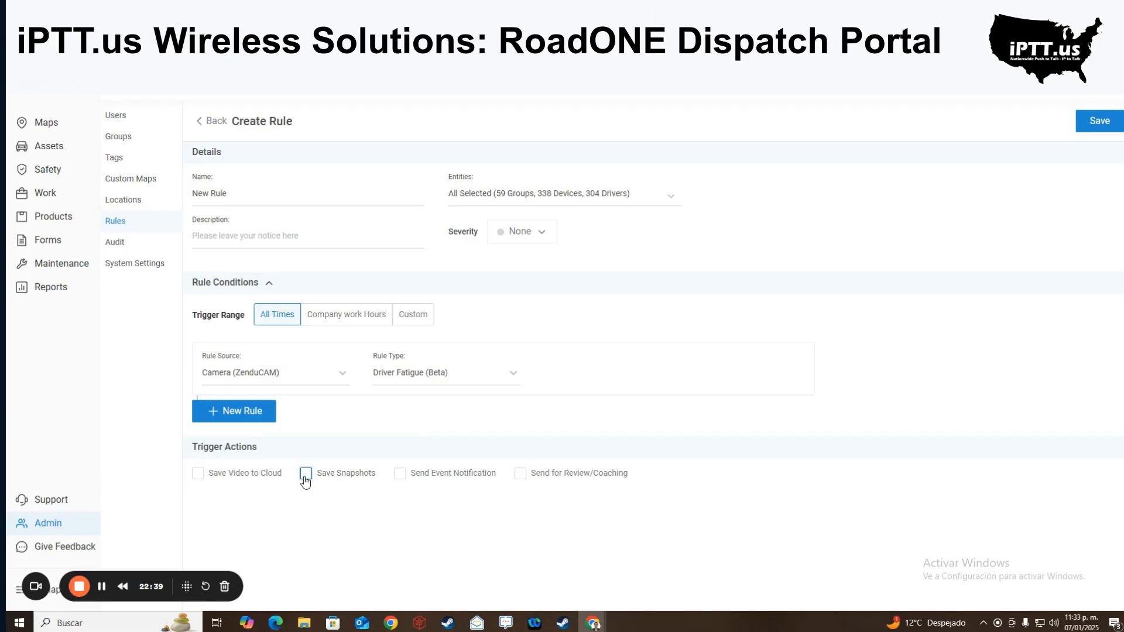
click(400, 475)
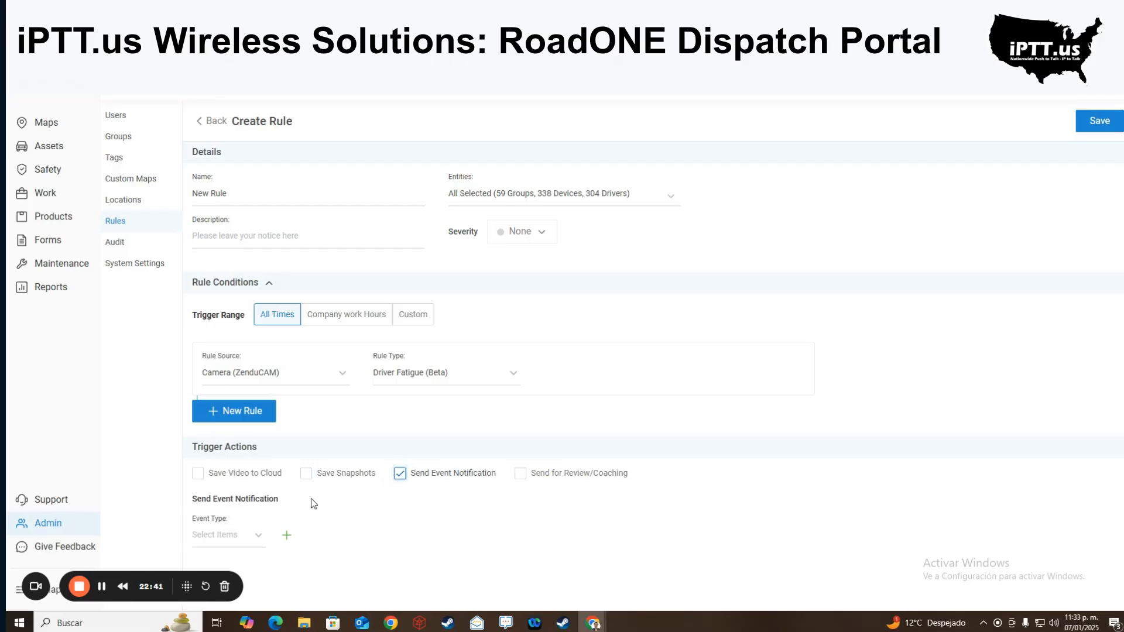
click(198, 474)
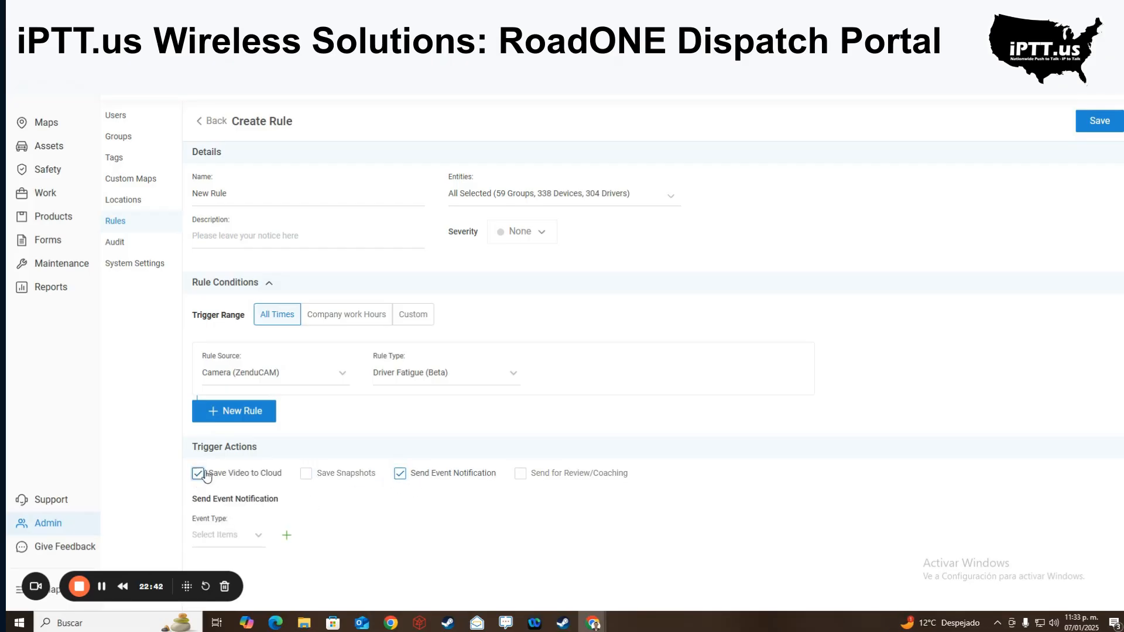
click(247, 546)
click(233, 462)
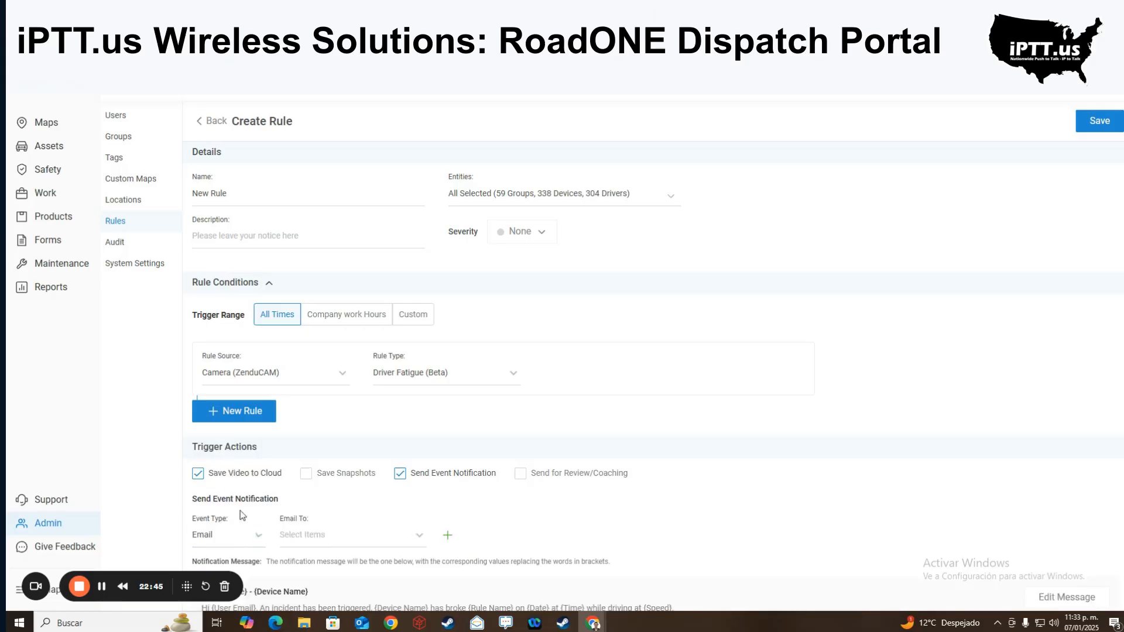
- Check the Email recipient options, then switch the event type to SMS without choosing recipients
scroll(252, 509, down, 1)
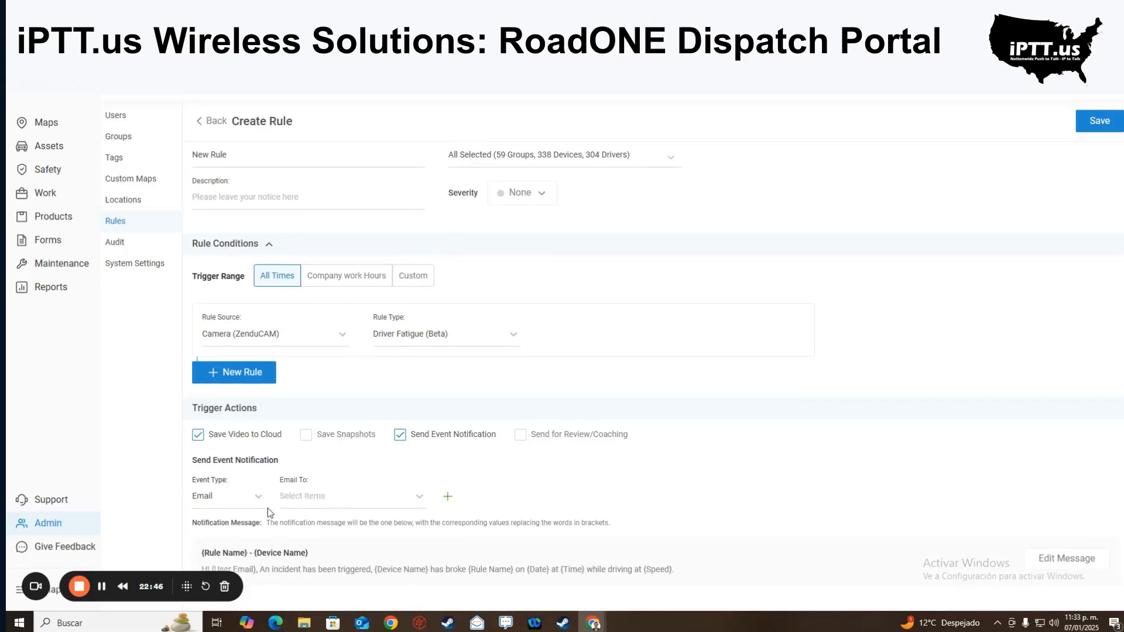
click(386, 504)
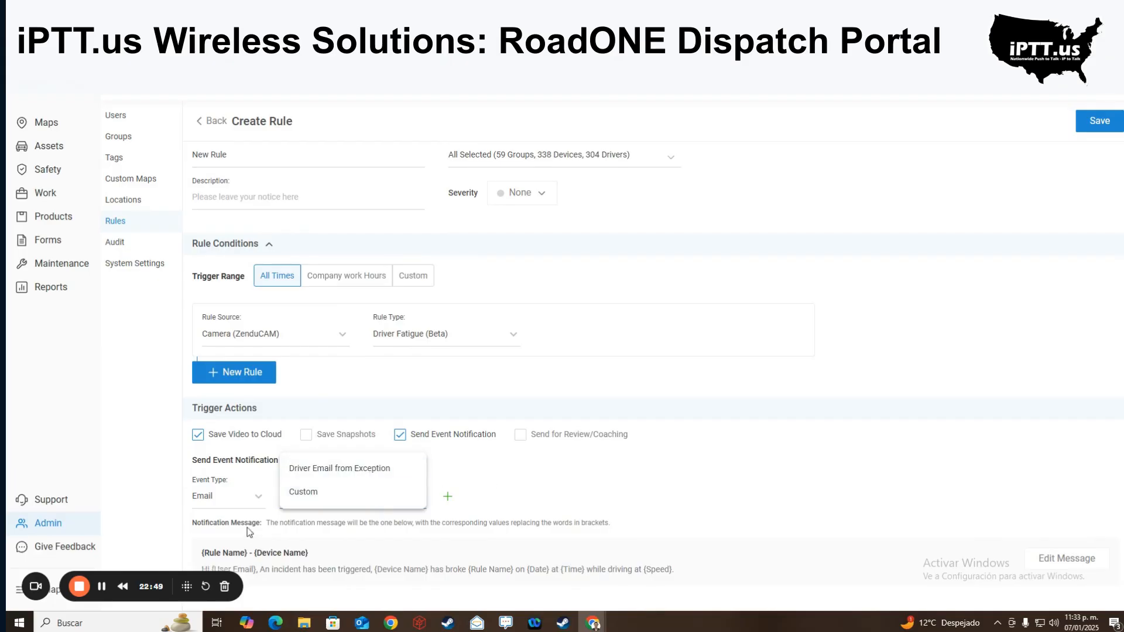
click(258, 497)
click(237, 494)
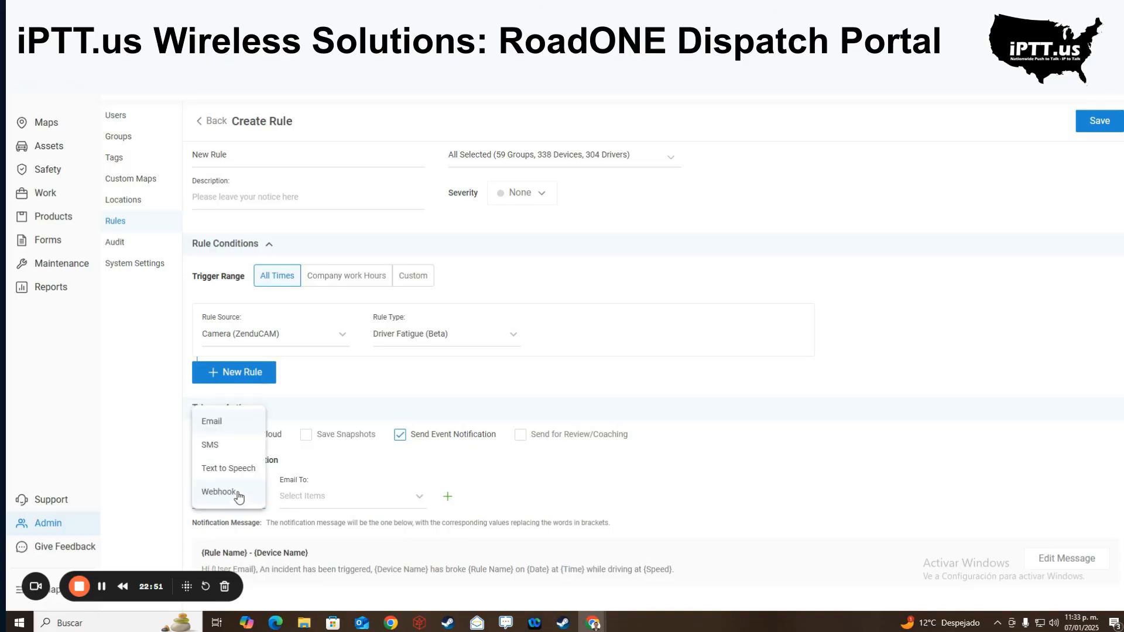
click(240, 445)
click(310, 503)
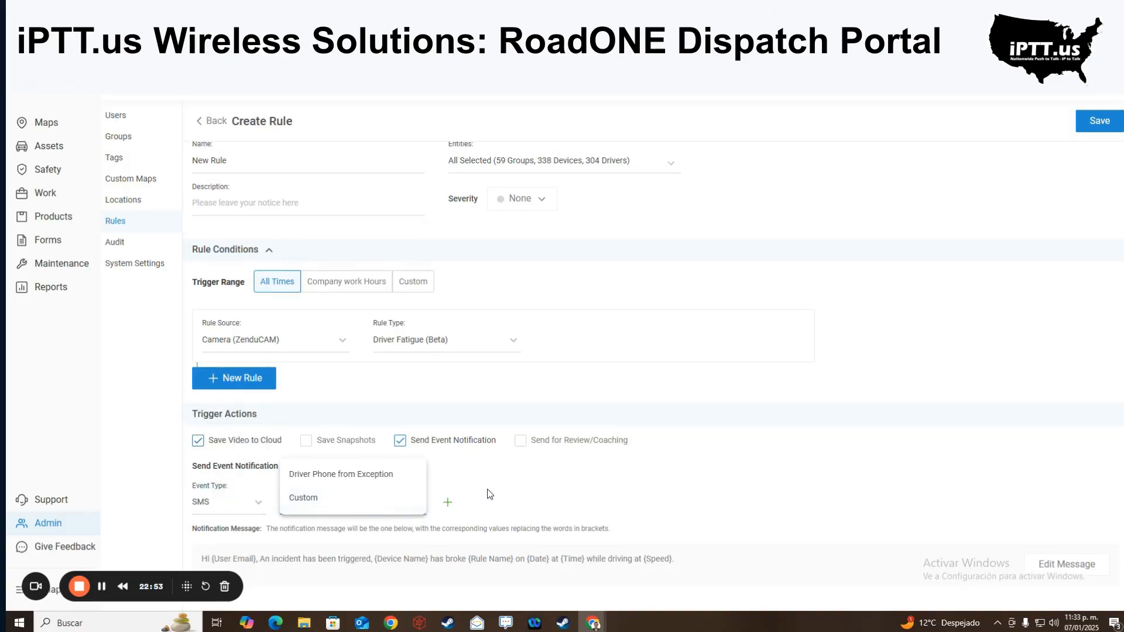
click(501, 495)
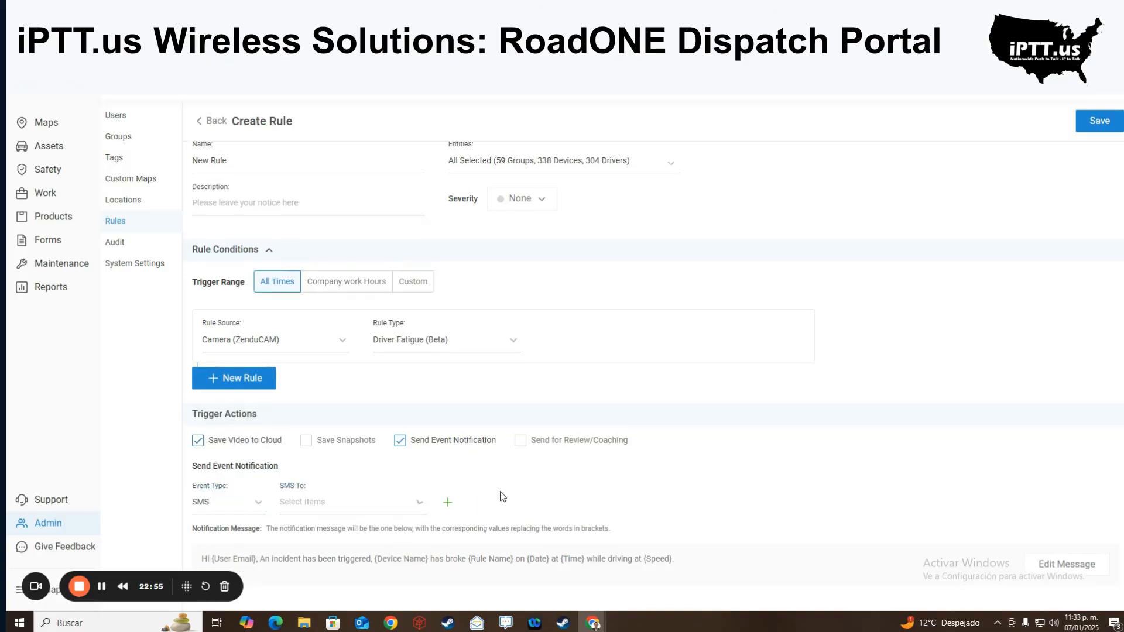
- Switch the event type to Text to Speech and start a custom spoken driver message
click(256, 512)
click(251, 475)
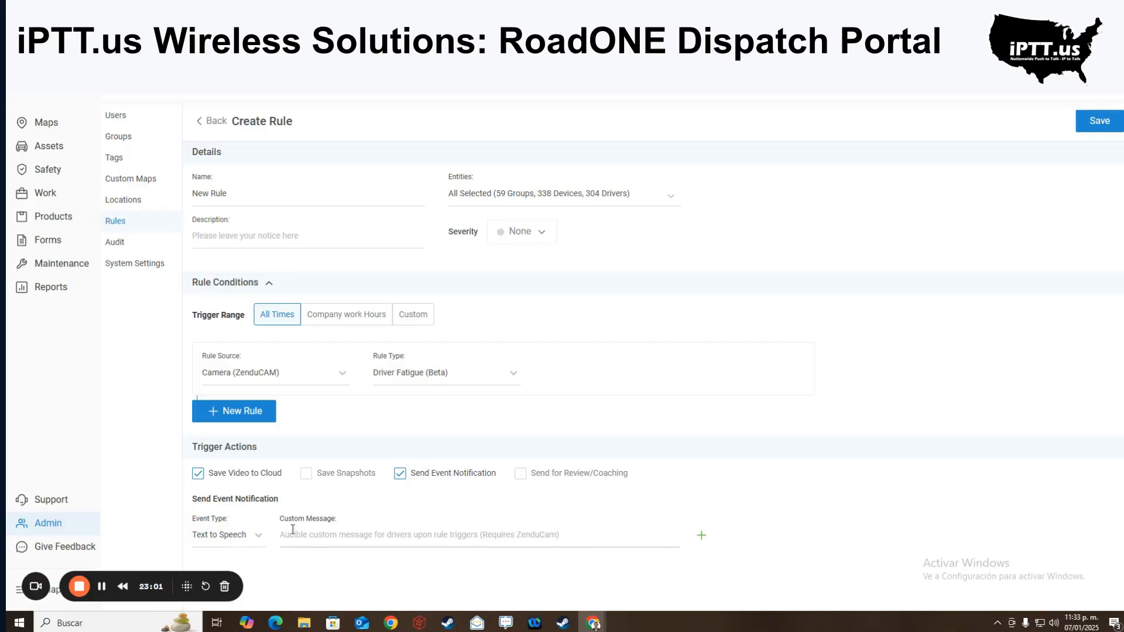
click(375, 375)
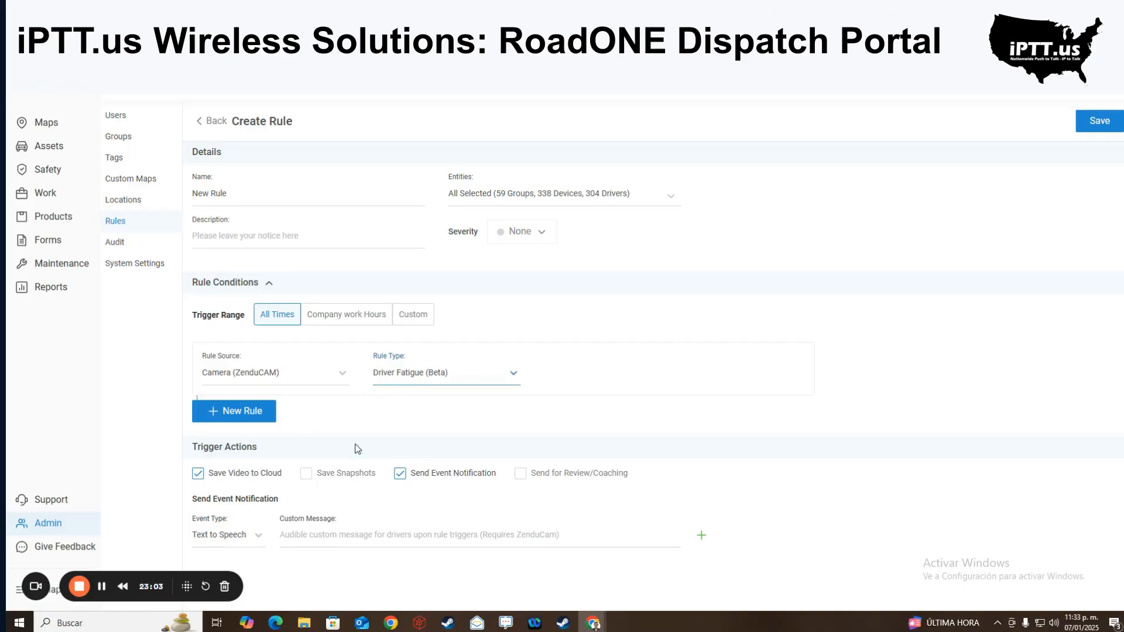
click(306, 539)
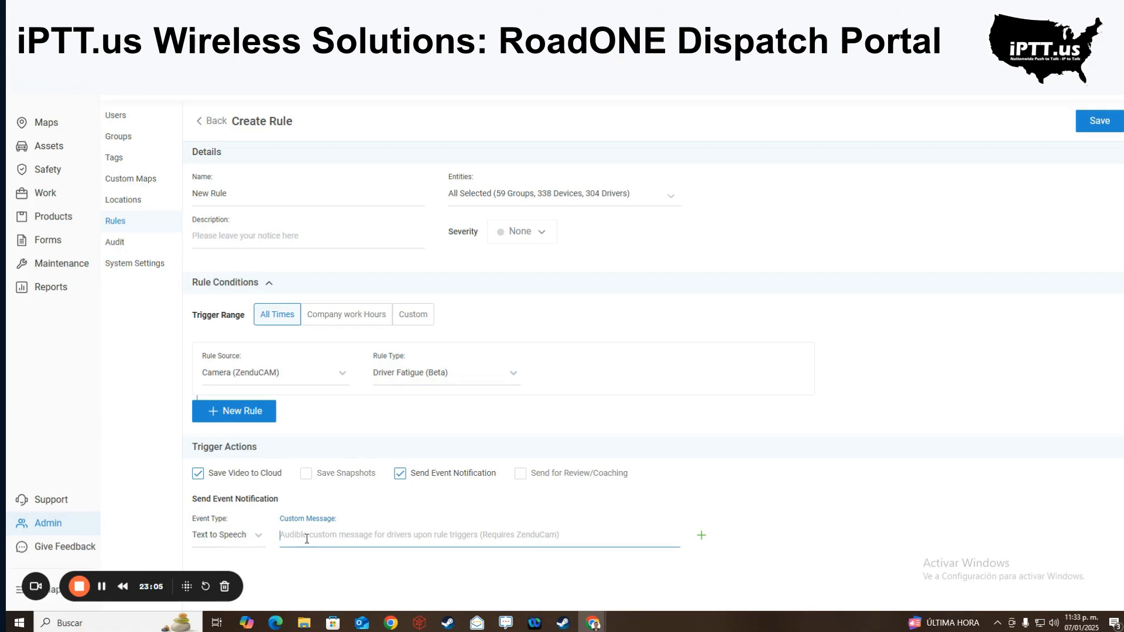
text(Wa)
key(BackSpace)
key(BackSpace)
text(H)
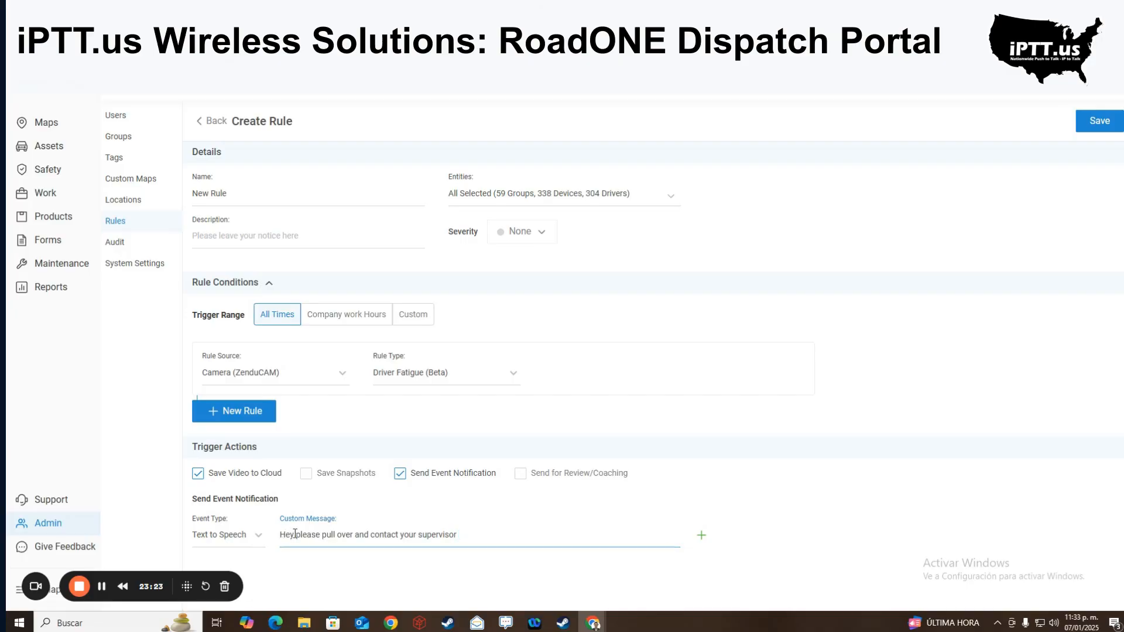
drag(463, 535, 305, 537)
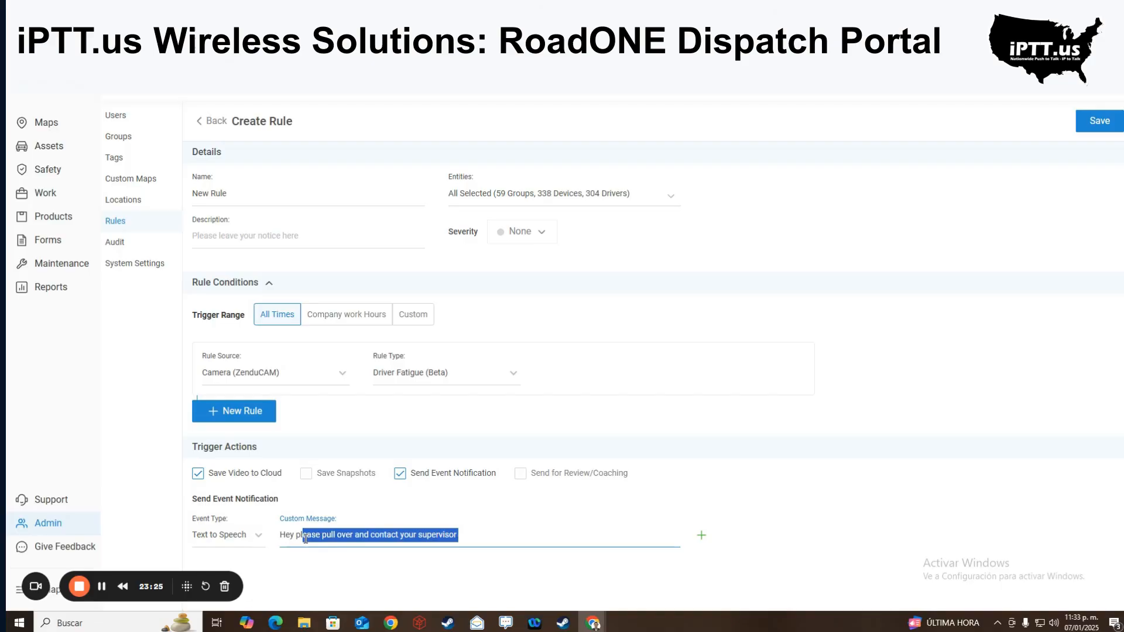
- Send videos for review and coaching to the first listed user, with a Daily notification period
click(520, 473)
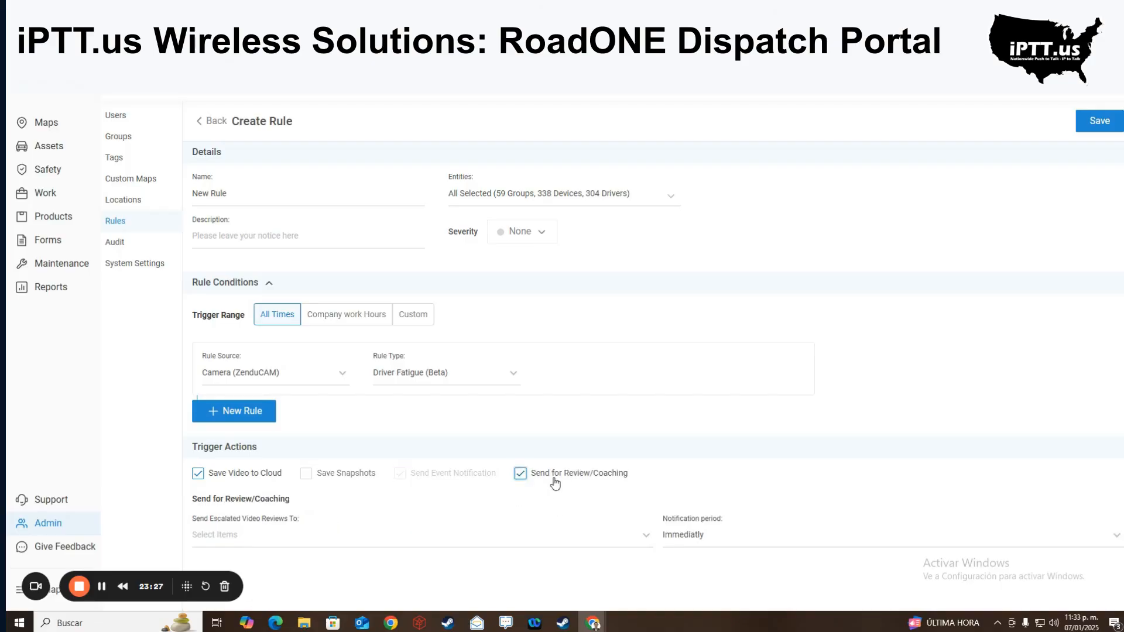
click(322, 544)
click(269, 466)
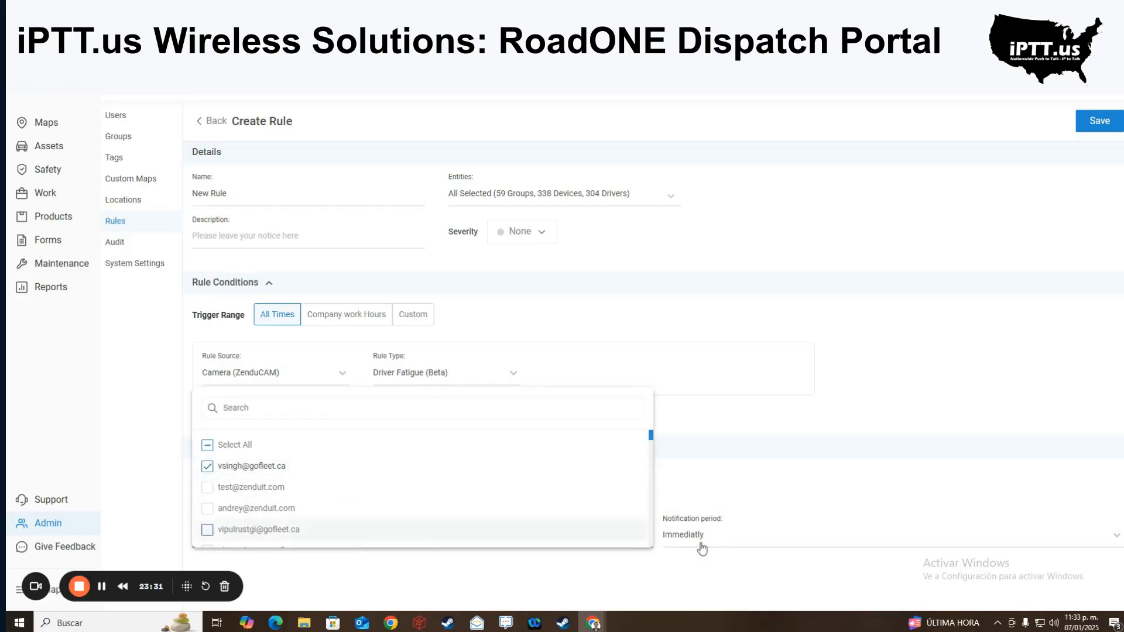
click(775, 523)
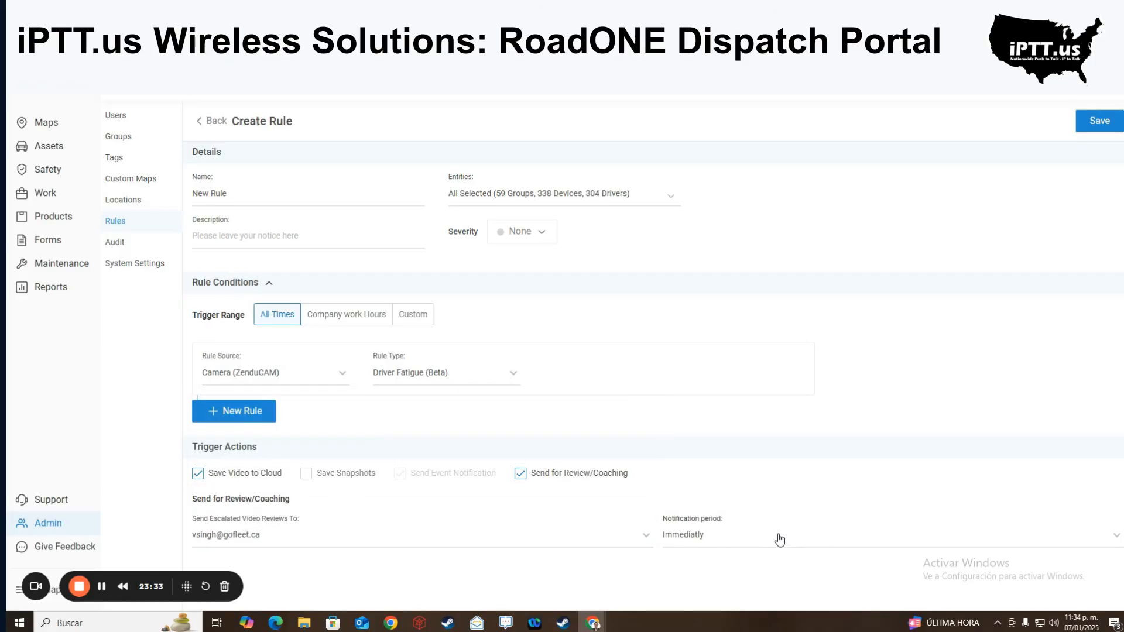
click(779, 538)
click(720, 515)
click(736, 543)
click(697, 536)
- Browse the Support page list, then return via Admin to the live Maps page
click(49, 527)
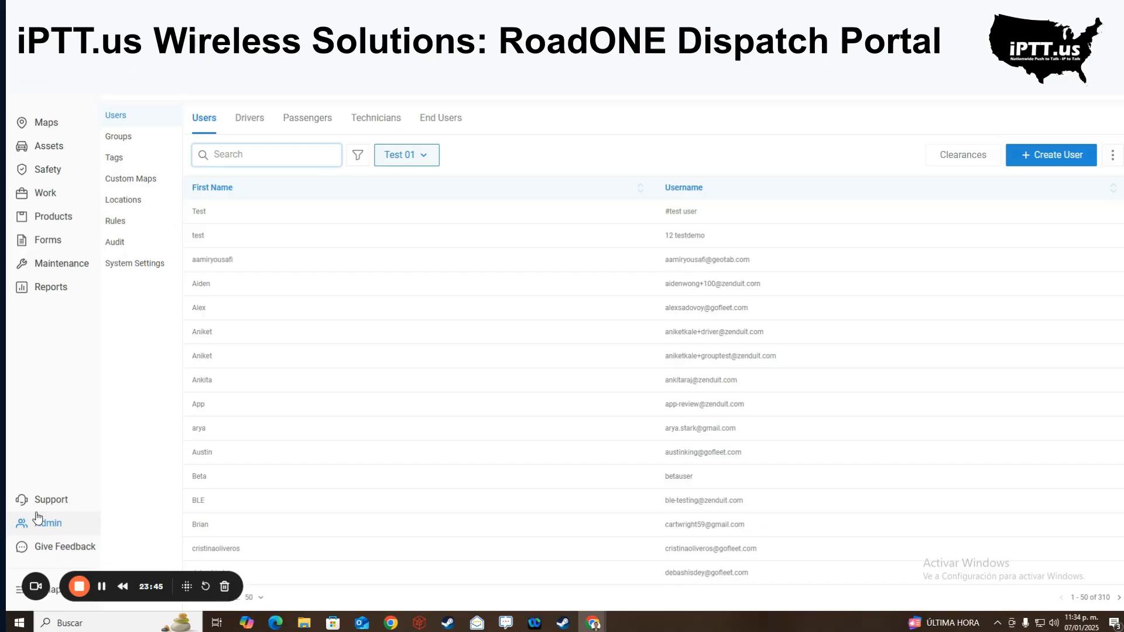
click(59, 502)
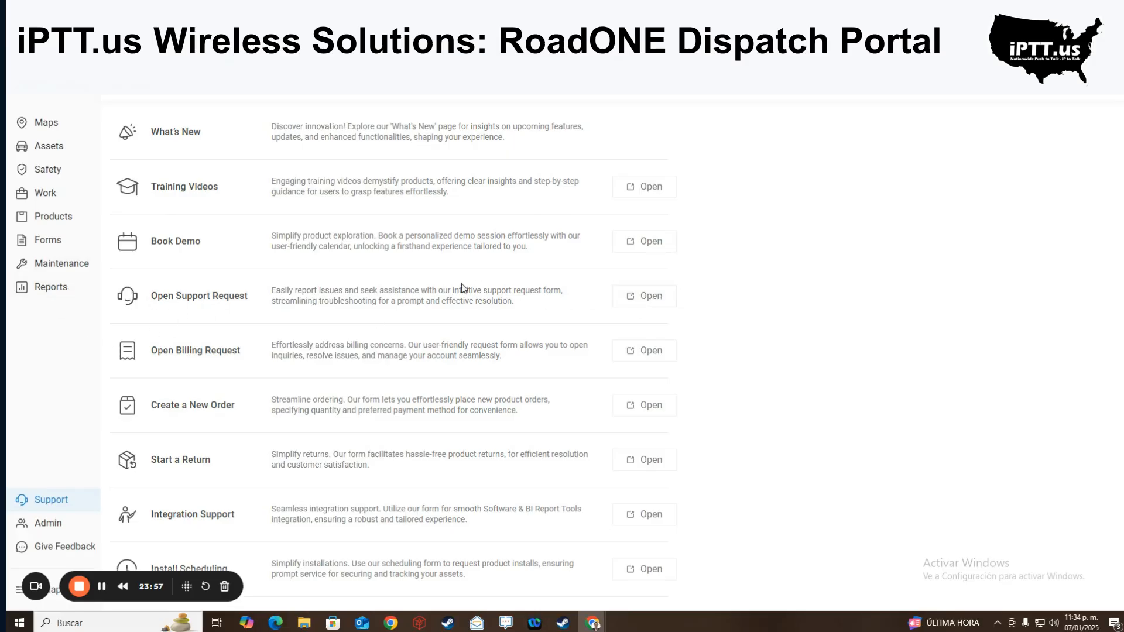
scroll(224, 497, down, 2)
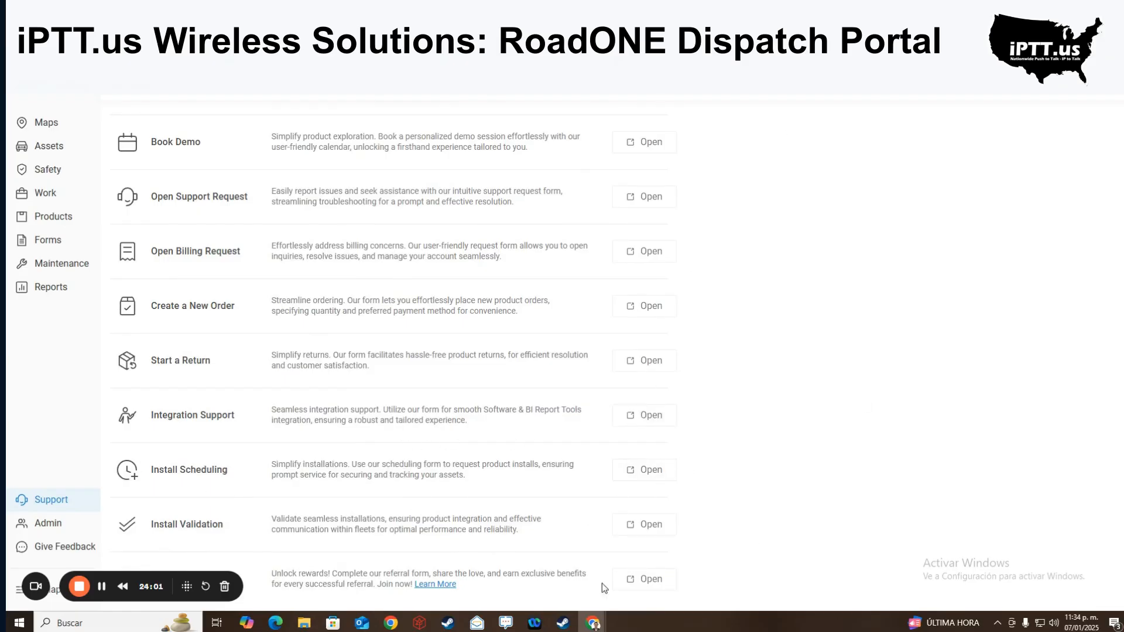
scroll(362, 228, up, 2)
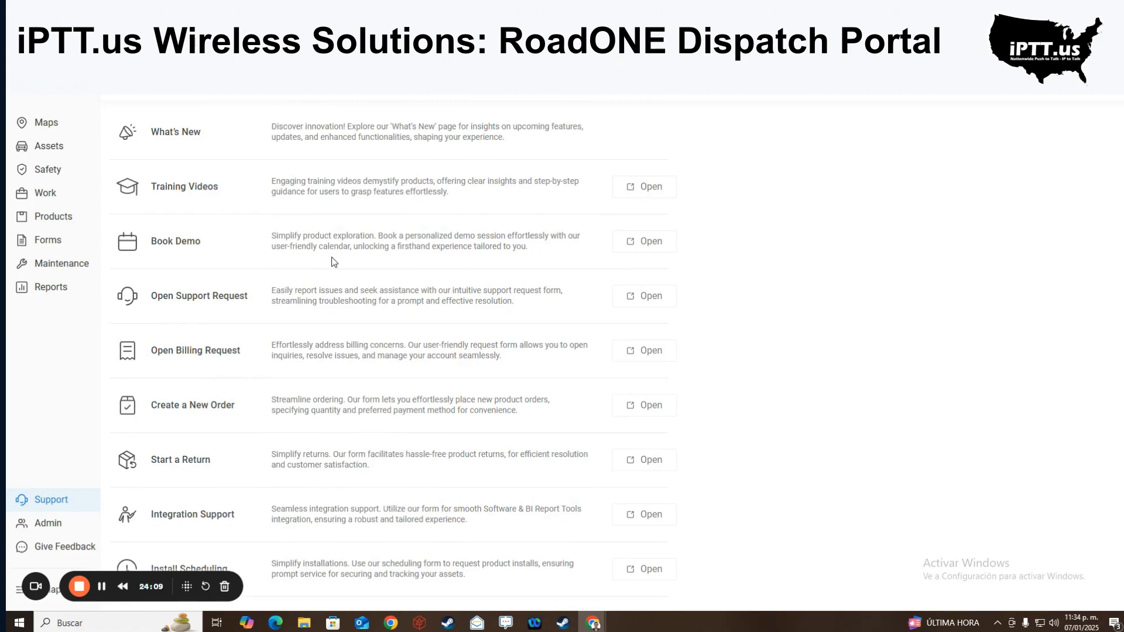
click(45, 523)
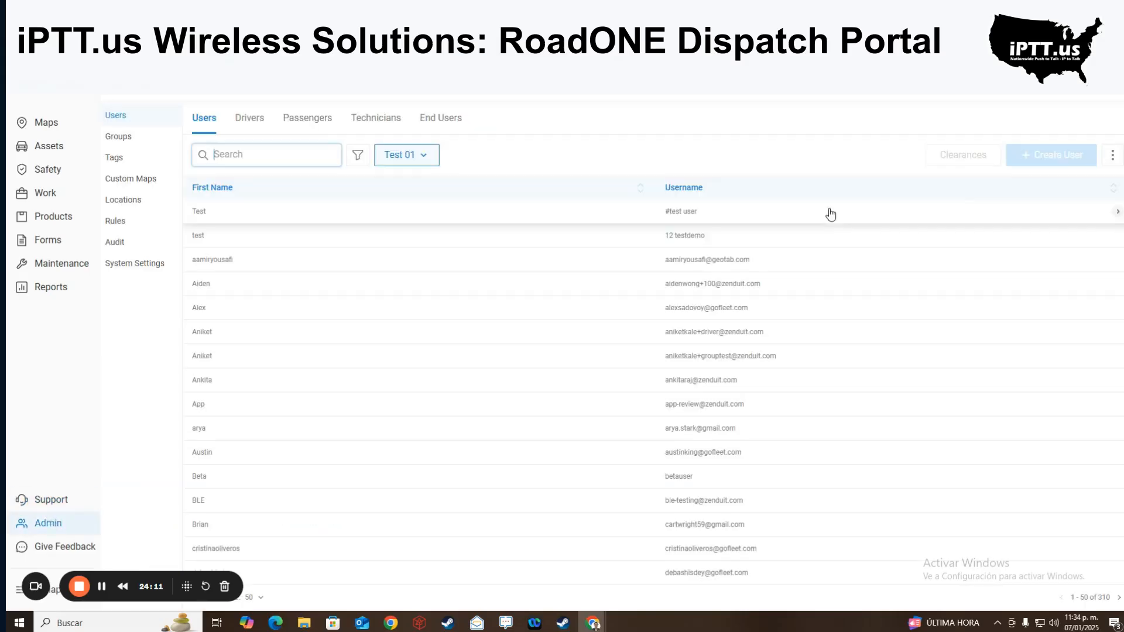
click(63, 128)
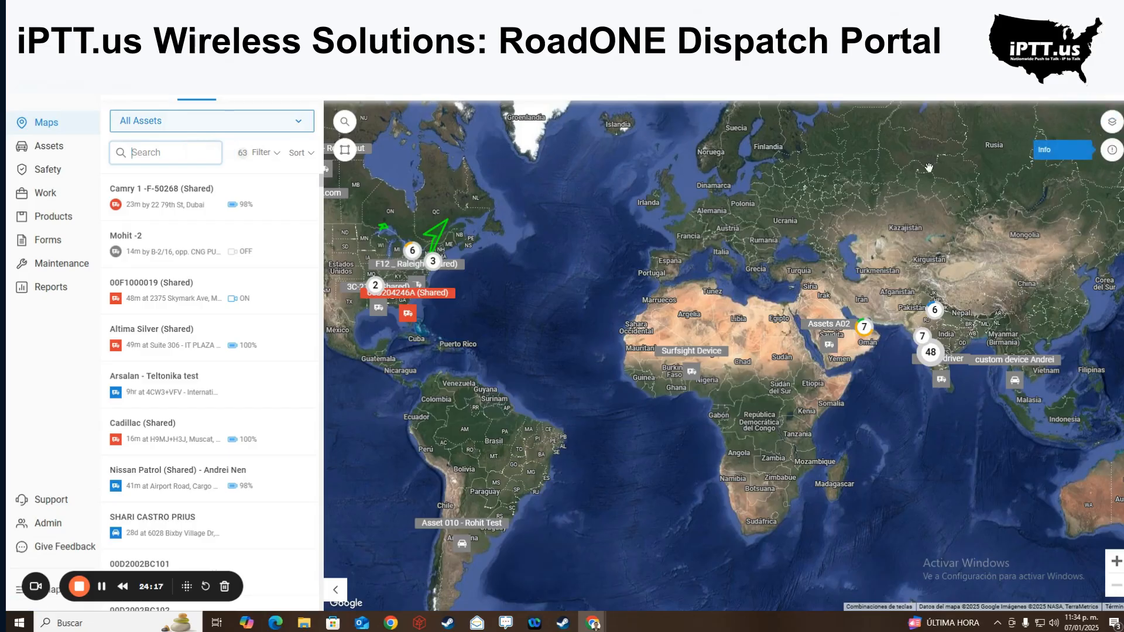
- Revisit the Support page's What's New description, then return to the live assets map
click(58, 504)
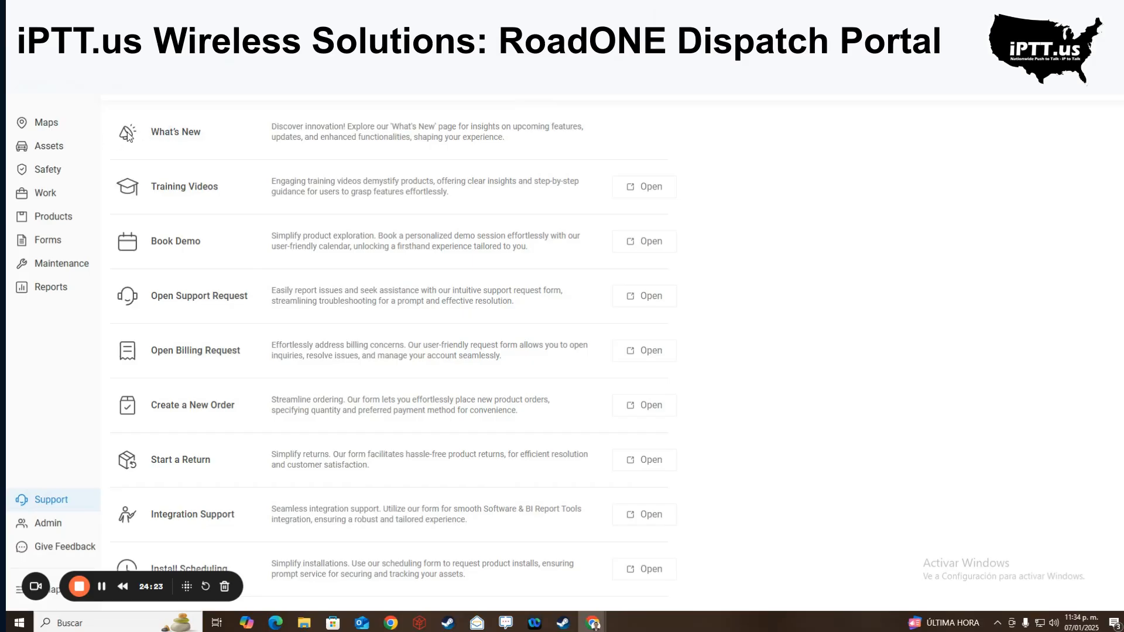
drag(316, 121, 485, 141)
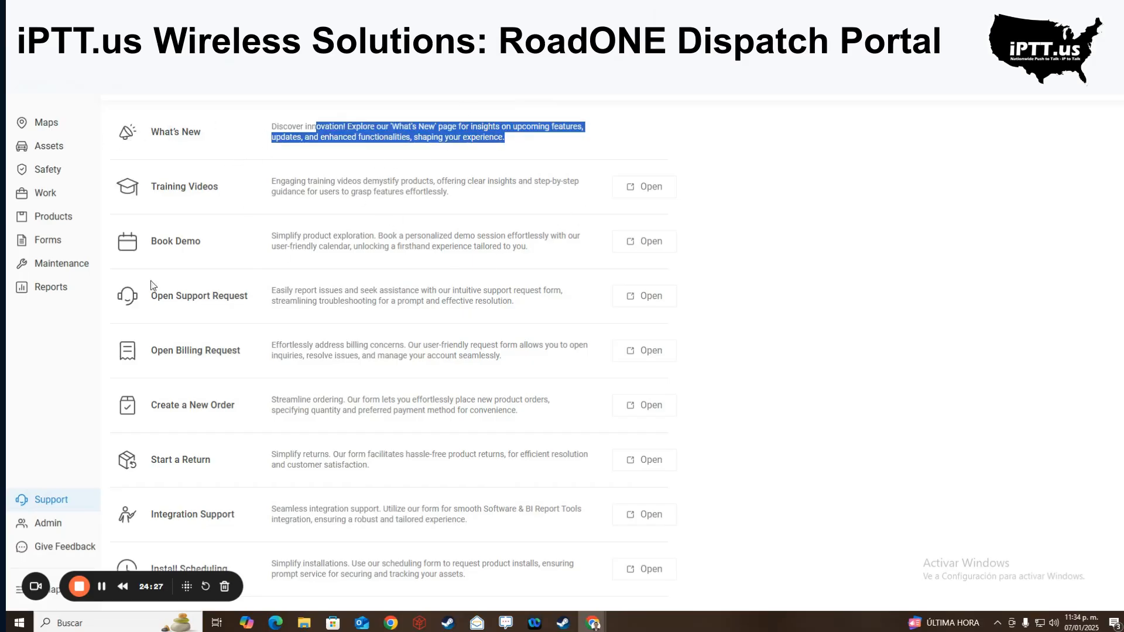
click(35, 124)
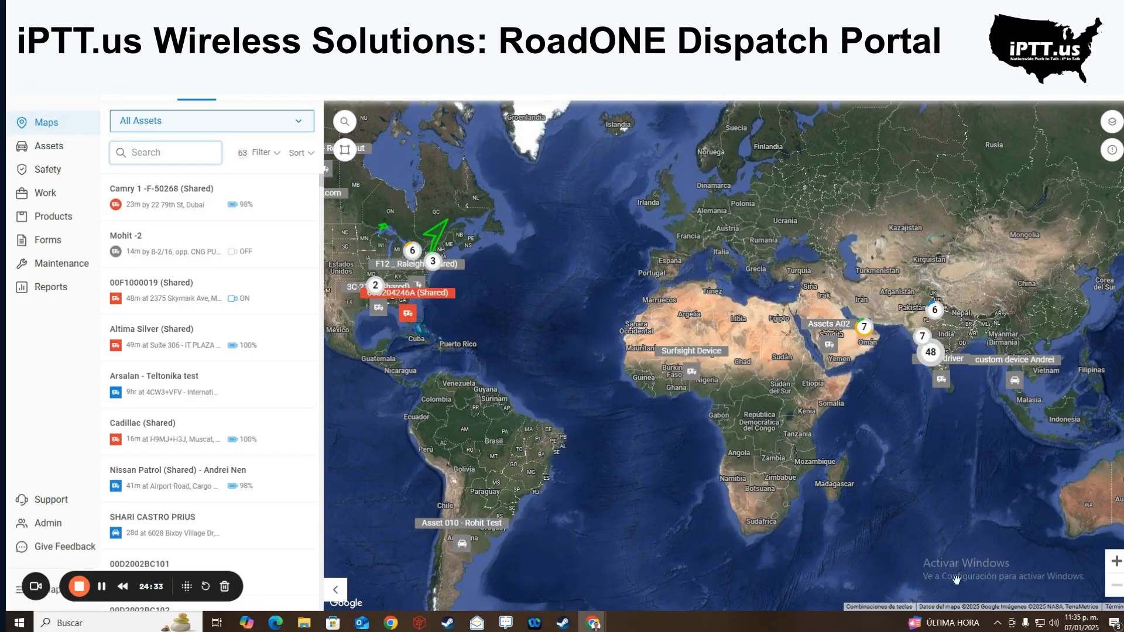
- Open and close the Help and Tutorials menu several times
mouse_move(864, 326)
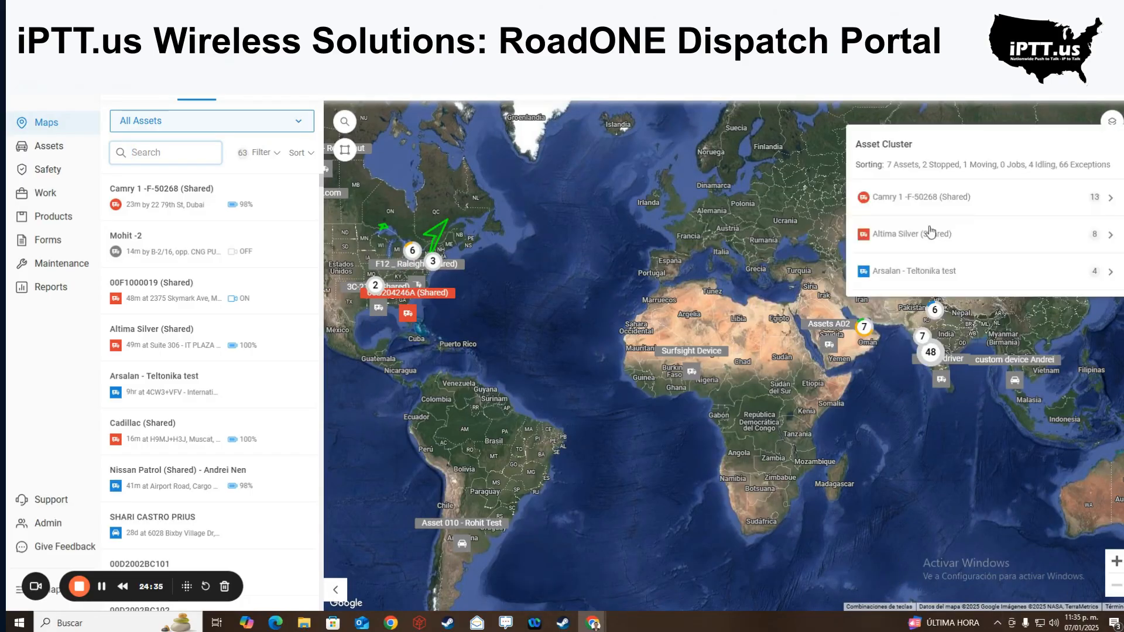
click(1116, 90)
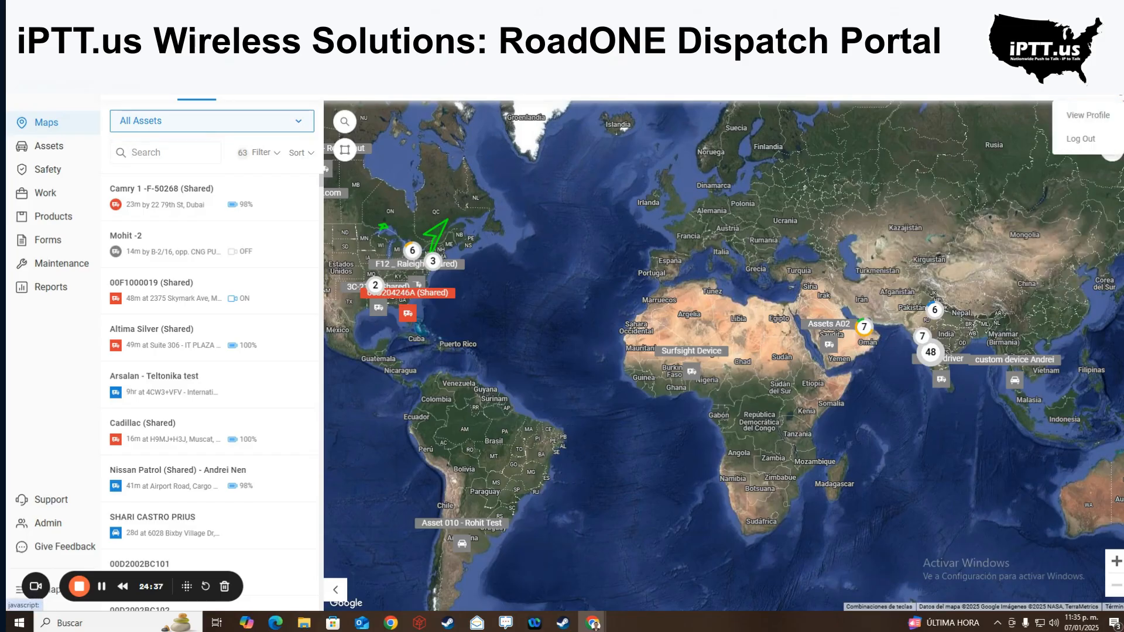
click(1094, 90)
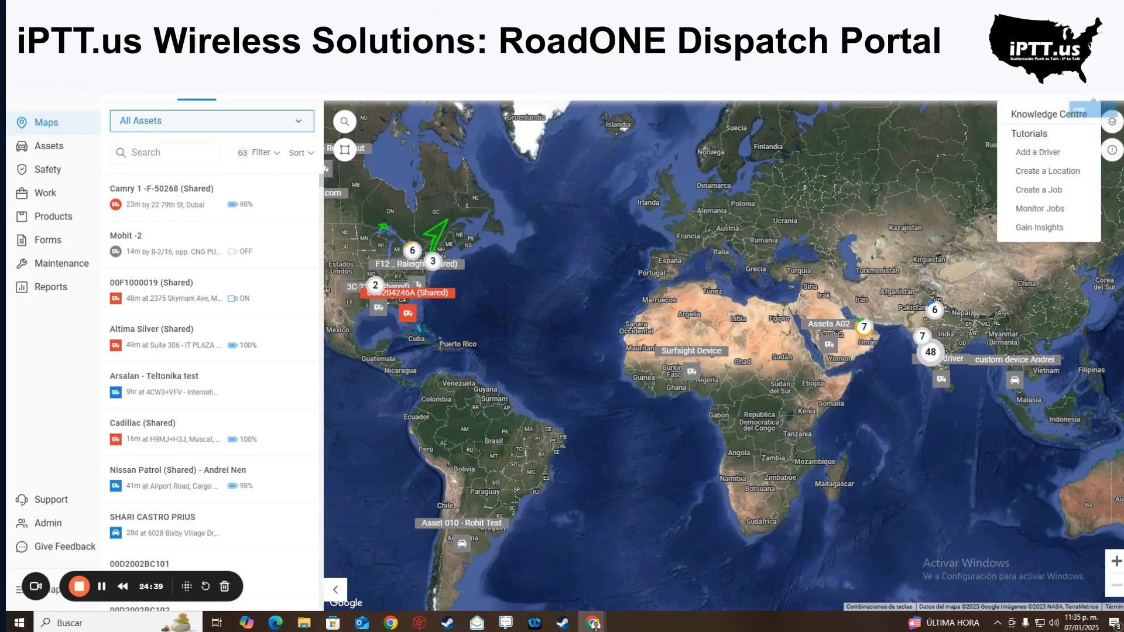
click(1022, 136)
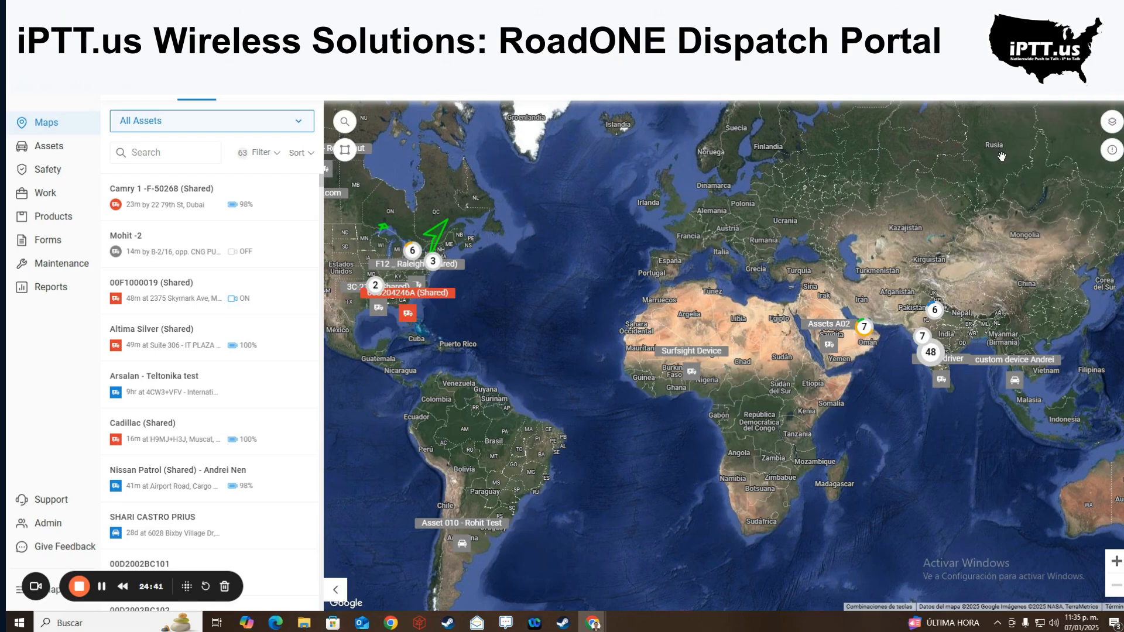
click(1097, 95)
click(1042, 132)
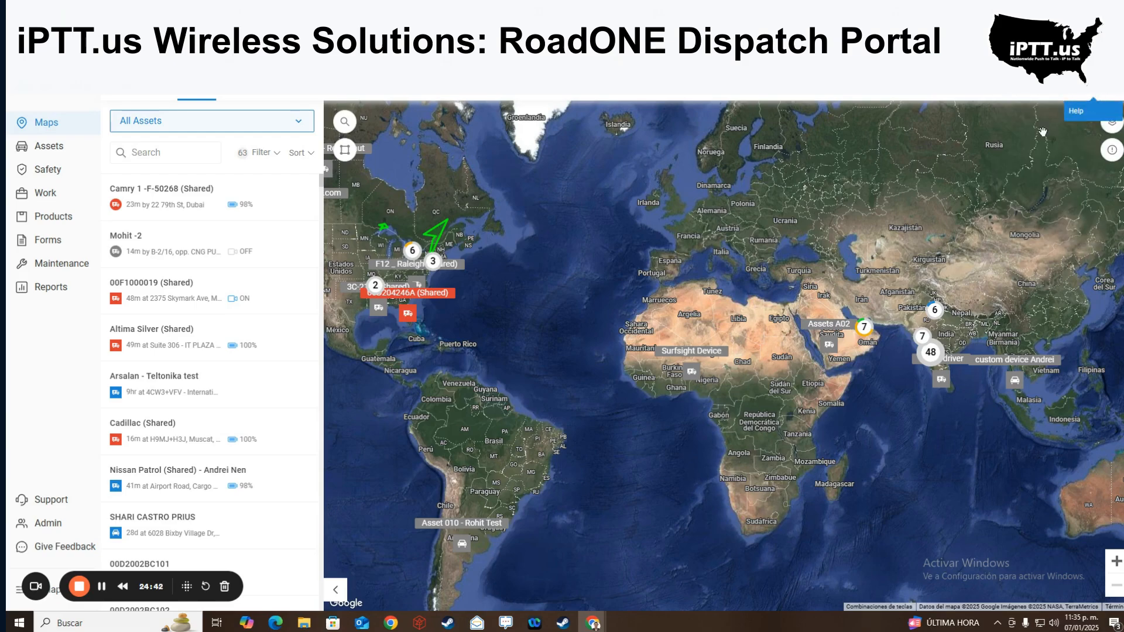
click(1095, 92)
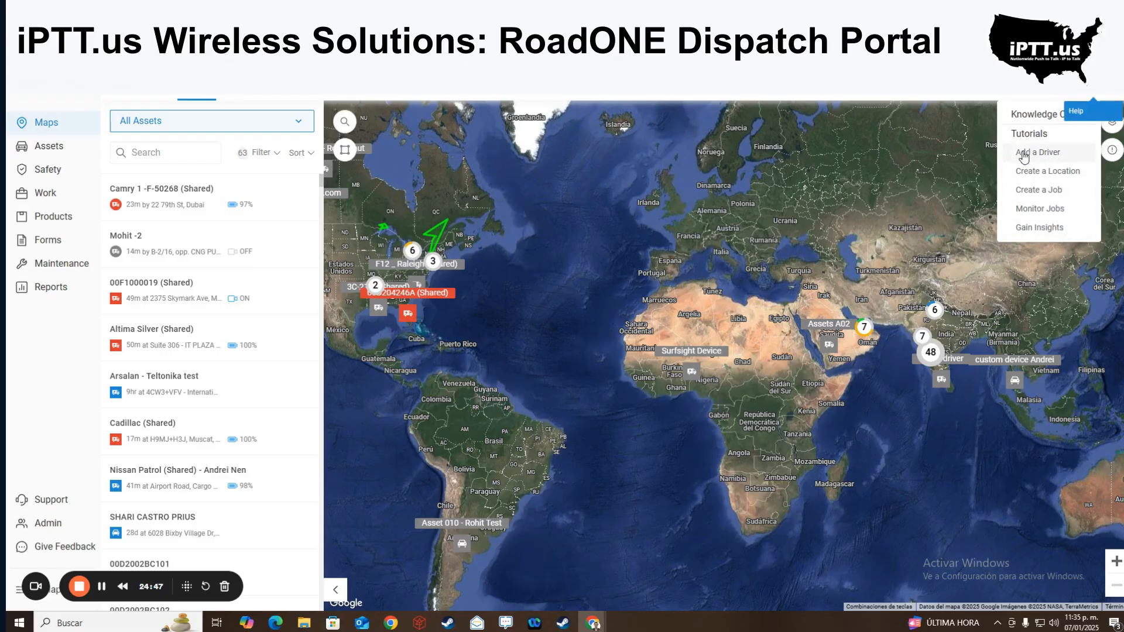
click(1037, 112)
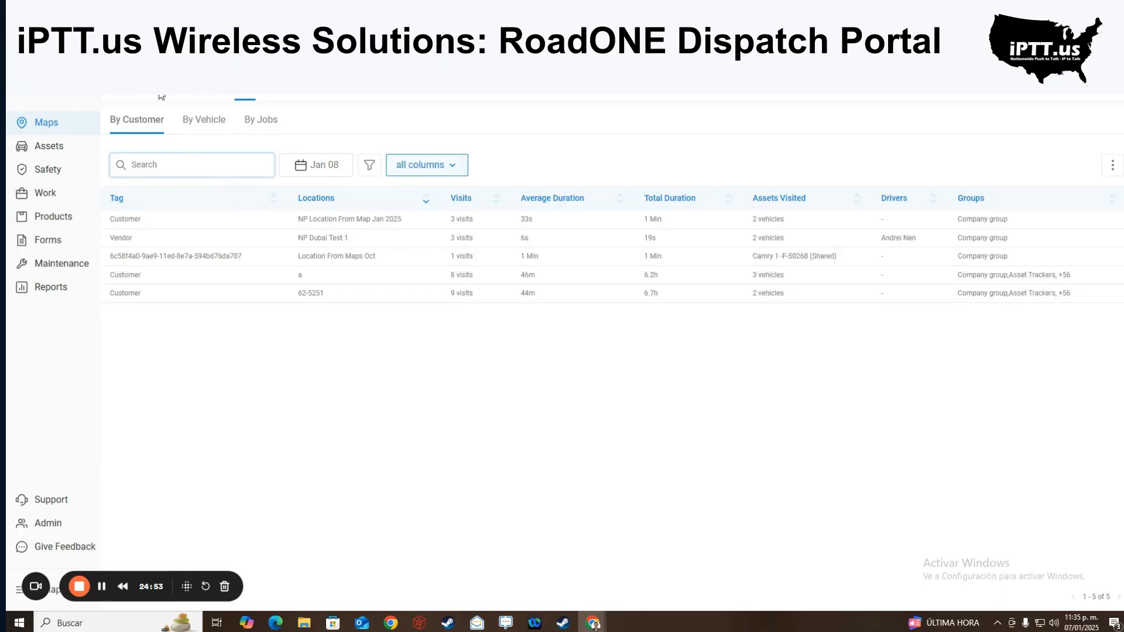
- View Proximity Search zoomed on the Americas and peek at Groups, then return to Maps
click(295, 98)
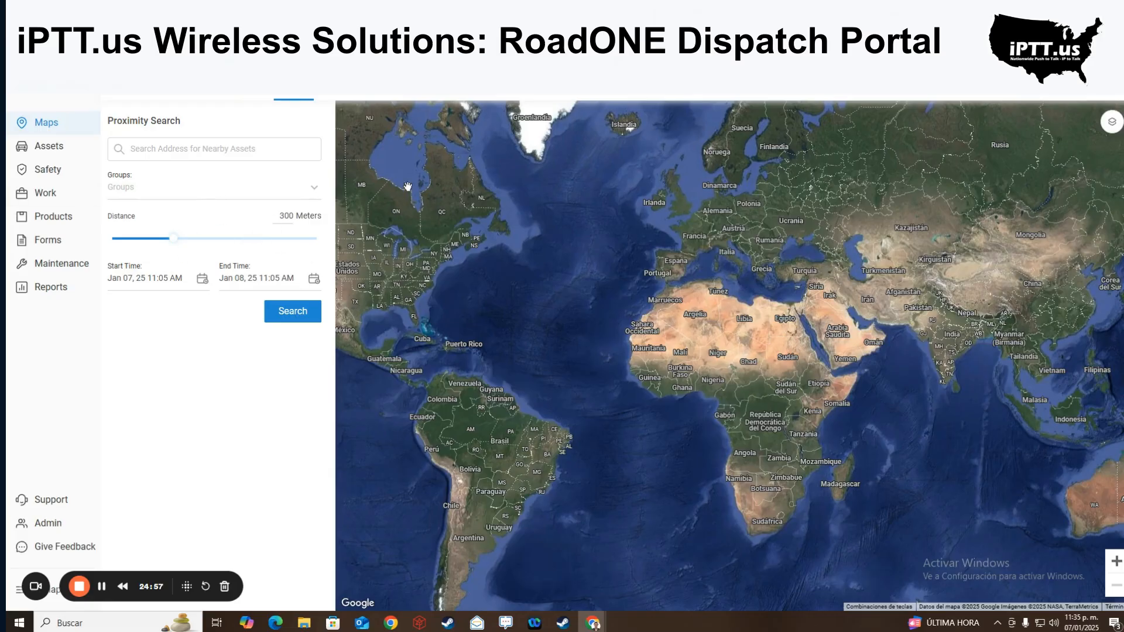
drag(551, 293, 682, 271)
scroll(501, 281, up, 1)
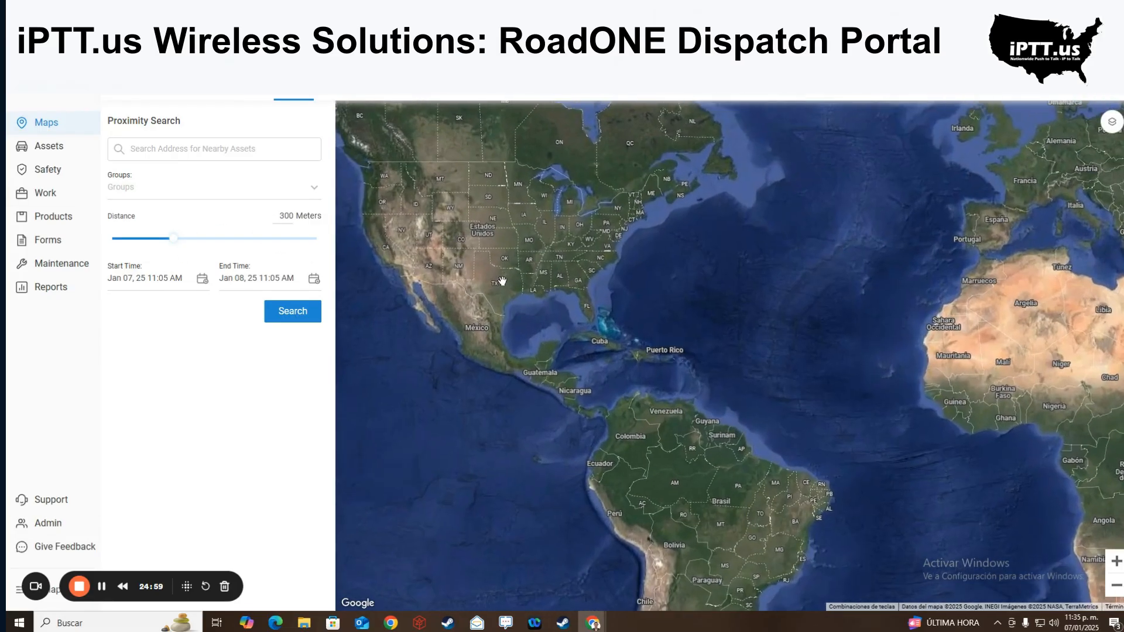
scroll(498, 262, up, 1)
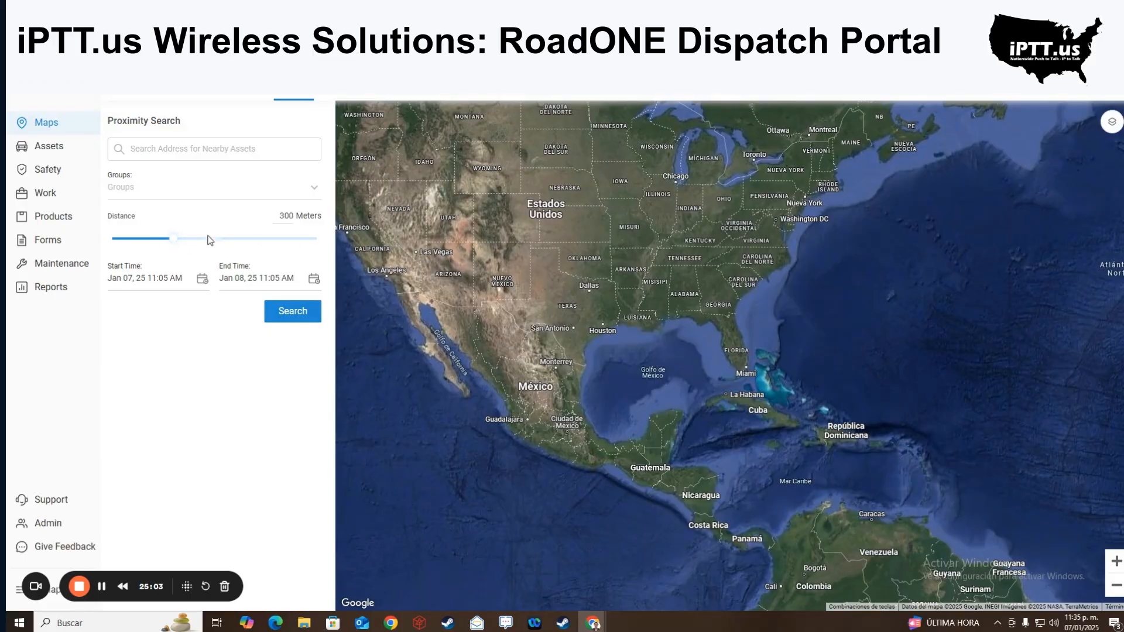
click(254, 182)
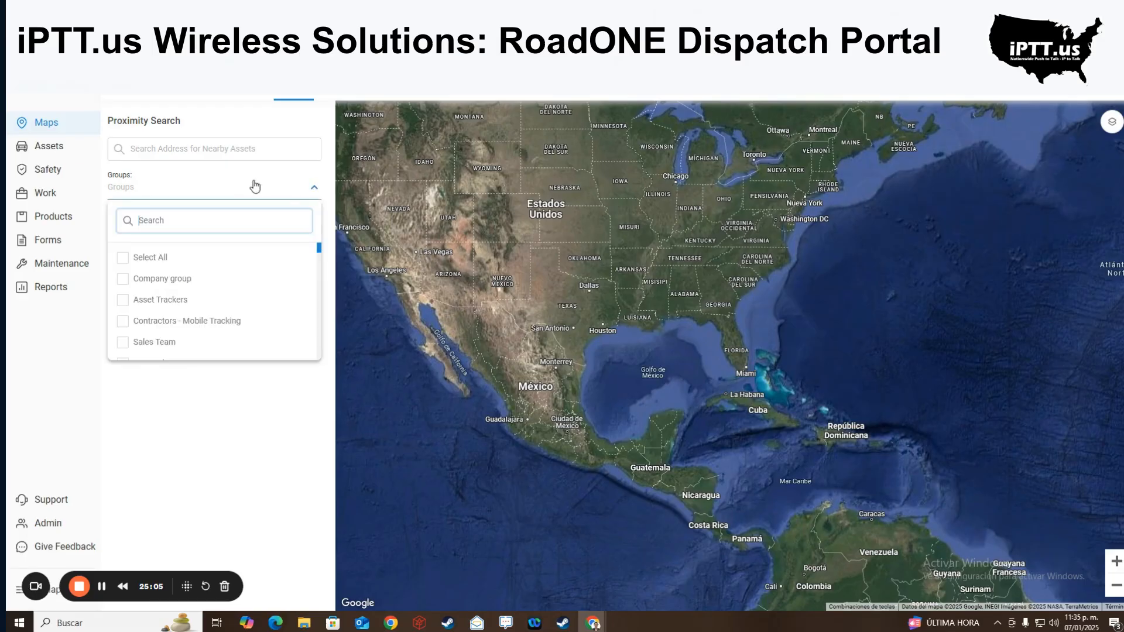
click(253, 181)
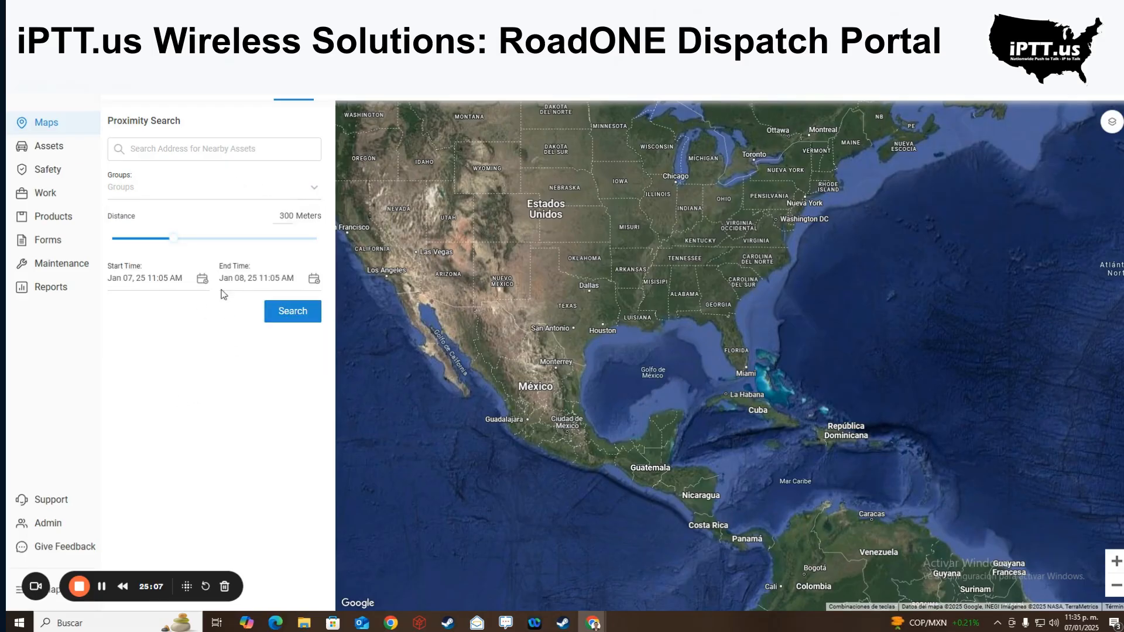
click(41, 124)
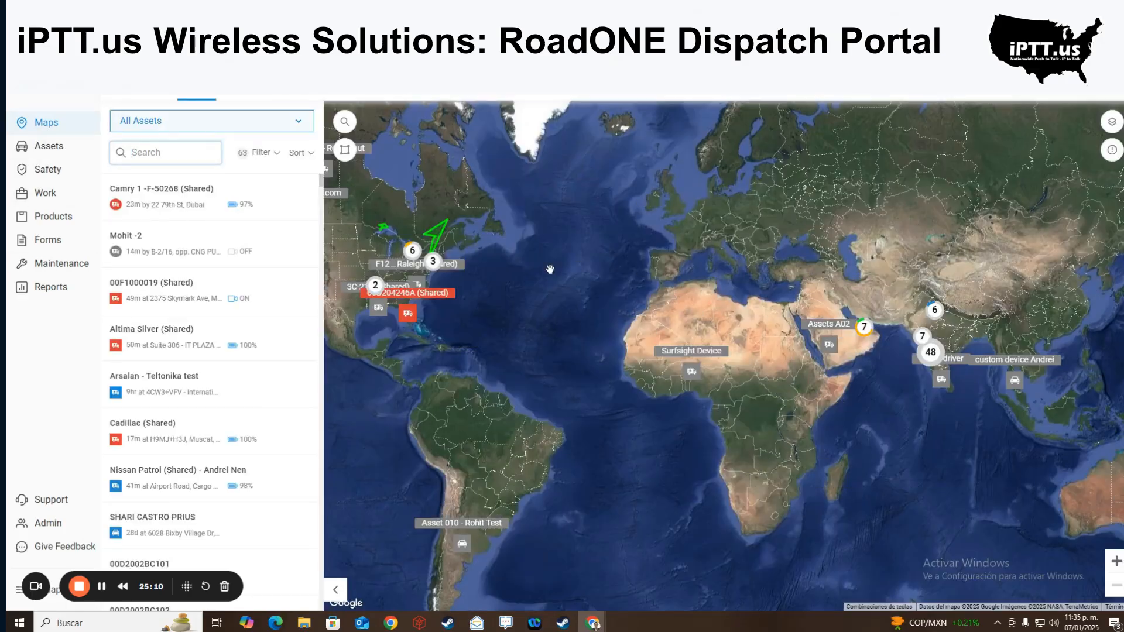
- Create a new location from the map's right-click menu
right_click(679, 249)
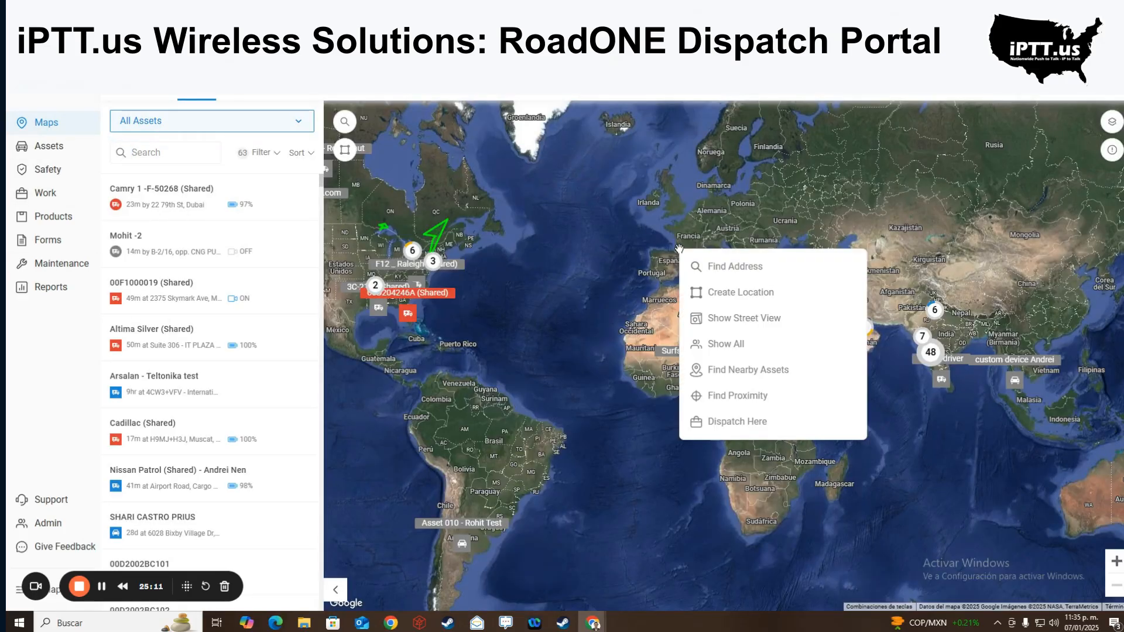
click(726, 301)
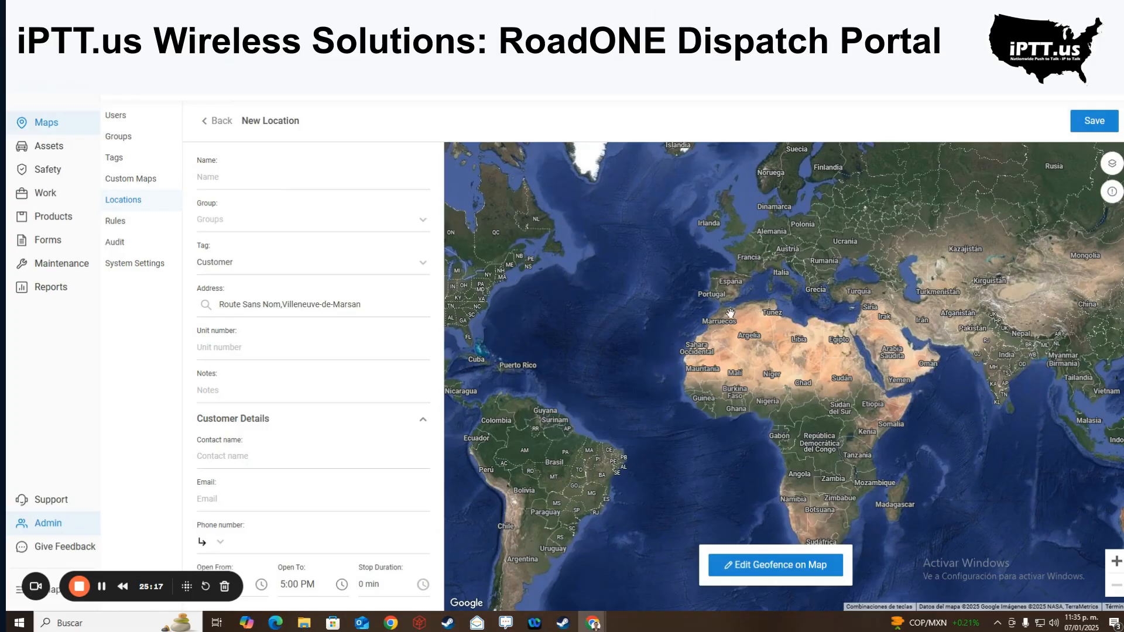
scroll(726, 284, up, 3)
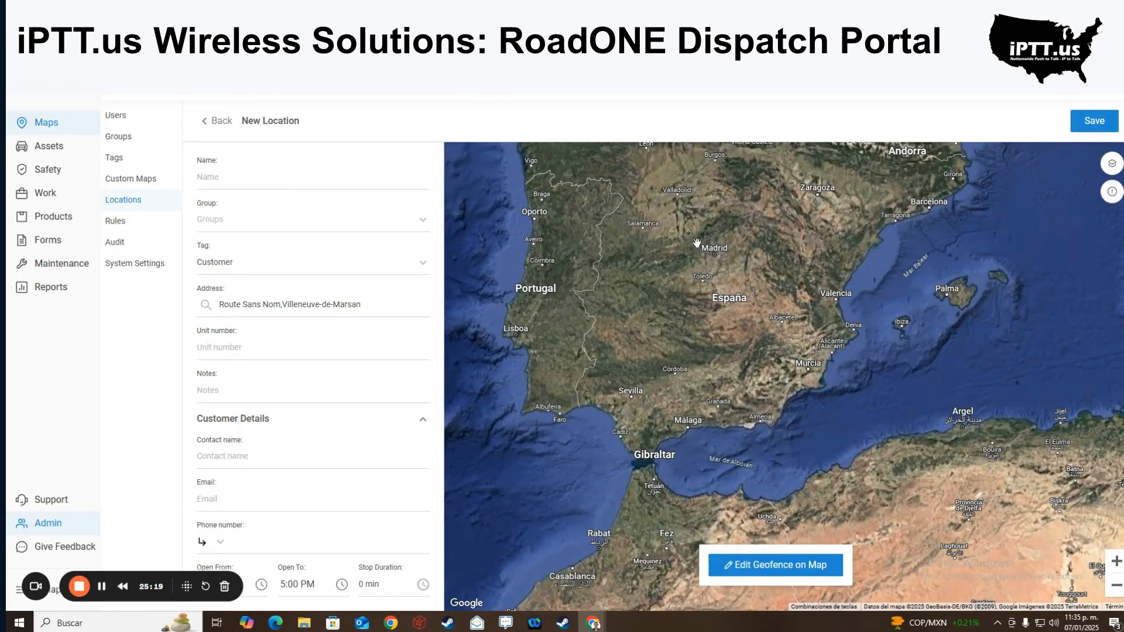
- Open the geofence map editor and zoom into the Toledo area of Spain
click(731, 568)
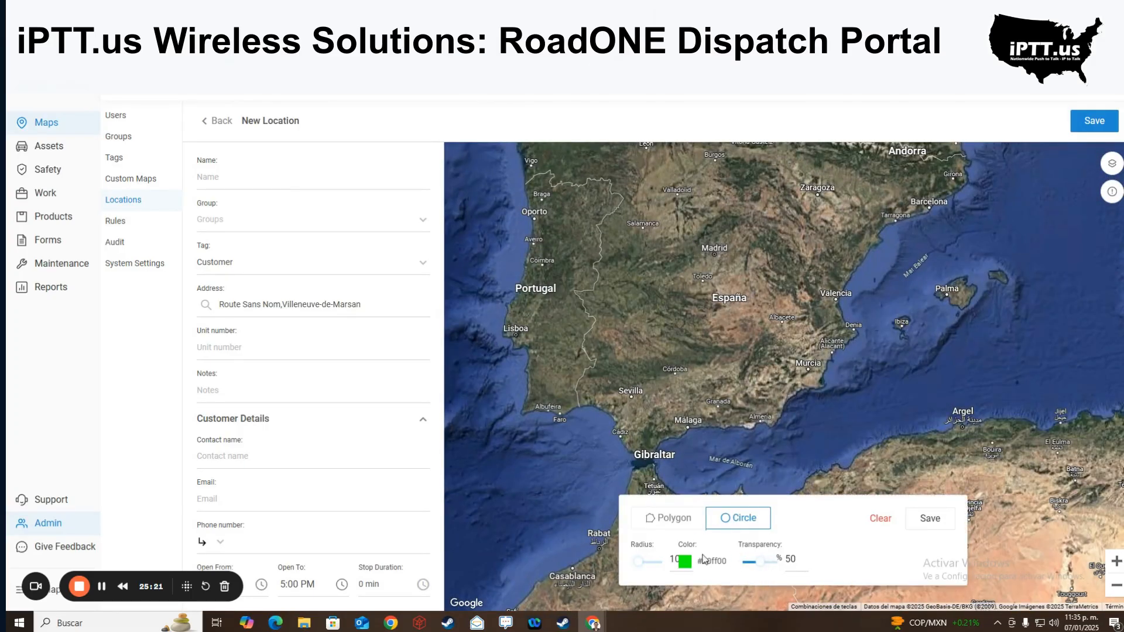
drag(617, 226, 687, 288)
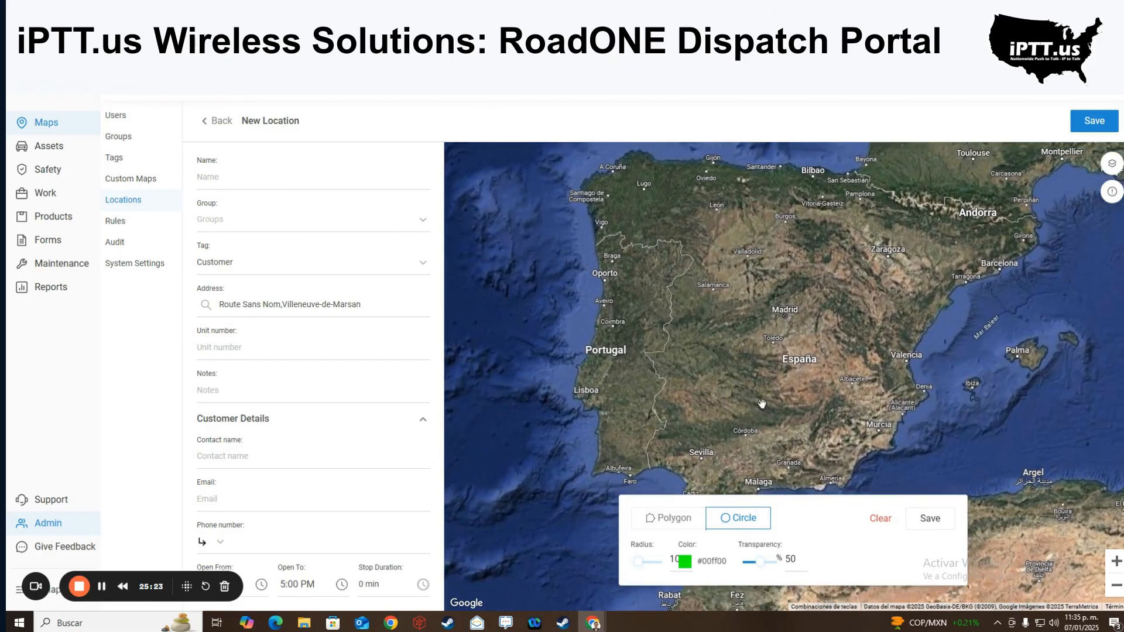
drag(763, 344, 777, 353)
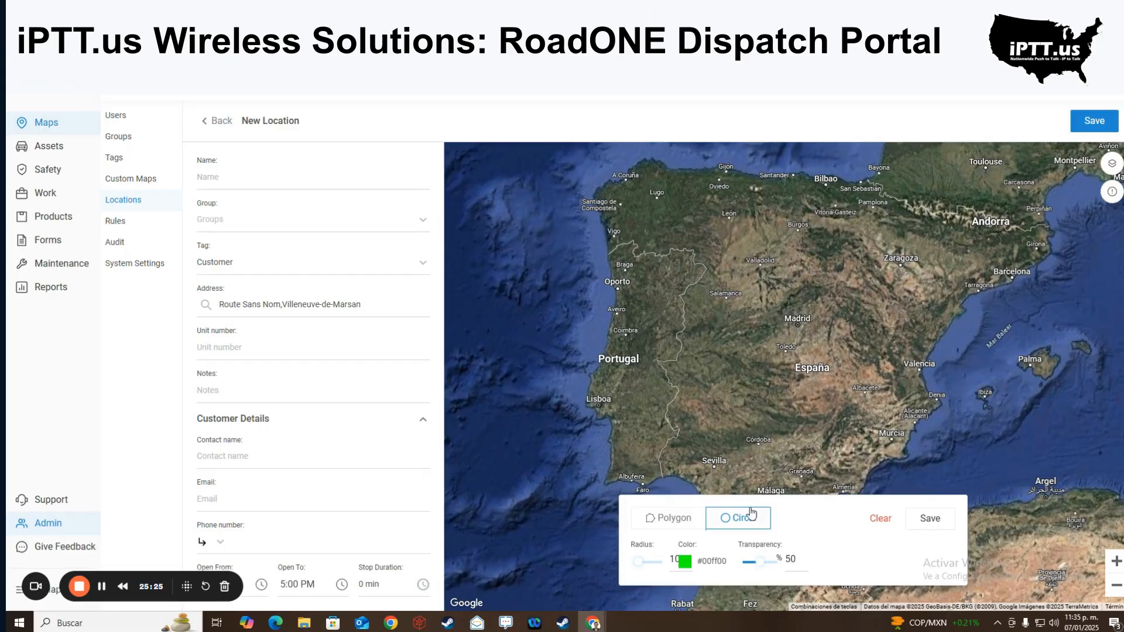
mouse_move(807, 412)
mouse_down()
mouse_move(803, 403)
mouse_move(788, 414)
mouse_up()
scroll(741, 403, up, 3)
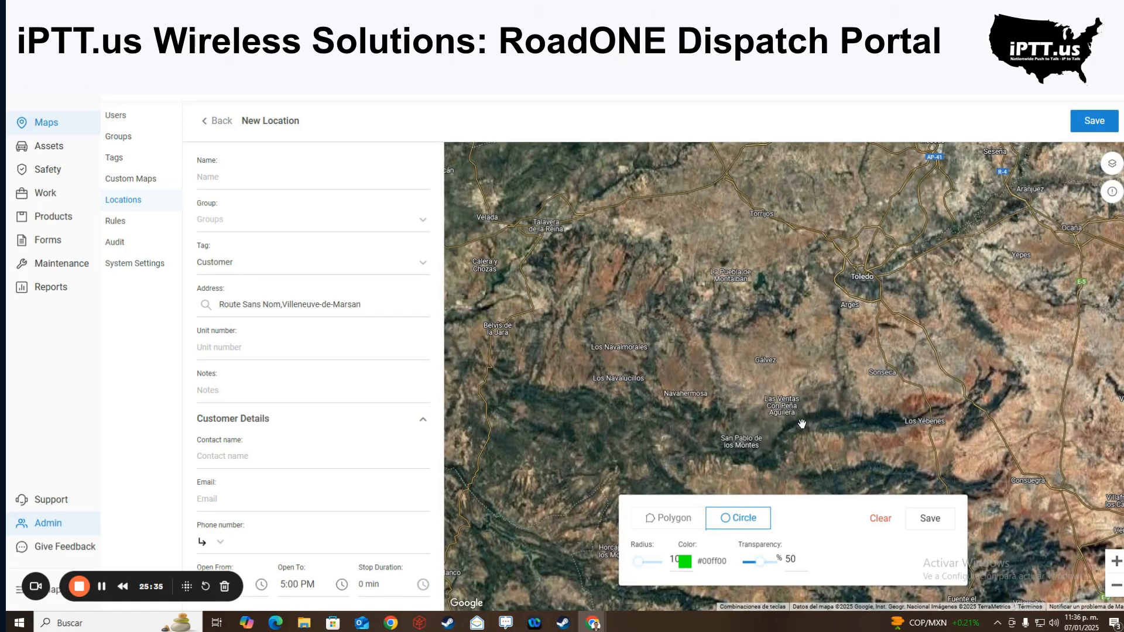
- Draw a five-corner polygon geofence near Fuente el Fresno
click(674, 519)
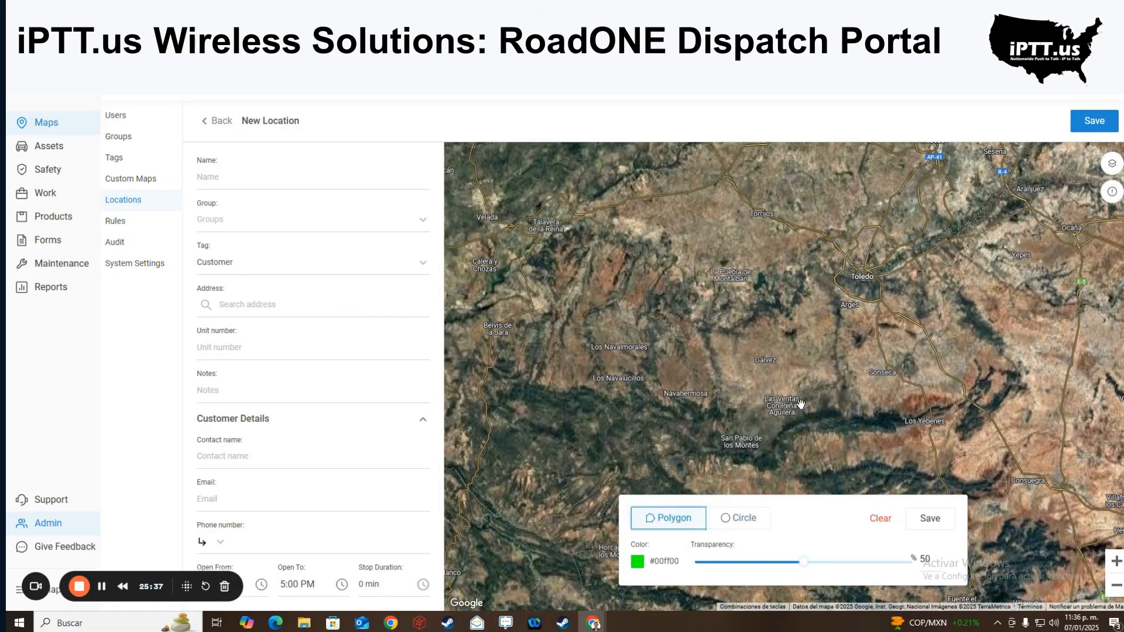
mouse_move(797, 402)
mouse_down()
mouse_move(885, 442)
mouse_move(702, 374)
mouse_up()
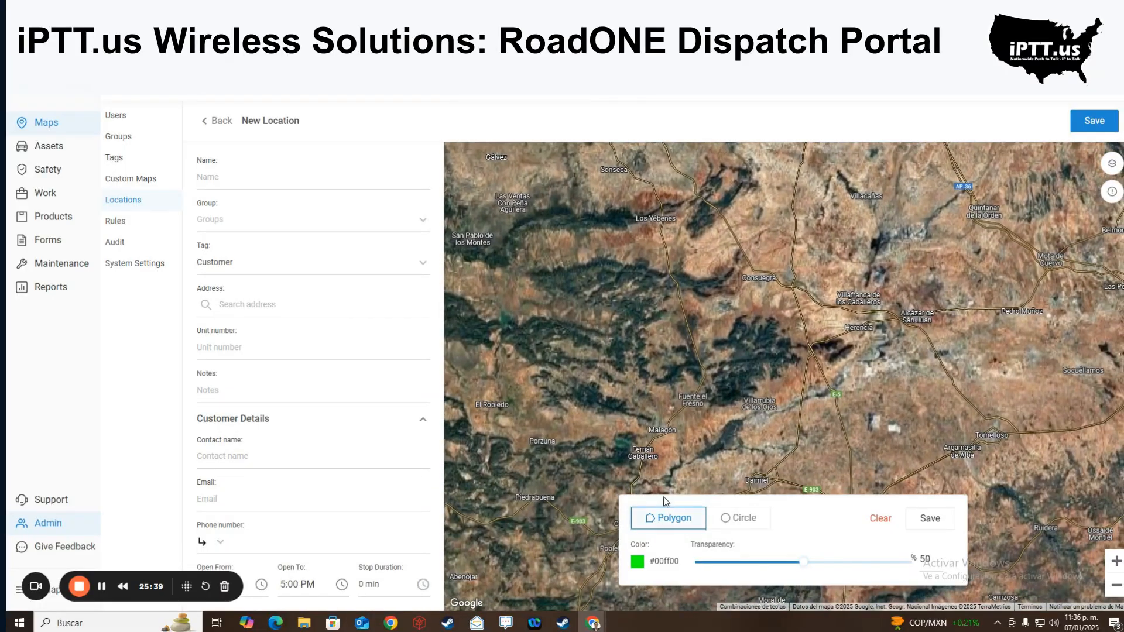
click(696, 391)
scroll(700, 398, up, 1)
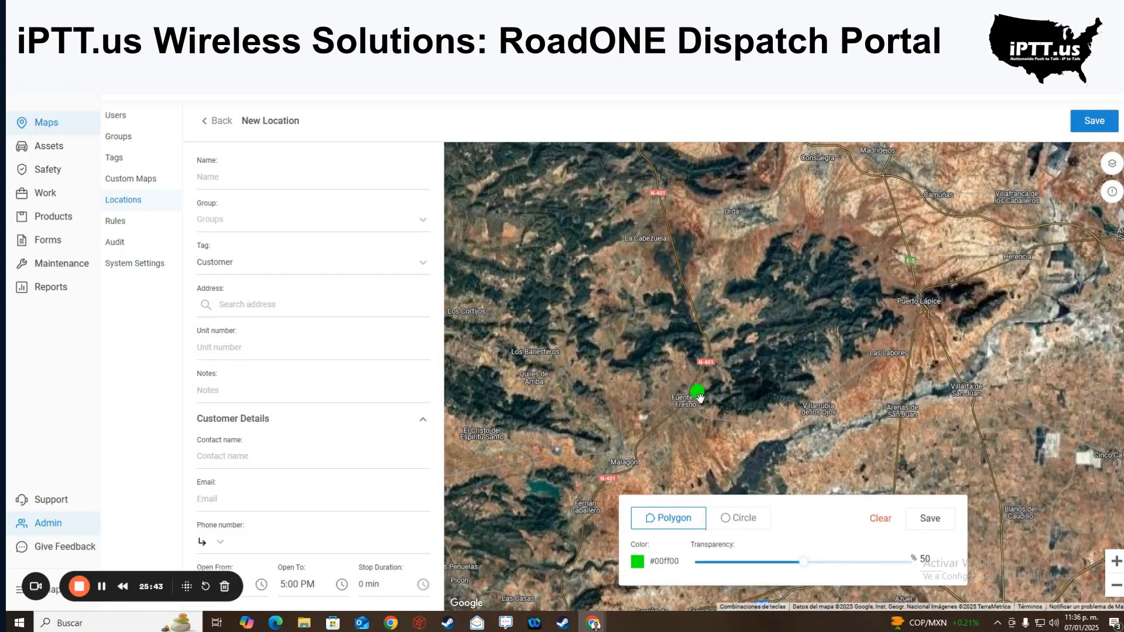
click(702, 444)
scroll(702, 443, up, 1)
click(807, 392)
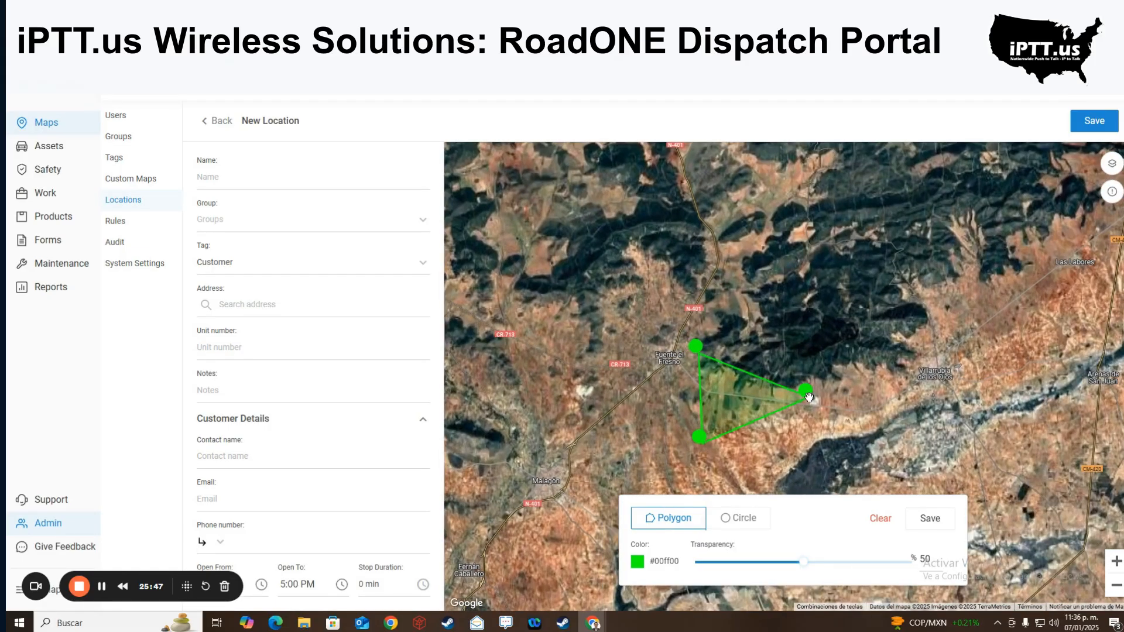
click(801, 338)
click(729, 285)
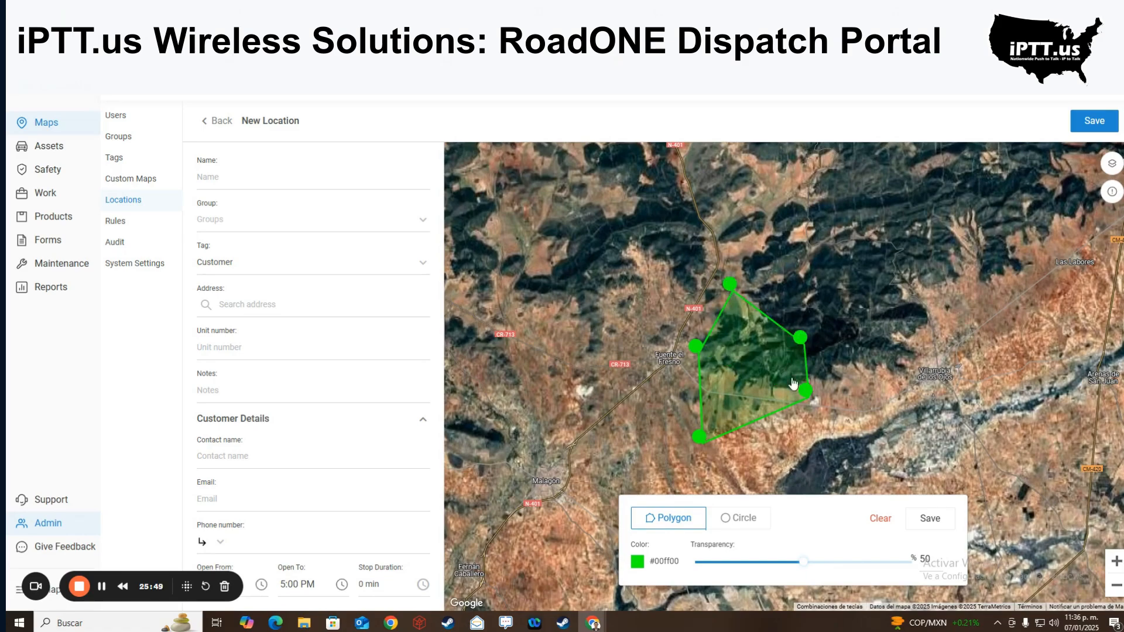
- Replace it with a circle geofence by Santuario de la Virgen de la Sierra, radius 83, then open Work
click(726, 519)
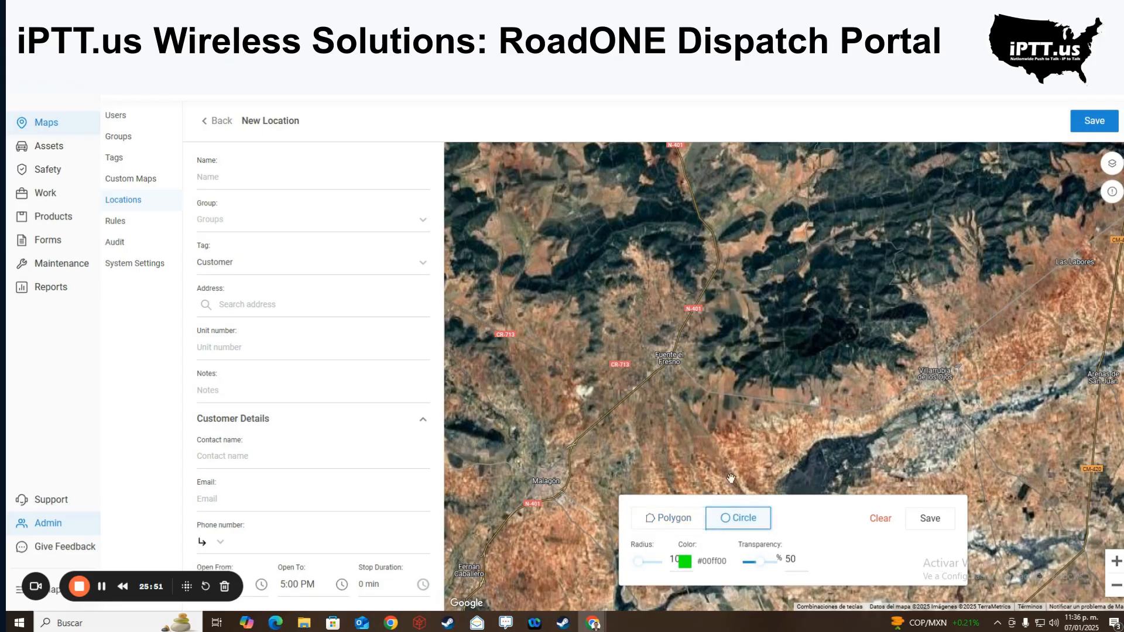
click(760, 359)
scroll(760, 359, up, 1)
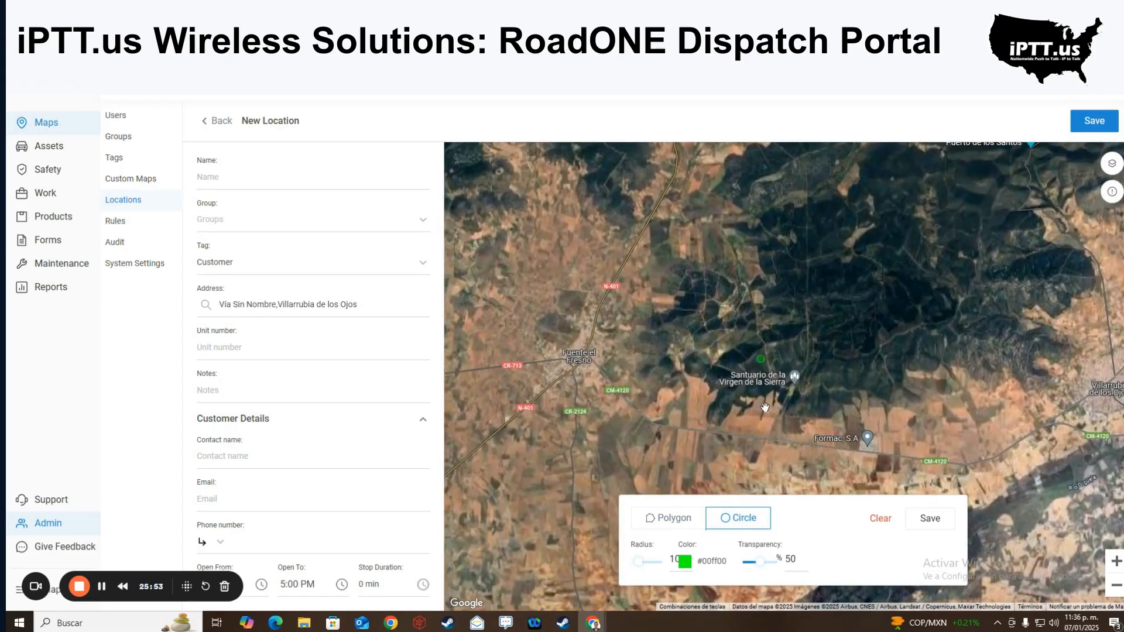
click(762, 405)
drag(647, 563, 672, 565)
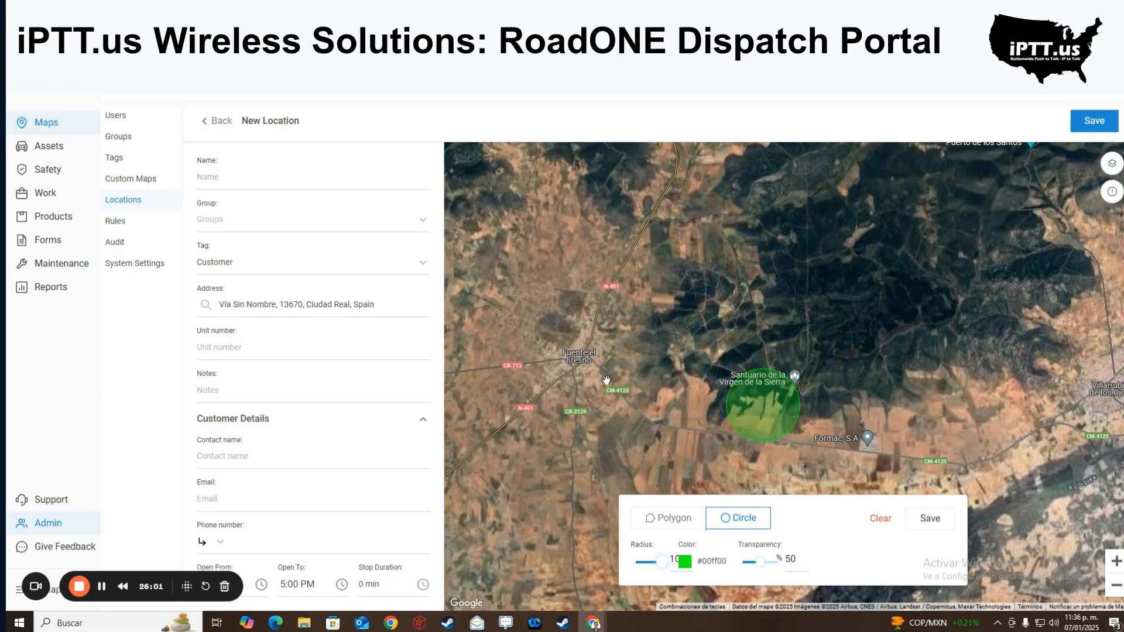
click(49, 199)
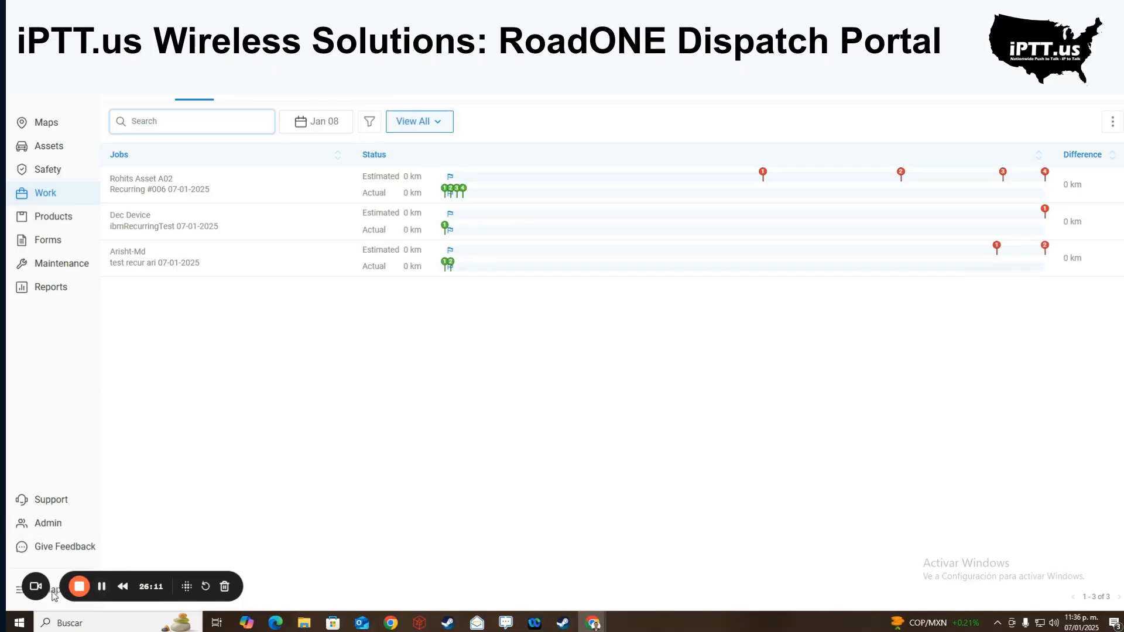
- Return to the All Assets live map, then close the portal
click(295, 382)
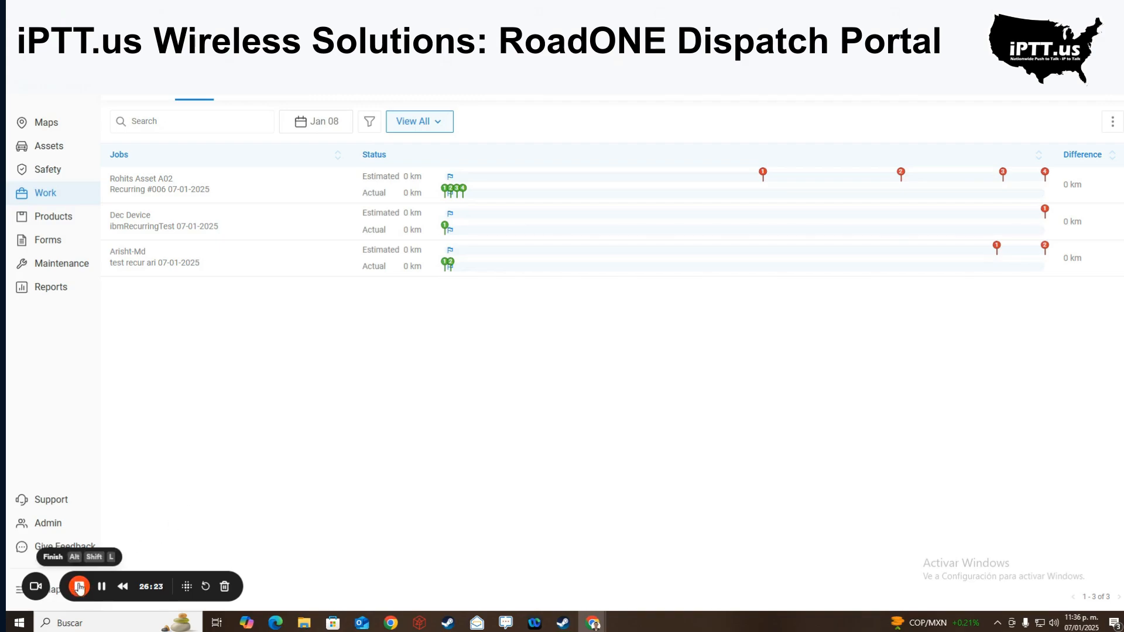
click(90, 119)
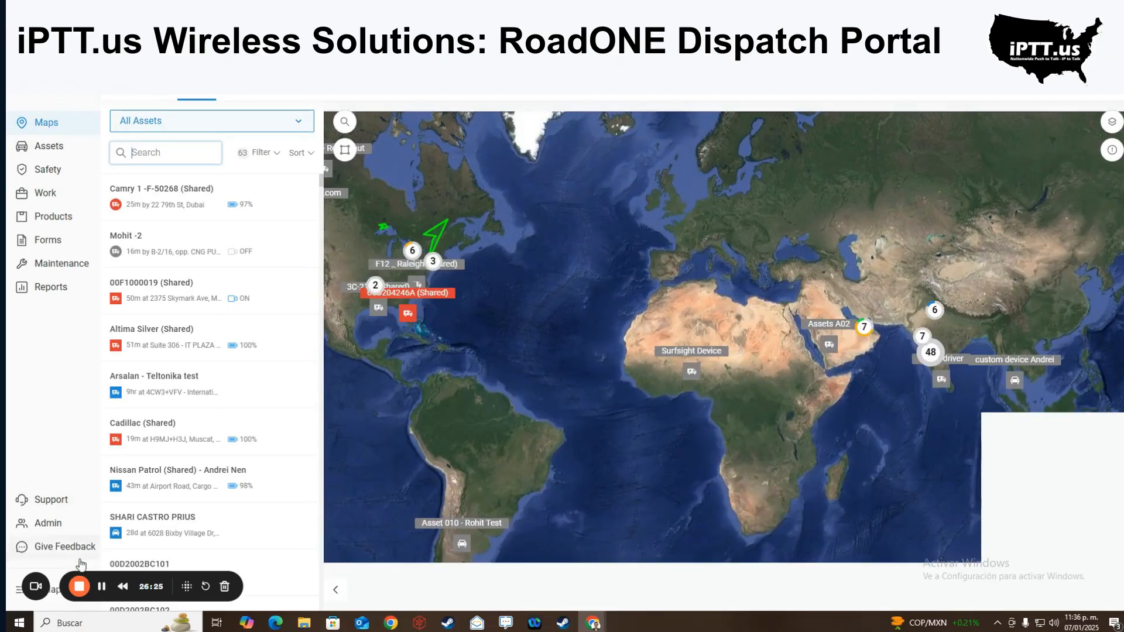
click(85, 590)
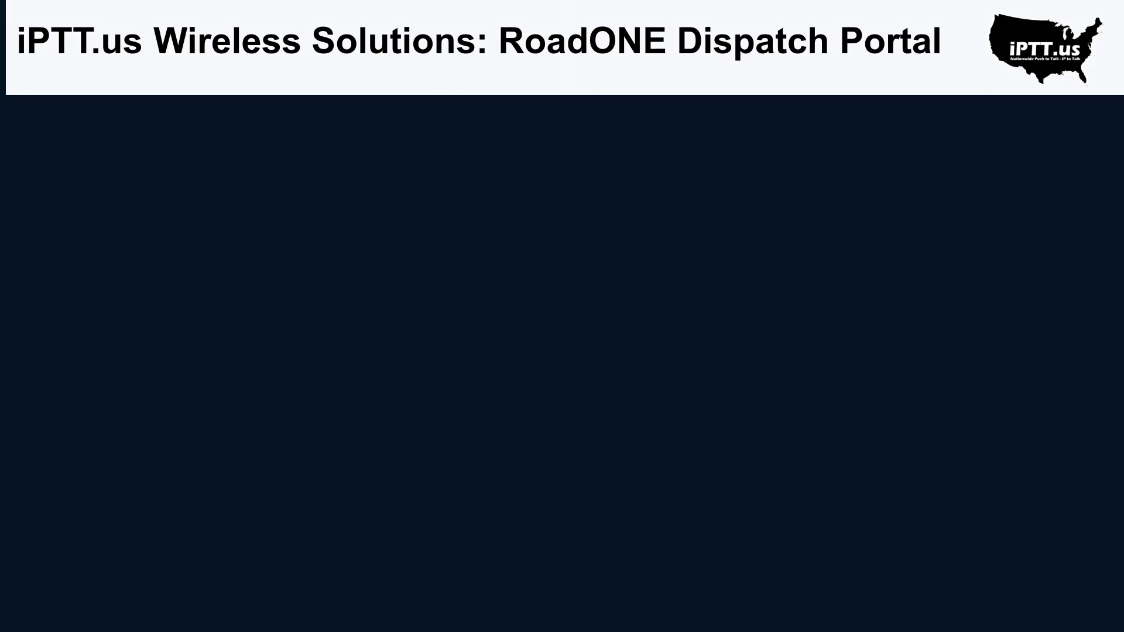